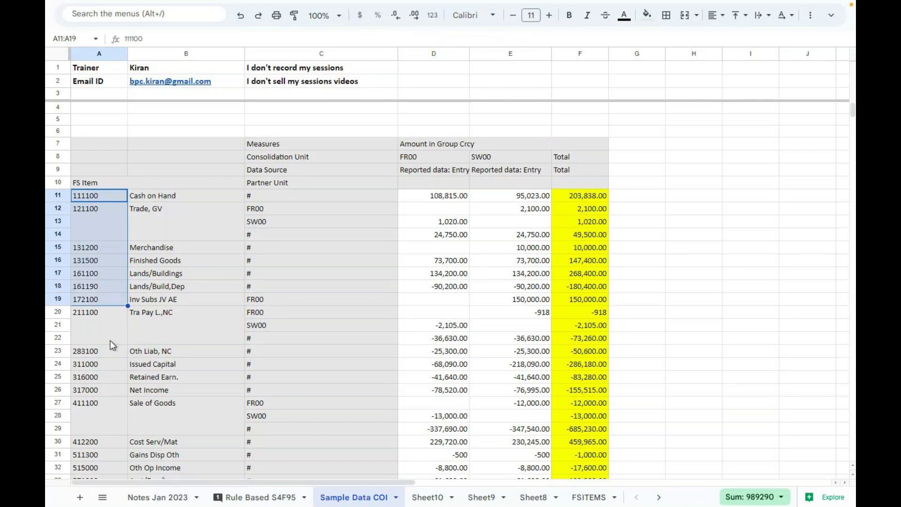
Review the liability and equity FS items from 211100 to 317000 in A20:A26
left_click(97, 329)
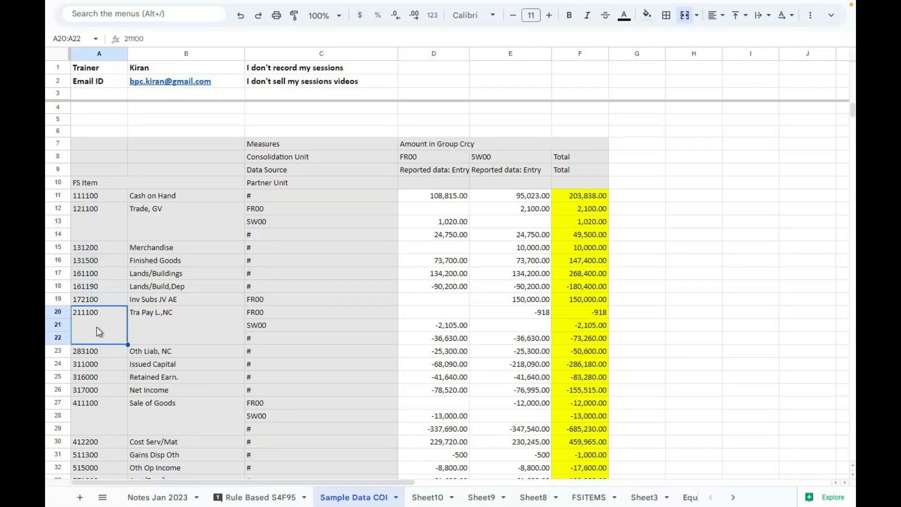
key("shift+Down")
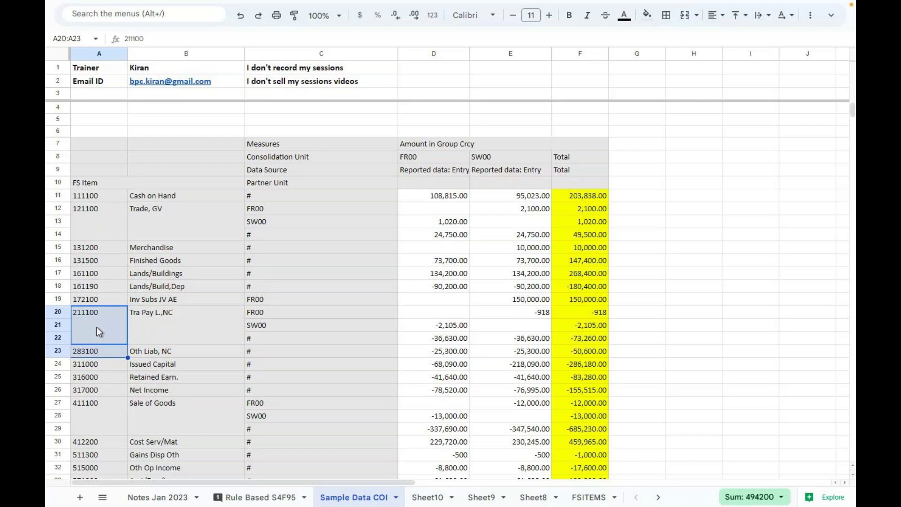
key("Down")
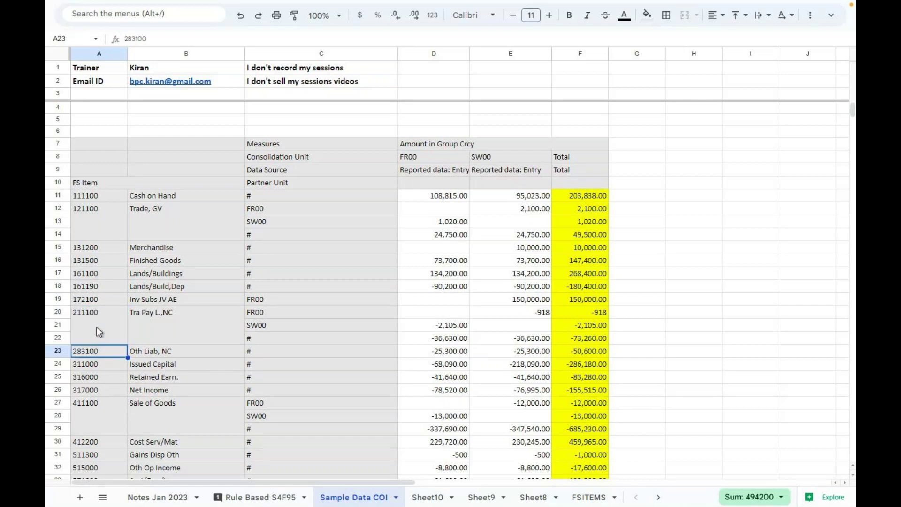
key("Down")
key("shift+Down")
key("shift+Down")
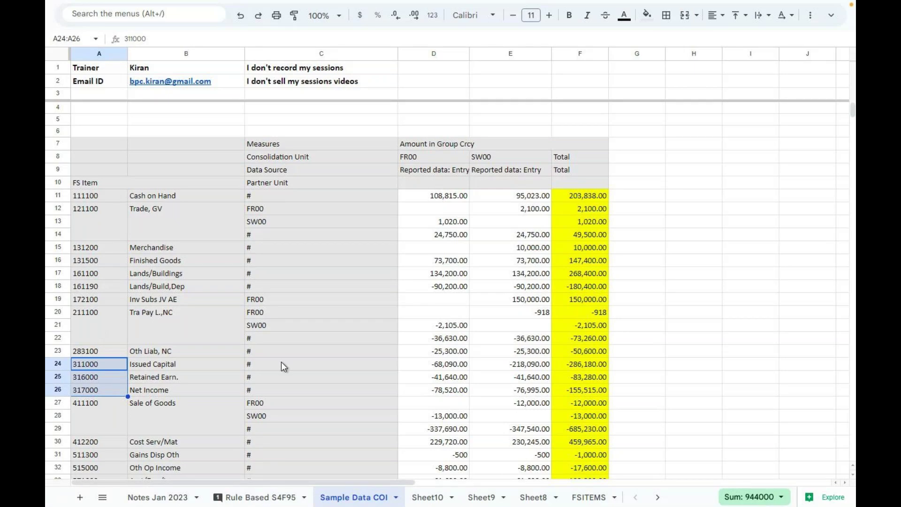
Review the income statement FS items from 411100 Sale of Goods to 799000 Net Income/loss in A27:A35
left_click(90, 410)
key("shift+Down")
key("shift+Down")
key("shift+Down")
key("shift+Down")
key("shift+Down")
key("shift+Down")
key("shift+Down")
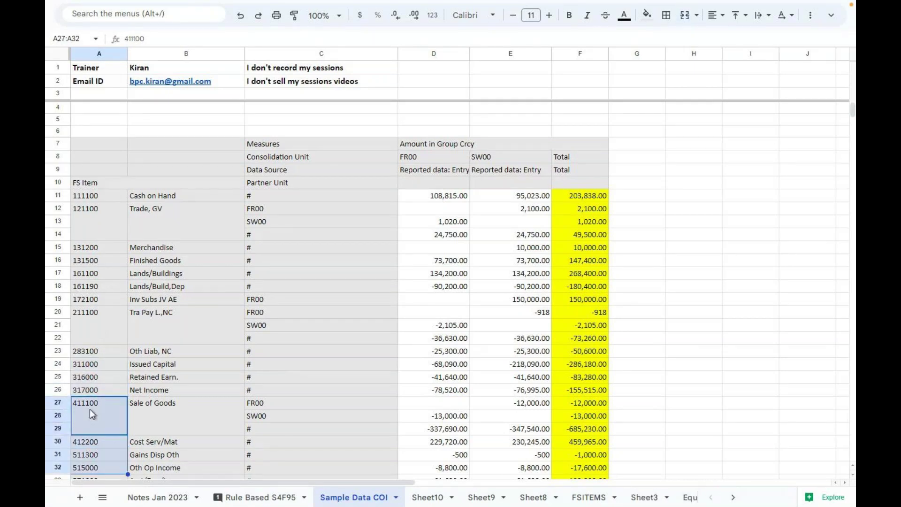
key("shift+Down")
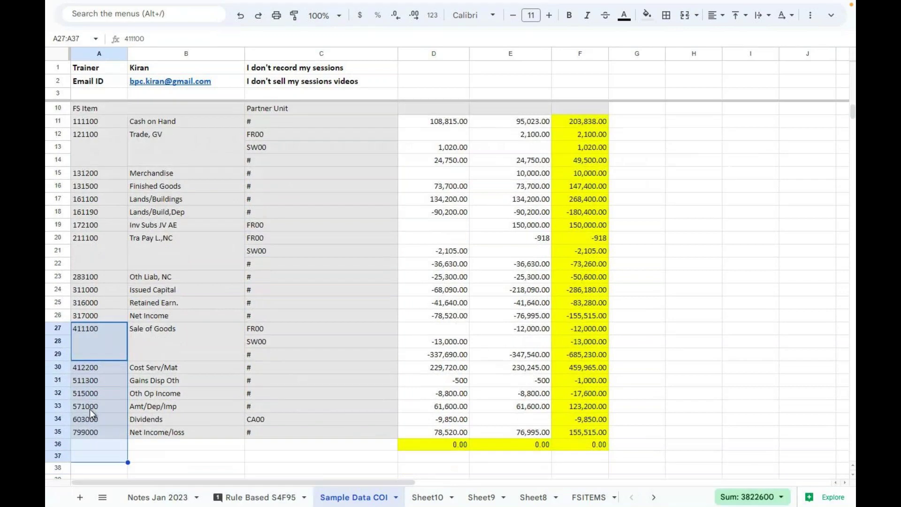
key("shift+Up")
key("shift+Up")
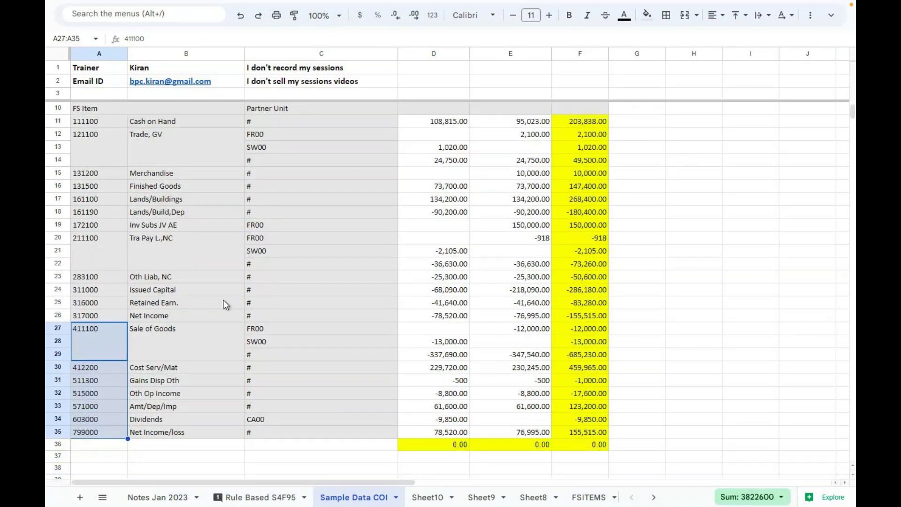
scroll(289, 239, "up", 1)
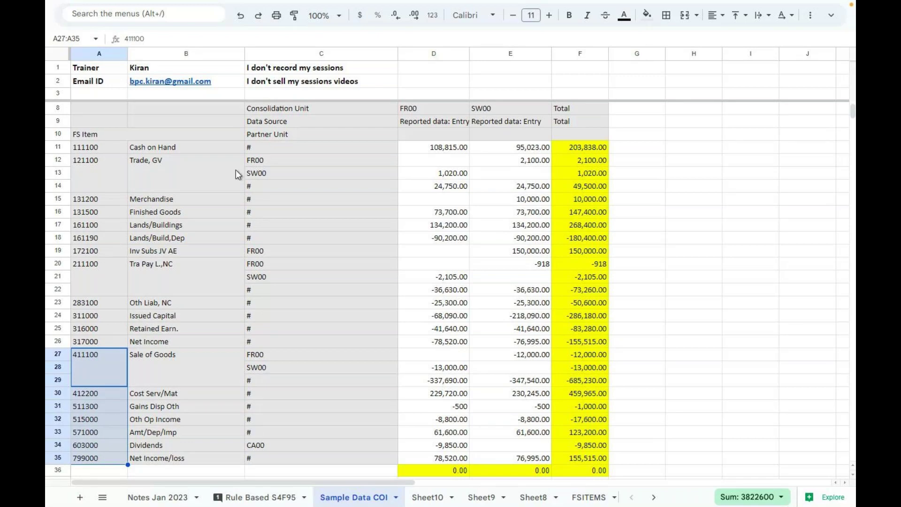
Examine partner unit SW00 in C13 and the consolidation unit headers FR00 and SW00 in row 8
left_click(266, 178)
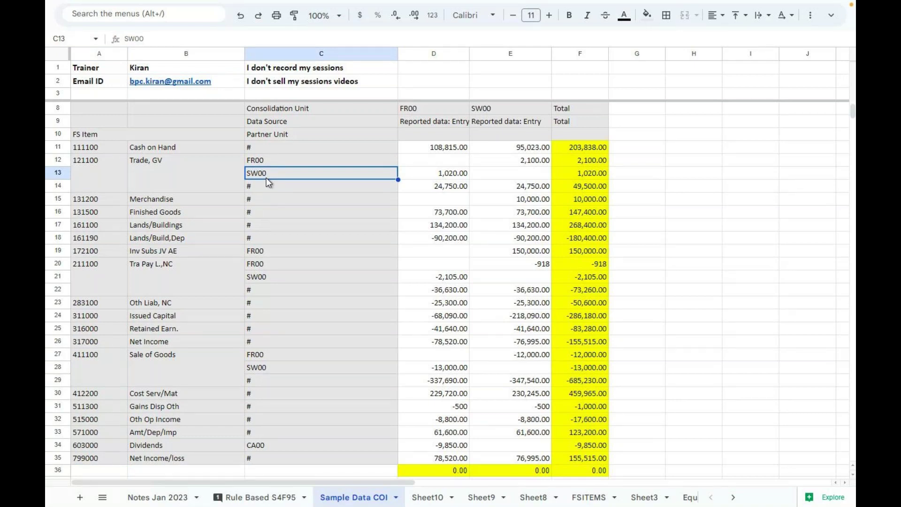
left_click(416, 109)
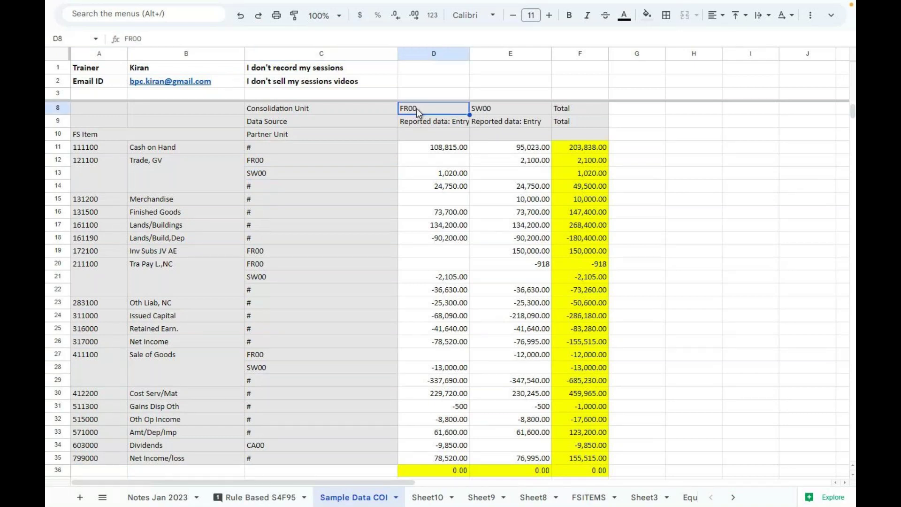
left_click(488, 110)
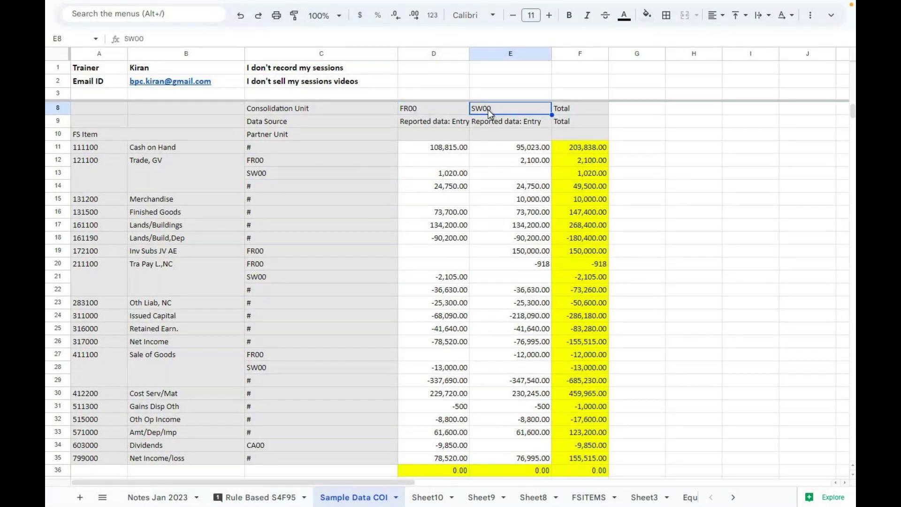
scroll(520, 206, "up", 2)
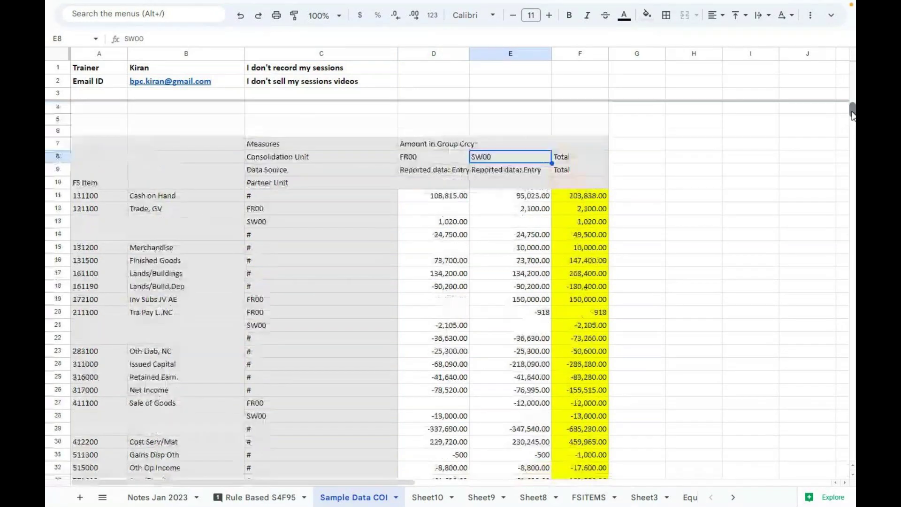
left_click(421, 156)
left_click(499, 159)
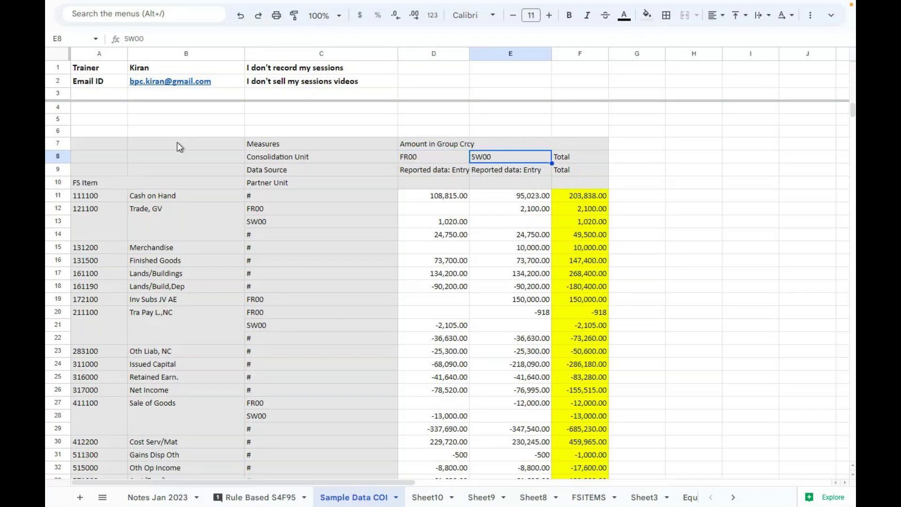
Label A4 "Consolidation Group" and enter Europe as its value in B4
left_click(89, 119)
left_click(108, 111)
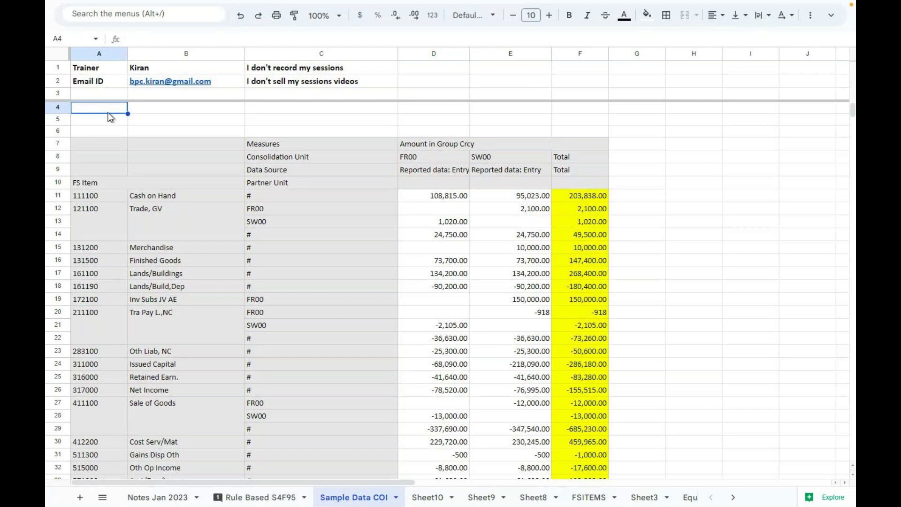
type("Consolidation Group")
key("Tab")
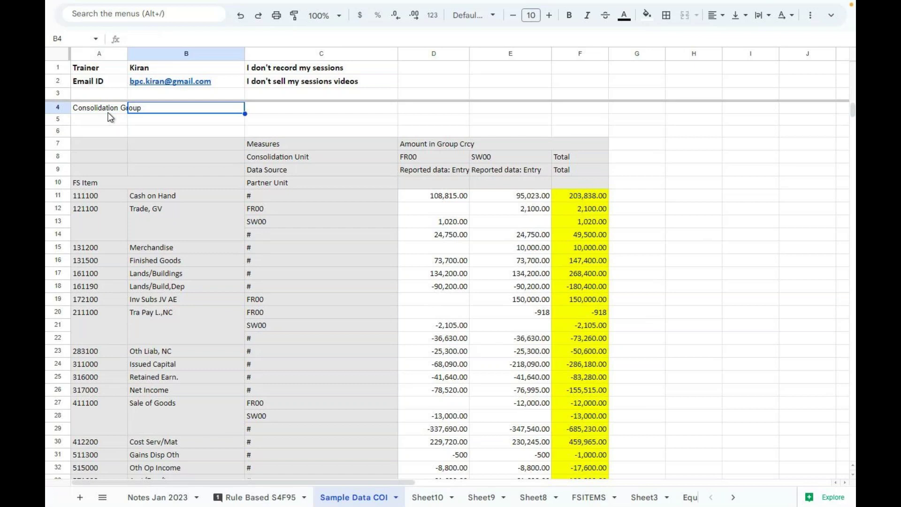
type("Europe")
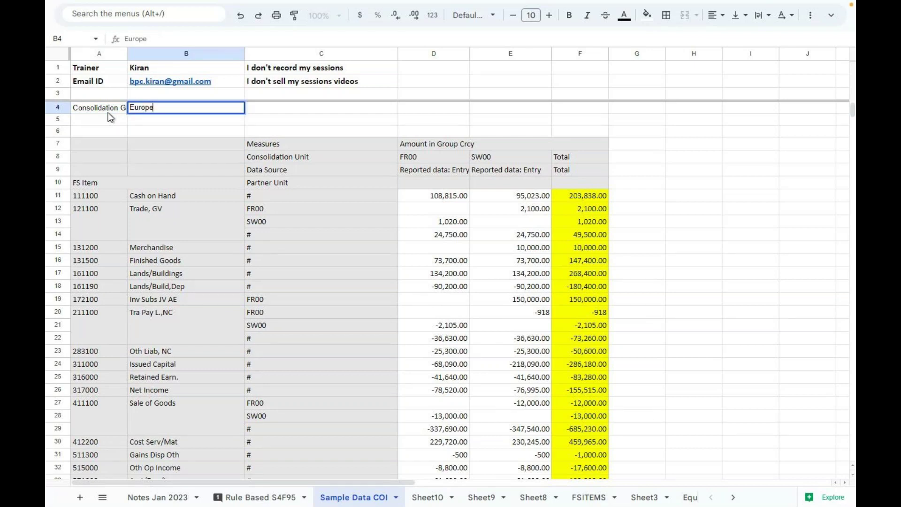
key("Return")
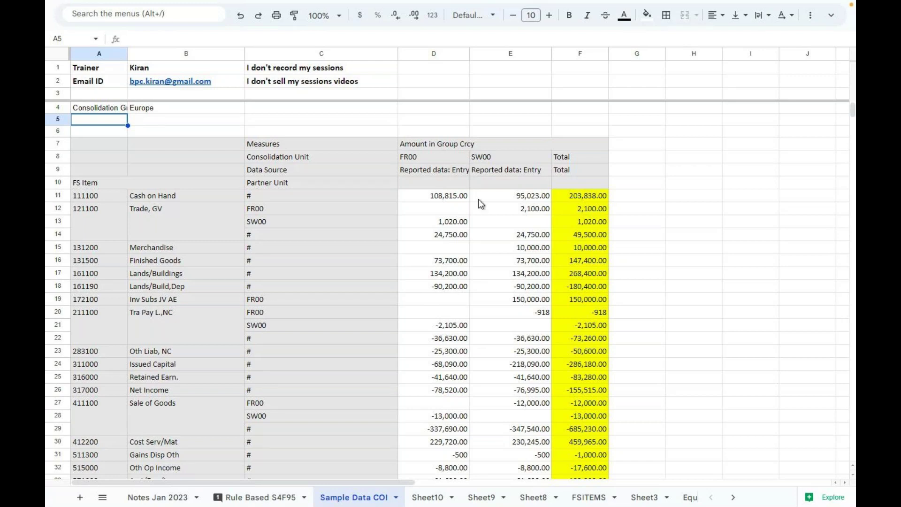
Enter SW00 in B5 and mark it as Holding in C5, below the Europe group entry
left_click(505, 197)
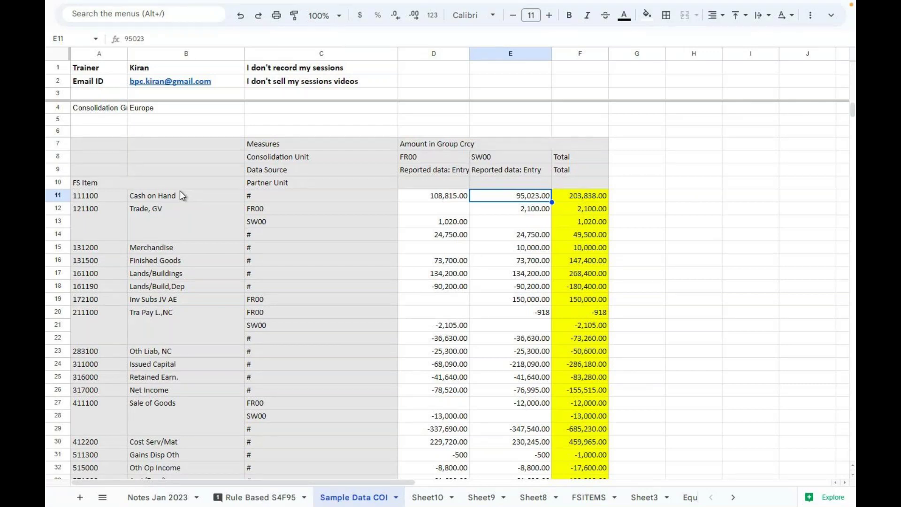
left_click(424, 160)
left_click(480, 157)
left_click(166, 123)
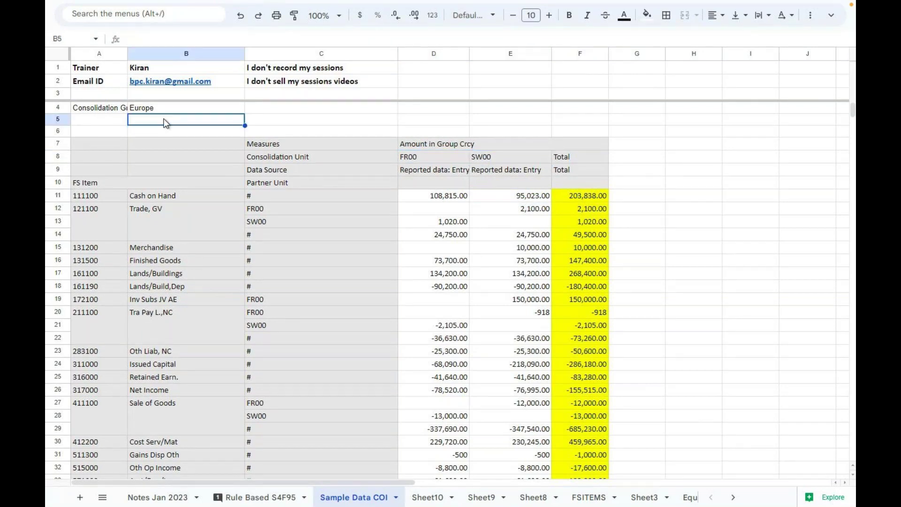
type("SW00")
key("Tab")
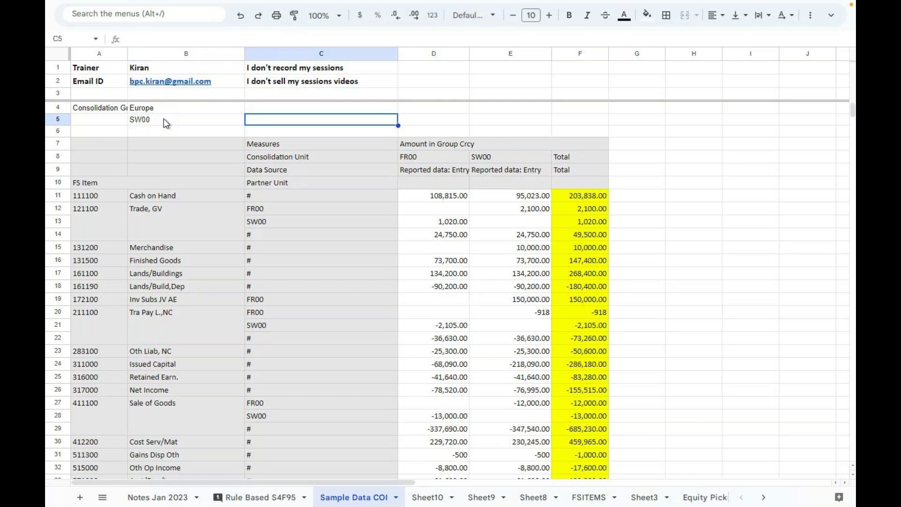
type("Holding")
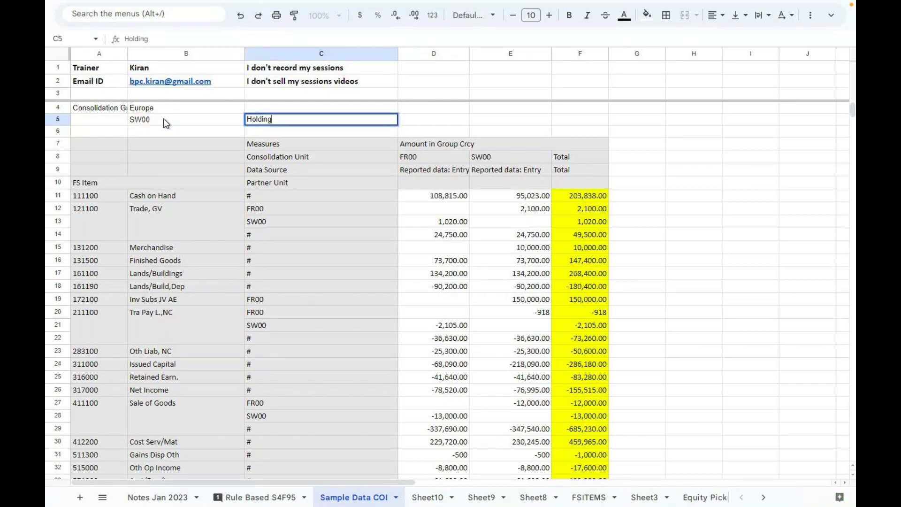
Enter FR00 in B6 and mark it as Sub in C6
left_click(417, 157)
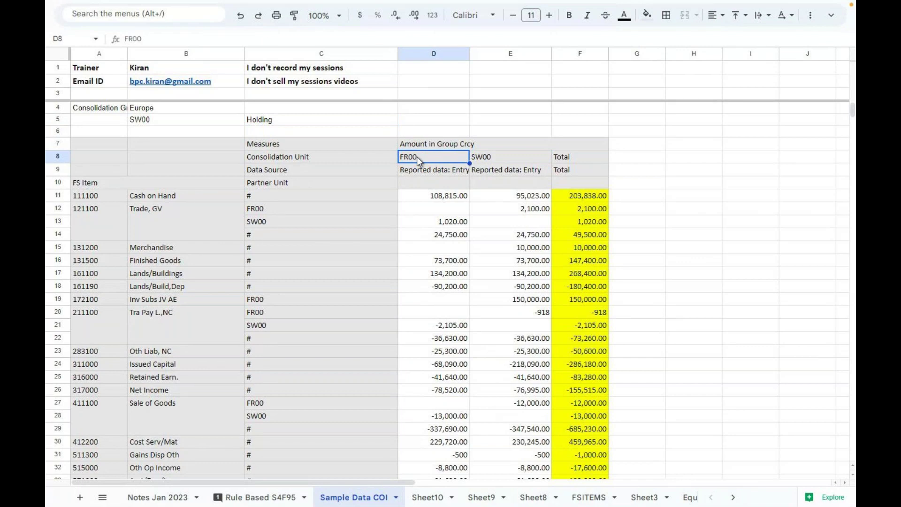
left_click_drag(159, 126, 162, 134)
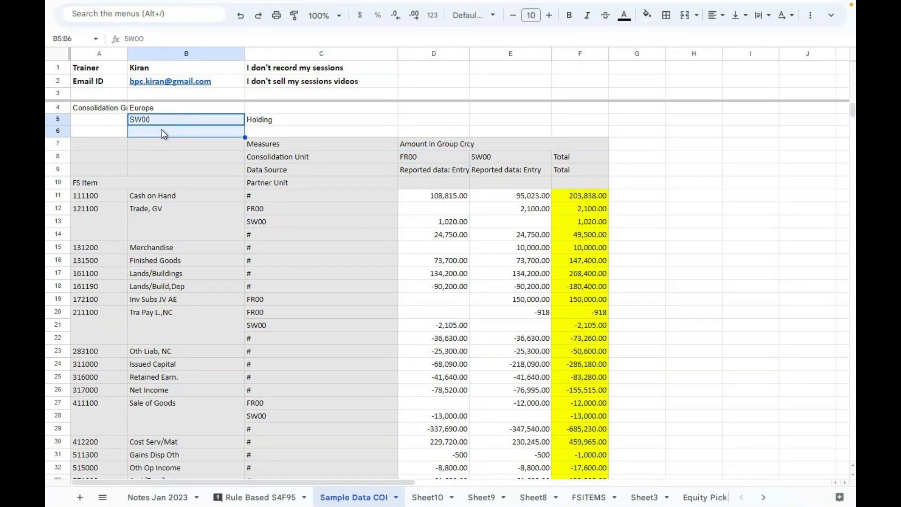
left_click(162, 132)
type("FR00")
key("Tab")
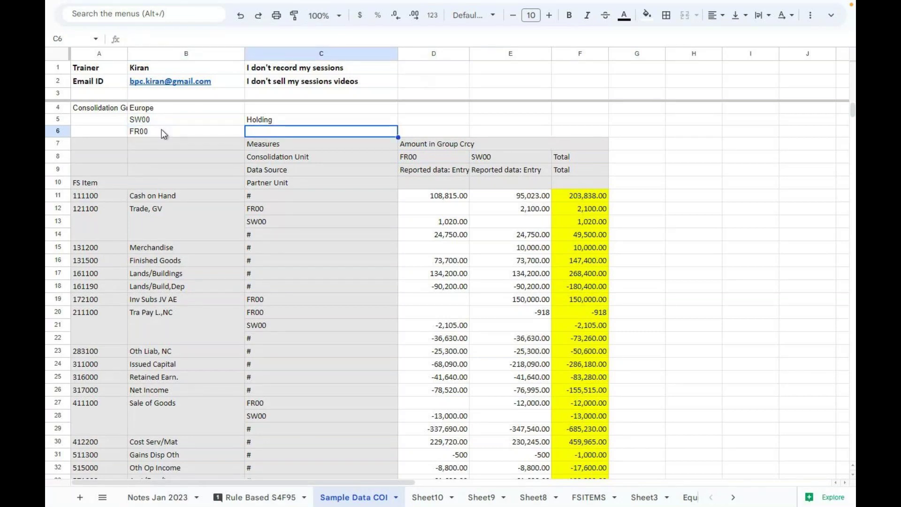
type("Sub")
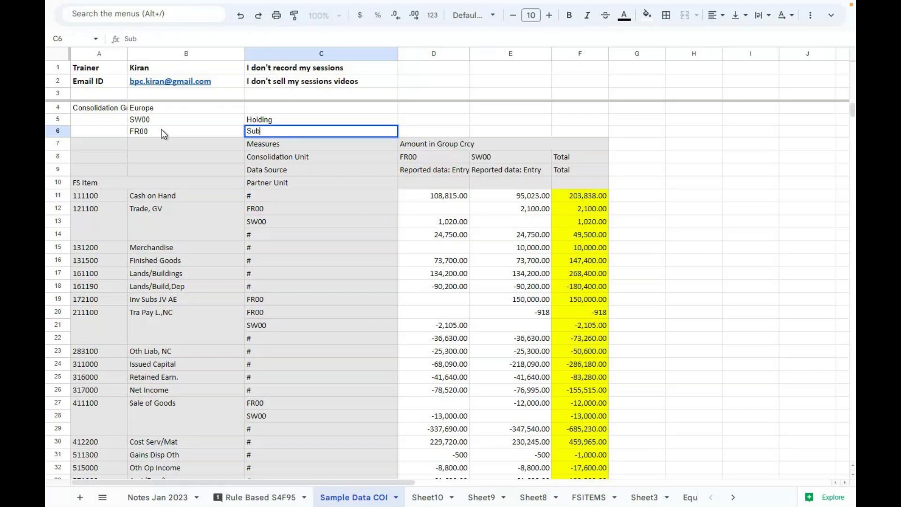
Add the note "SW00 investment in France is 75%" in D5, beside the Holding entry
left_click(444, 119)
type("SW")
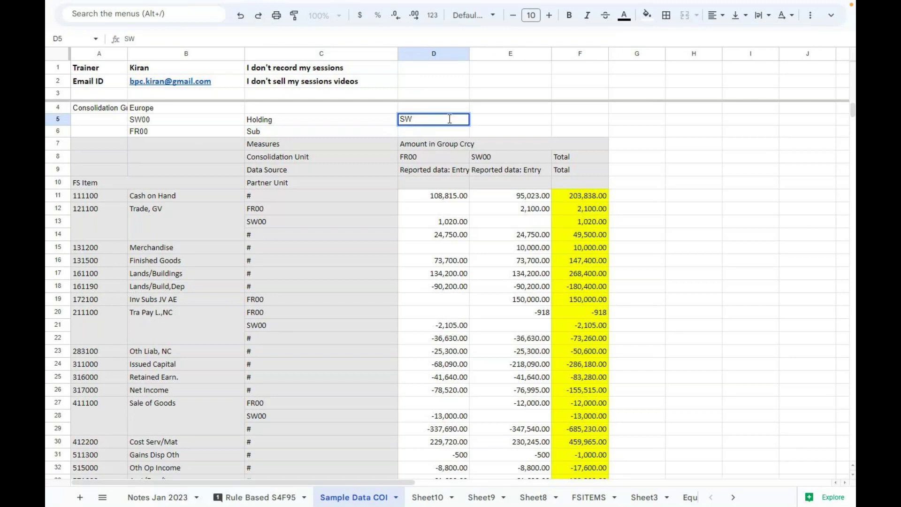
type("00 investment in France is")
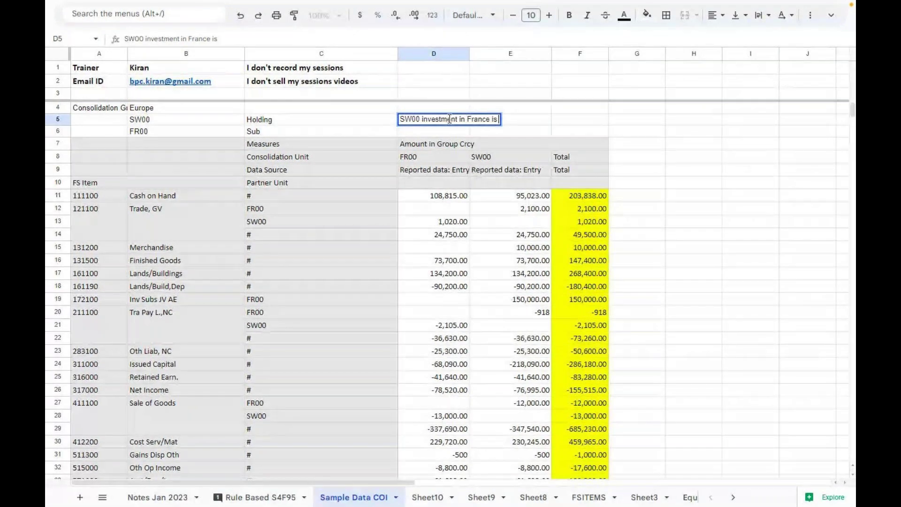
type(" 75%")
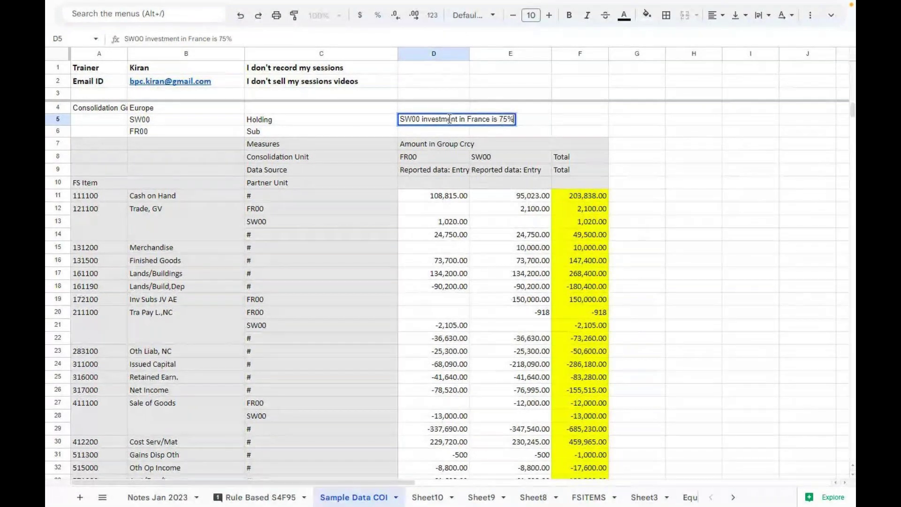
key("Return")
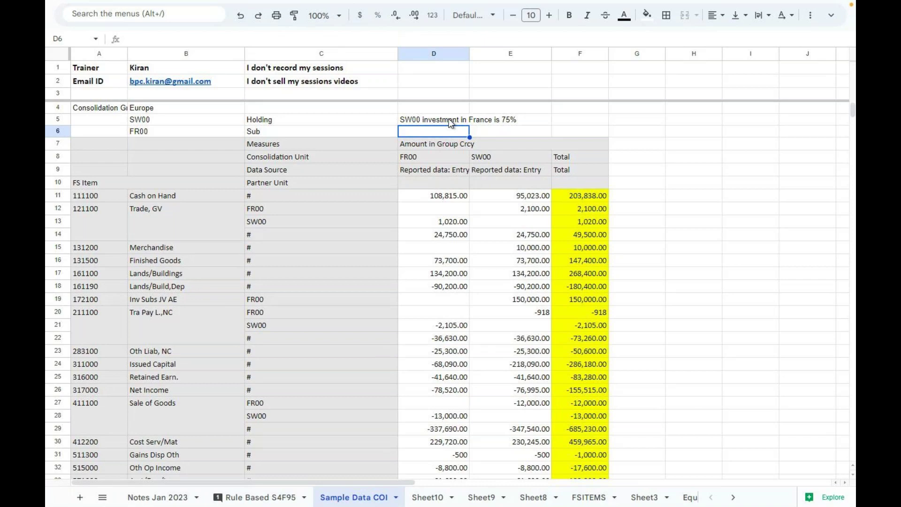
Label H5 "Group Currency" and enter EUR in I5
left_click(686, 129)
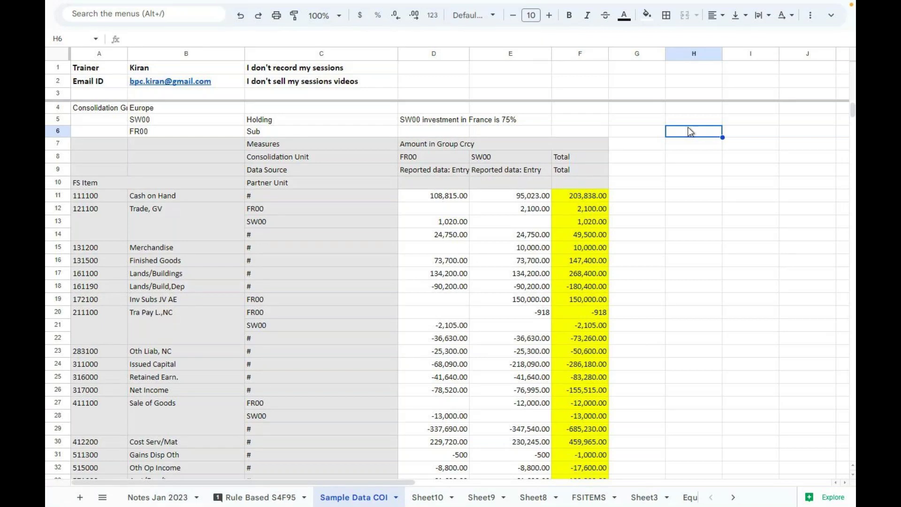
left_click(690, 121)
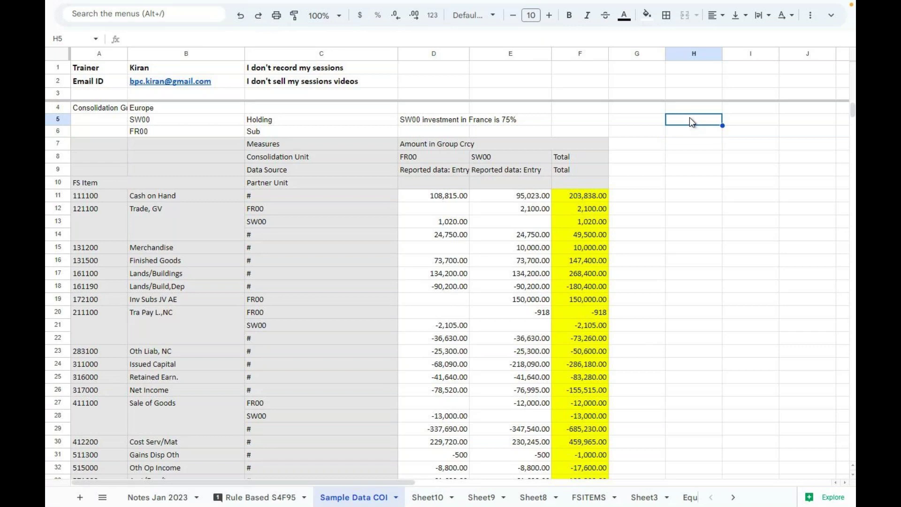
type("Group")
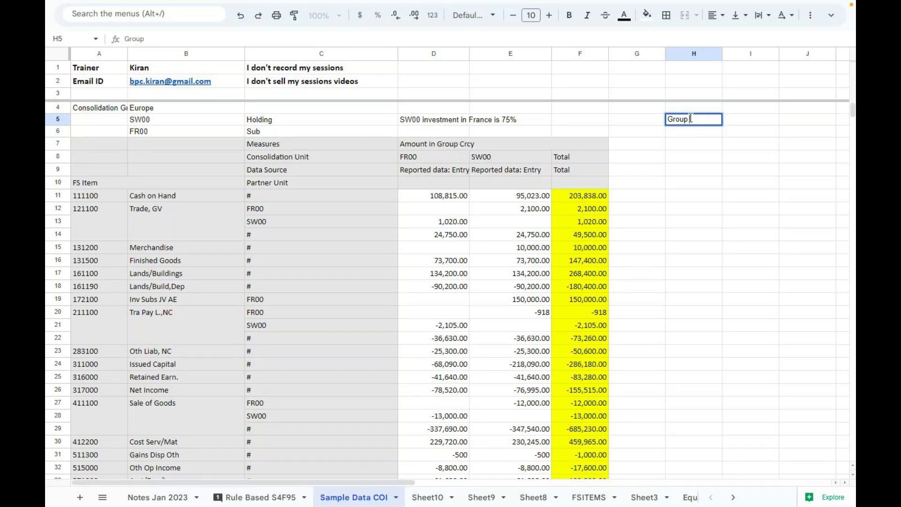
type(" Currency")
key("Tab")
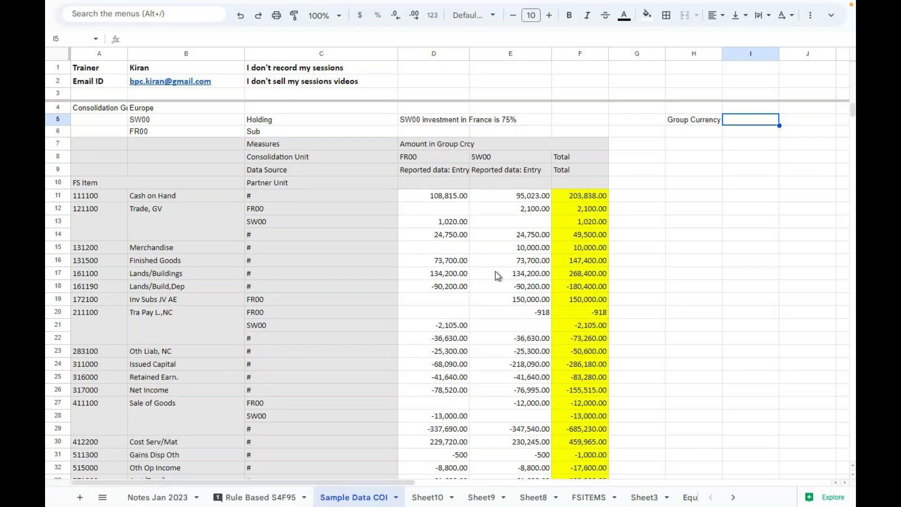
type("EUR")
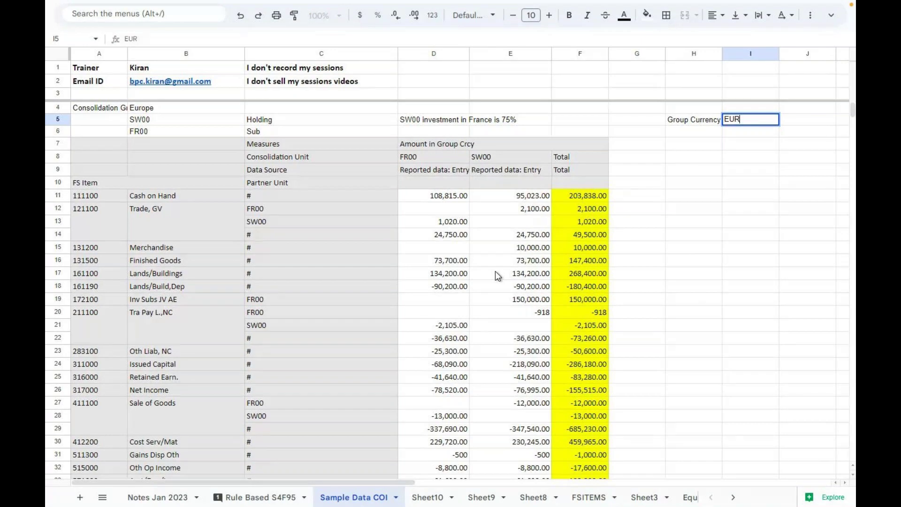
key("Return")
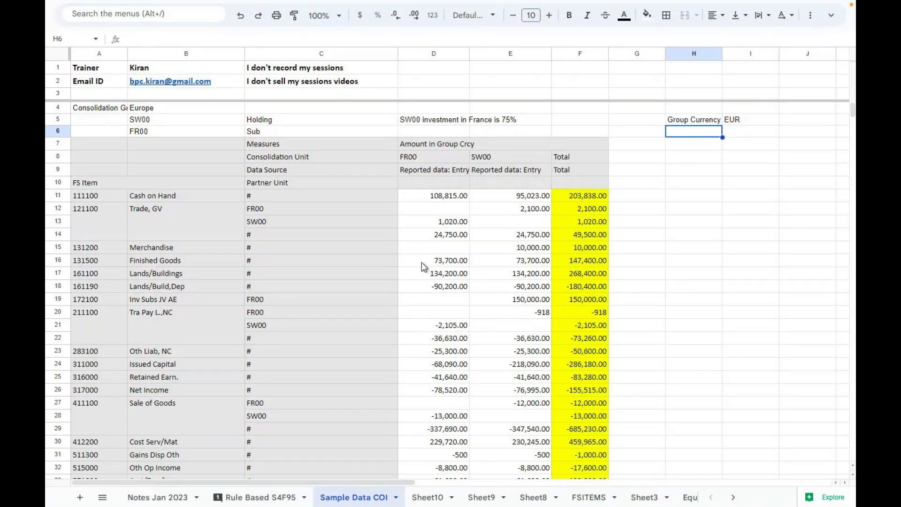
Append EURO to the "Amount in Group Crcy" header in the merged cells D7:F7
left_click(425, 145)
left_click(207, 41)
type("EURO")
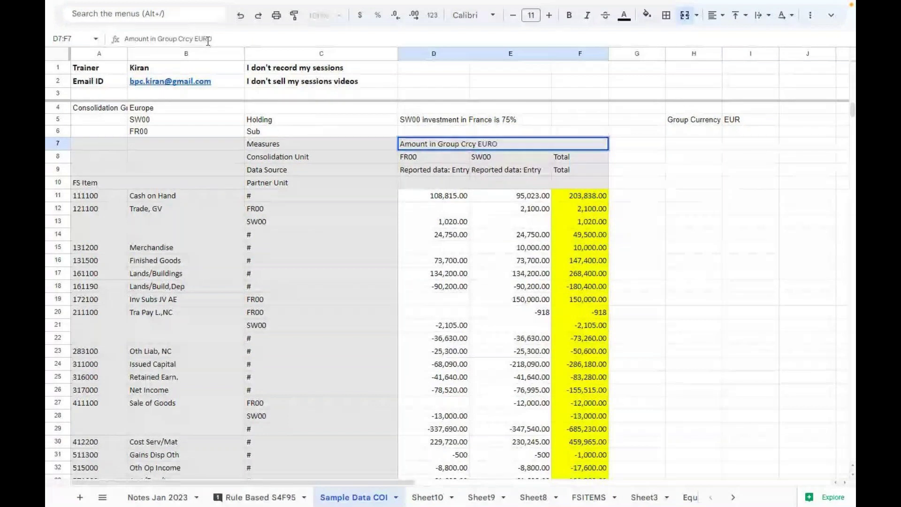
key("Return")
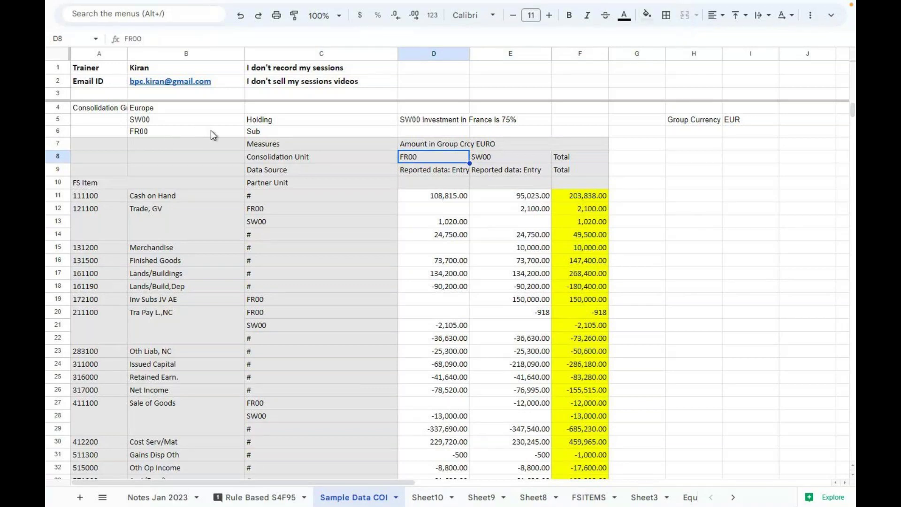
Label H6 "Period Maintainance" and enter "Jan to Dec" in I6, below the group currency entry
left_click(687, 138)
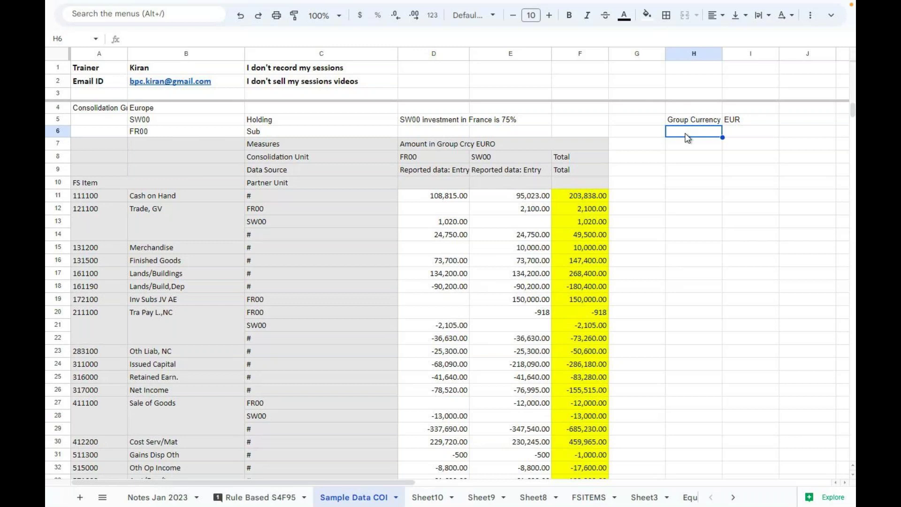
type("Perio")
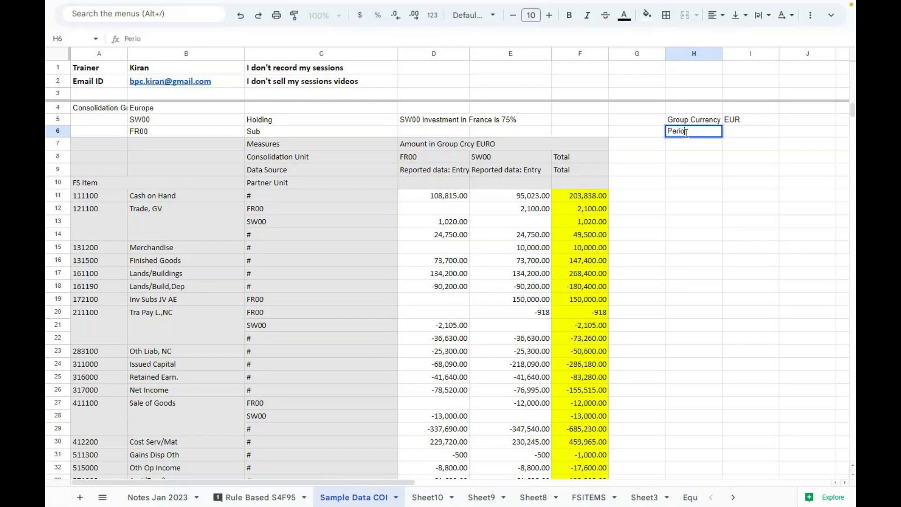
type("d Mainta")
type("inance")
key("Tab")
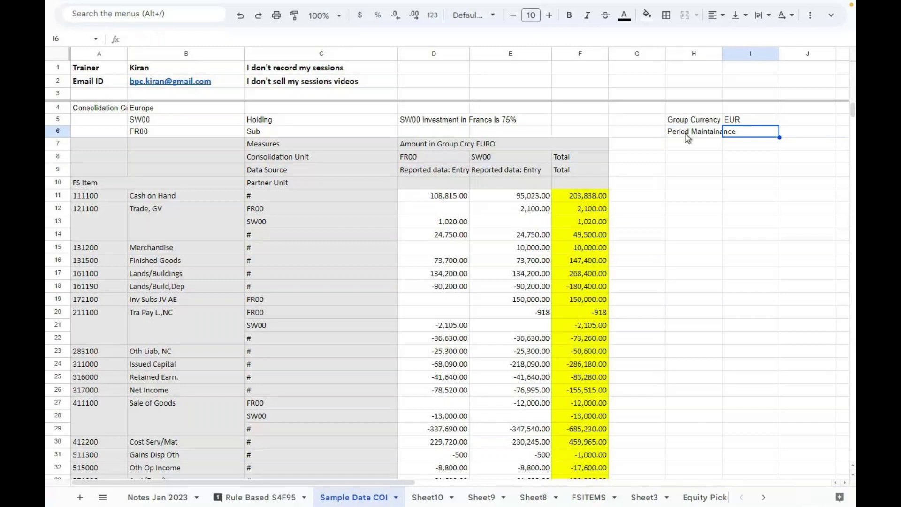
type("Jan to Dec")
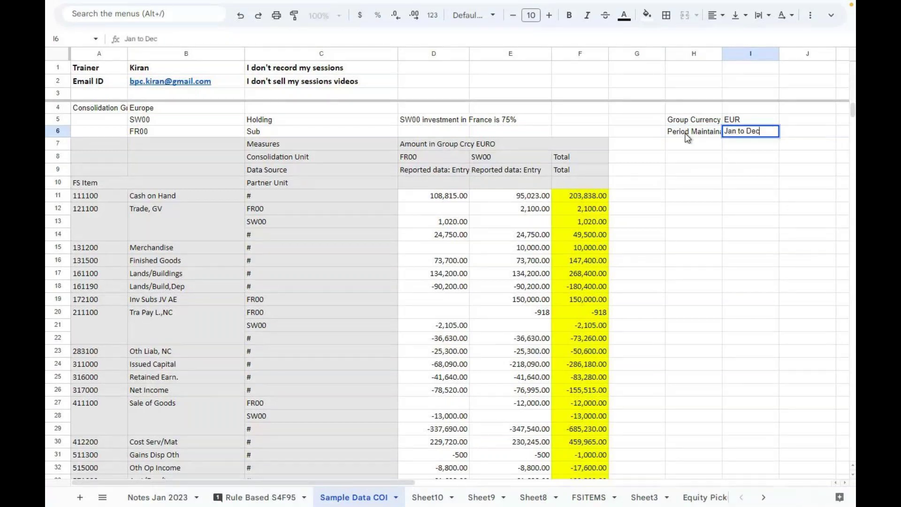
key("Return")
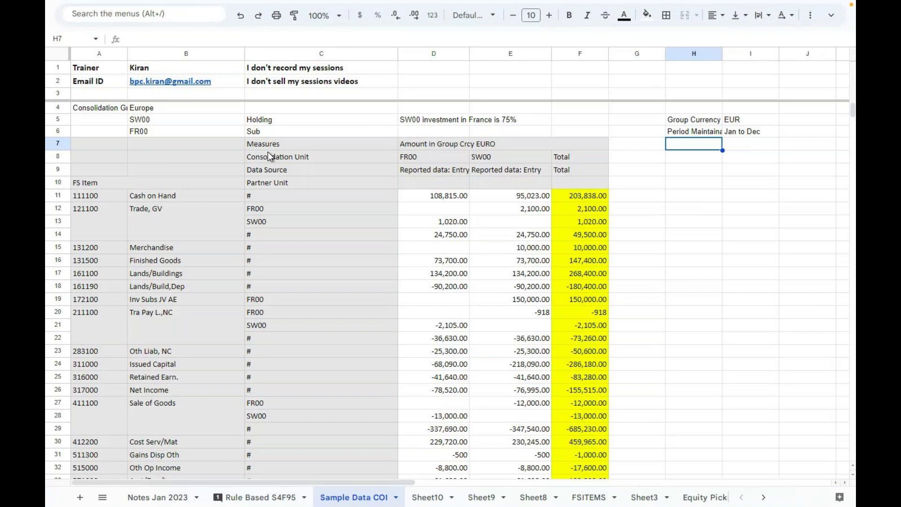
Examine the Trade, GV item (121100) for SW00 and FR00 in the row with partner unit #
left_click(89, 214)
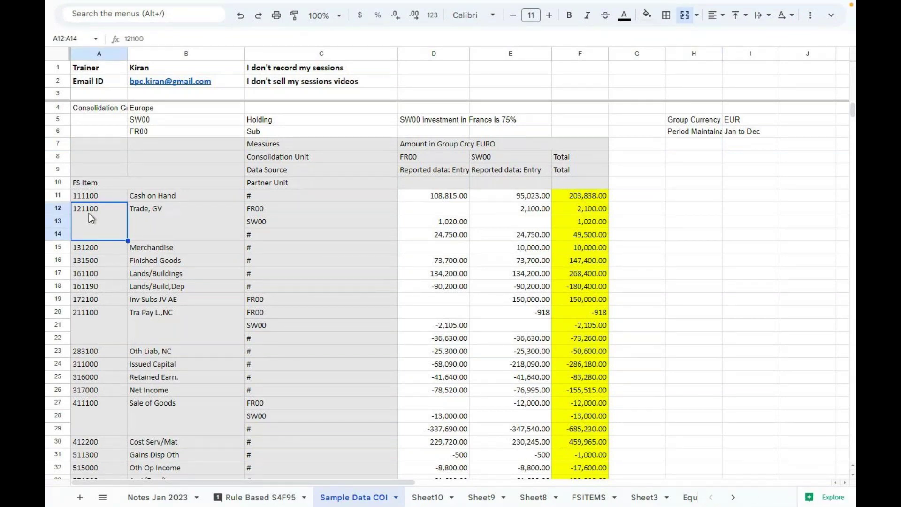
left_click(177, 219)
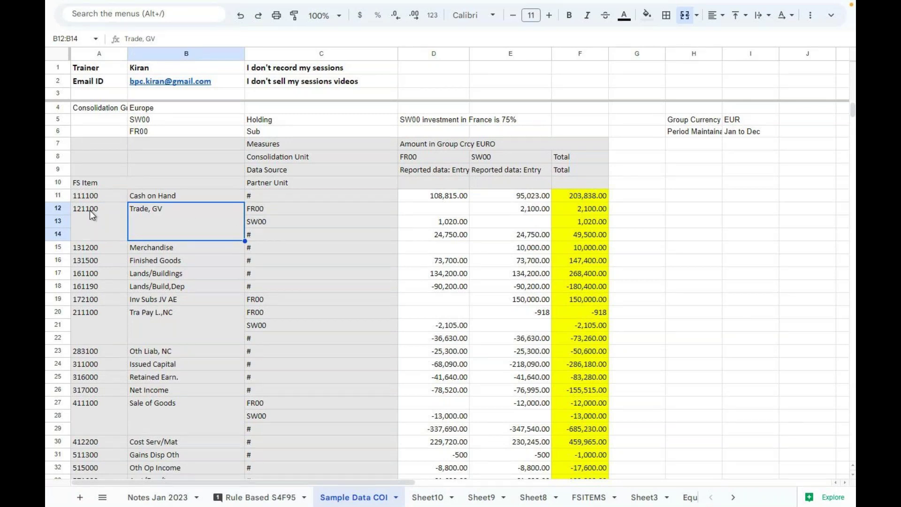
left_click(501, 157)
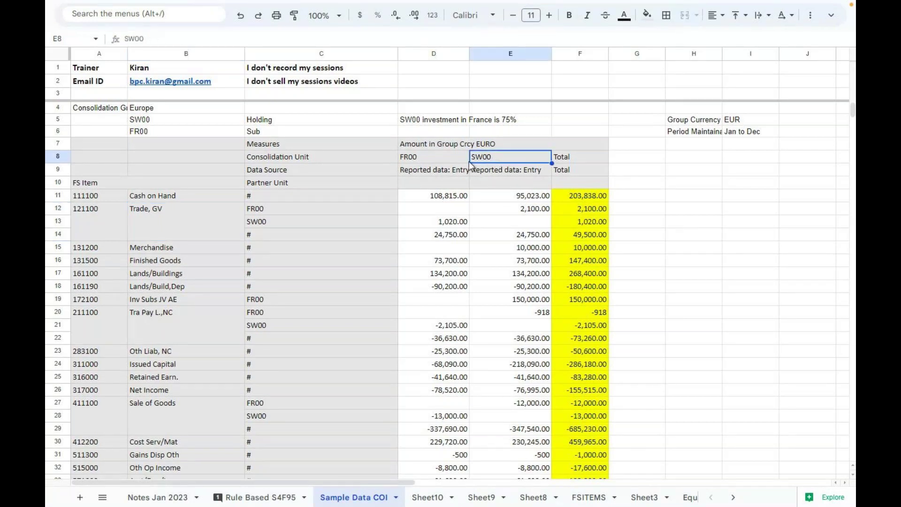
left_click(523, 235)
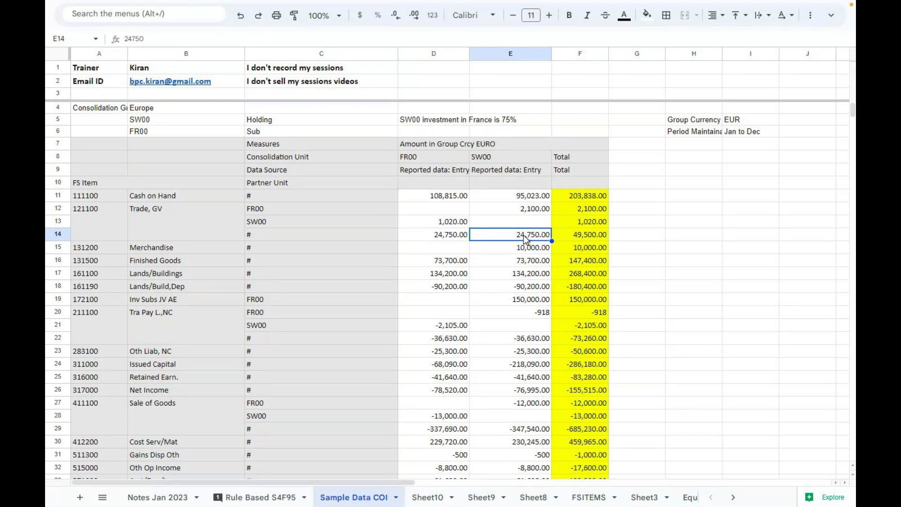
key("Left")
key("Left")
key("Left")
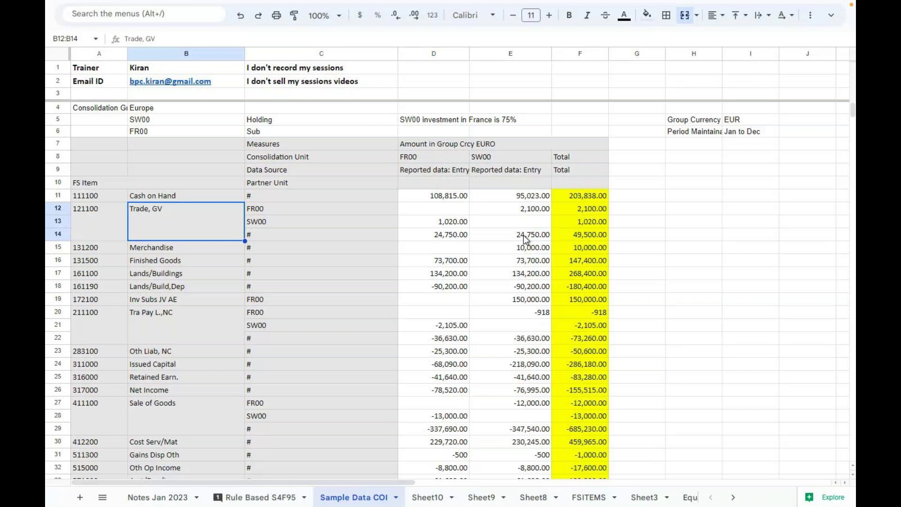
key("Right")
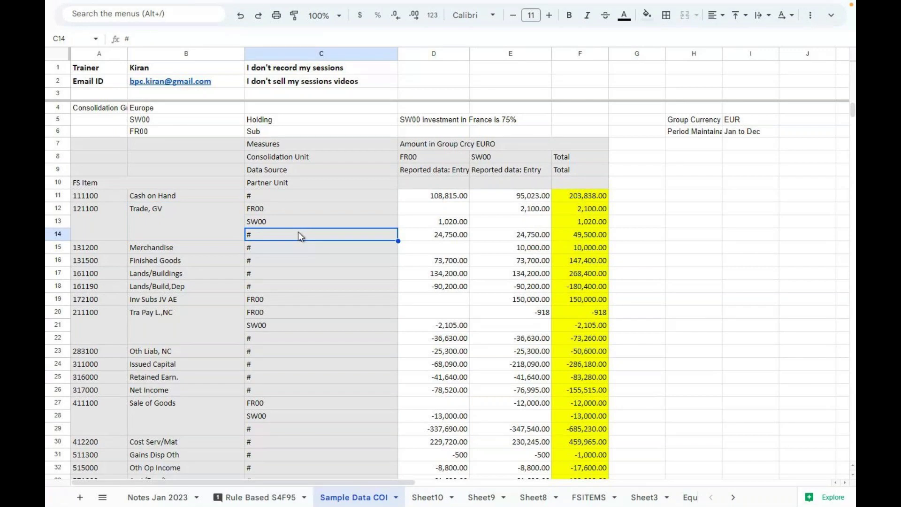
left_click(535, 232)
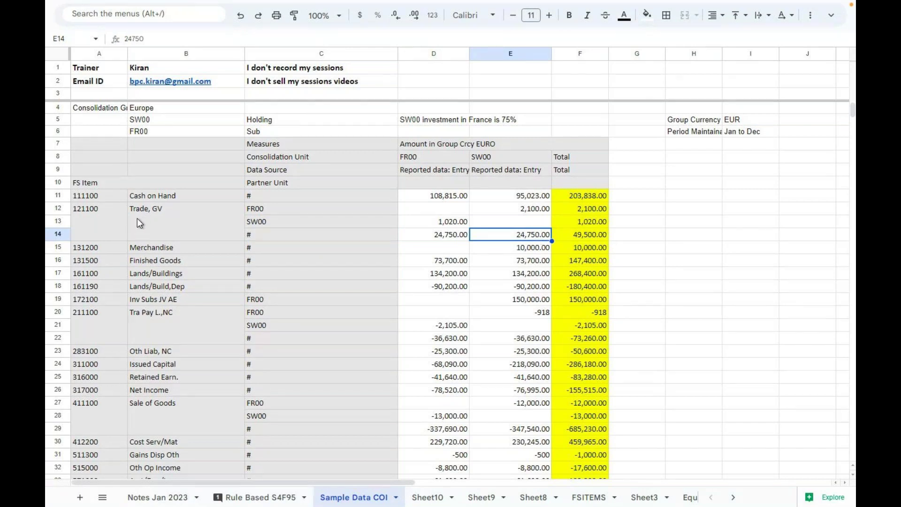
left_click(421, 157)
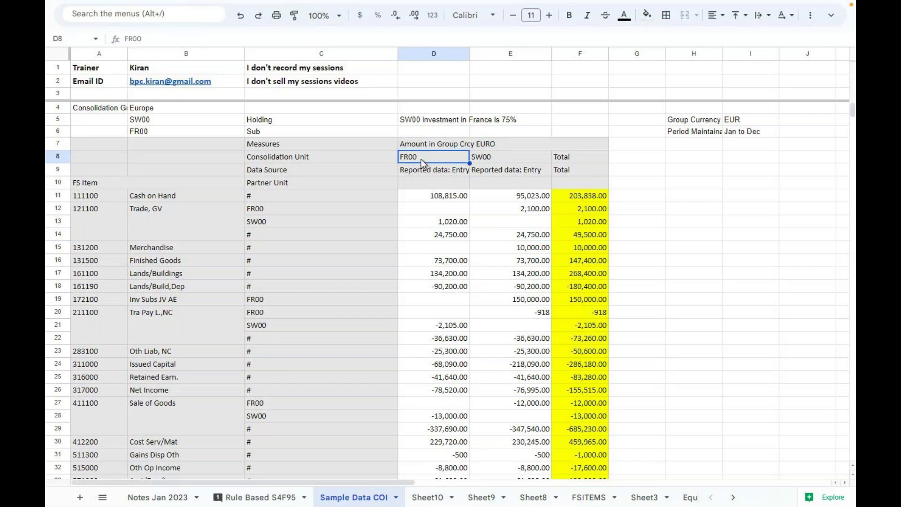
left_click(435, 237)
left_click(254, 233)
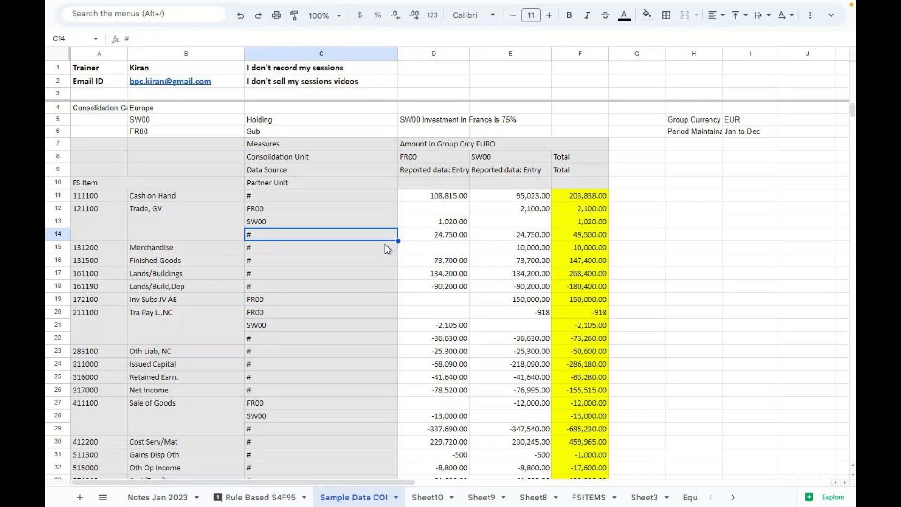
left_click(440, 238)
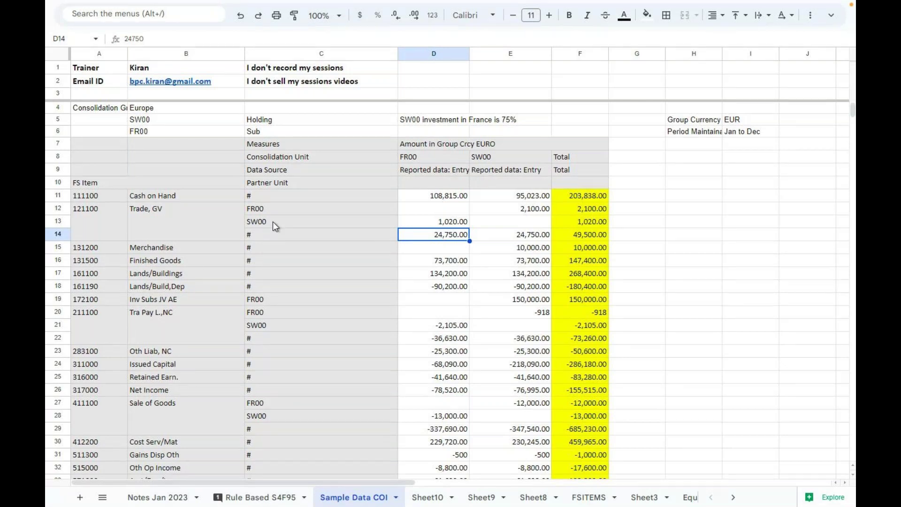
Compare the Trade, GV amounts that SW00 and FR00 report against each other as partner units
left_click(490, 162)
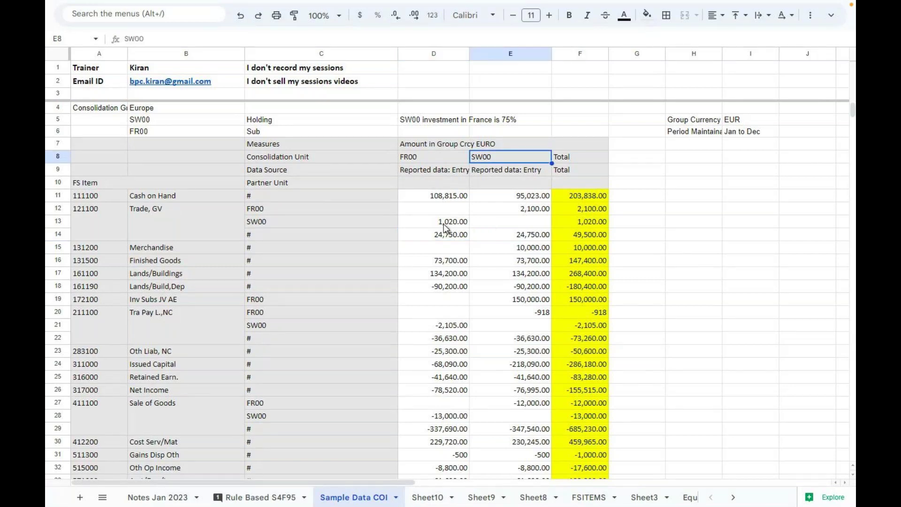
left_click(523, 209)
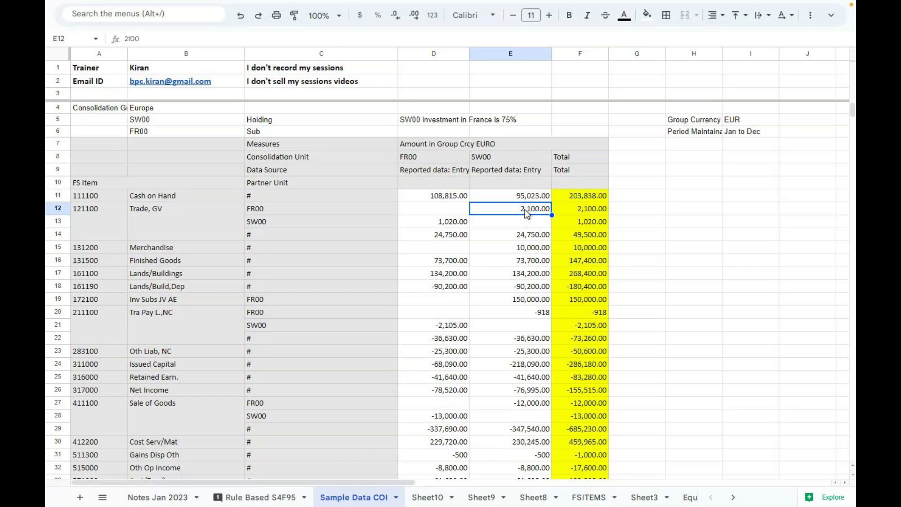
left_click(414, 158)
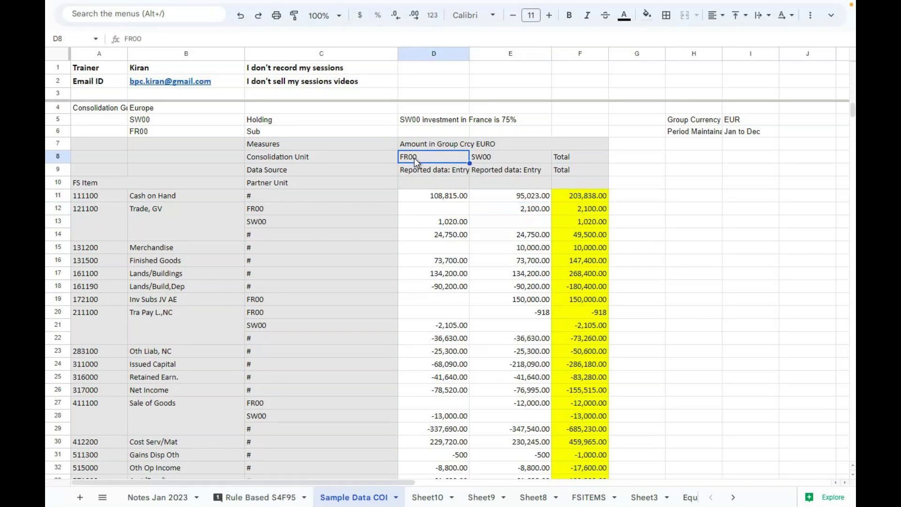
left_click(285, 224)
left_click(443, 226)
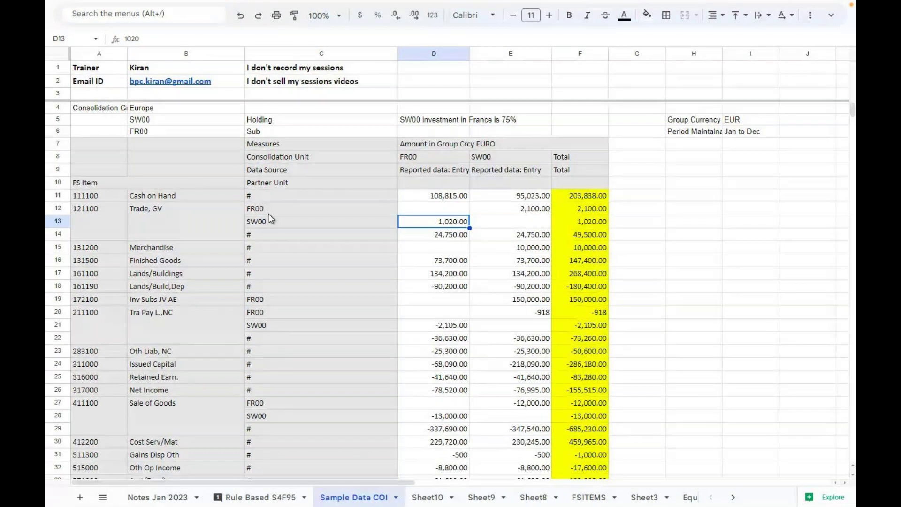
Examine the Tra Pay L.,NC item (211100) for the amounts SW00 and FR00 report against each other
left_click(96, 317)
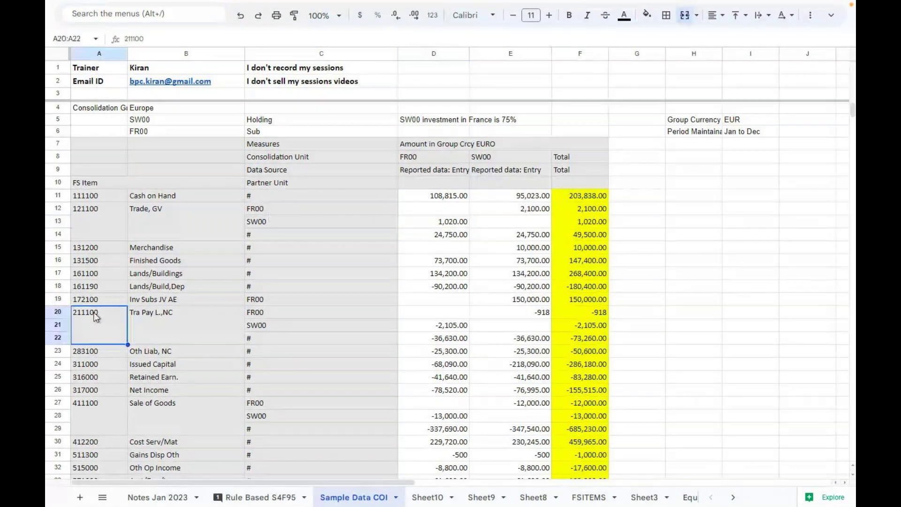
left_click(154, 319)
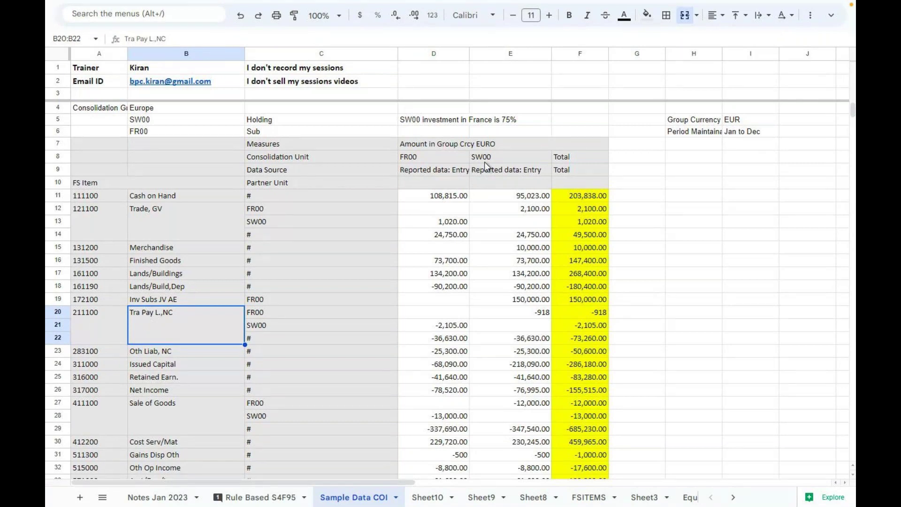
left_click(510, 315)
left_click(273, 318)
left_click(549, 316)
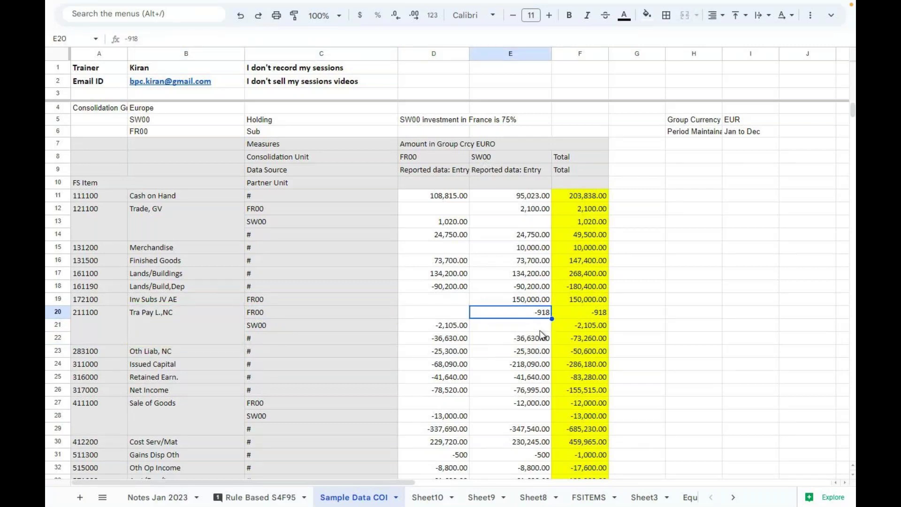
left_click(422, 159)
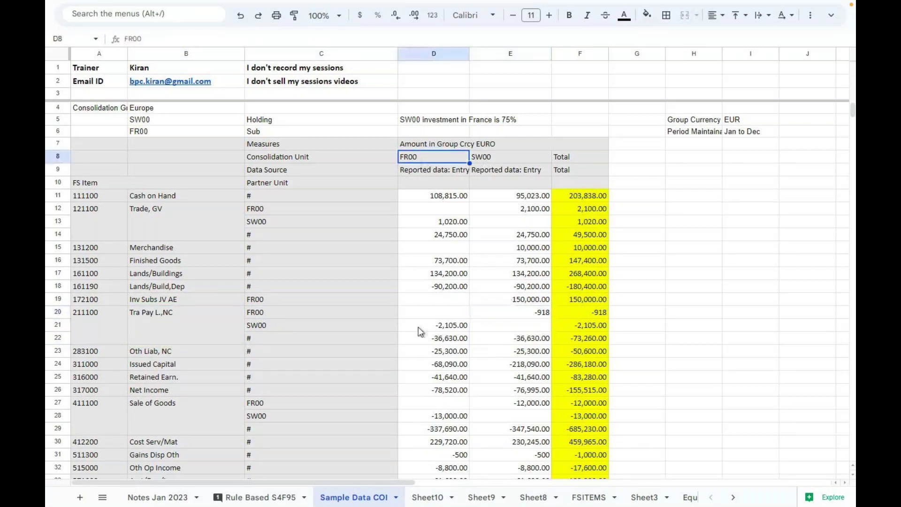
left_click(419, 327)
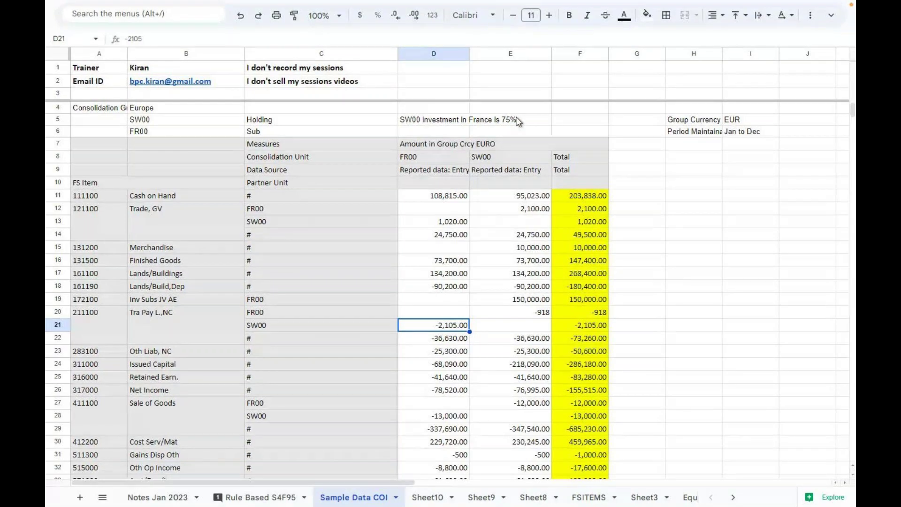
Examine the Inv Subs JV AE item (172100) for SW00's investment amount with partner unit FR00
left_click(84, 303)
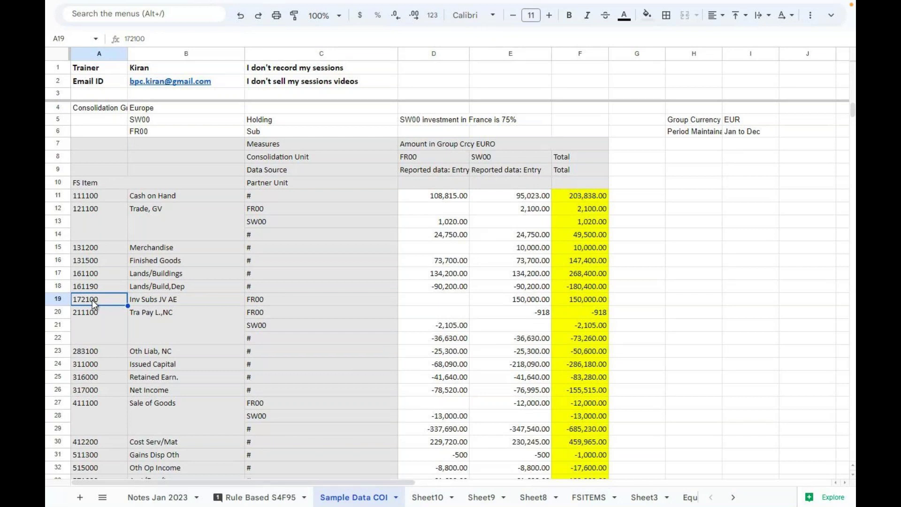
left_click(271, 302)
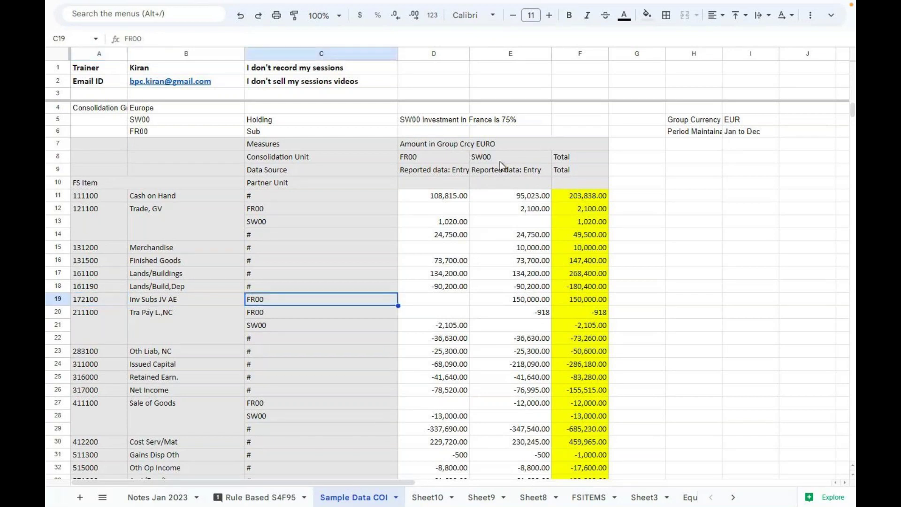
left_click(501, 164)
left_click(264, 302)
left_click(492, 301)
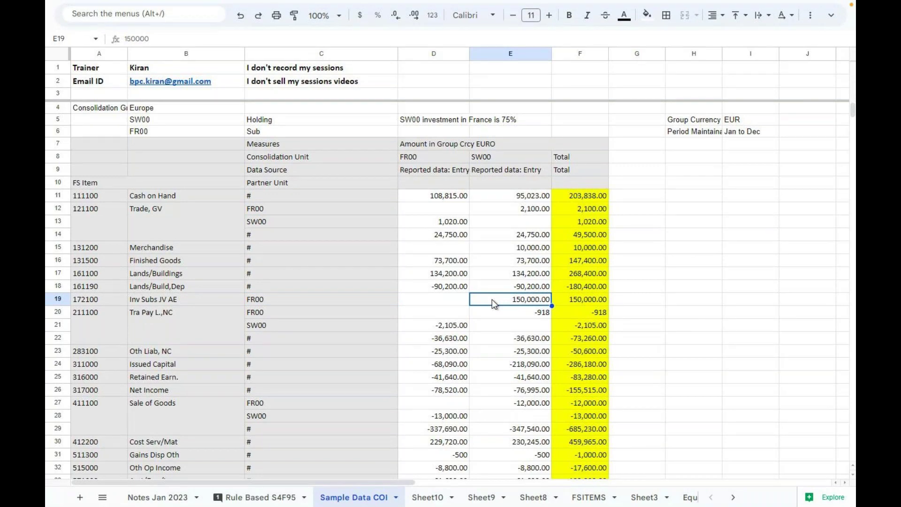
left_click(258, 299)
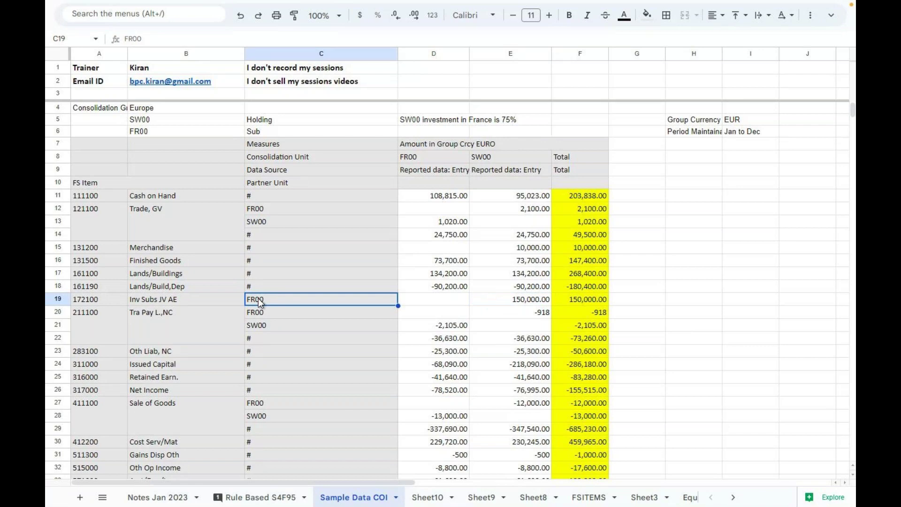
Review the Issued Capital (311000) amounts of FR00 and SW00 and SW00's Retained Earn. amount in the row below
left_click(105, 365)
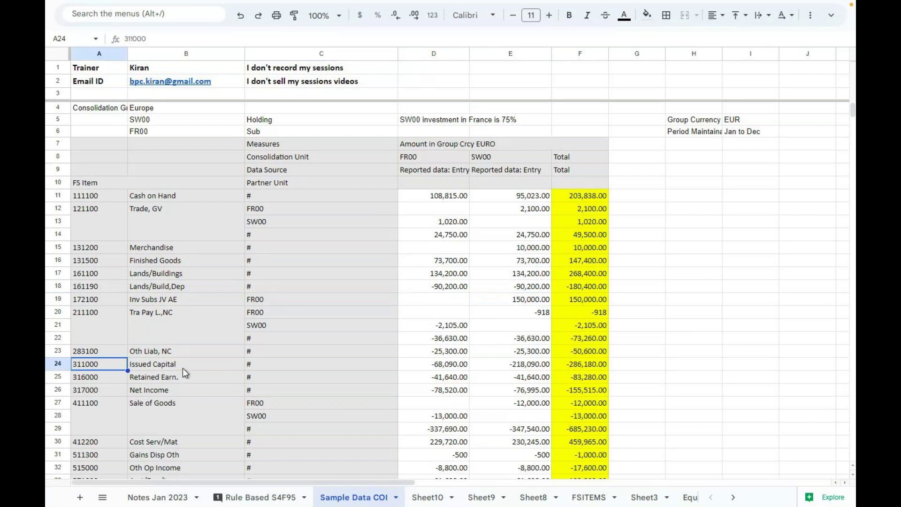
left_click(182, 367)
key("Right")
key("Right")
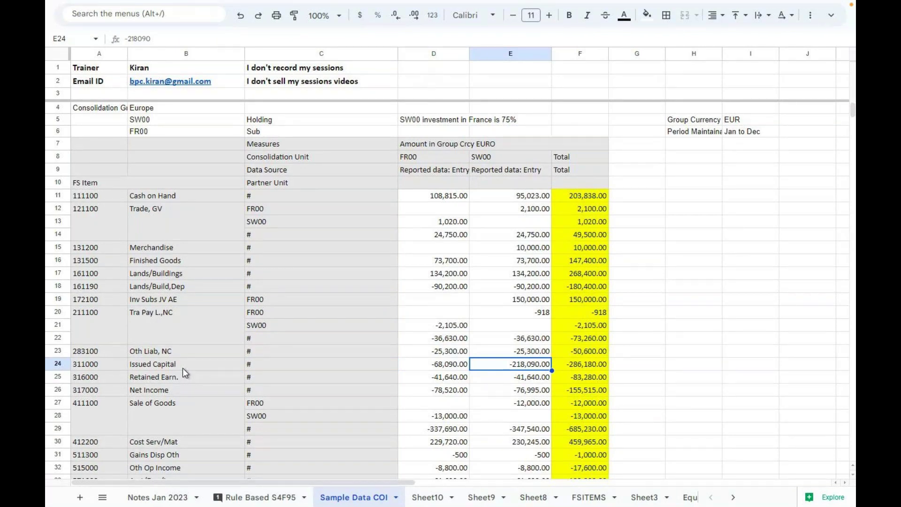
left_click(441, 367)
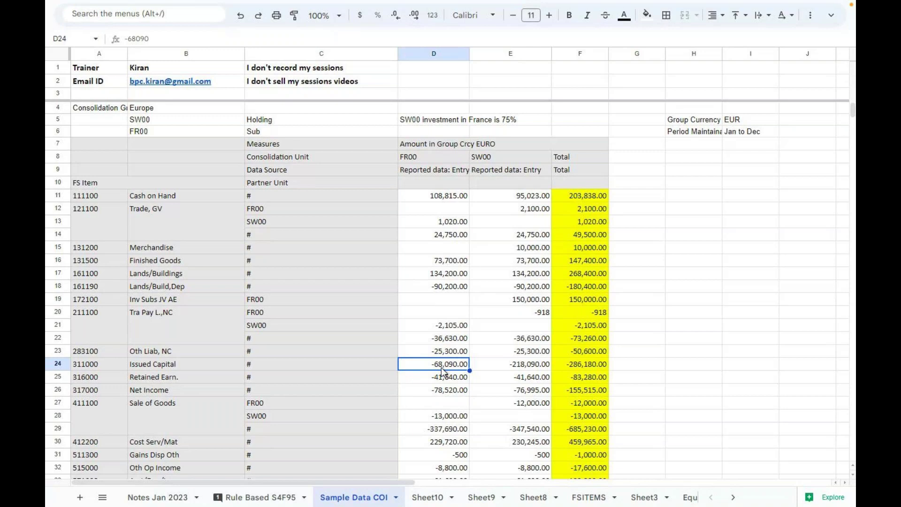
left_click(510, 368)
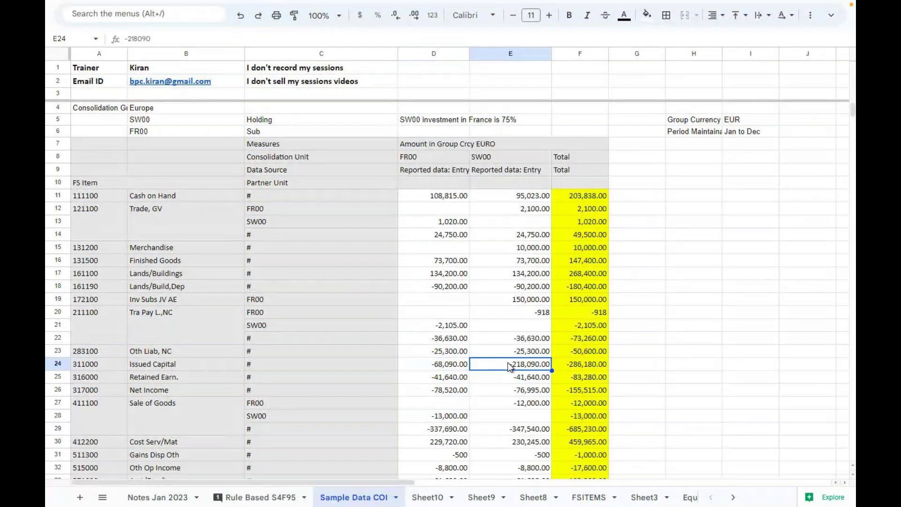
left_click(511, 379)
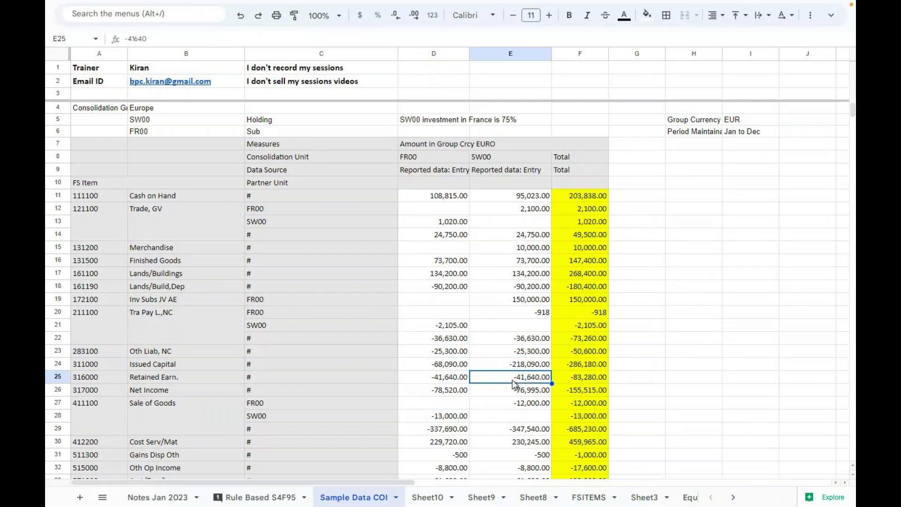
Review FR00's Retained Earn. amount and the Sale of Goods (411100) amounts that SW00 and FR00 report against each other
key("Left")
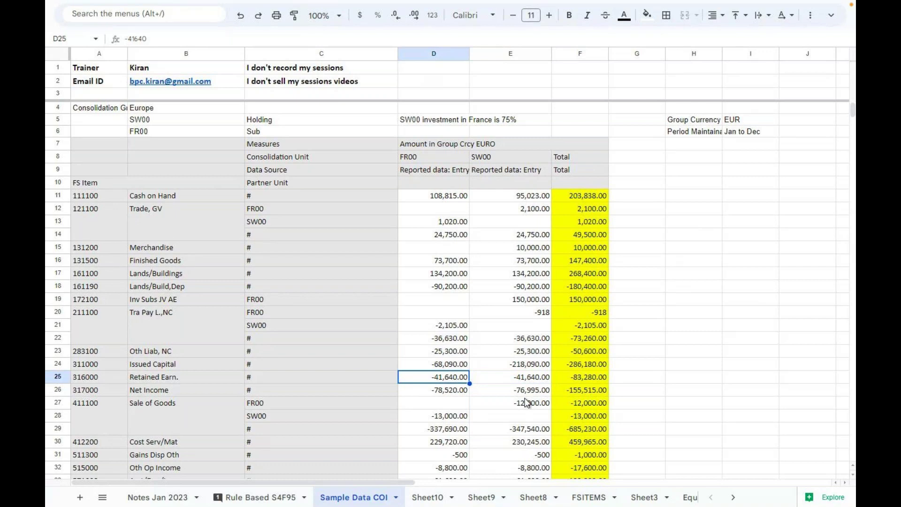
scroll(527, 402, "down", 1)
scroll(527, 402, "down", 1)
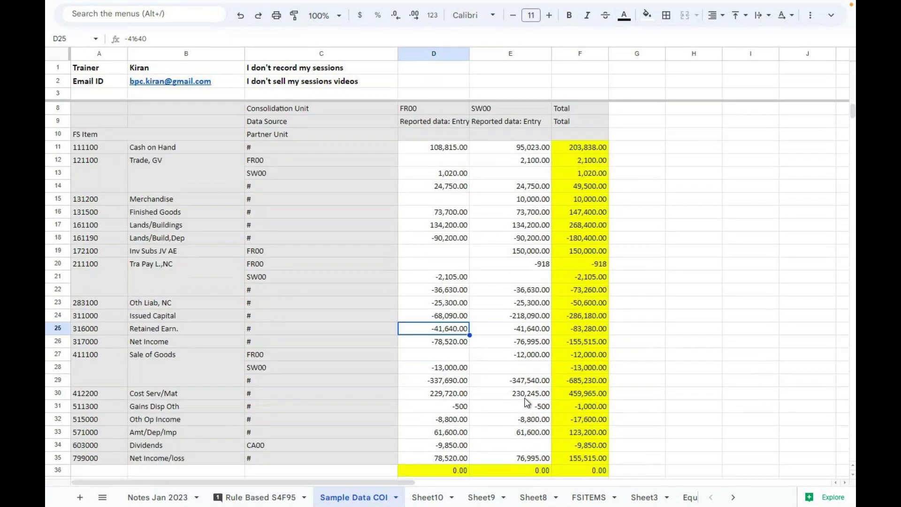
scroll(527, 402, "down", 3)
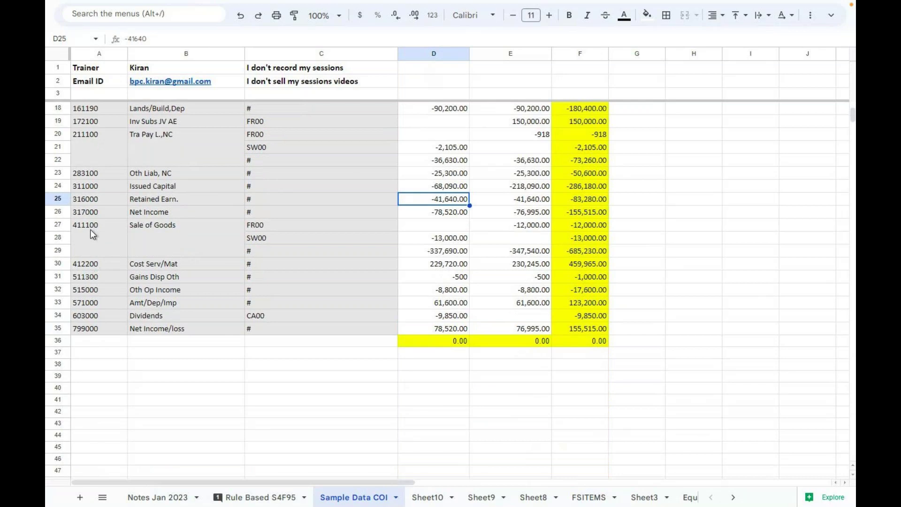
left_click(156, 229)
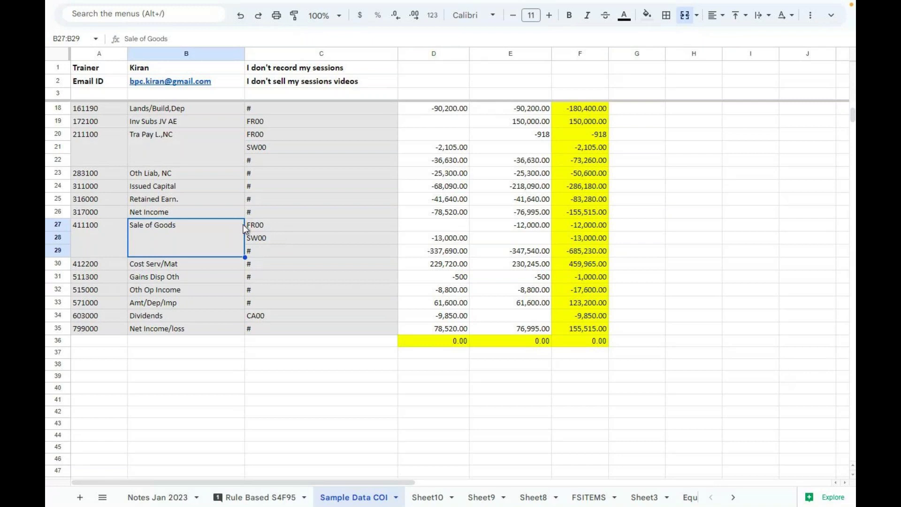
left_click(522, 225)
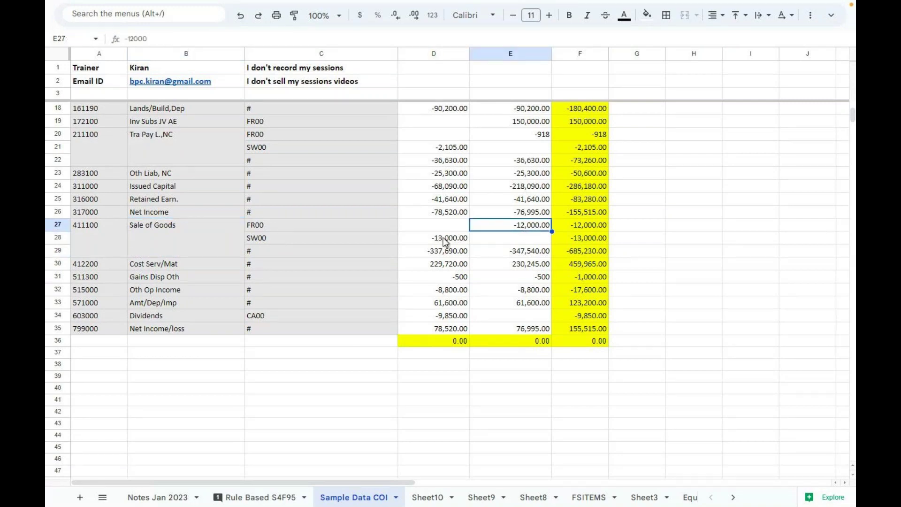
left_click(257, 239)
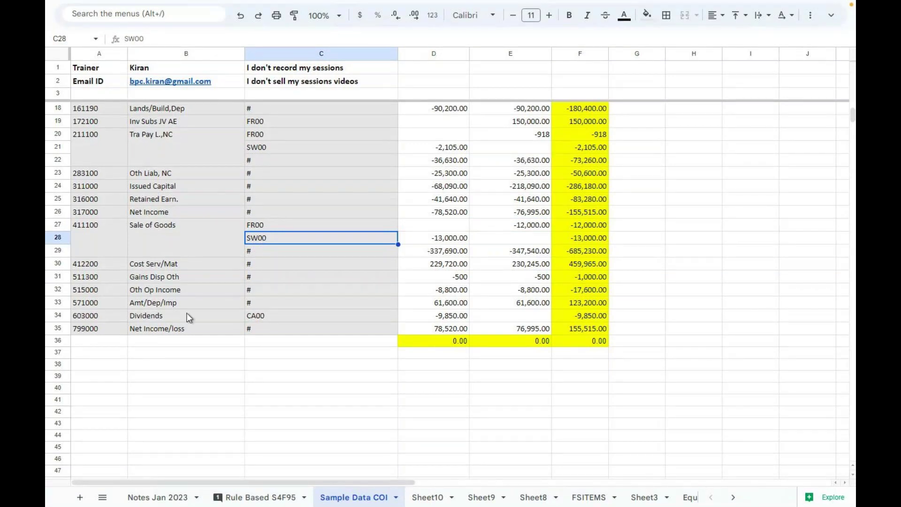
Examine the Dividends item (603000) for FR00's amount with partner unit CA00
left_click(261, 316)
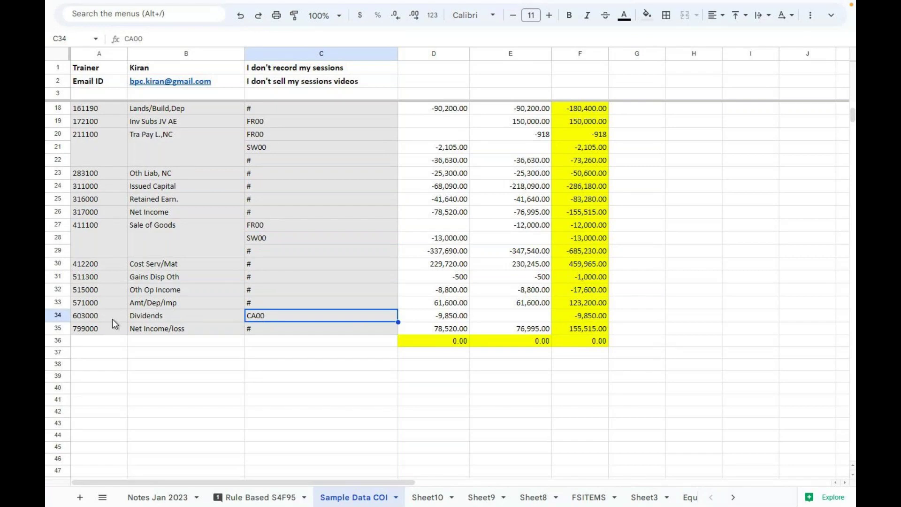
left_click(428, 320)
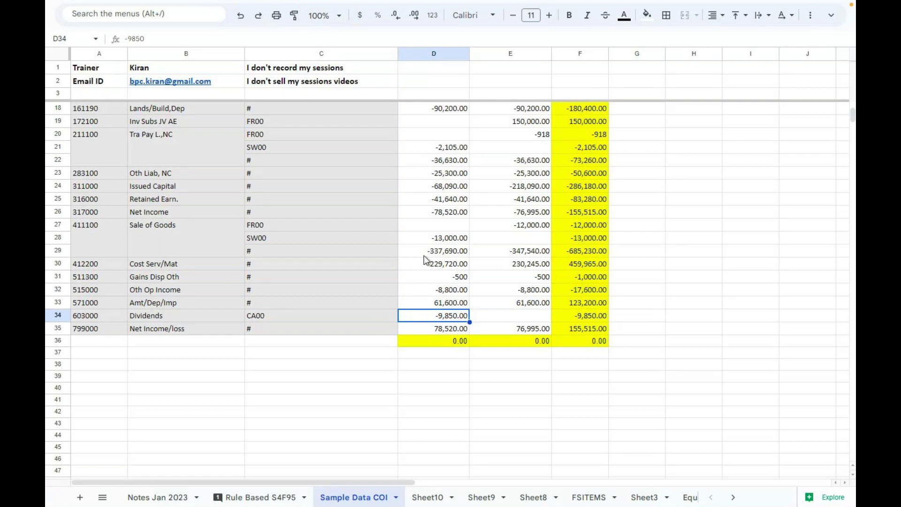
Sum FR00's income statement amounts from Sale of Goods through Dividends and compare the total with its Net Income/loss (799000)
left_click(443, 226)
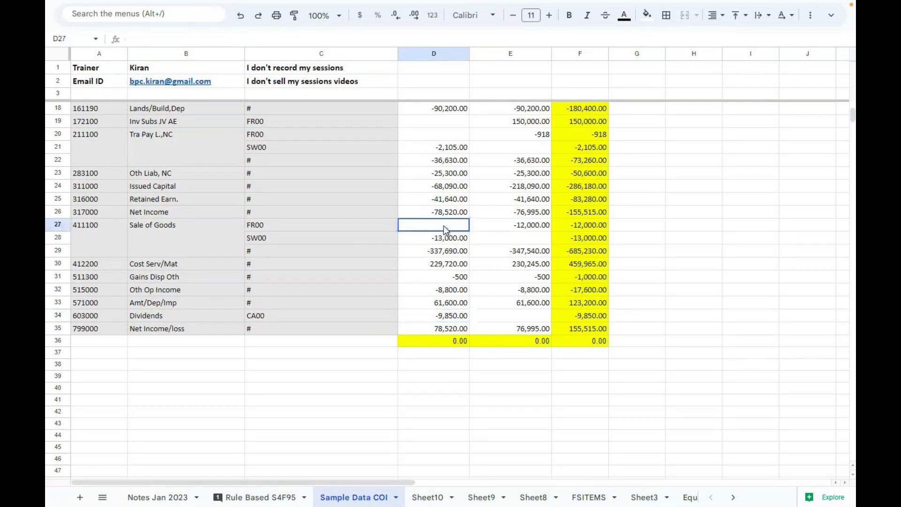
key("shift+Down")
key("shift+Down")
key("shift+Down")
key("shift+Down")
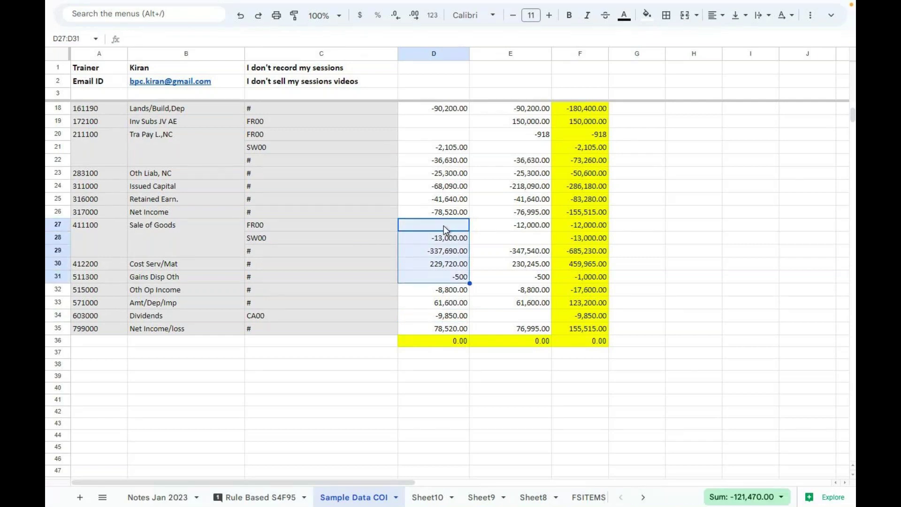
key("shift+Down")
key("shift+Down")
key("shift+Down")
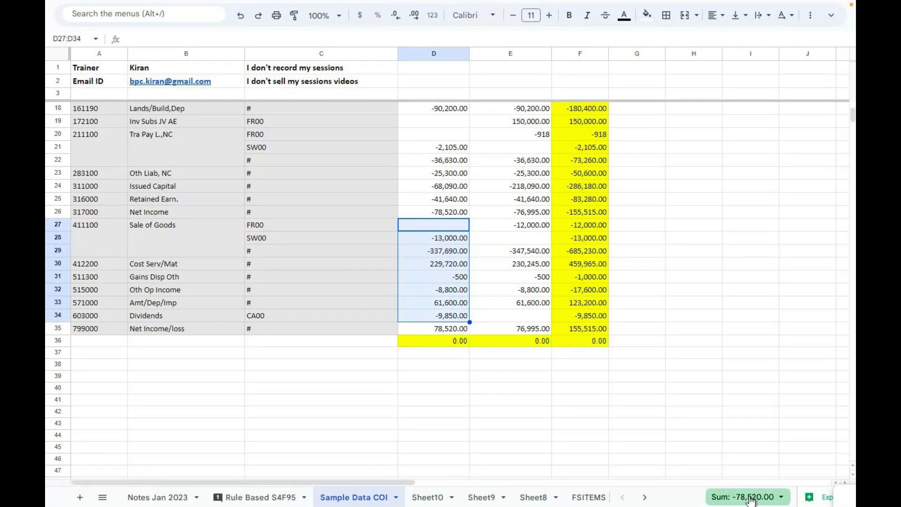
left_click(451, 329)
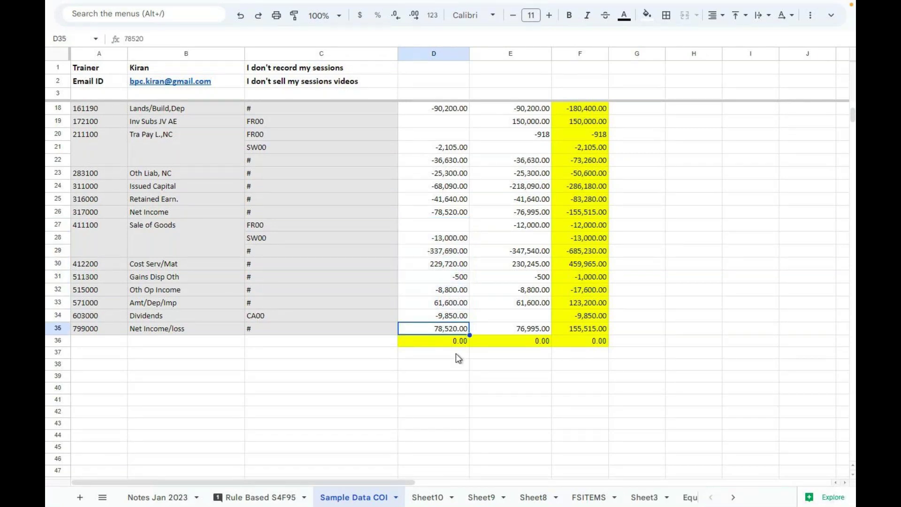
key("Left")
key("Left")
key("Right")
key("Right")
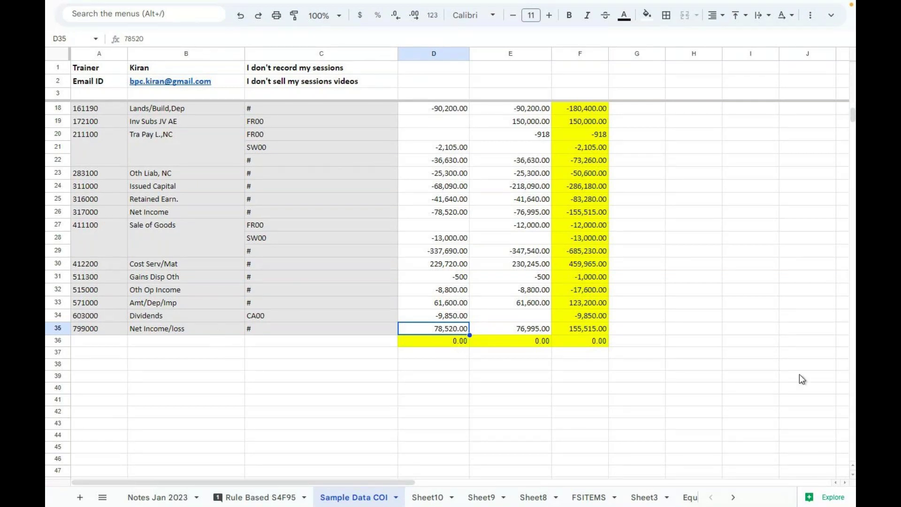
Compare FR00's balance sheet Net Income (317000) with its income statement Net Income/loss (799000)
left_click(172, 331)
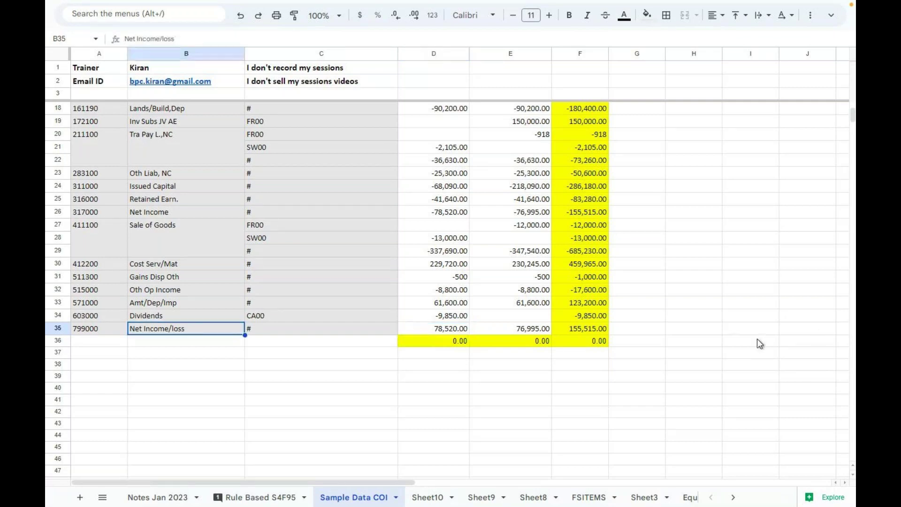
scroll(757, 340, "up", 1)
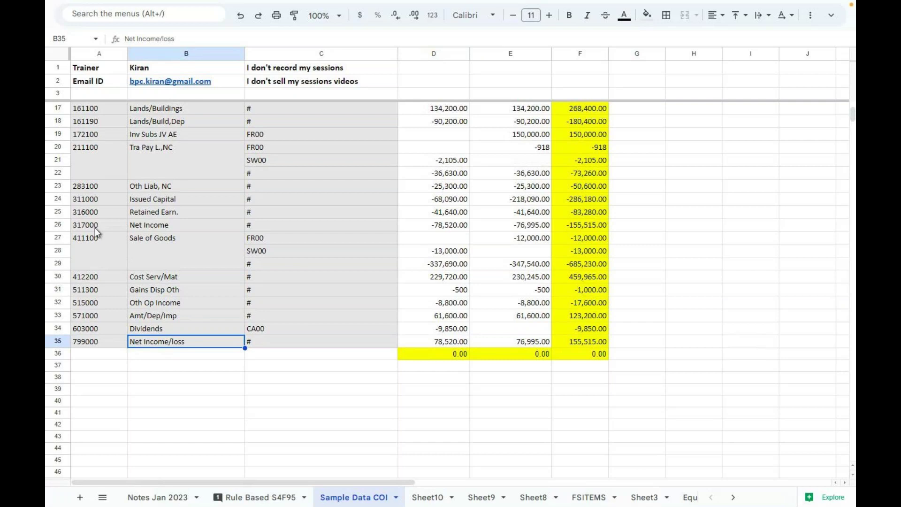
left_click(145, 225)
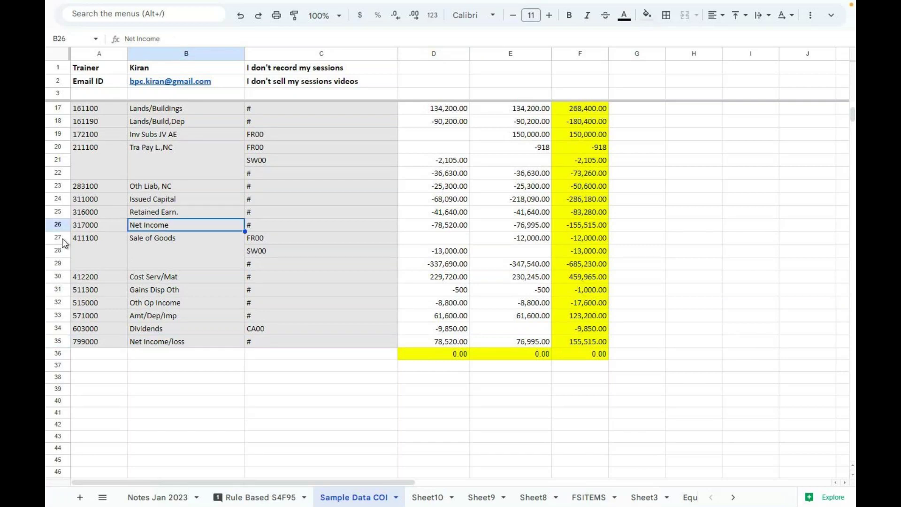
left_click(432, 227)
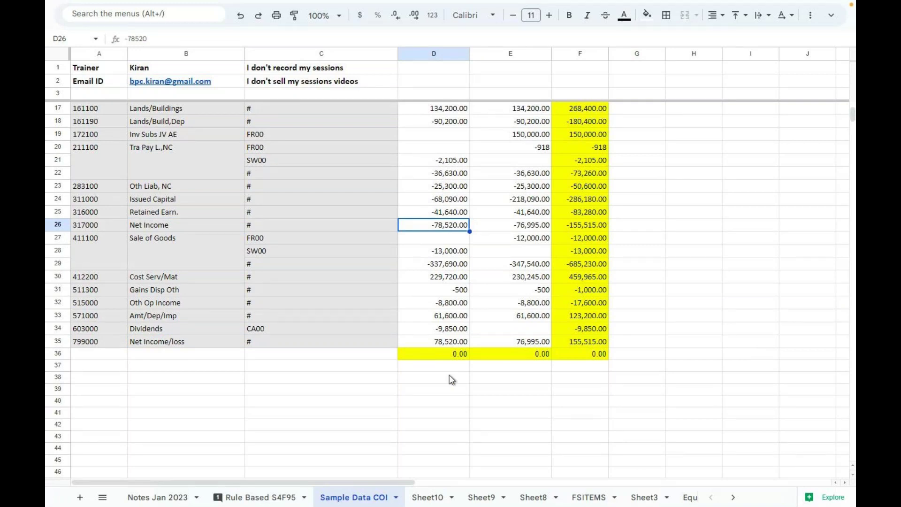
left_click(435, 342)
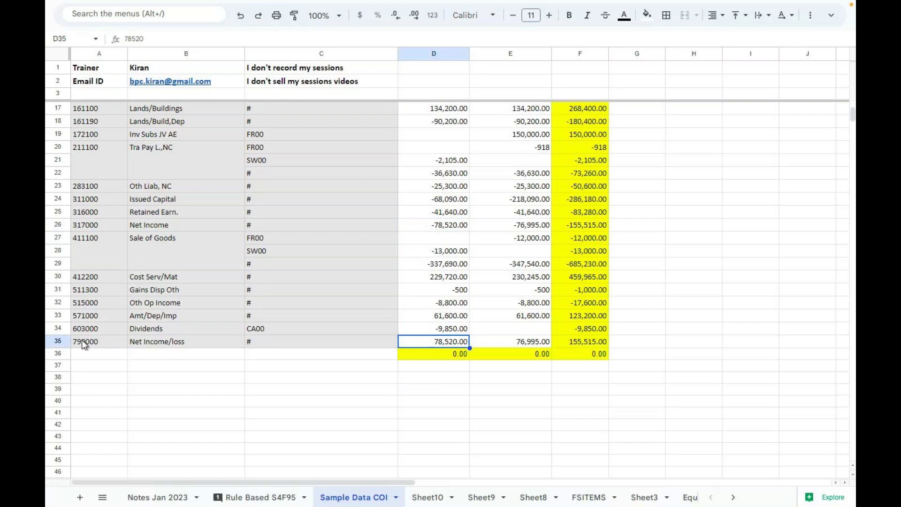
left_click(155, 342)
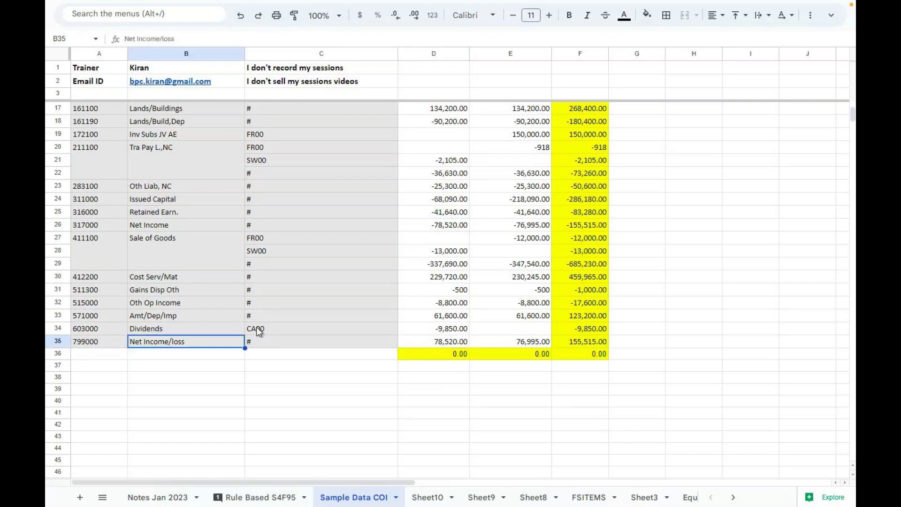
Sum FR00's income statement amounts from Sale of Goods through Net Income/loss to check their balance
left_click(429, 236)
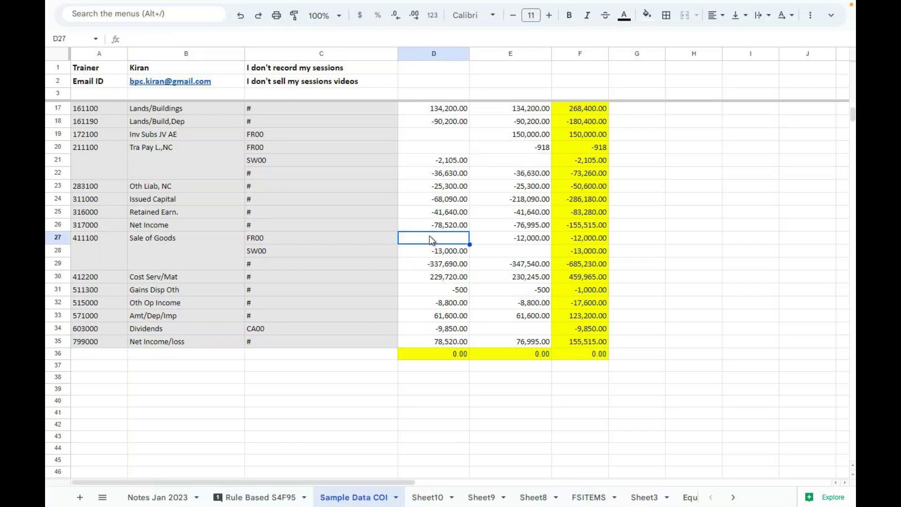
key("shift+Down")
key("shift+Down")
key("shift+Down")
key("shift+Down")
key("shift+Down")
key("shift+Down")
key("shift+Down")
key("shift+Down")
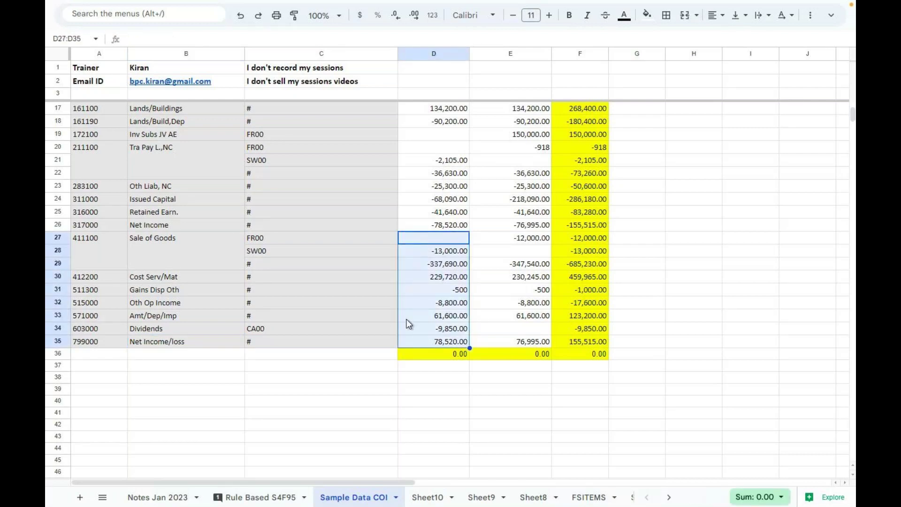
Freeze the sheet's header rows up to row 10, the FS Item and Partner Unit row
scroll(517, 247, "up", 5)
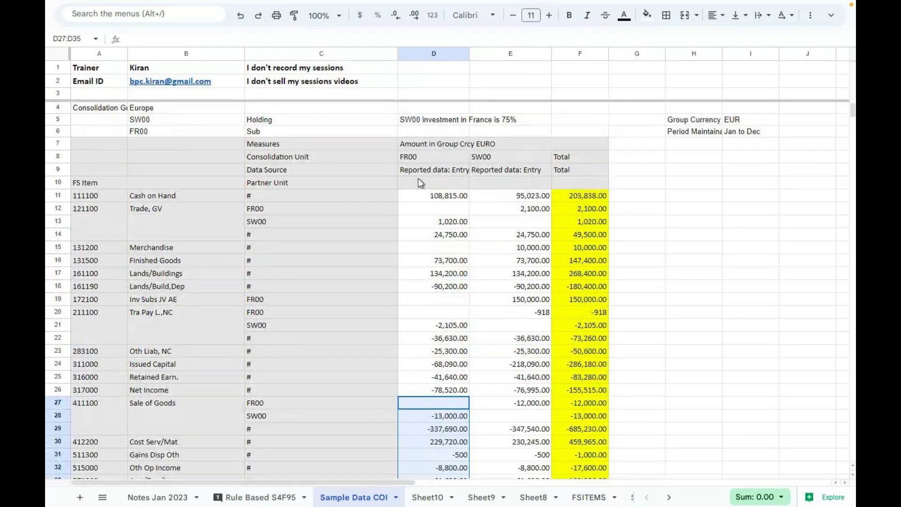
left_click(57, 183)
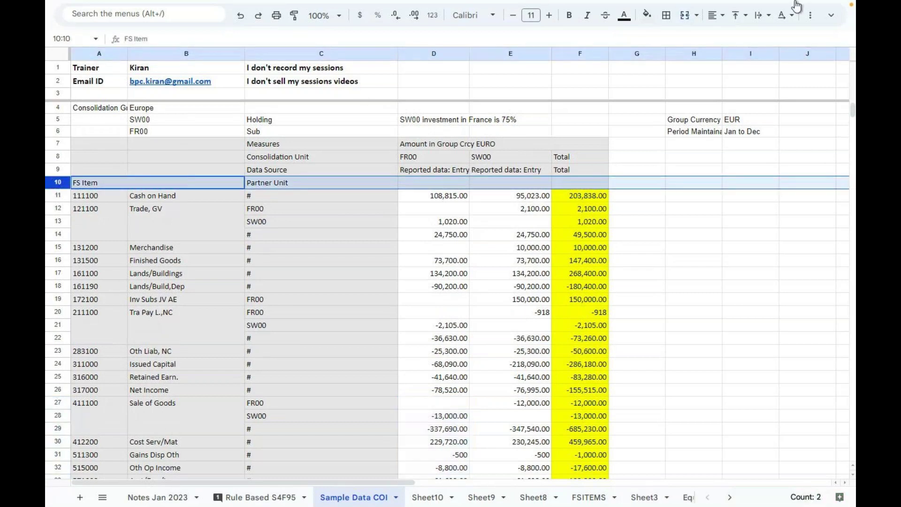
left_click(830, 16)
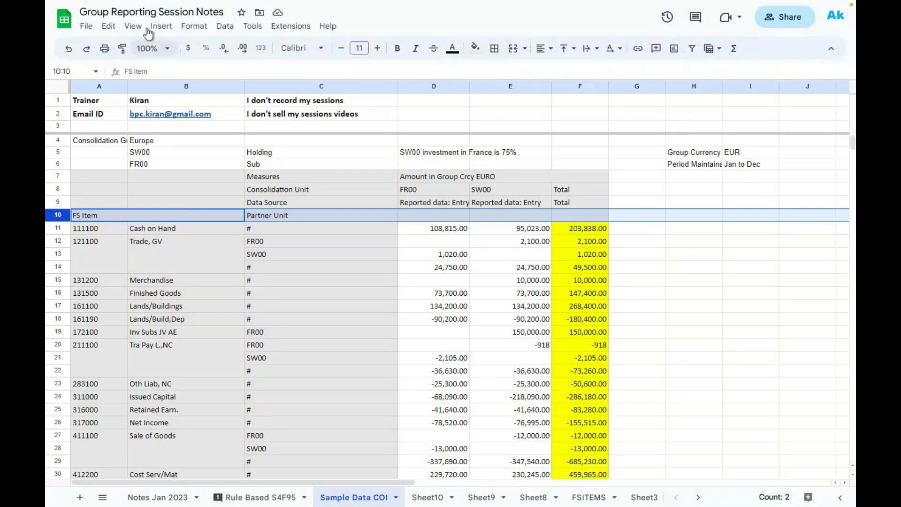
left_click(134, 26)
mouse_move(155, 63)
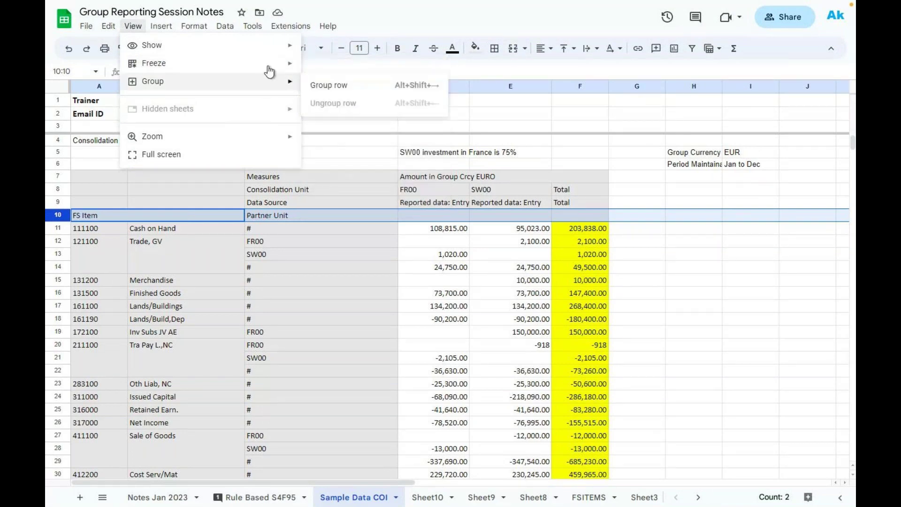
mouse_move(272, 63)
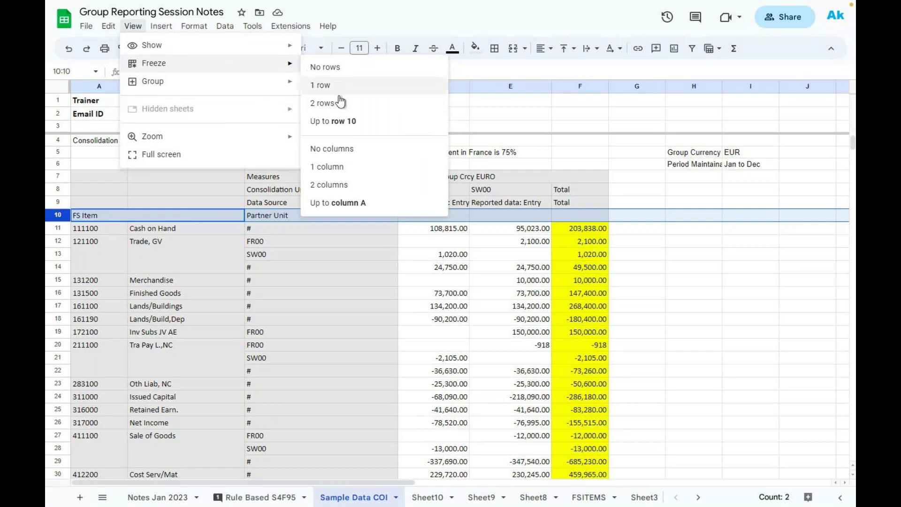
left_click(333, 121)
left_click(718, 292)
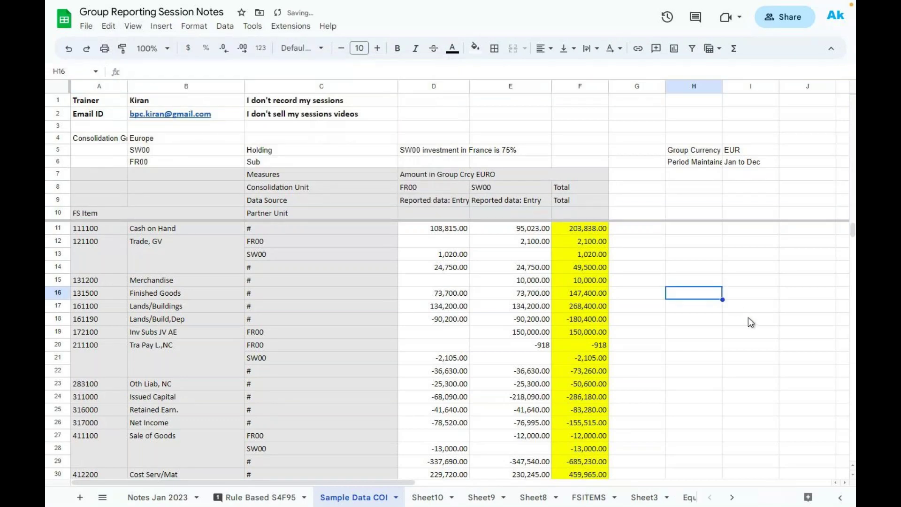
left_click(833, 51)
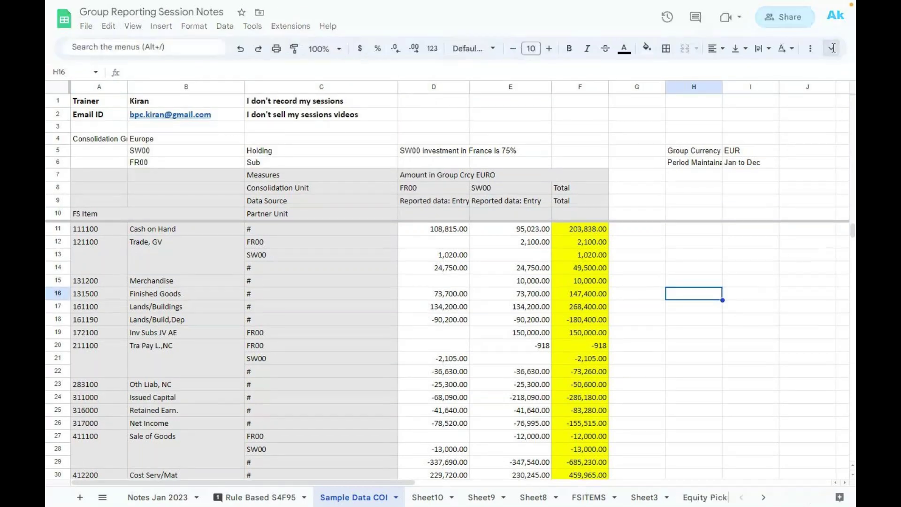
left_click(703, 354)
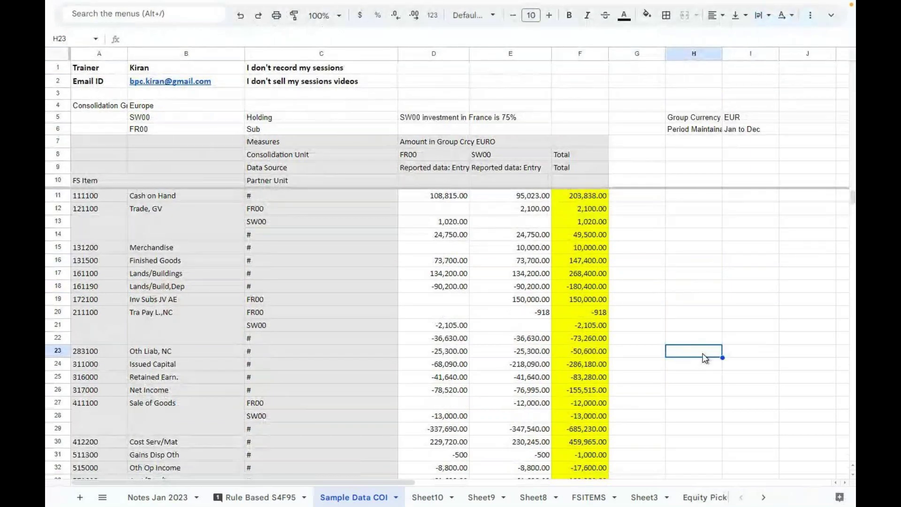
Review the group currency and maintained period, and enter the period 012.2022 in cell D6 below the SW00 investment note
left_click(743, 120)
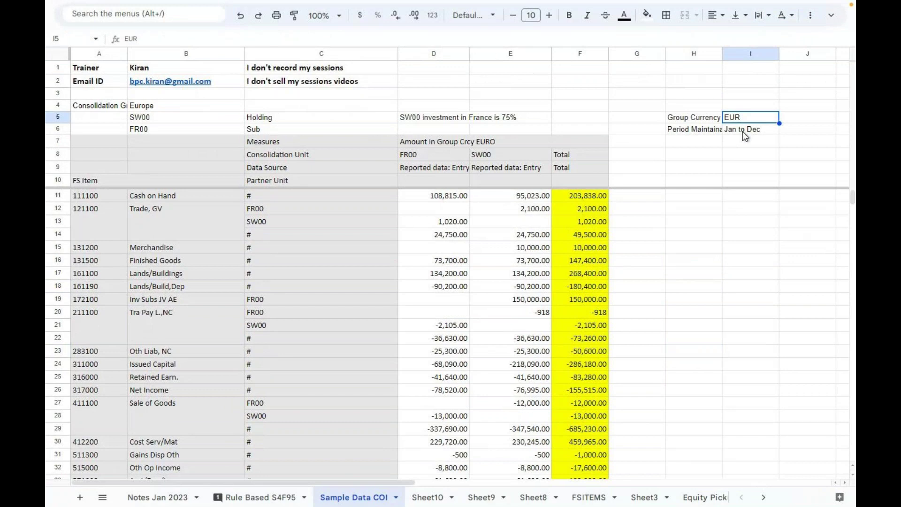
left_click(742, 131)
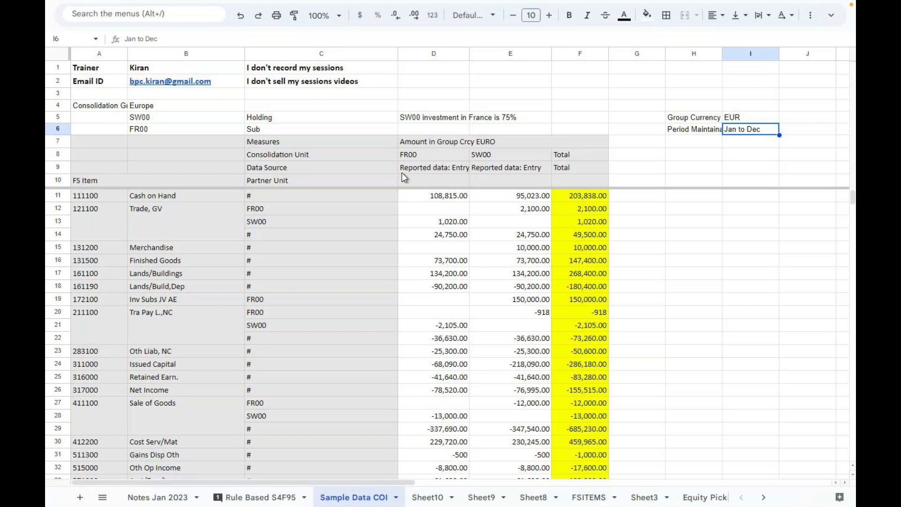
left_click(427, 131)
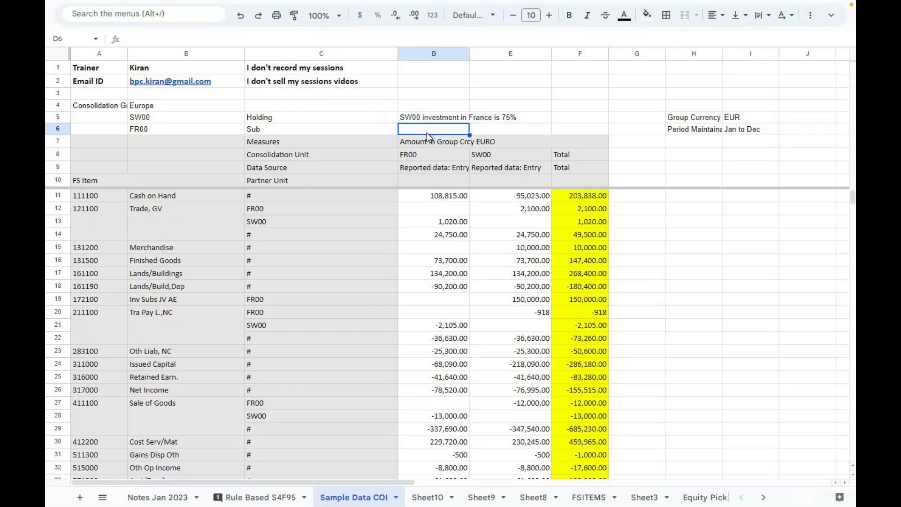
type("012.2022")
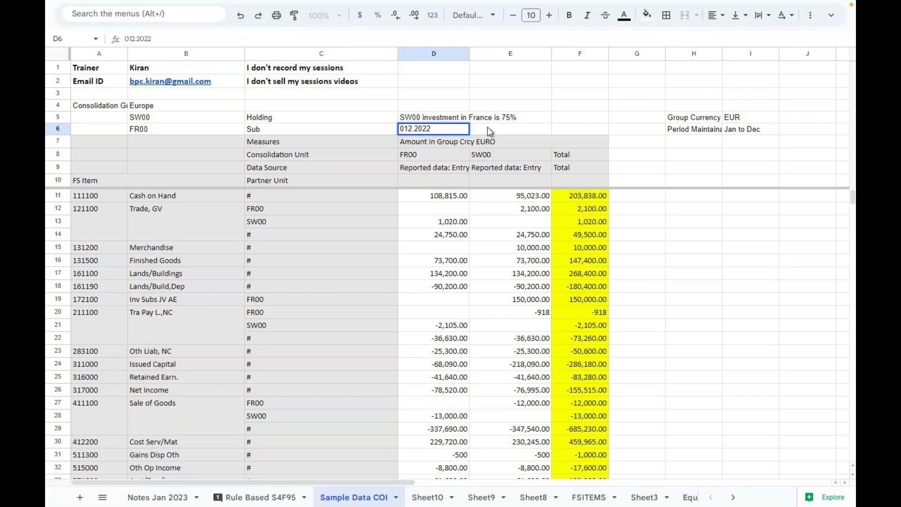
left_click(488, 128)
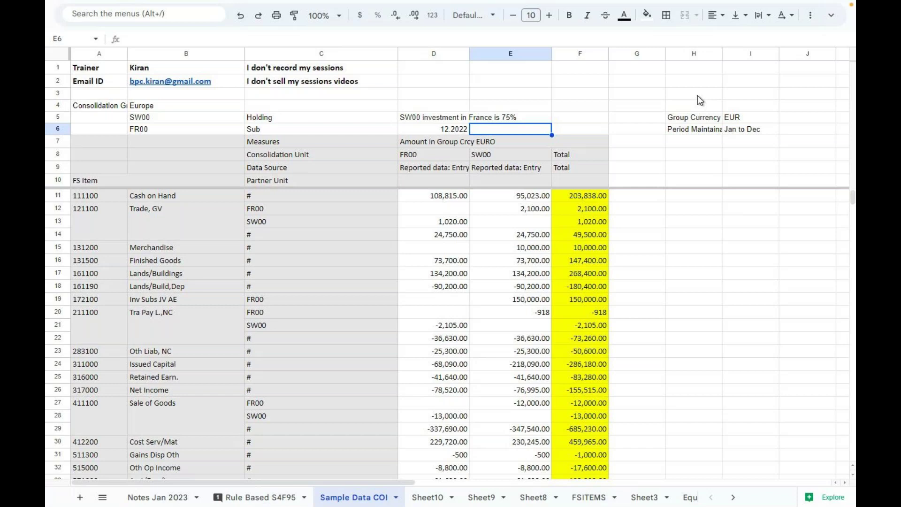
Note Net income with LC in H2:I2 and CT with EUR in H3:I3, above the group currency details
left_click(695, 81)
type("Net income")
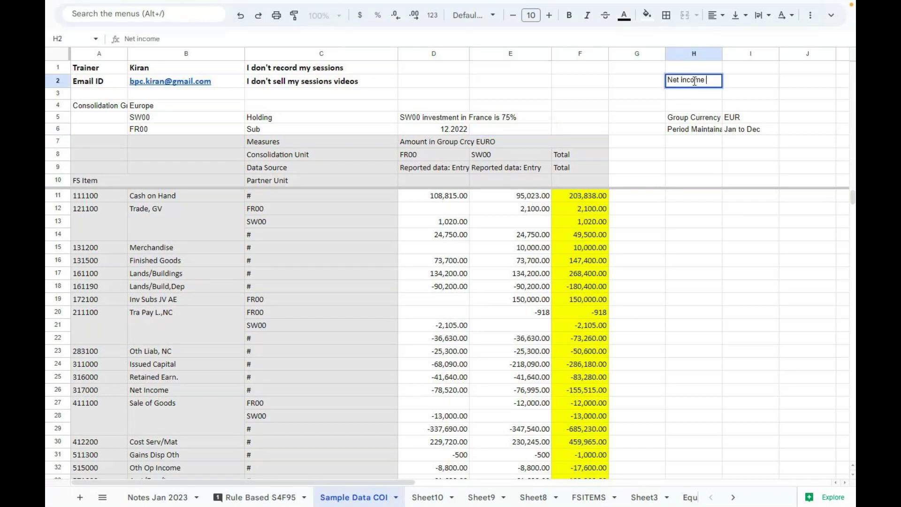
key("Tab")
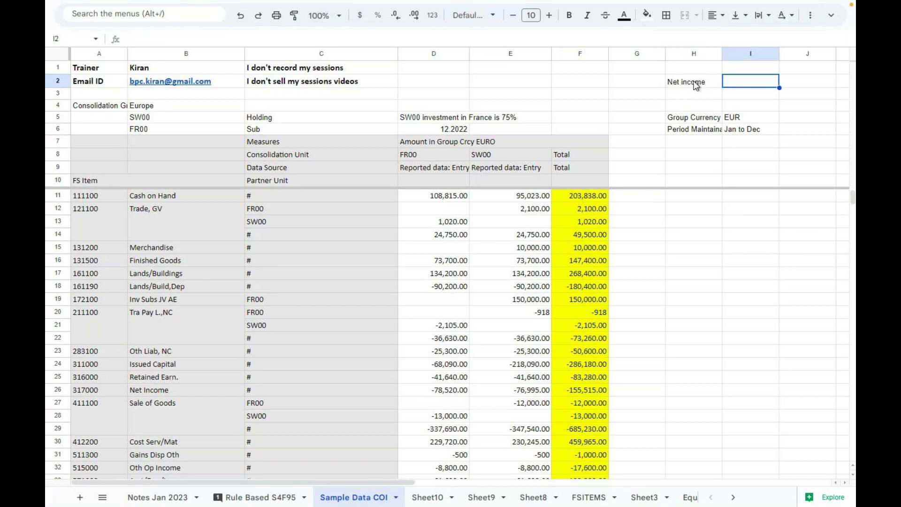
type("LC")
key("Return")
type("C")
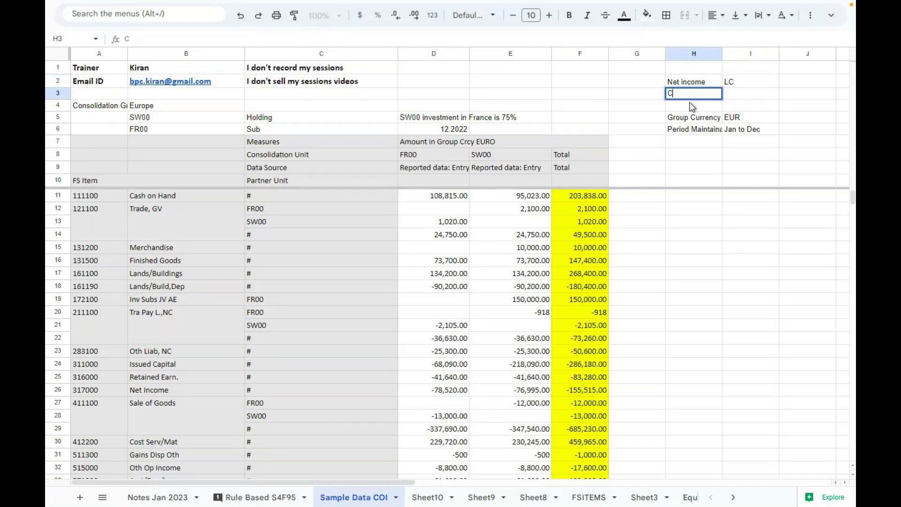
type("T")
key("Tab")
type("EUR")
key("Return")
left_click(729, 93)
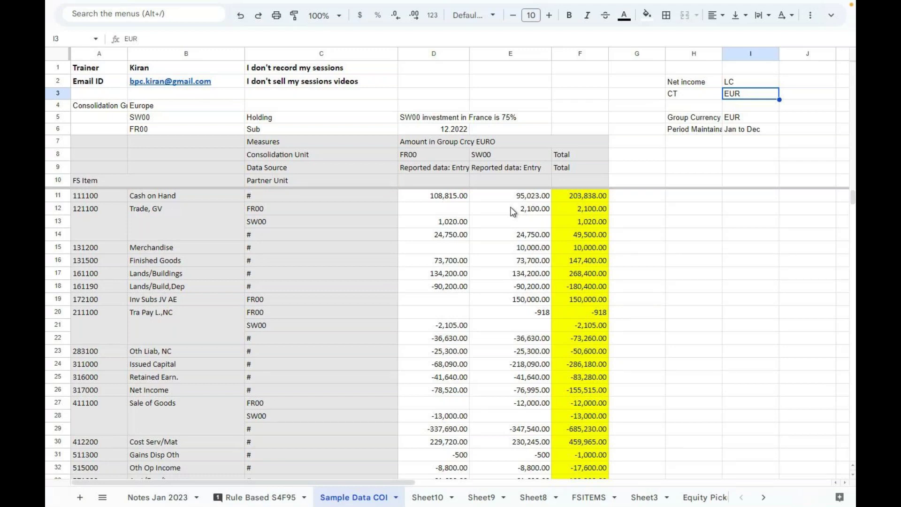
Enter 25% Minority in F5 beside the SW00 investment note, and review SW00's Inv Subs JV AE amount against FR00
left_click(423, 119)
left_click(513, 121)
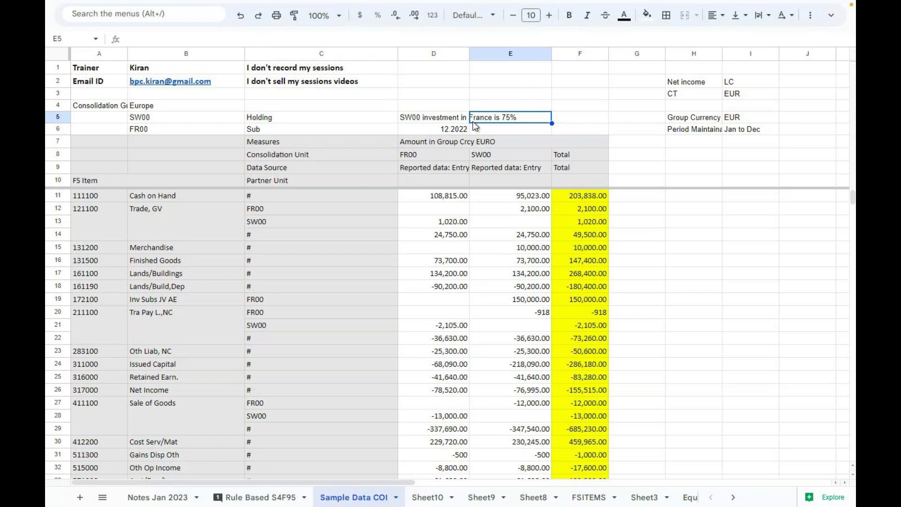
left_click(577, 122)
type("2")
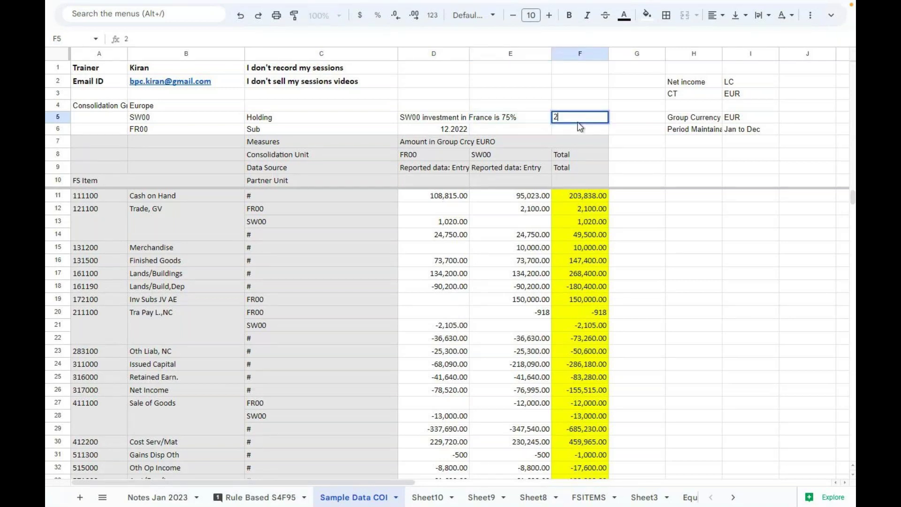
type("5% Minority")
key("Return")
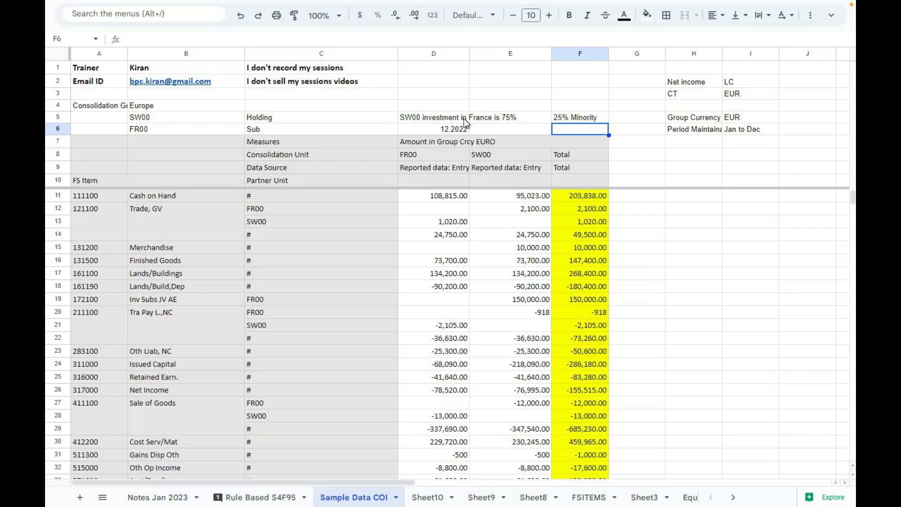
left_click(415, 121)
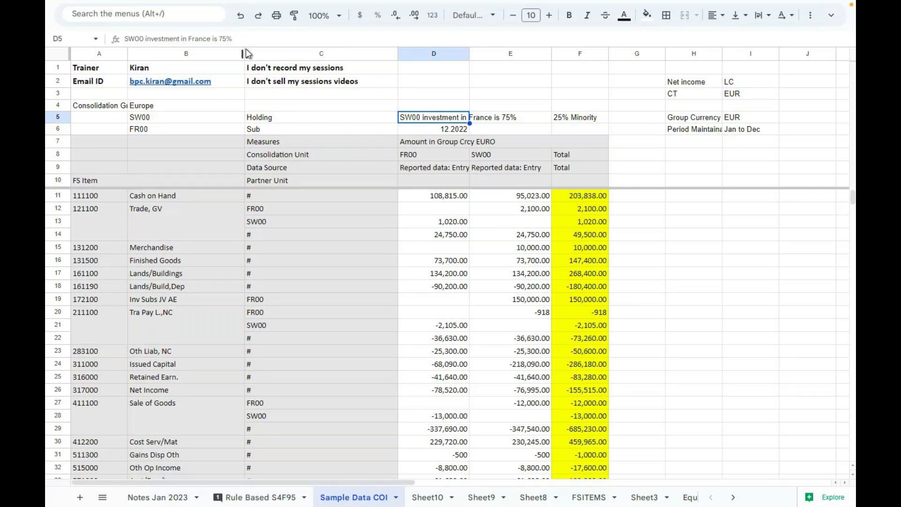
left_click(531, 302)
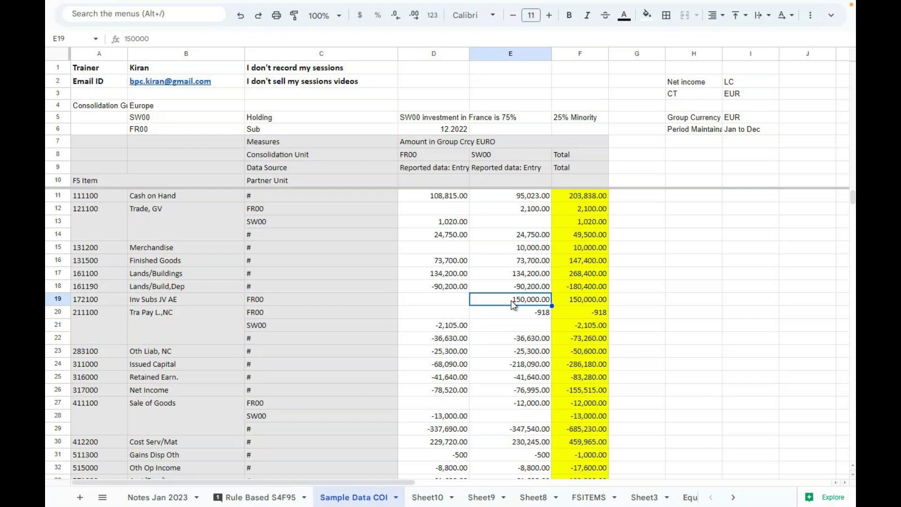
Sum the Total column's amounts from Cash on Hand through Net Income/loss to check their balance, and return to its first amount
left_click(580, 195)
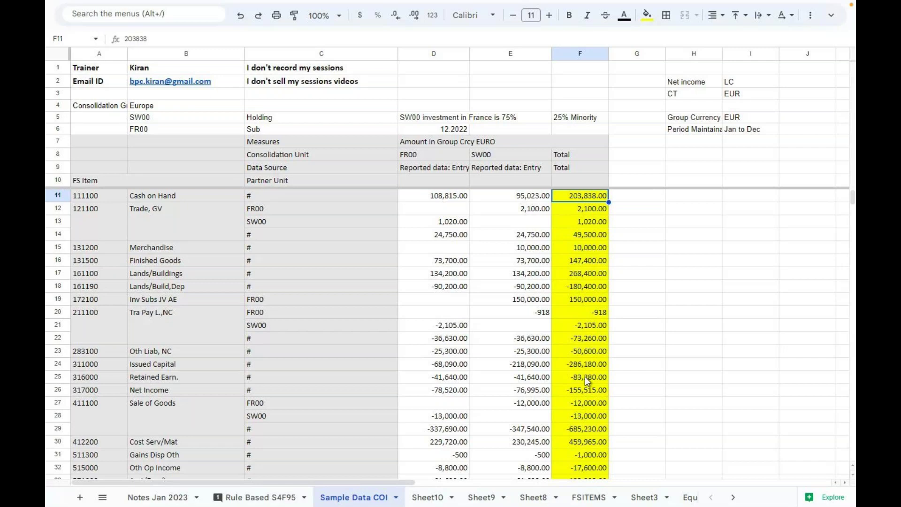
key("shift+Down")
key("shift+Down")
key("shift+Down")
key("shift+Down")
key("shift+Down")
key("shift+Down")
key("shift+Down")
key("shift+Down")
key("shift+Down")
key("shift+Down")
key("shift+Down")
key("shift+Down")
key("shift+Down")
key("shift+Down")
key("shift+Down")
key("shift+Down")
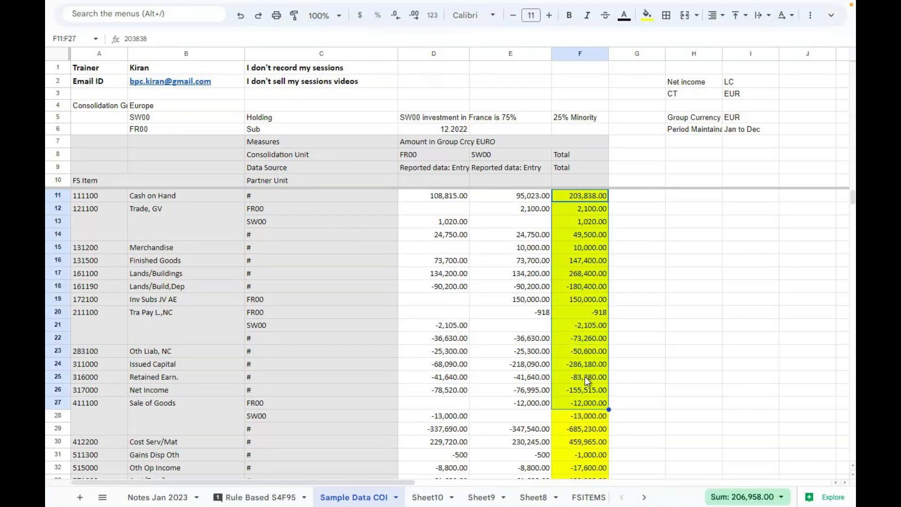
key("shift+Down")
key("shift+Down")
key("shift+Down")
key("shift+Down")
key("shift+Down")
key("shift+Down")
key("shift+Down")
key("shift+Down")
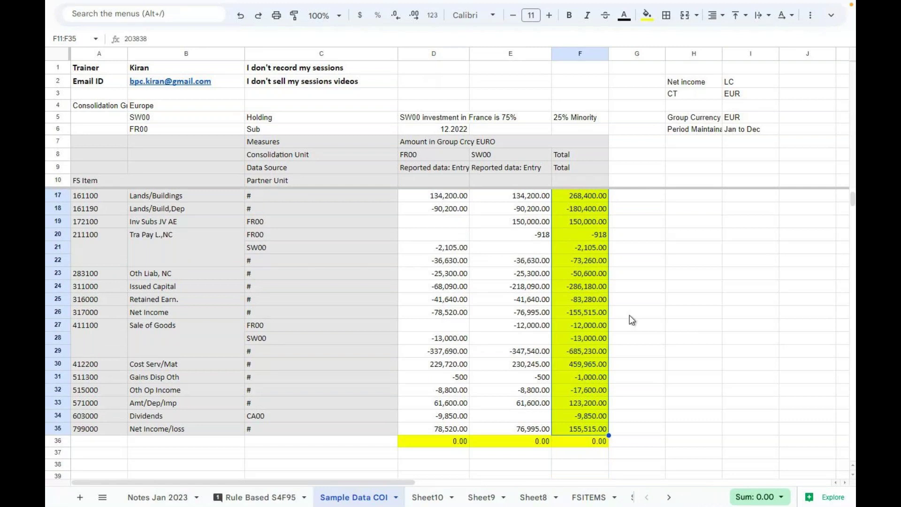
left_click(573, 226)
key("Up")
key("Up")
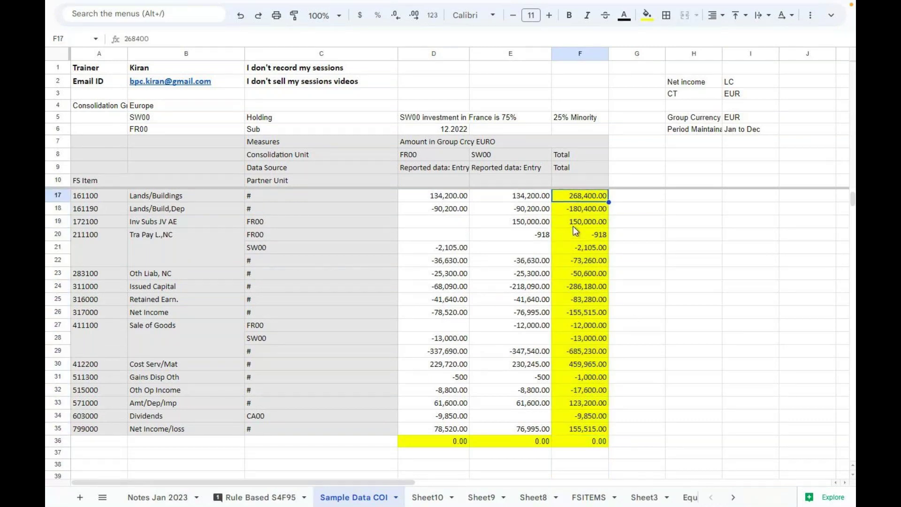
key("Up")
key("Up")
key("Up")
key("Up")
key("Up")
key("Up")
key("Up")
key("Up")
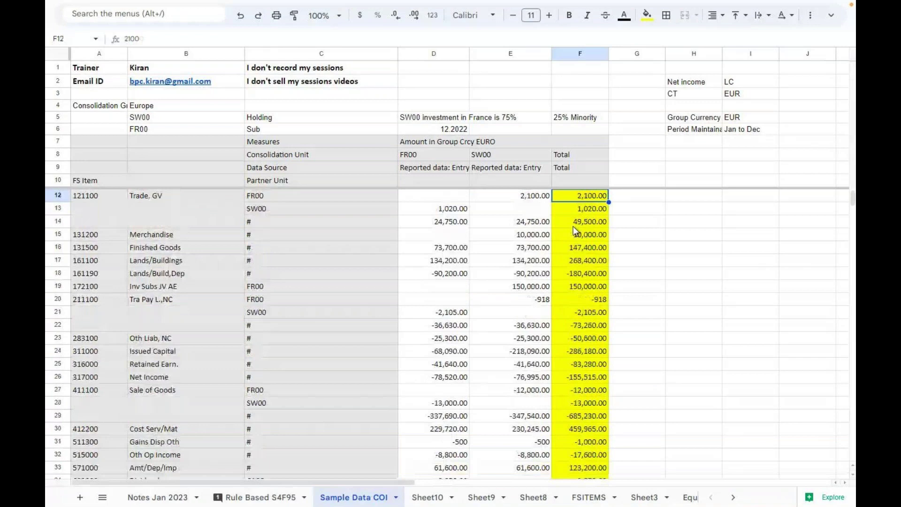
key("Up")
key("Up")
key("Up")
key("Up")
key("Up")
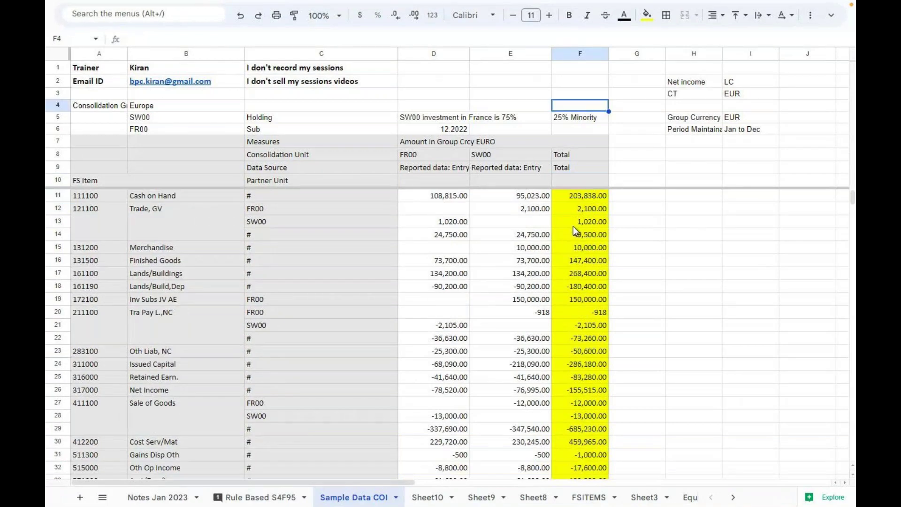
left_click(567, 196)
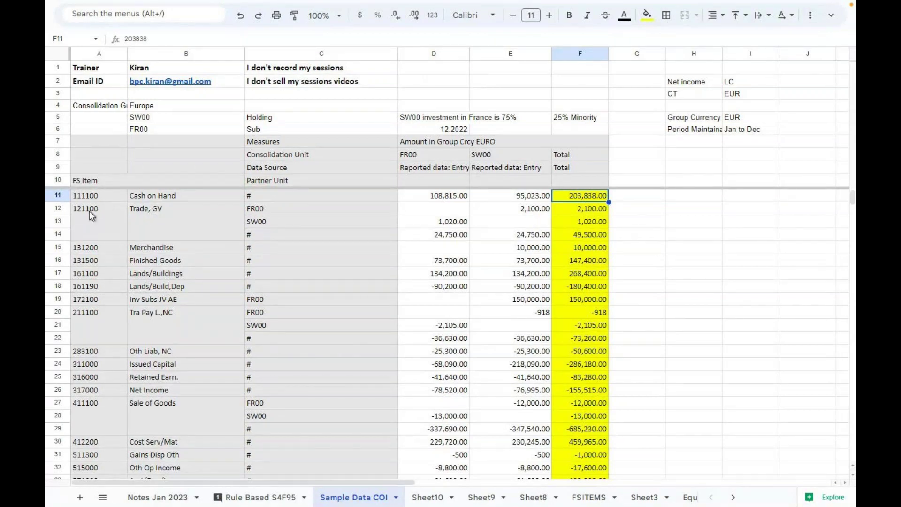
Compare SW00's Trade, GV receivable from partner FR00 with FR00's Tra Pay L.,NC payable to partner SW00
left_click(144, 210)
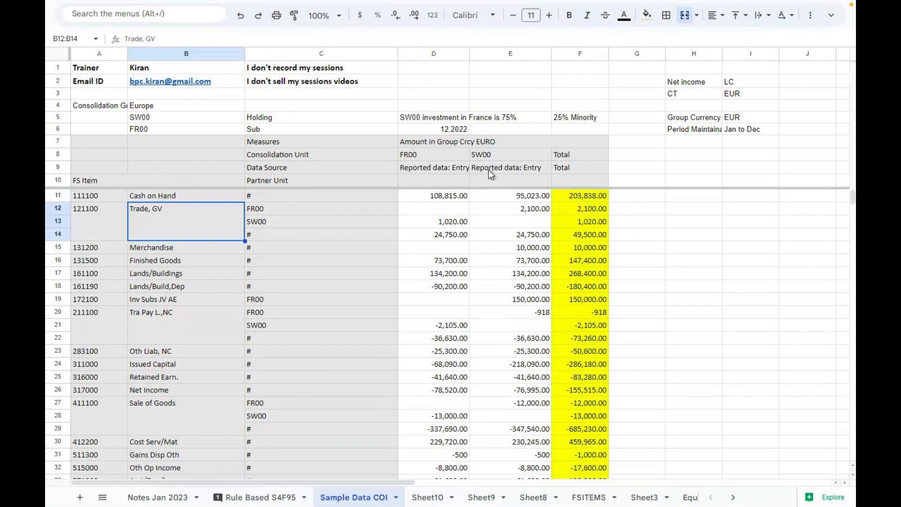
left_click(486, 155)
left_click(498, 211)
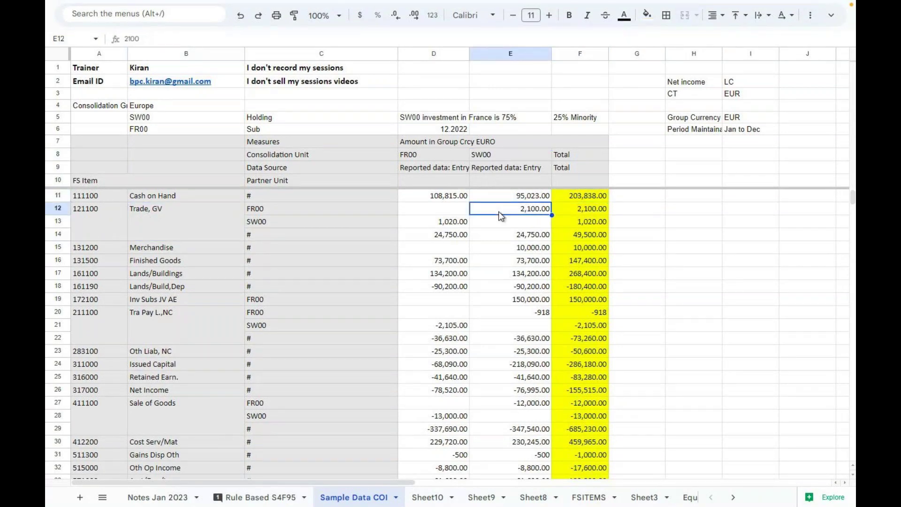
key("Left")
key("Left")
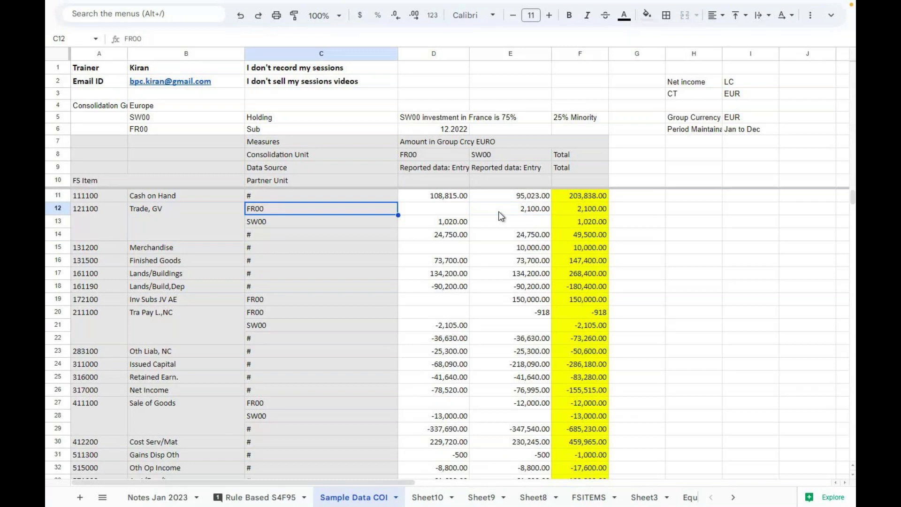
left_click(520, 208)
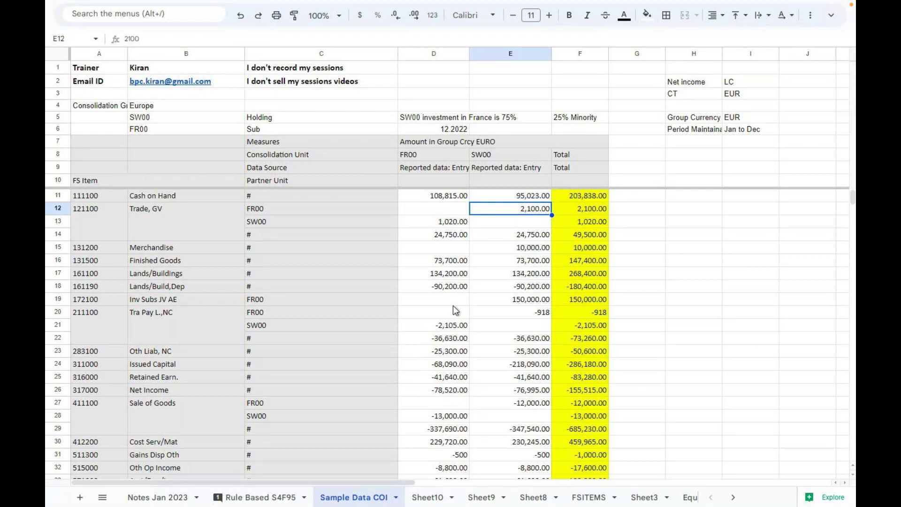
left_click(438, 325)
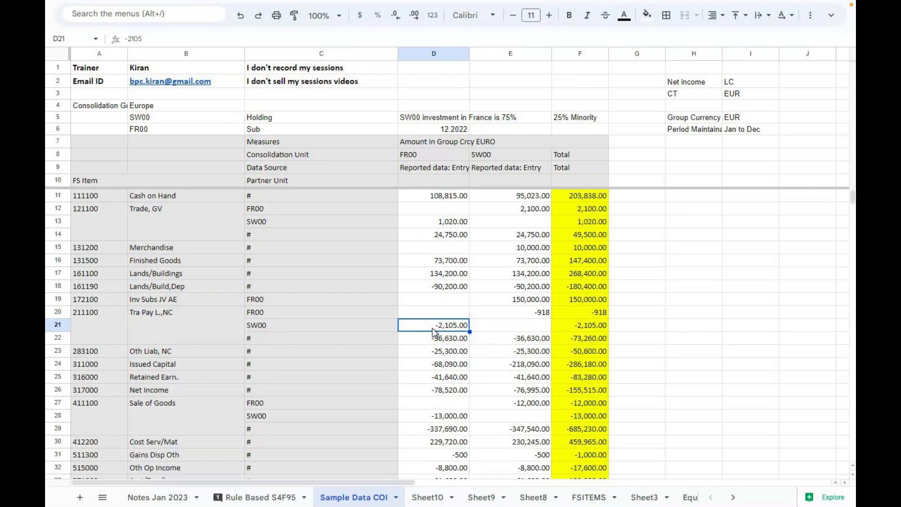
left_click(535, 208)
left_click(449, 327)
left_click(530, 210)
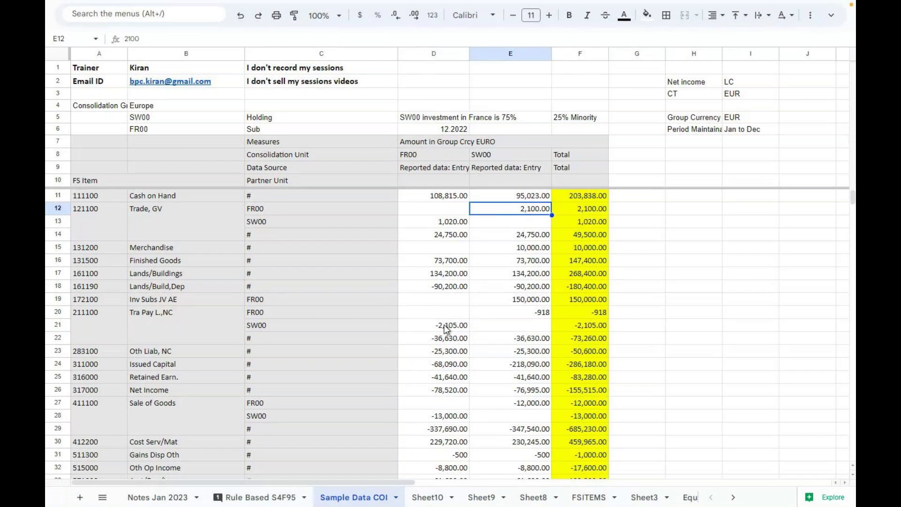
left_click(444, 325)
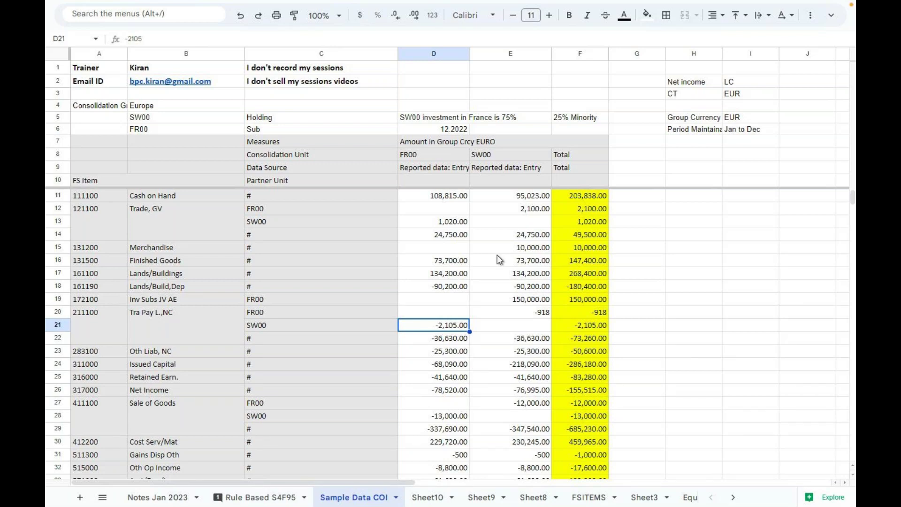
Insert one blank column between FR00 and SW00, and another between SW00 and Total
left_click(498, 52)
right_click(497, 52)
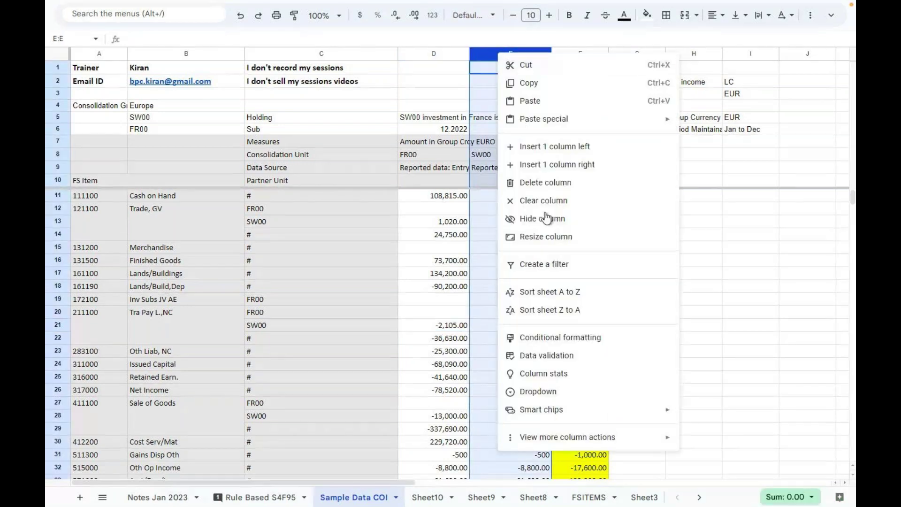
left_click(566, 154)
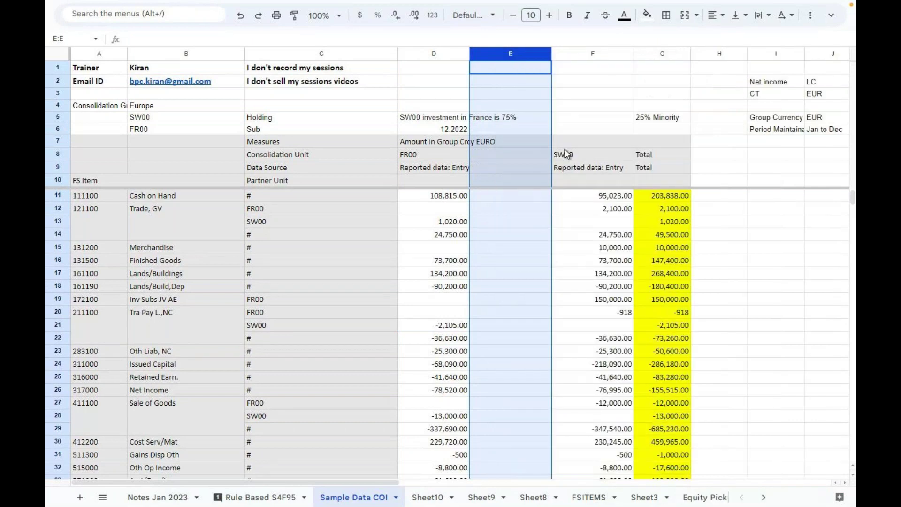
right_click(652, 57)
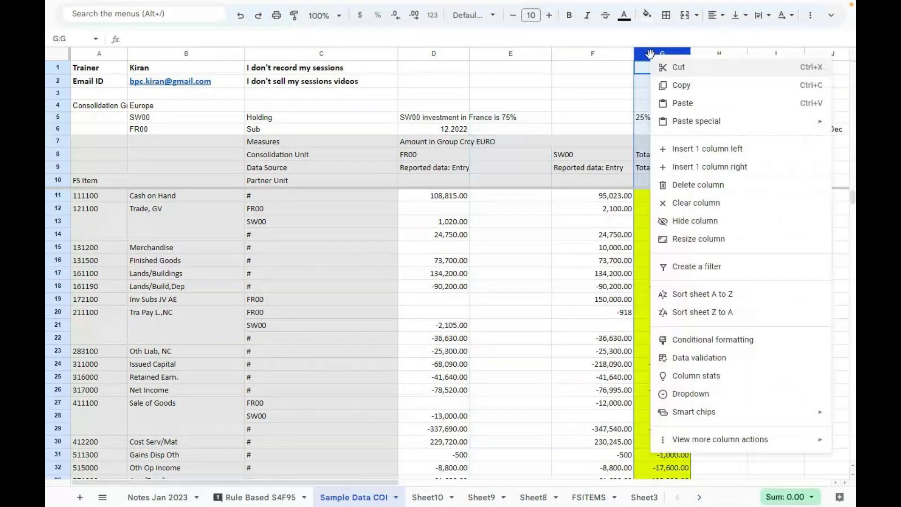
left_click(681, 152)
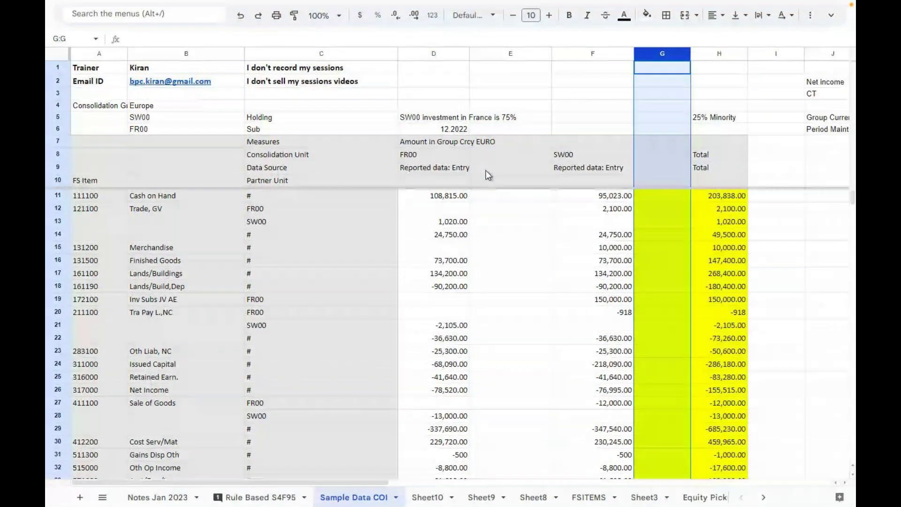
Remove the yellow fill from G11:G35 in the new column before Total by pasting the unformatted blank cell G4 over it
left_click(656, 108)
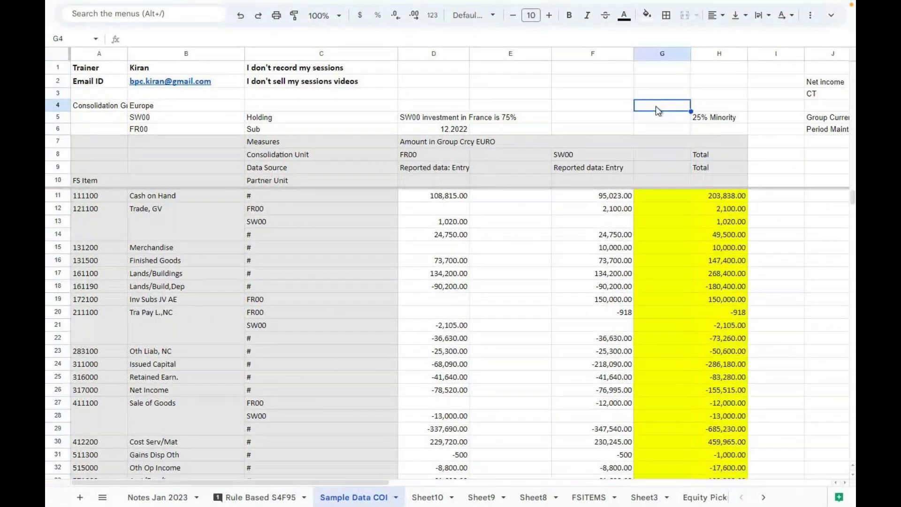
key("ctrl+c")
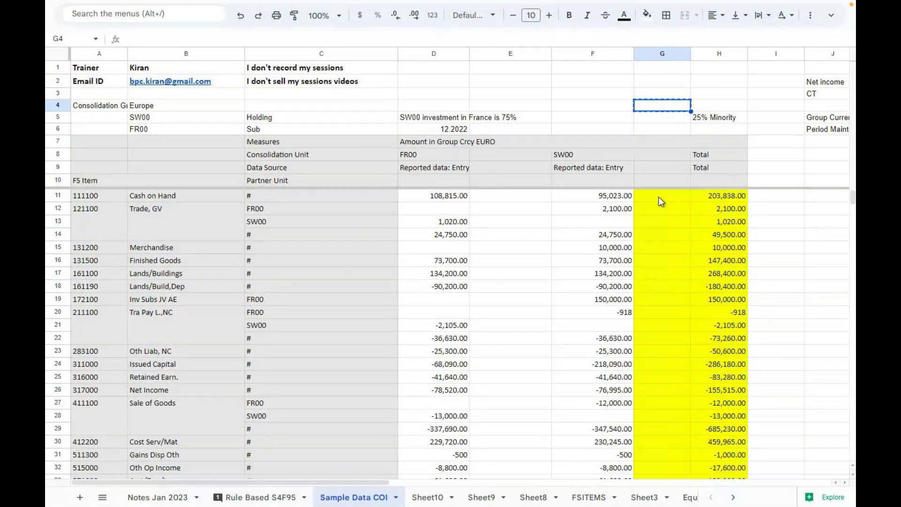
left_click(658, 196)
key("shift+Down")
key("shift+Down")
key("shift+Down")
key("shift+Down")
key("shift+Down")
key("shift+Down")
key("shift+Down")
key("shift+Down")
key("shift+Down")
key("shift+Down")
key("shift+Down")
key("shift+Down")
key("shift+Down")
key("shift+Down")
key("shift+Down")
key("shift+Down")
key("shift+Down")
key("shift+Down")
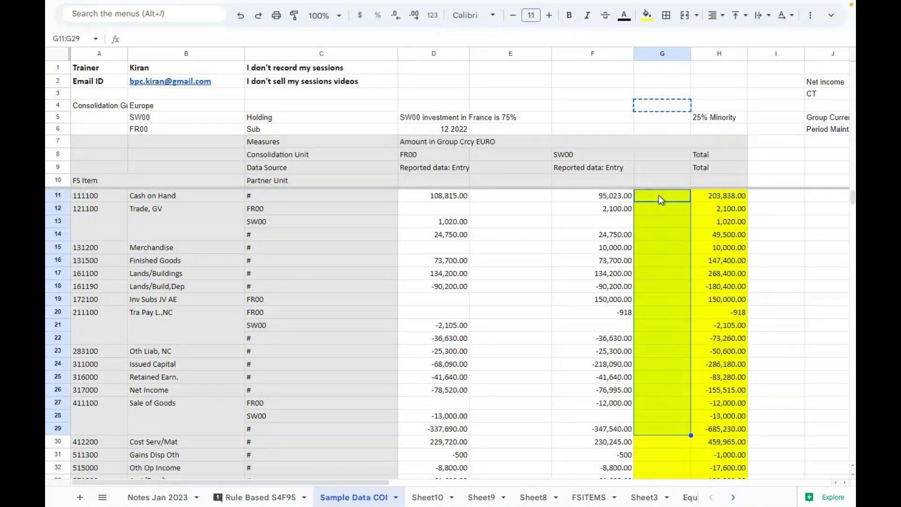
key("shift+Down")
key("shift+Down")
key("shift+Down")
key("shift+Down")
key("shift+Down")
key("shift+Down")
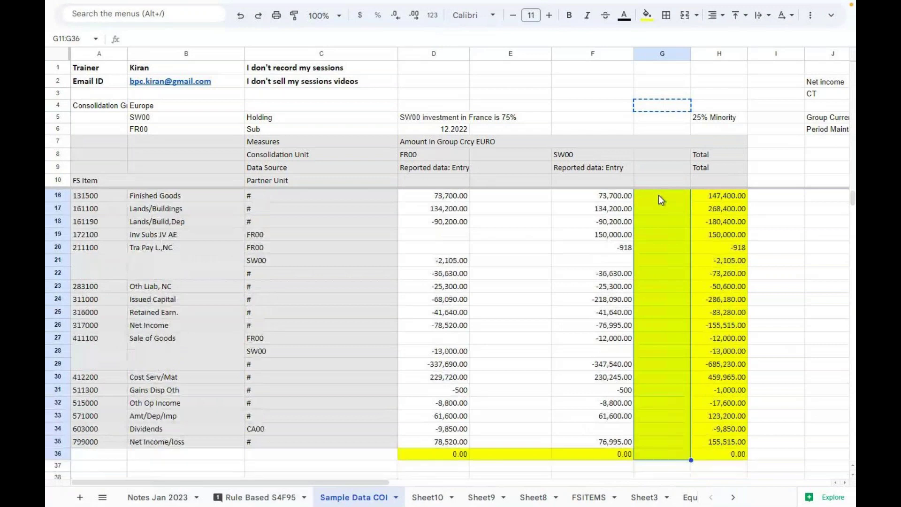
key("ctrl+v")
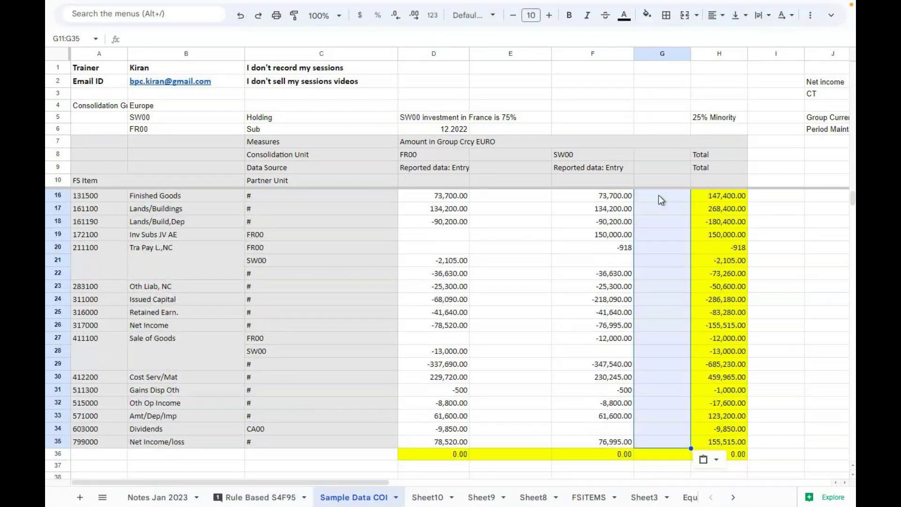
Label the new column after FR00 as Eiminations in the Data Source row, cell E9
left_click(532, 251)
left_click(507, 200)
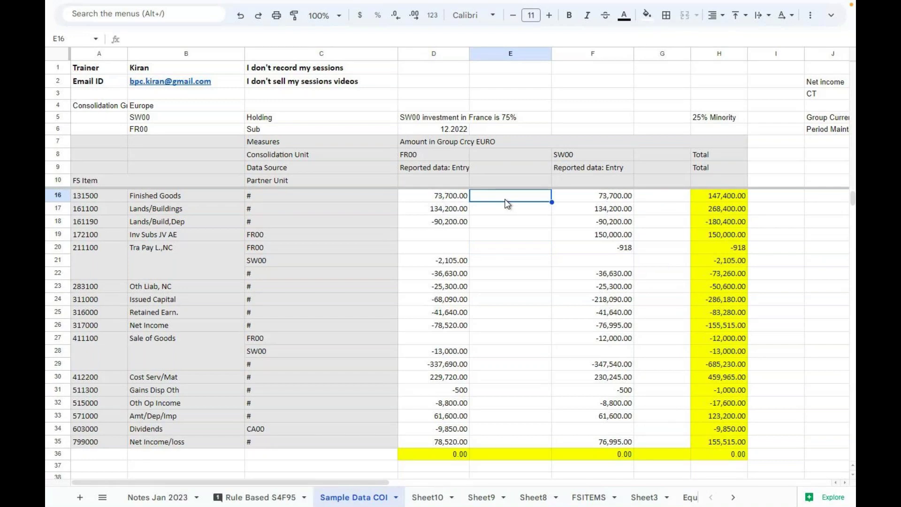
left_click(494, 168)
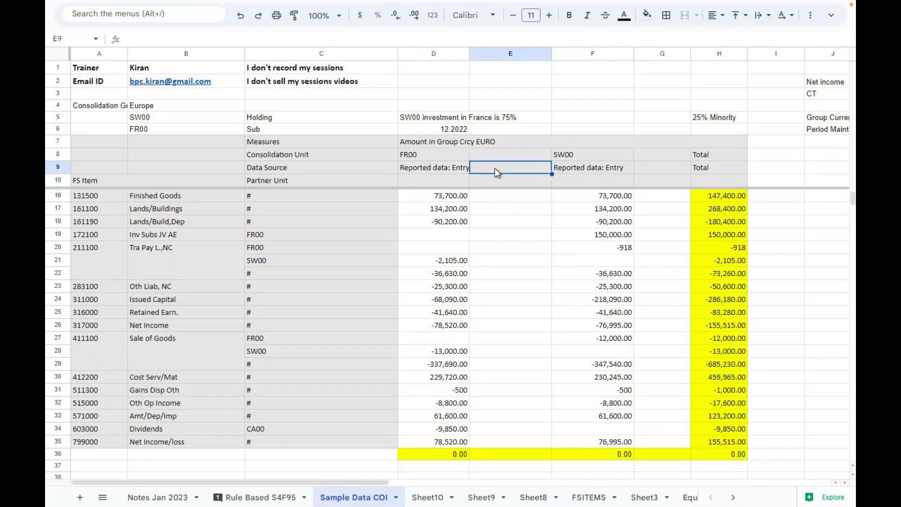
type("Eiminations")
key("Return")
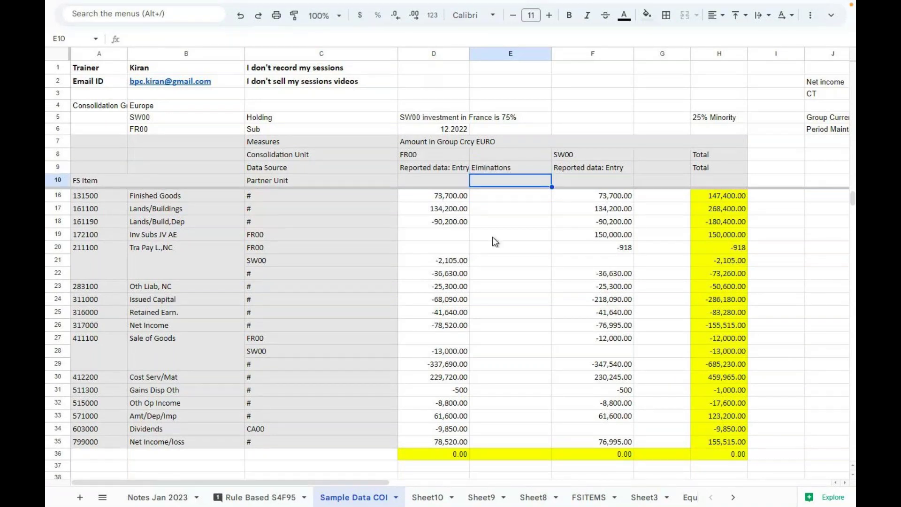
Label the new column between SW00 and Total as Eliminations in the Data Source row, cell G9
left_click(647, 171)
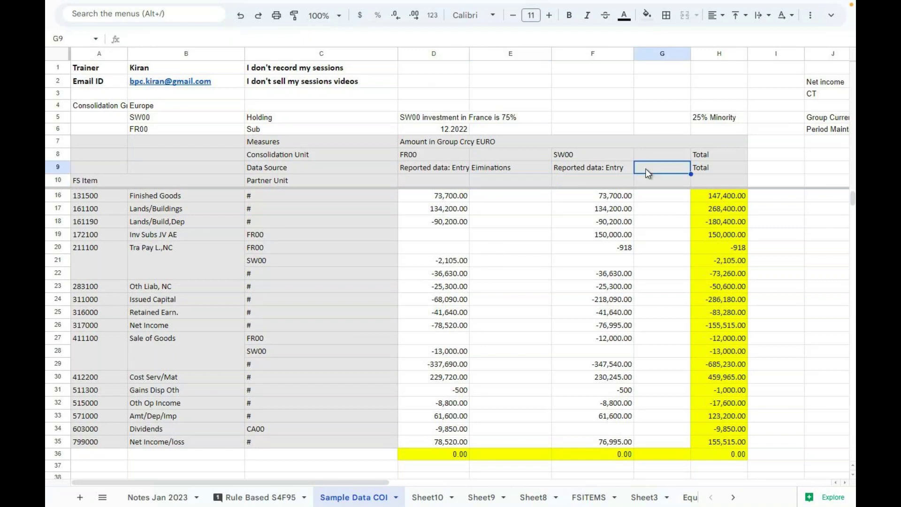
type("Elimination")
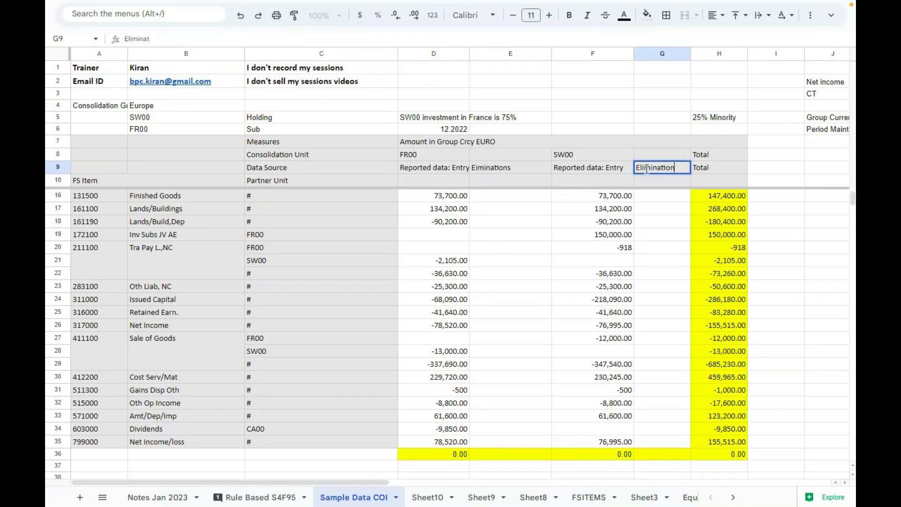
type("s")
key("Return")
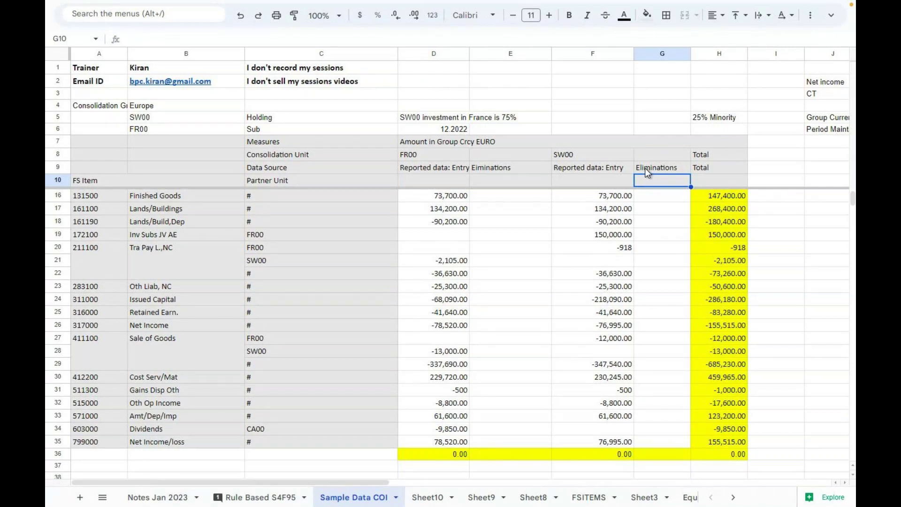
Enter -2100 in SW00's Eliminations column, cell G12, to eliminate its Trade, GV receivable from partner FR00
scroll(649, 276, "up", 1)
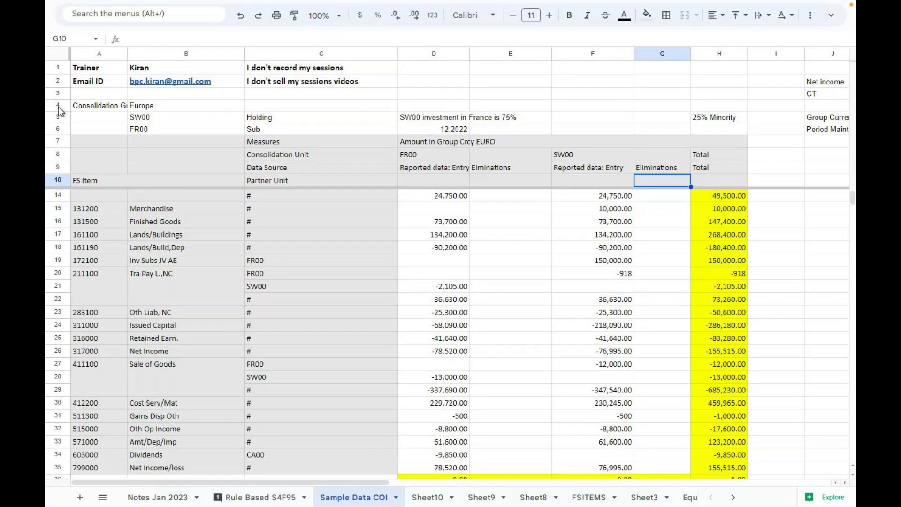
scroll(261, 299, "up", 1)
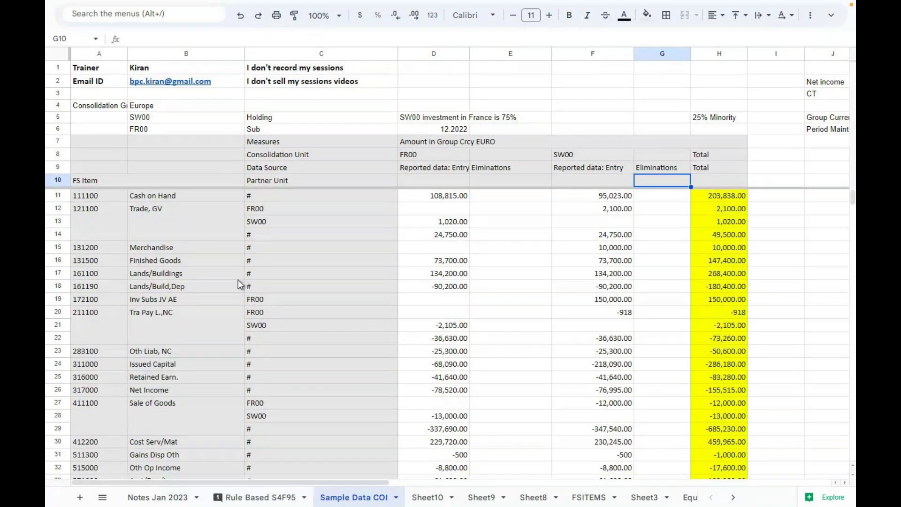
left_click(178, 210)
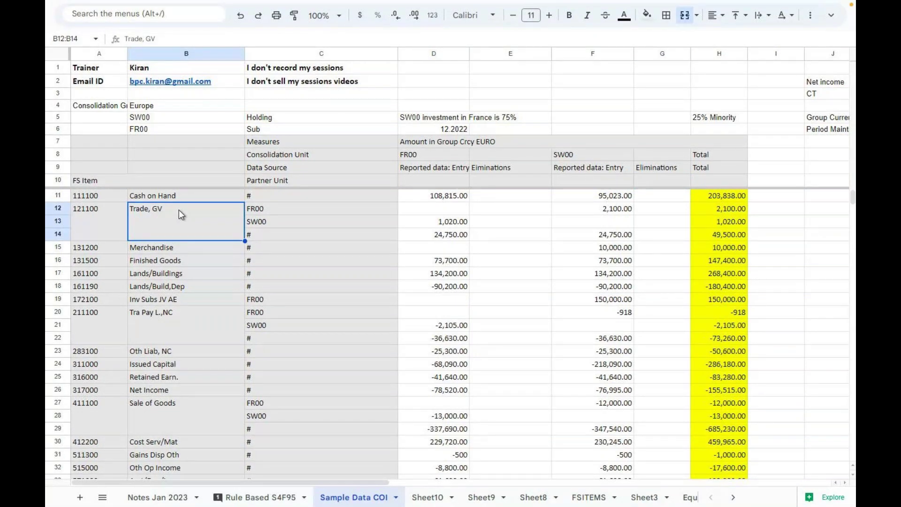
left_click(261, 209)
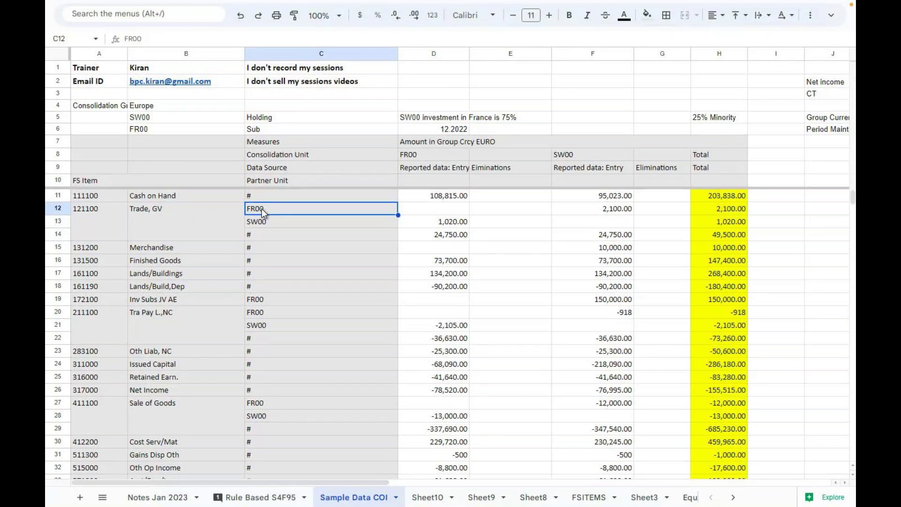
left_click(596, 211)
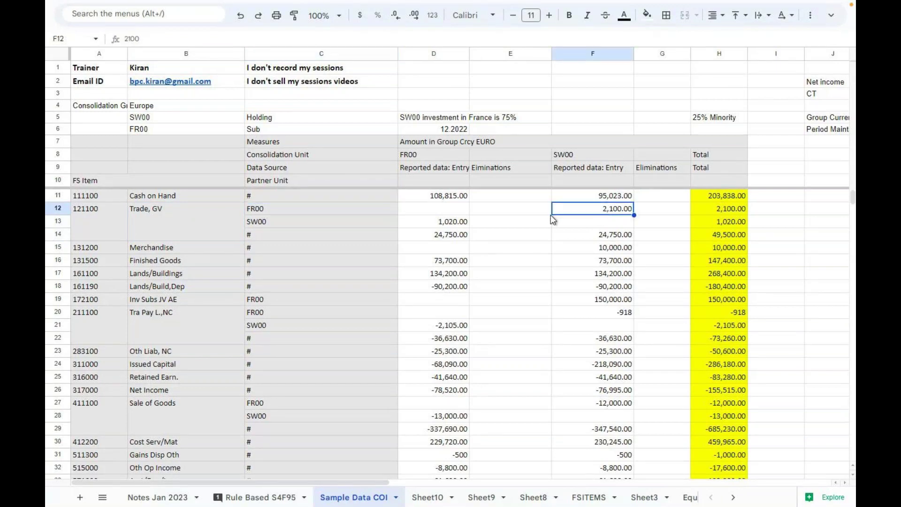
left_click(305, 215)
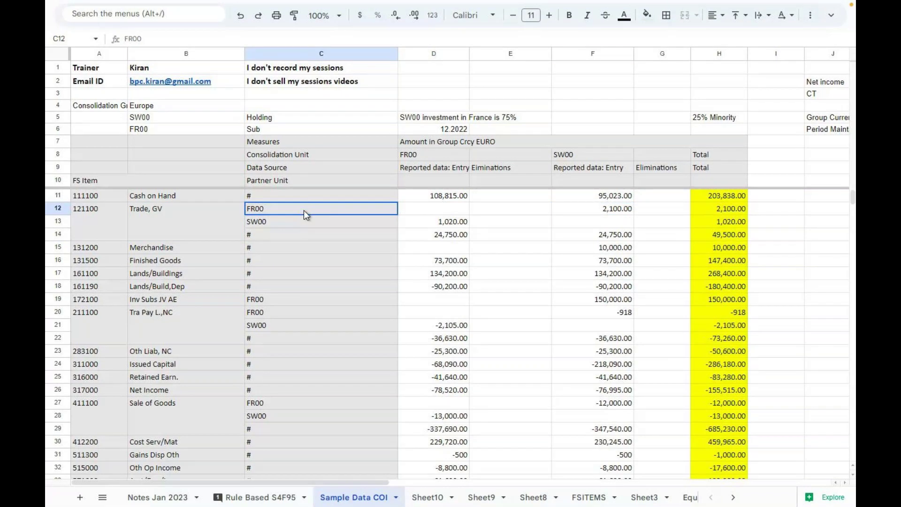
left_click(606, 210)
left_click(657, 213)
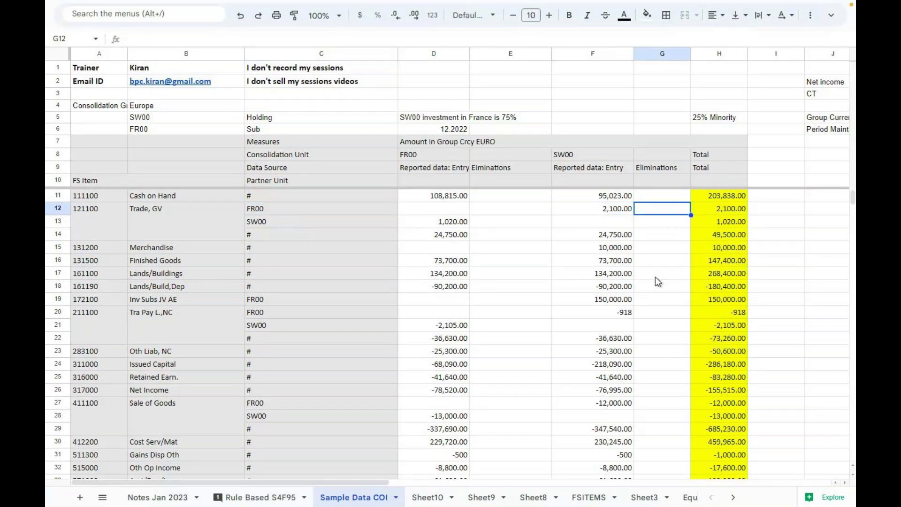
type("-2100")
key("Return")
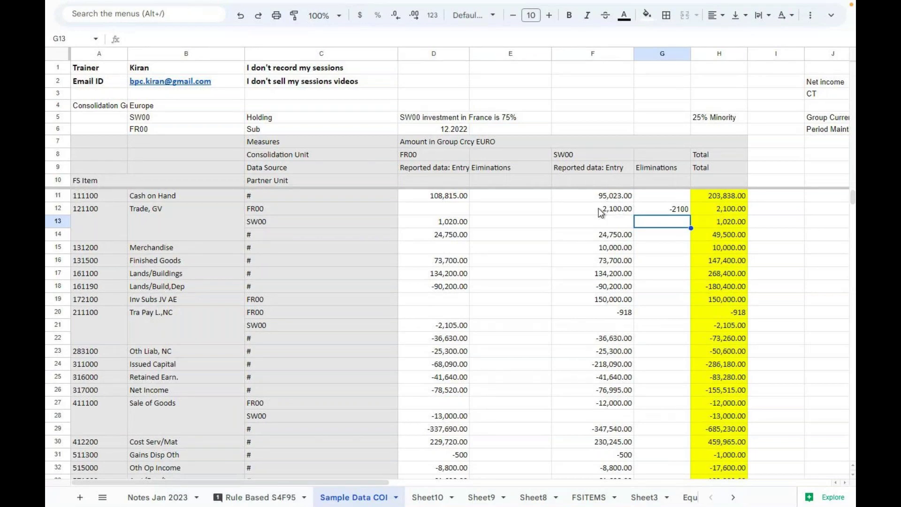
left_click(658, 210)
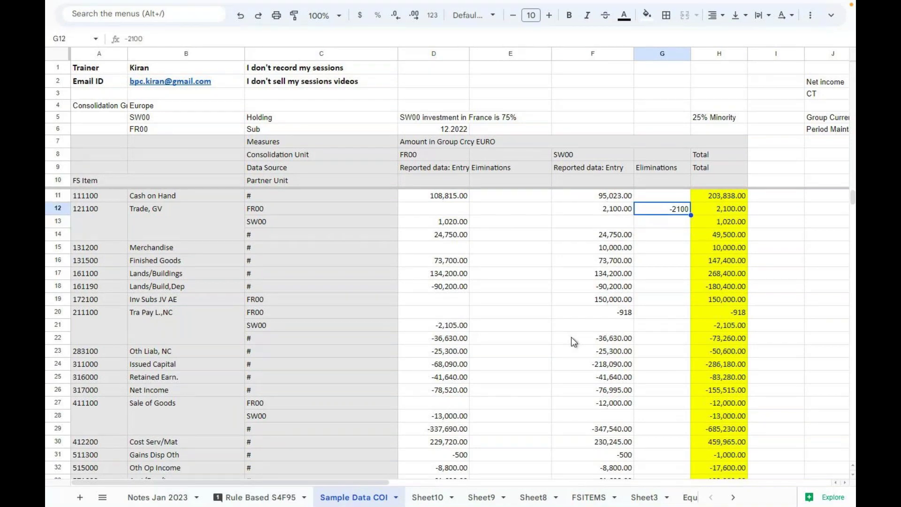
Enter -1020 in FR00's eliminations column, cell E13, to eliminate its Trade, GV receivable from partner SW00
left_click(425, 155)
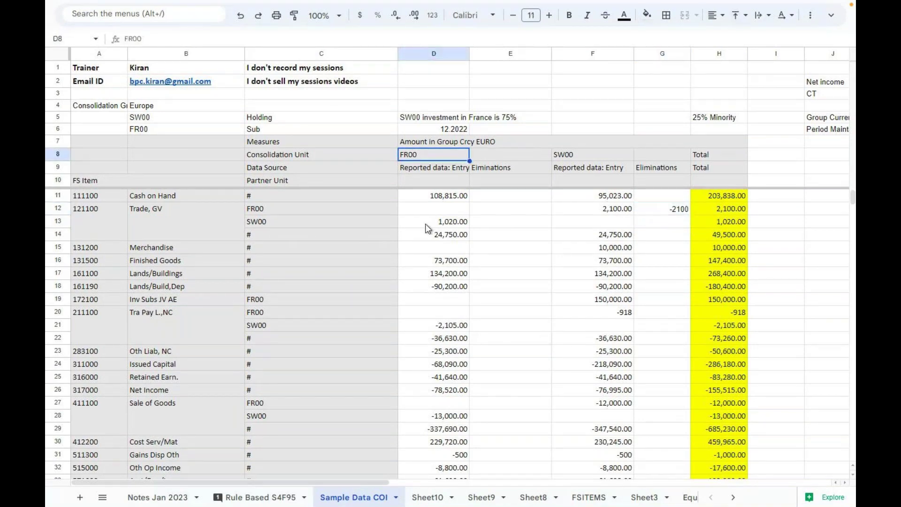
left_click(425, 224)
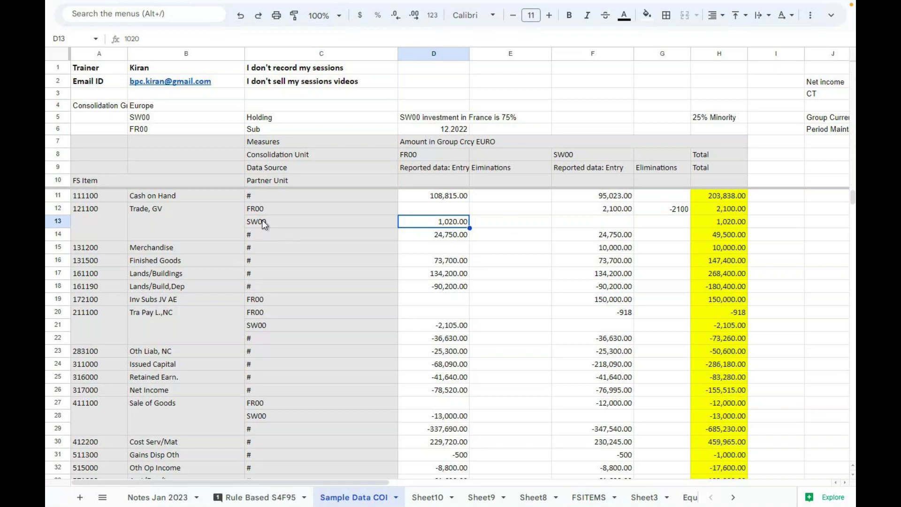
left_click(509, 224)
type("-1020")
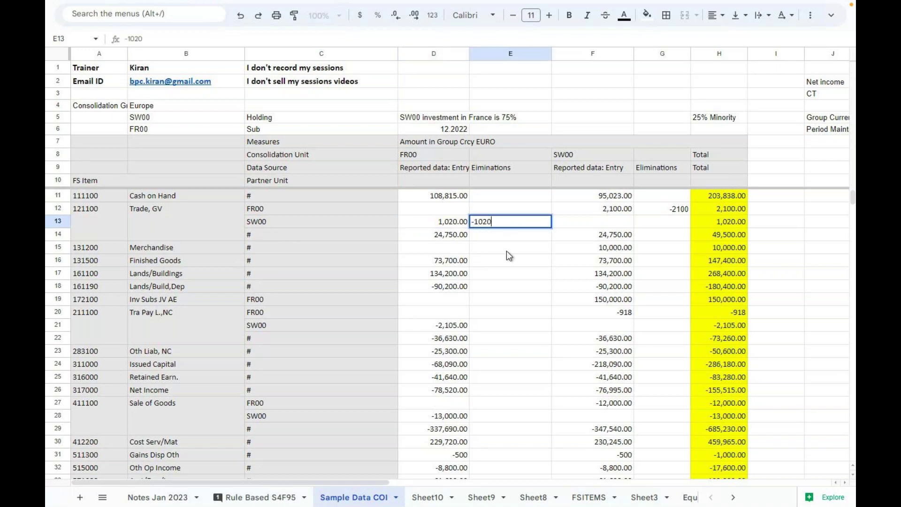
key("Return")
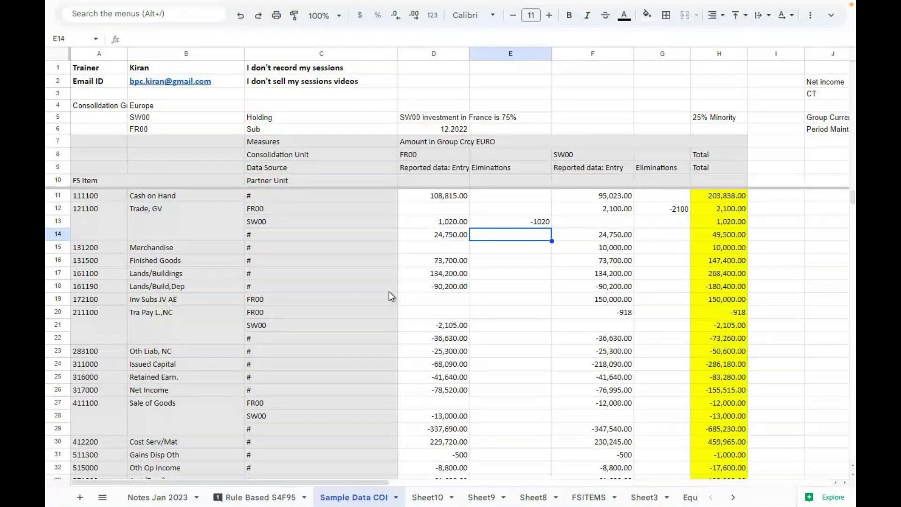
Enter 918 in SW00's Eliminations column, cell G20, to eliminate its Tra Pay L.,NC payable to partner FR00
left_click(594, 302)
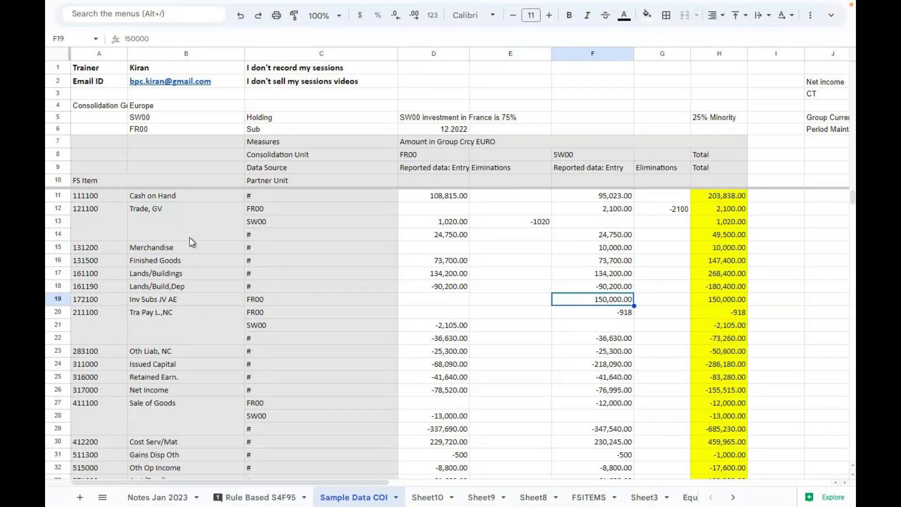
left_click(193, 249)
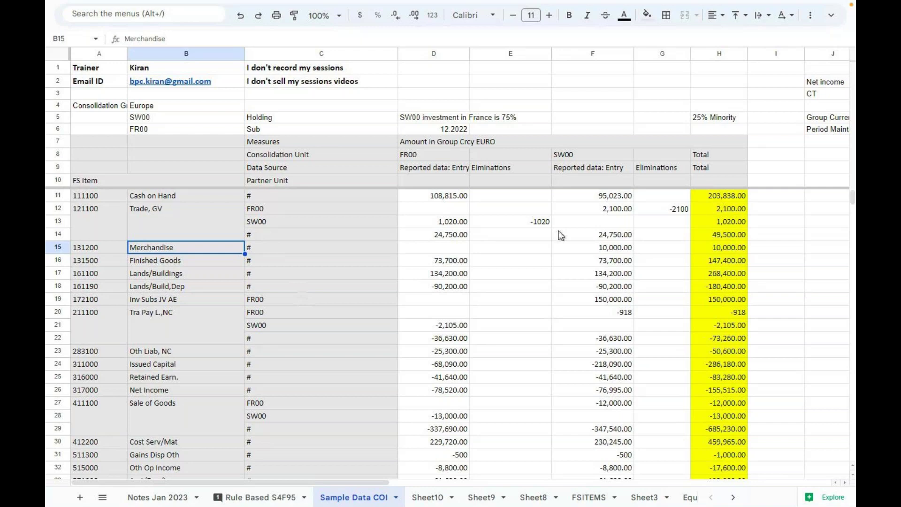
left_click(535, 221)
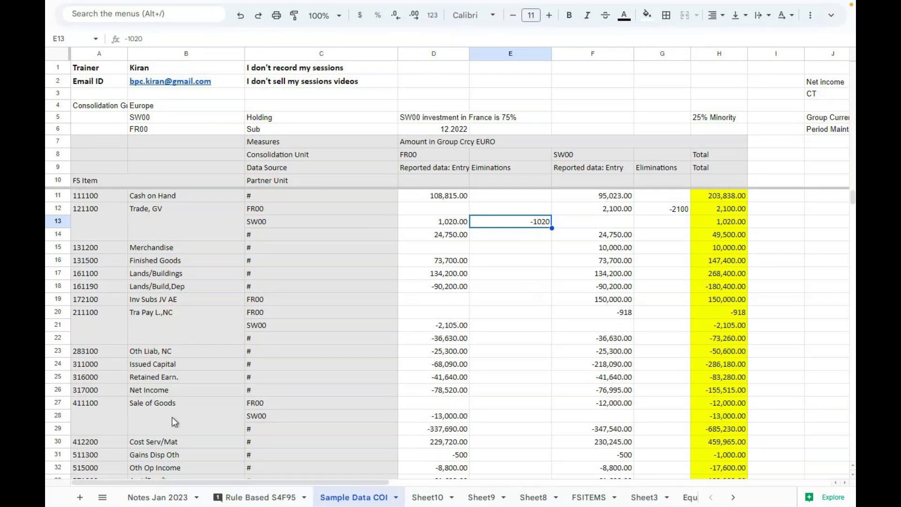
left_click(169, 325)
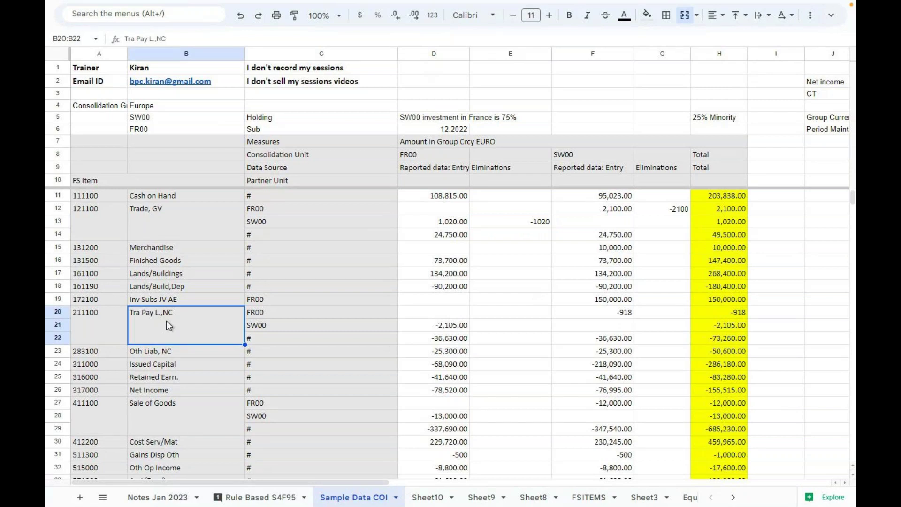
left_click(616, 314)
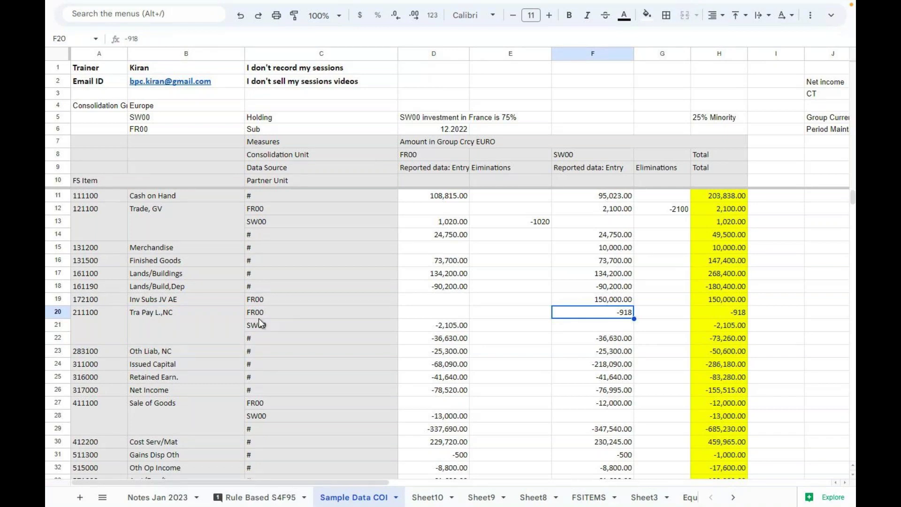
left_click(660, 315)
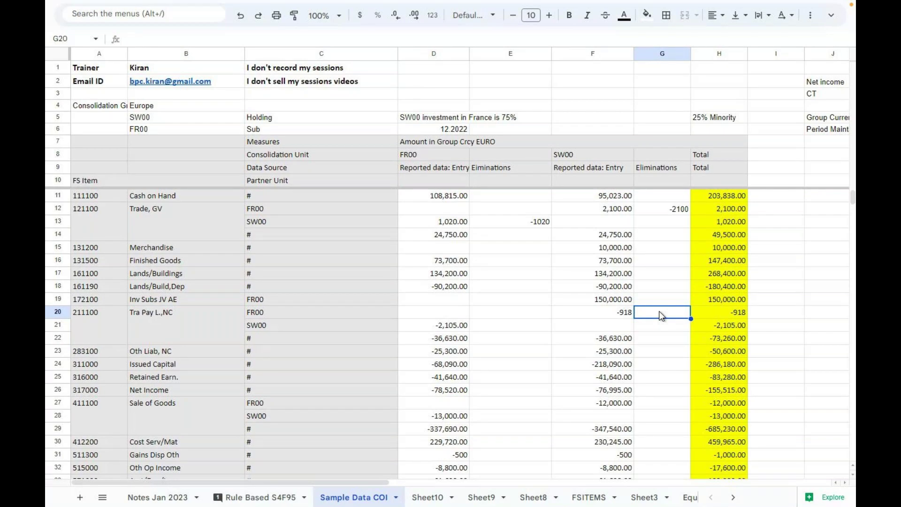
type("918")
key("Return")
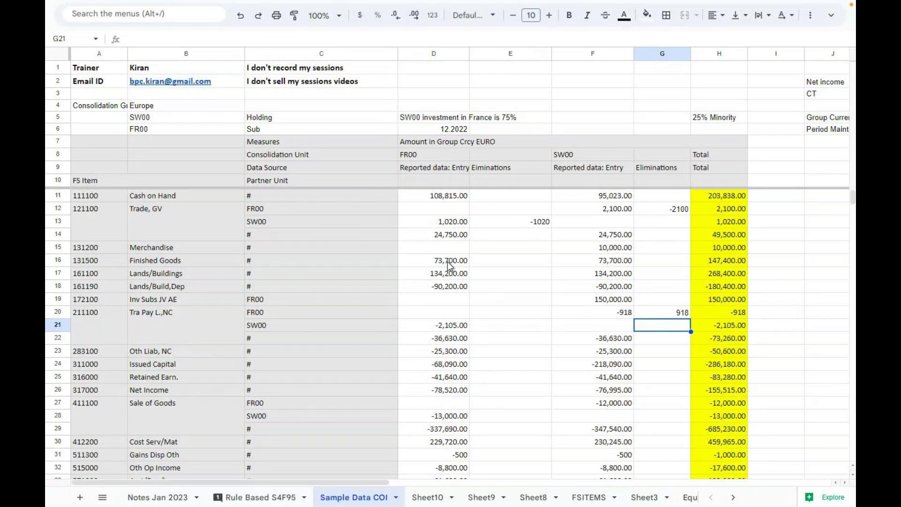
Enter 2105 in FR00's eliminations column, cell E21, to eliminate its Tra Pay L.,NC payable to partner SW00
left_click(439, 331)
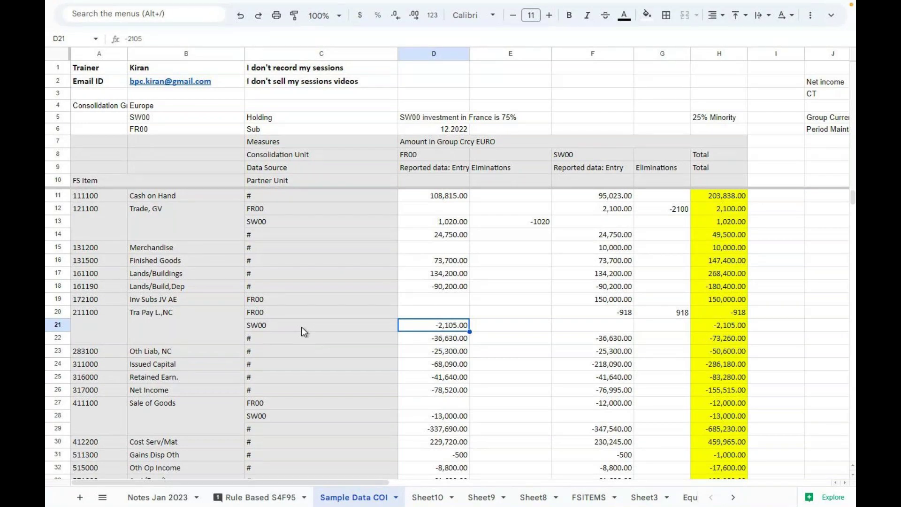
left_click(492, 327)
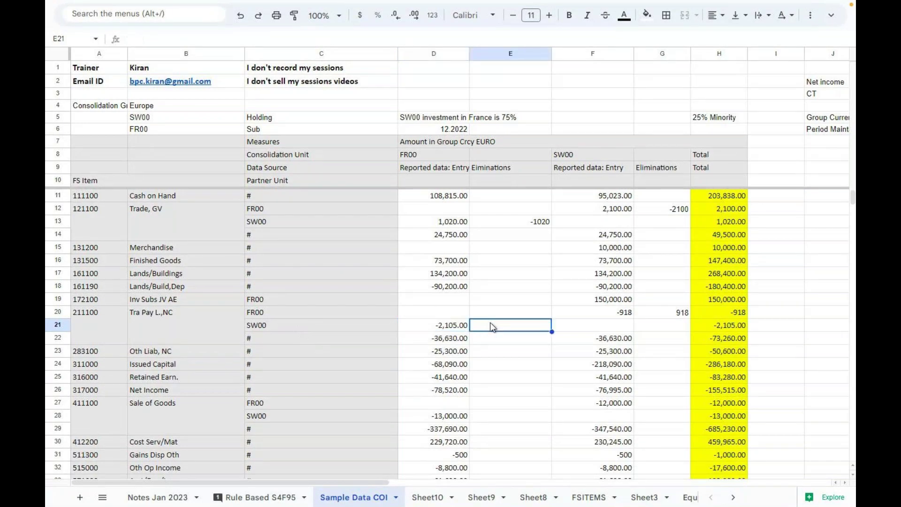
type("2")
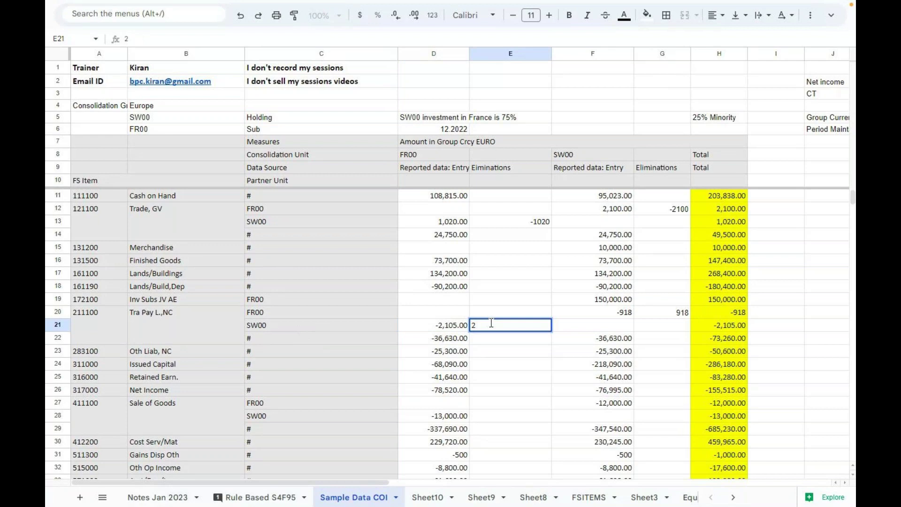
type("105")
key("Return")
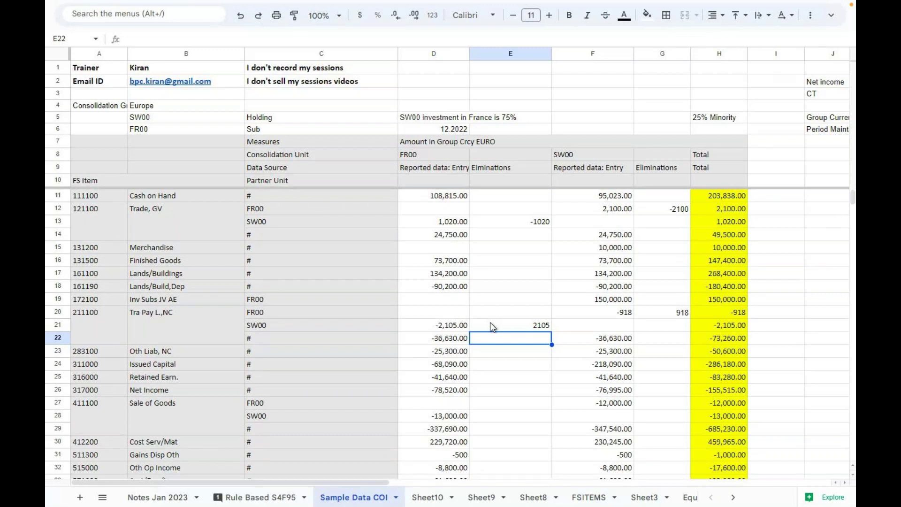
left_click(183, 366)
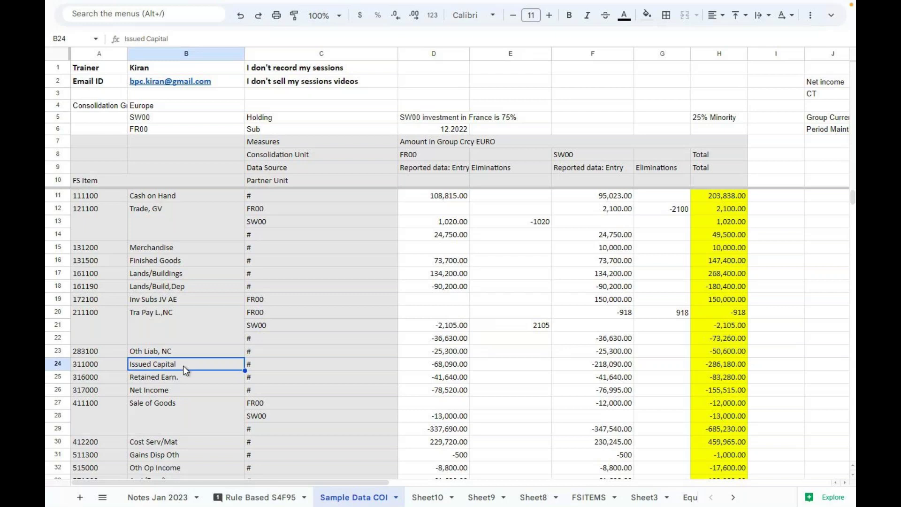
left_click(178, 382)
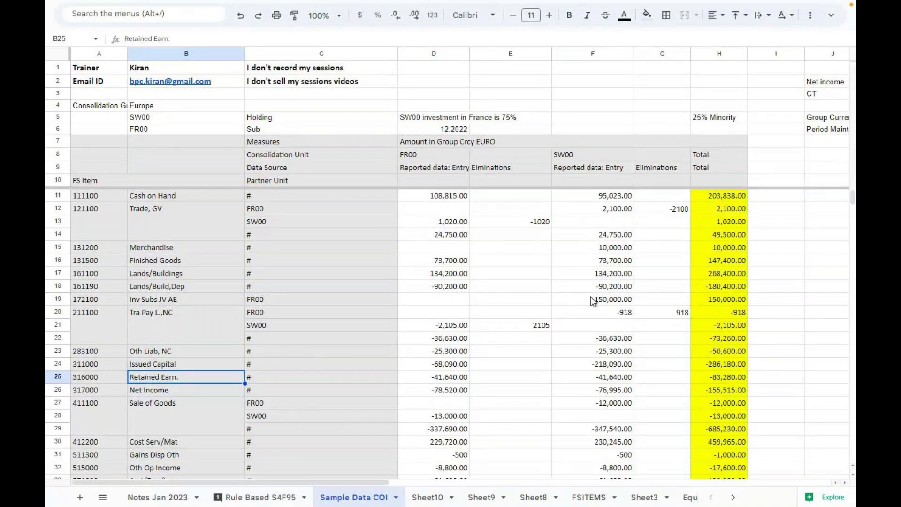
left_click(618, 314)
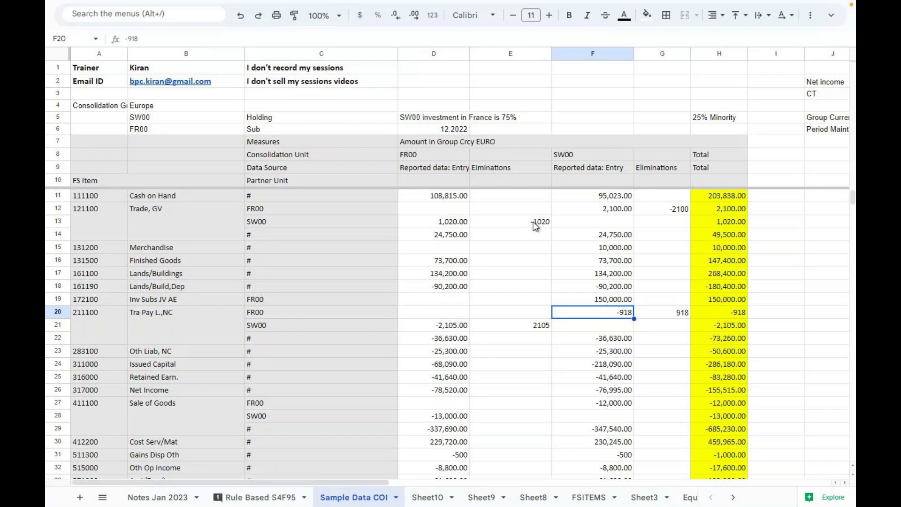
left_click(455, 223)
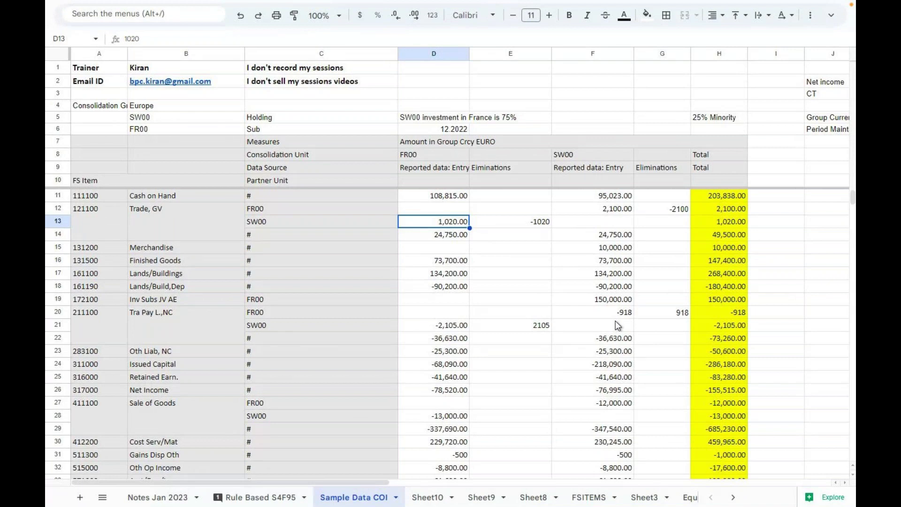
Insert three blank rows between the Tra Pay L.,NC block and the Oth Liab, NC row
left_click(53, 351)
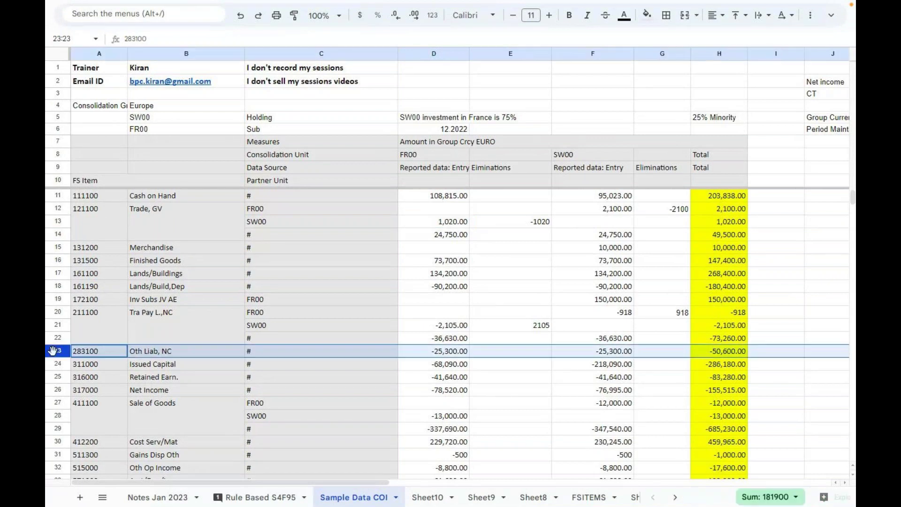
right_click(52, 351)
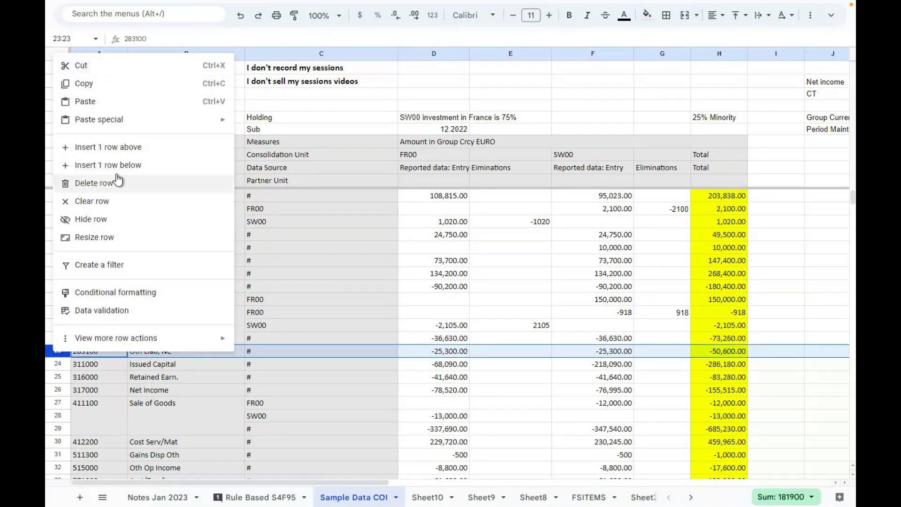
left_click(108, 147)
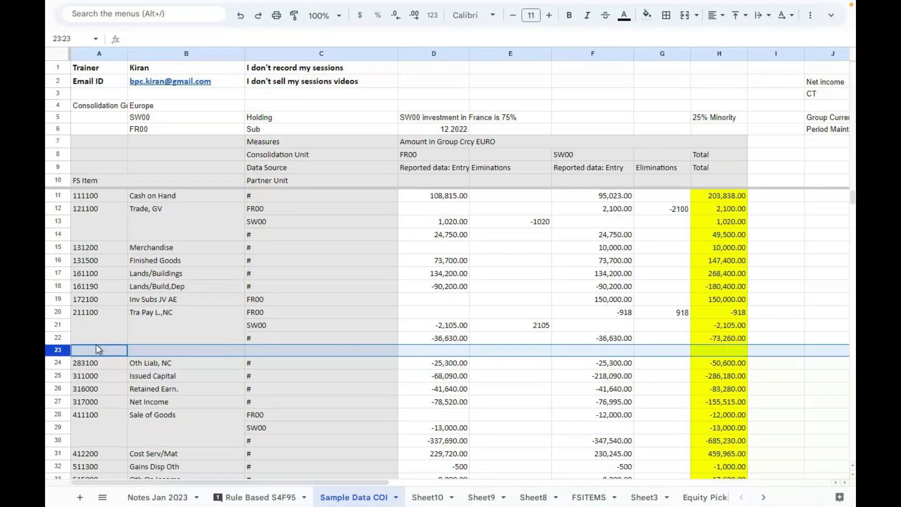
right_click(59, 351)
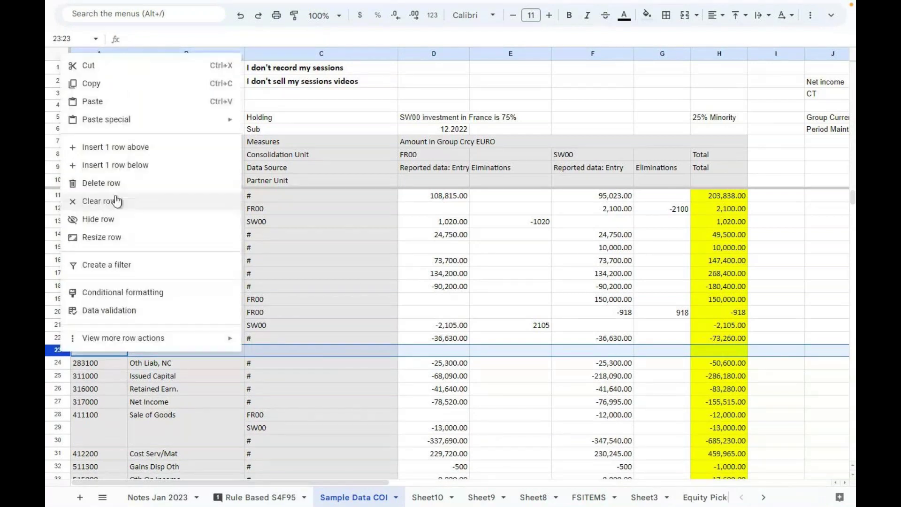
left_click(136, 149)
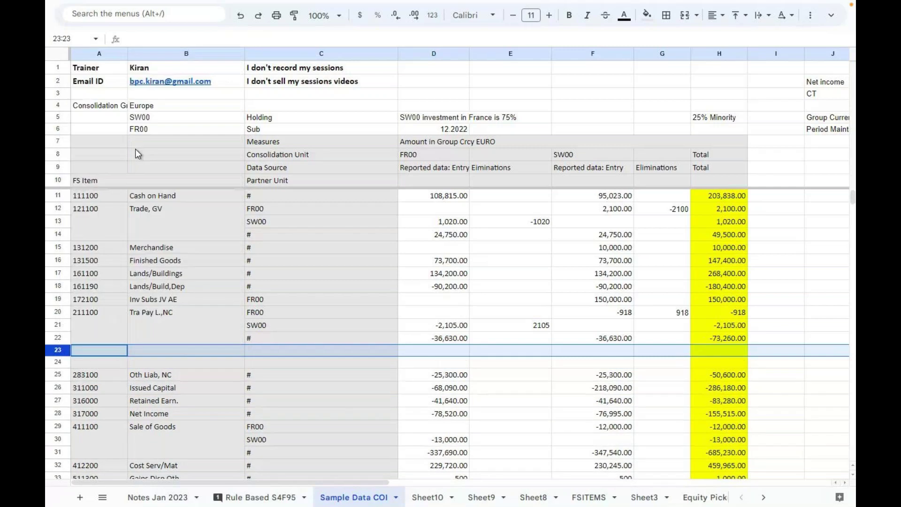
right_click(54, 365)
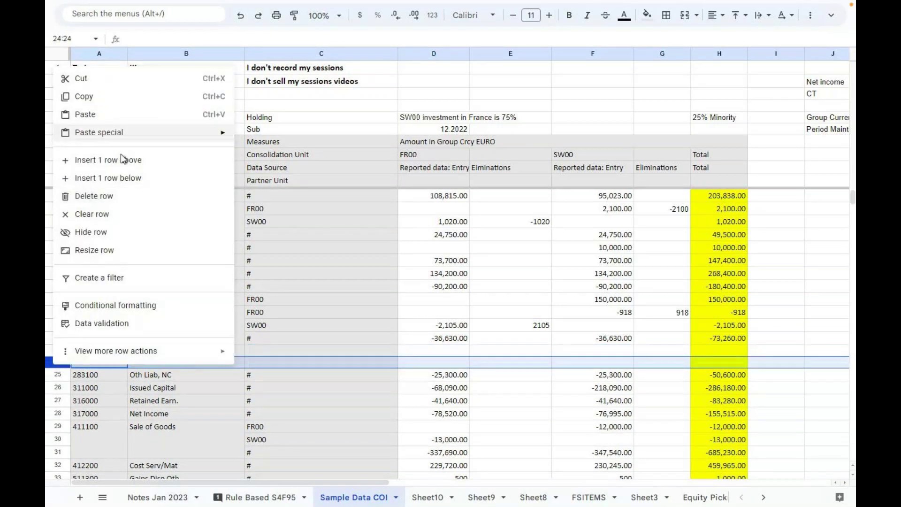
left_click(120, 157)
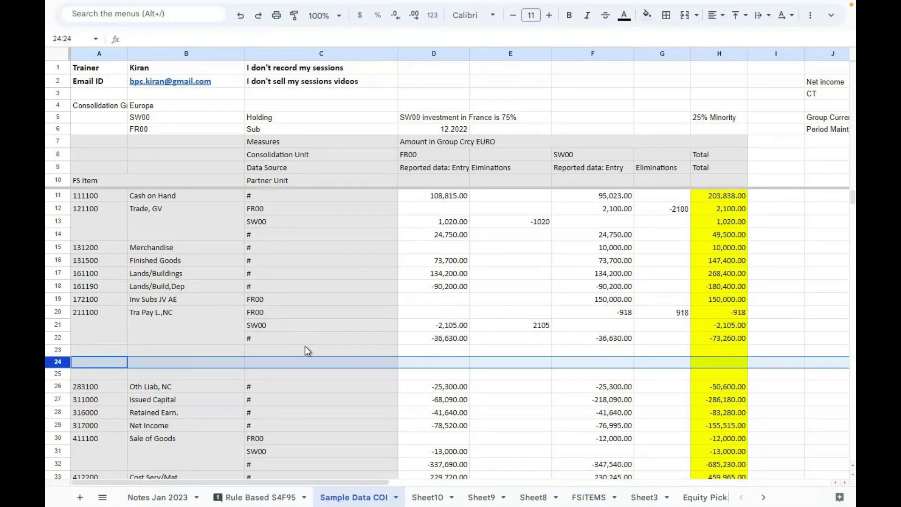
Label the first blank row below Tra Pay L.,NC with FS item 21110C in A23 and the description Offset in B23
left_click(93, 351)
type("2")
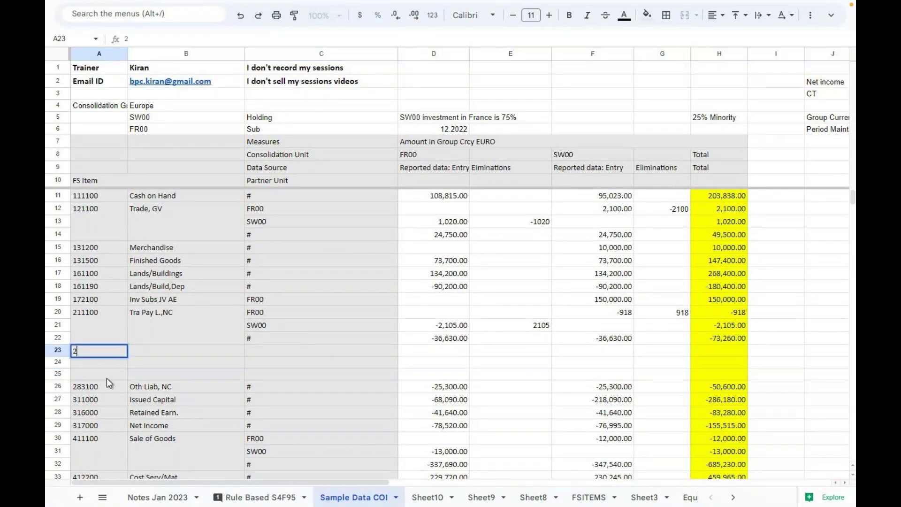
type("1110C")
key("Tab")
type("Off")
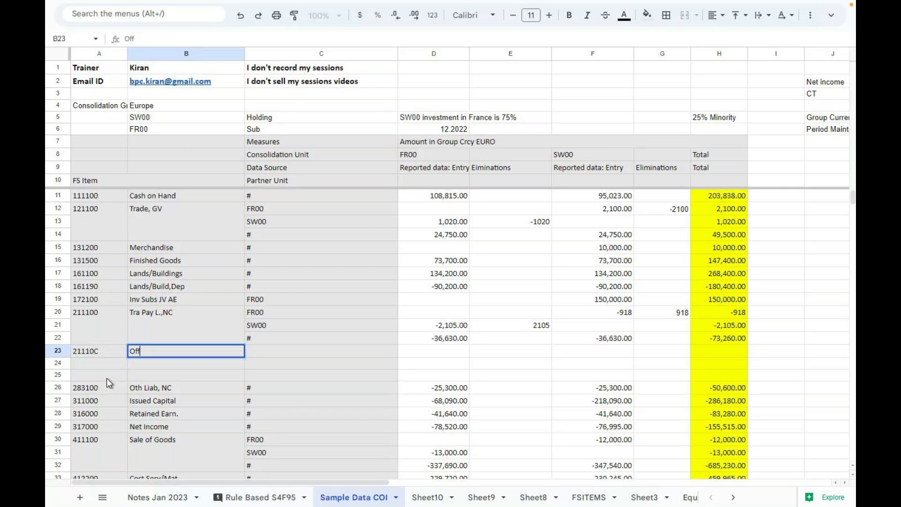
type("set")
Add SW00's two elimination amounts in cell J17 with the formula =G12+G20
left_click(669, 214)
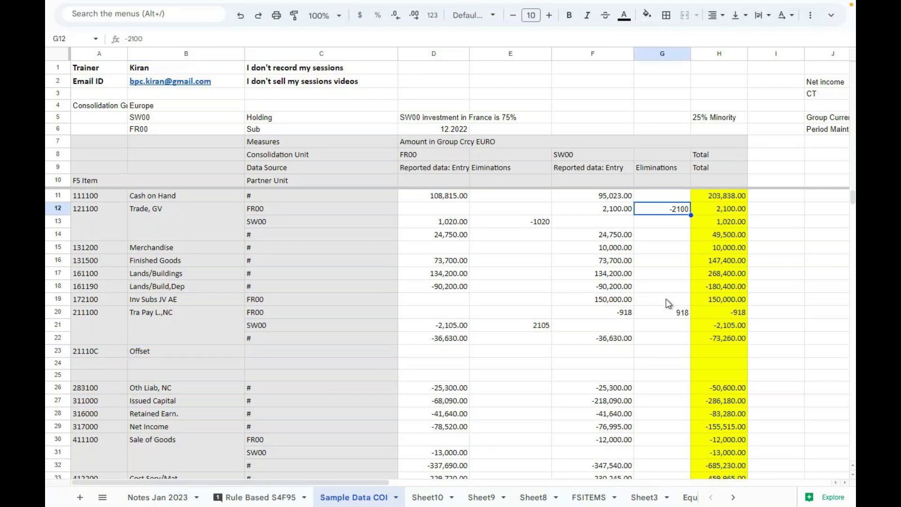
left_click(670, 314)
left_click(819, 274)
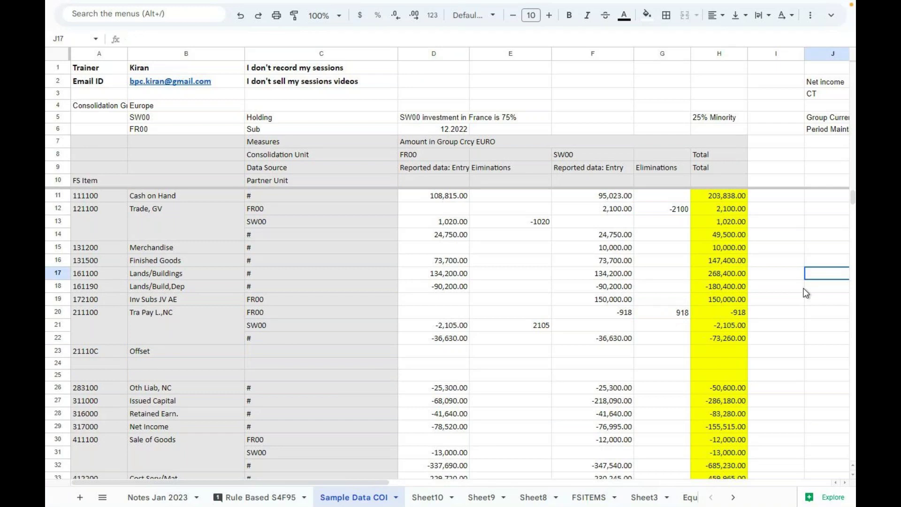
type("=")
left_click(618, 209)
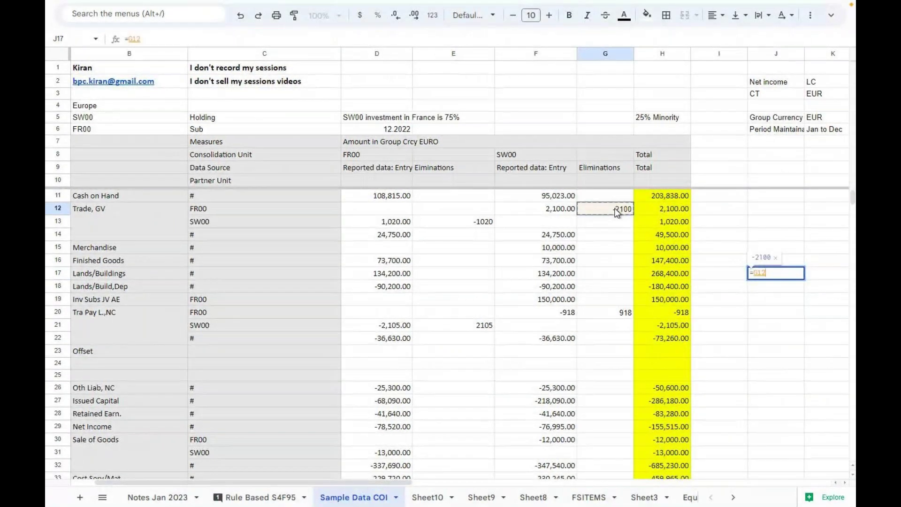
type("+")
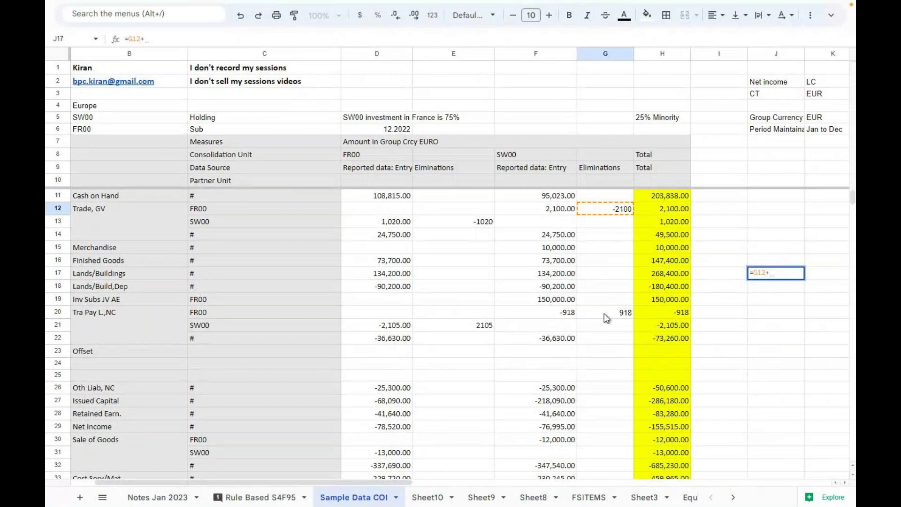
left_click(605, 314)
key("Return")
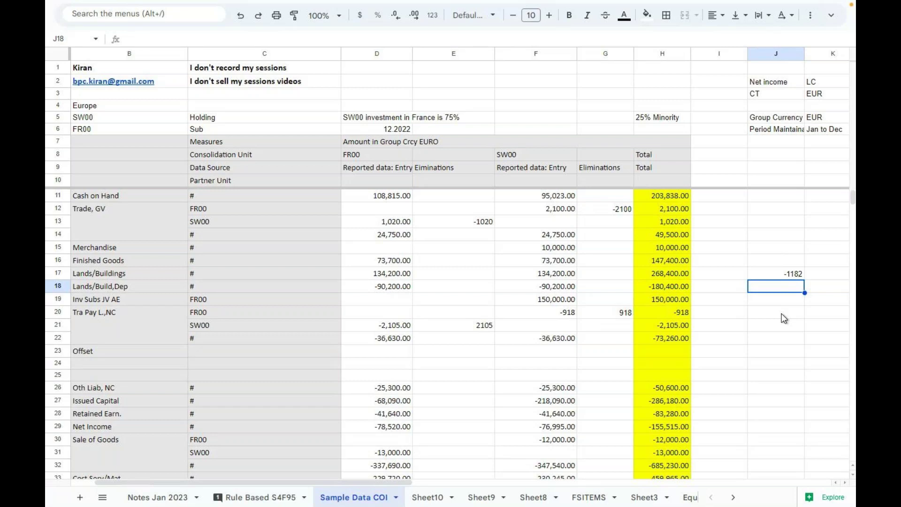
left_click(467, 326)
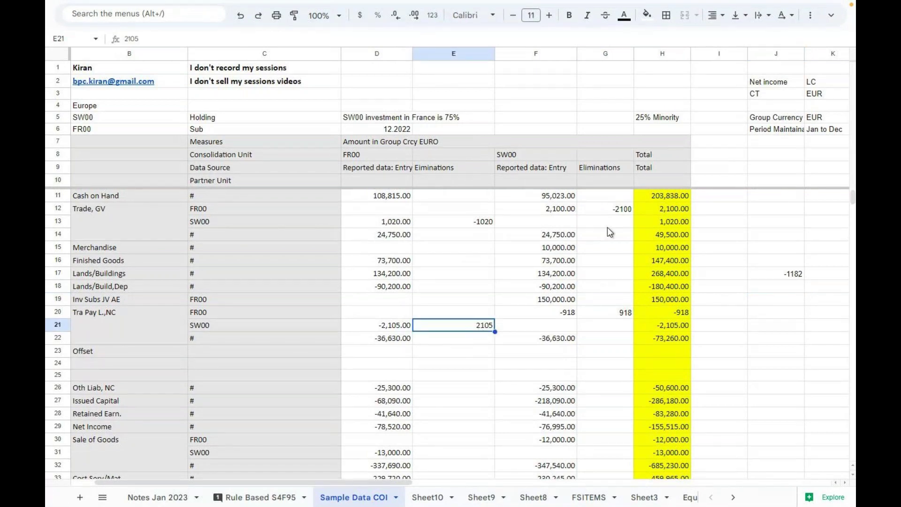
left_click(612, 210)
left_click(475, 329)
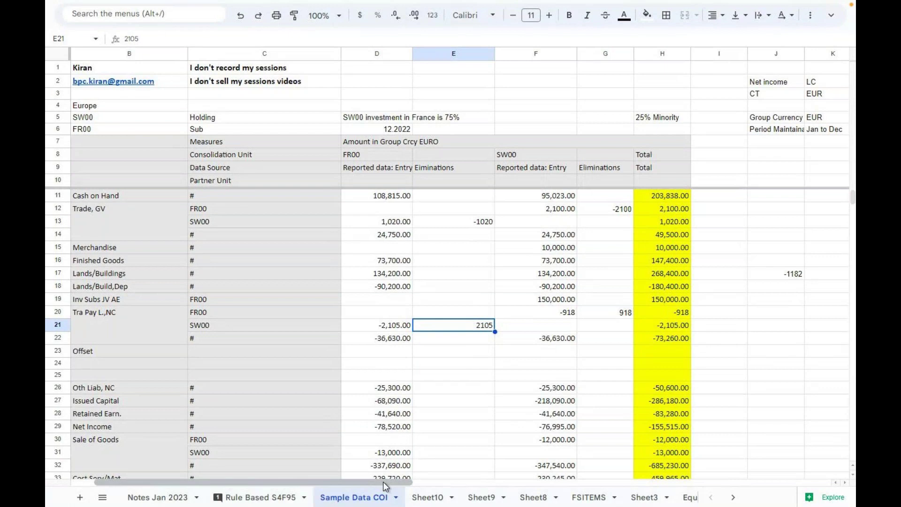
Enter partner units FR00 in C23 and SW00 in C24 for the 21110C Offset item
left_click_drag(383, 482, 354, 483)
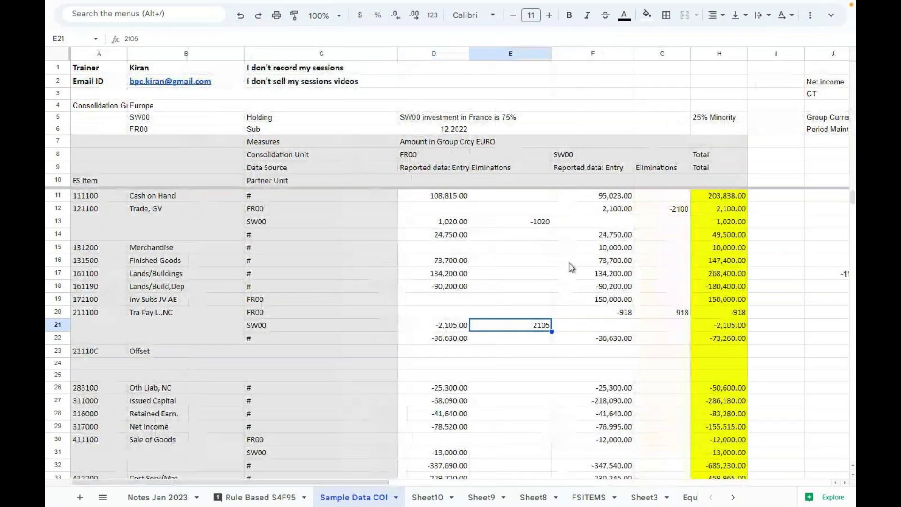
left_click(109, 354)
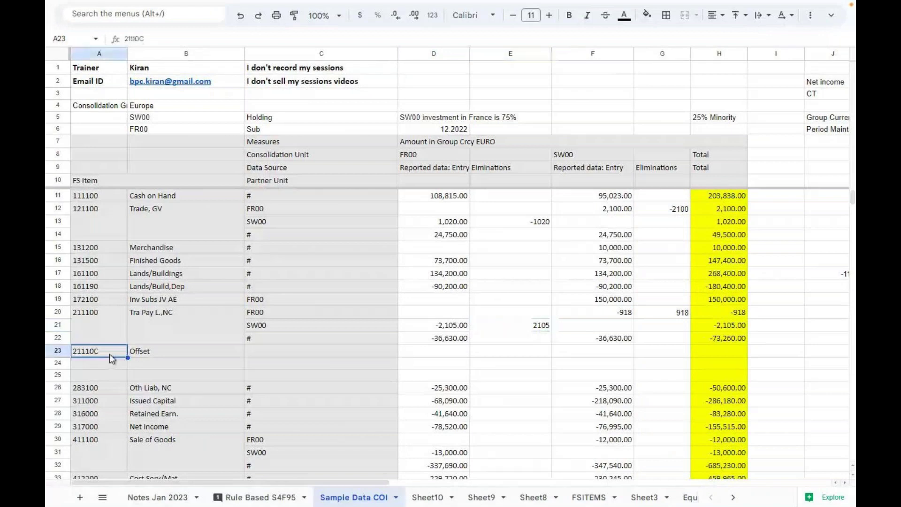
key("Right")
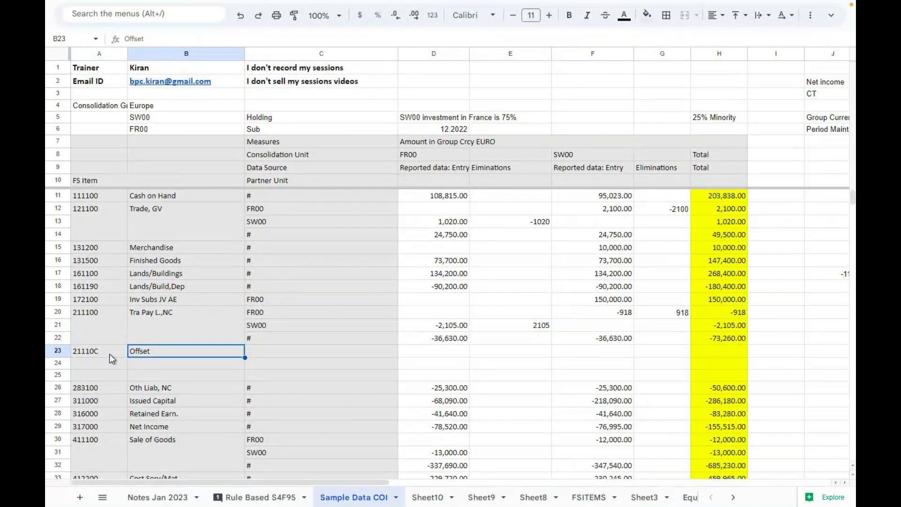
key("Right")
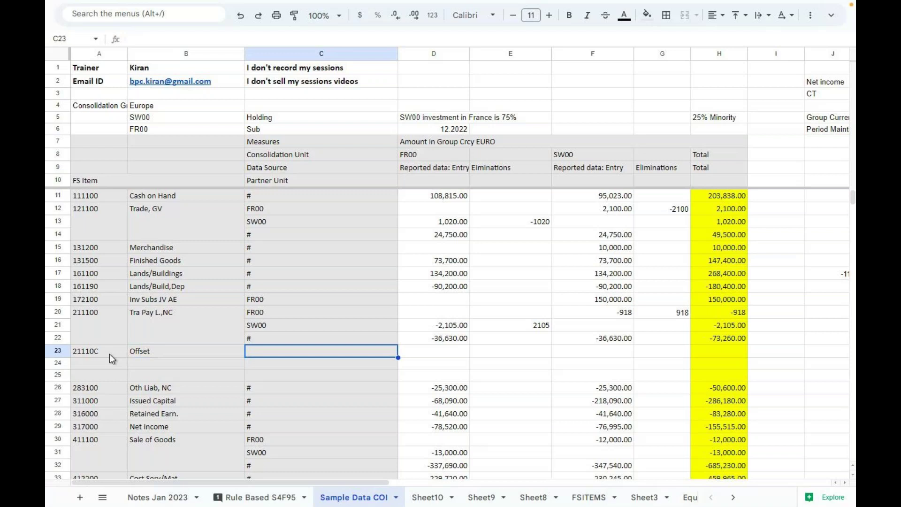
type("FR0")
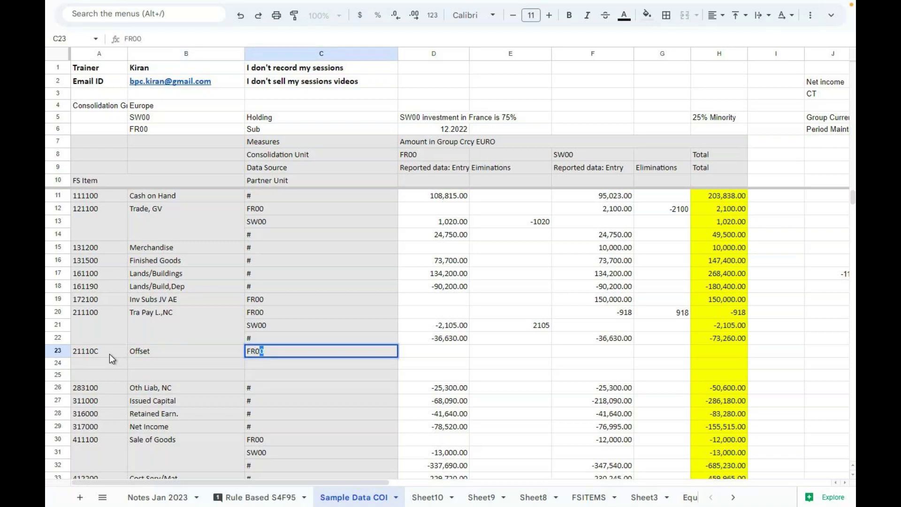
type("0")
key("Return")
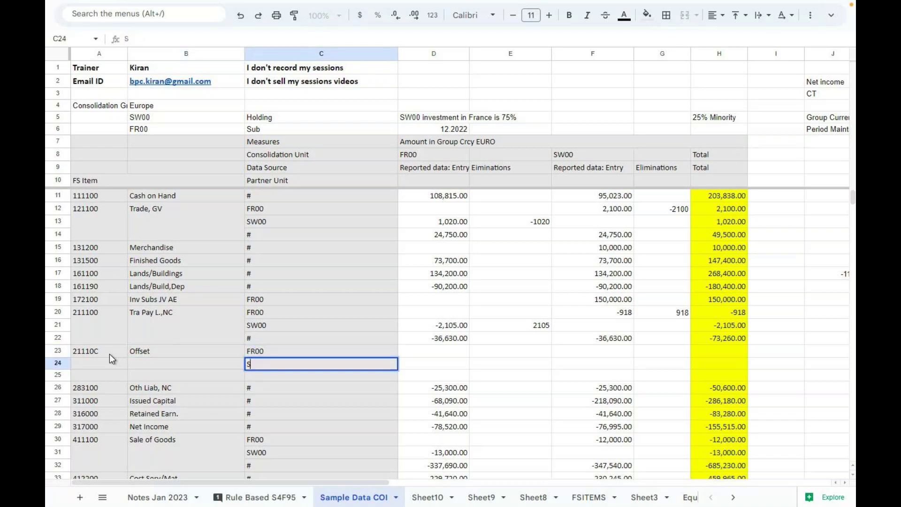
type("SW00")
key("Up")
Enter 1187 in SW00's Eliminations column, cell G23, as the offset against partner FR00
key("Right")
key("Right")
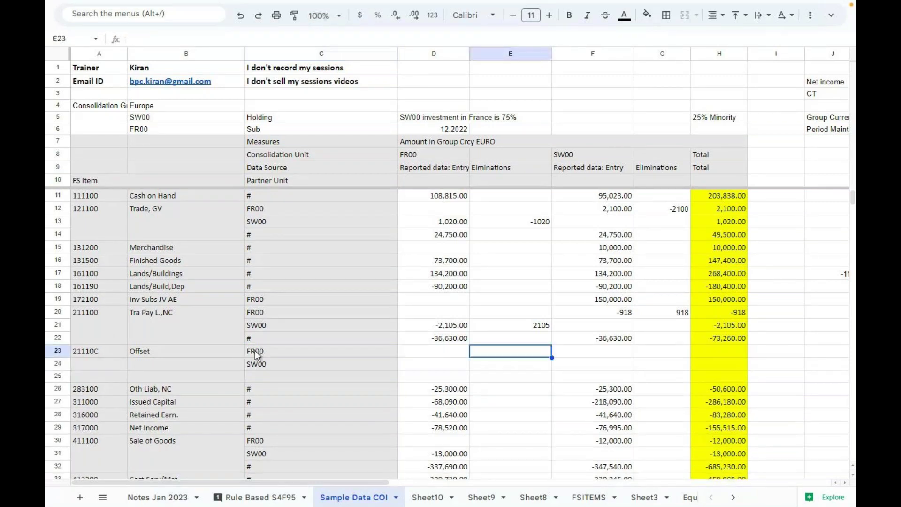
key("Right")
key("Right")
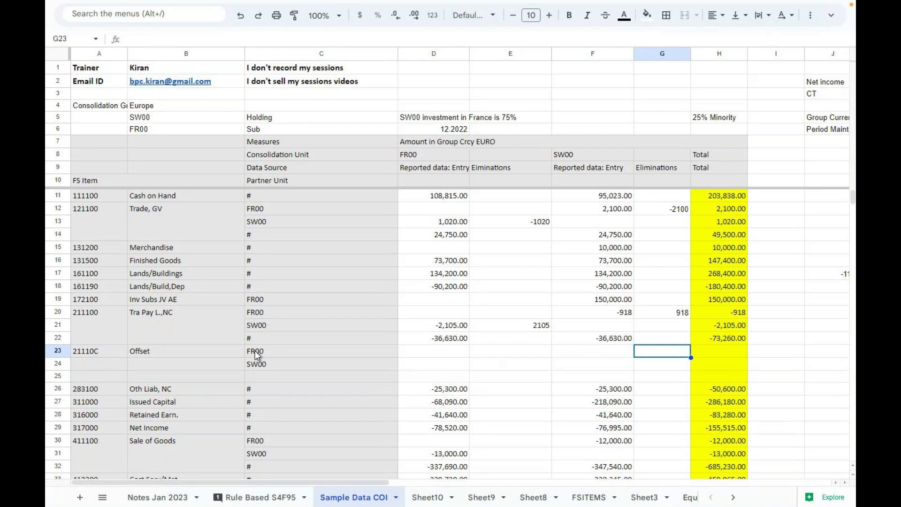
type("118")
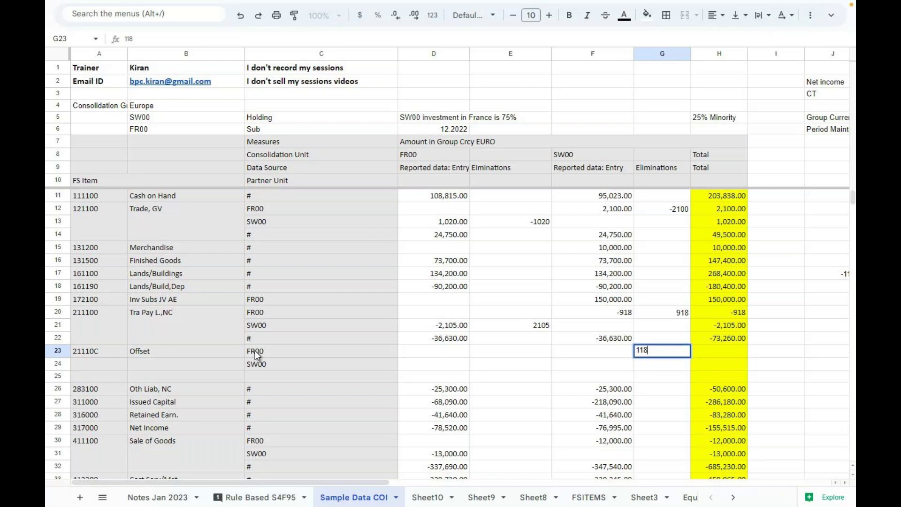
type("7")
key("Return")
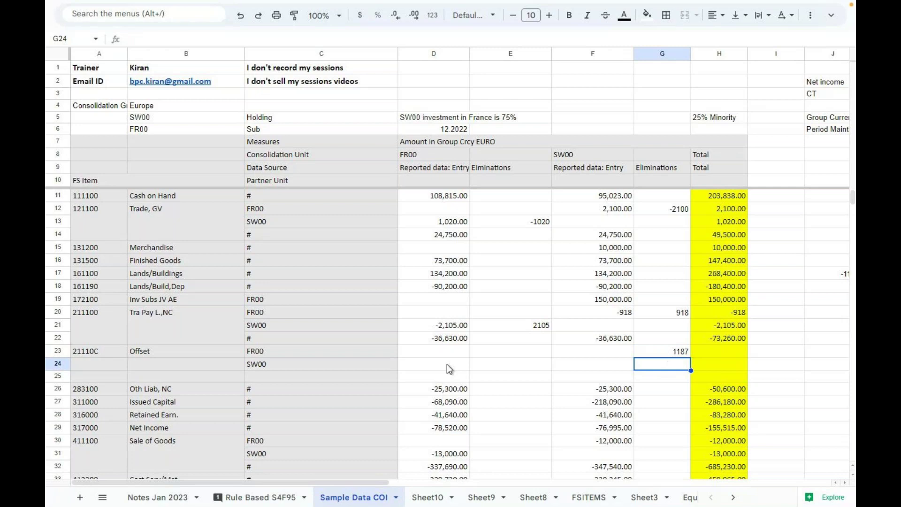
Insert two more blank rows directly above the Oth Liab, NC row
right_click(58, 389)
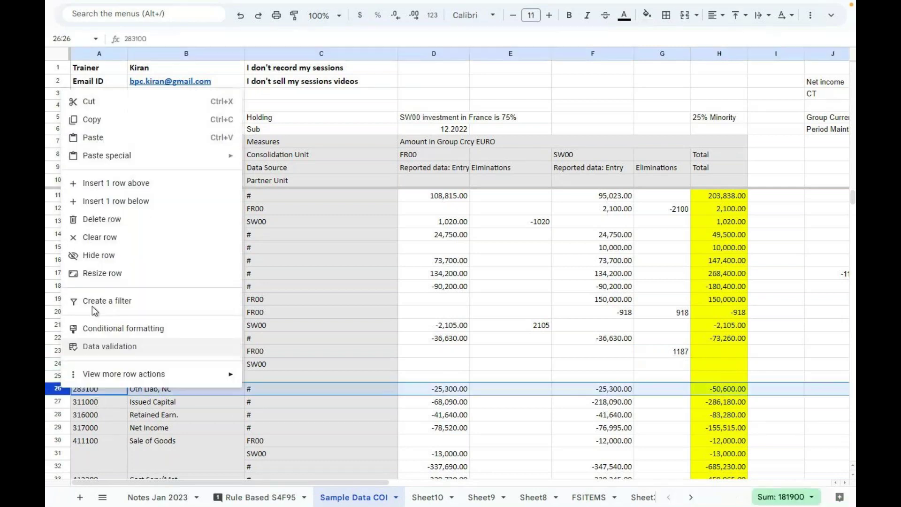
left_click(145, 184)
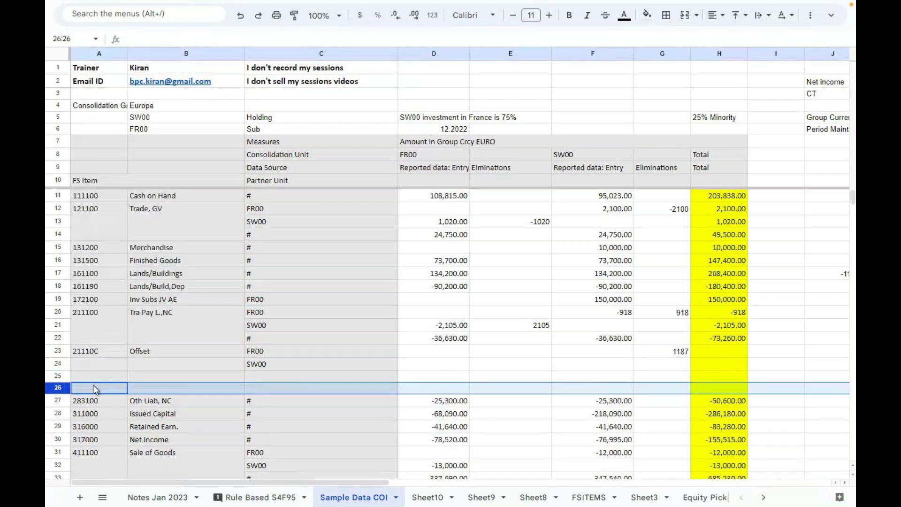
right_click(55, 388)
left_click(118, 184)
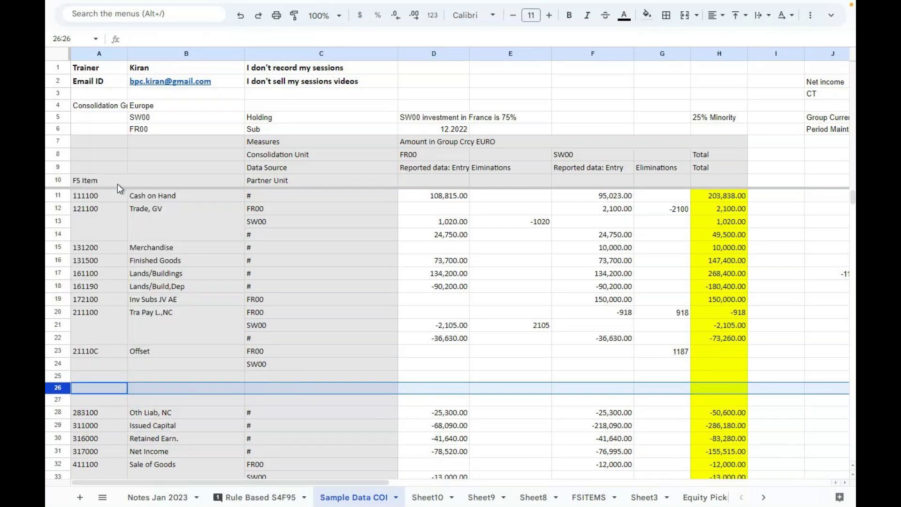
Add a new FS item in row 25 with code 21110T and description Transaction Diff
left_click(83, 379)
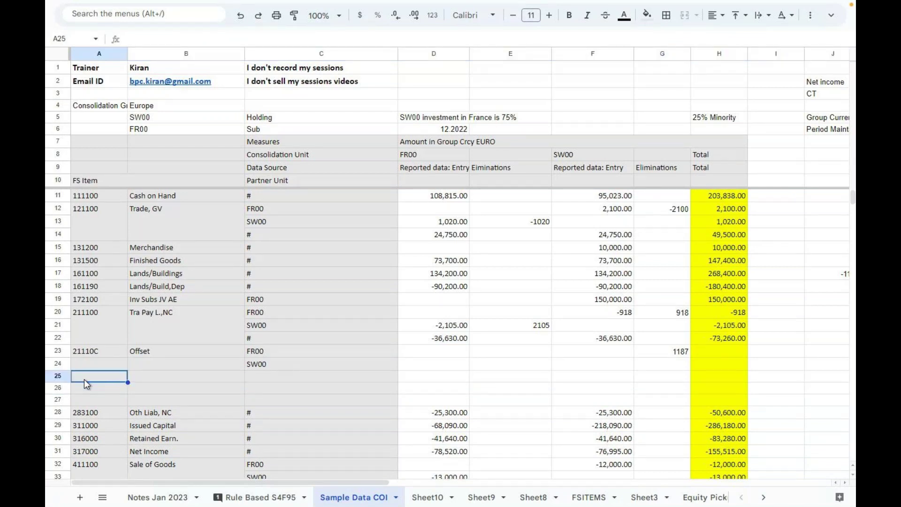
type("21110T")
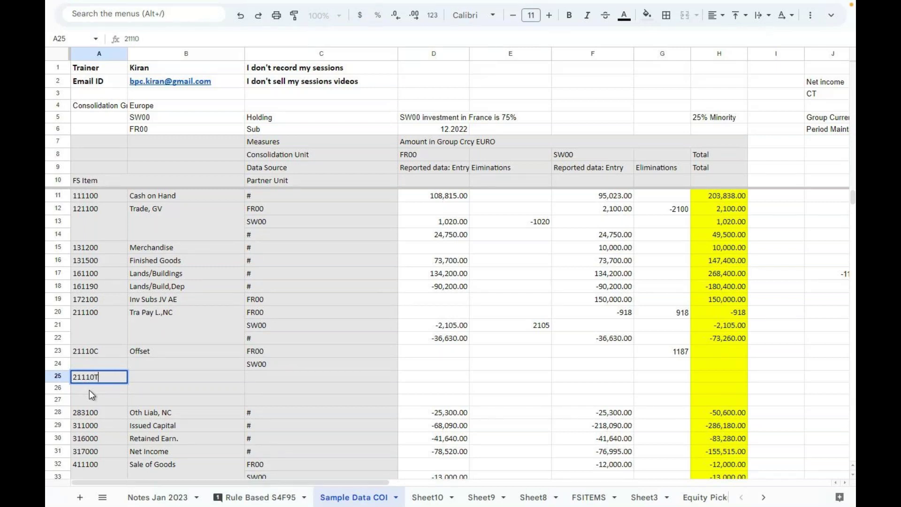
key("Tab")
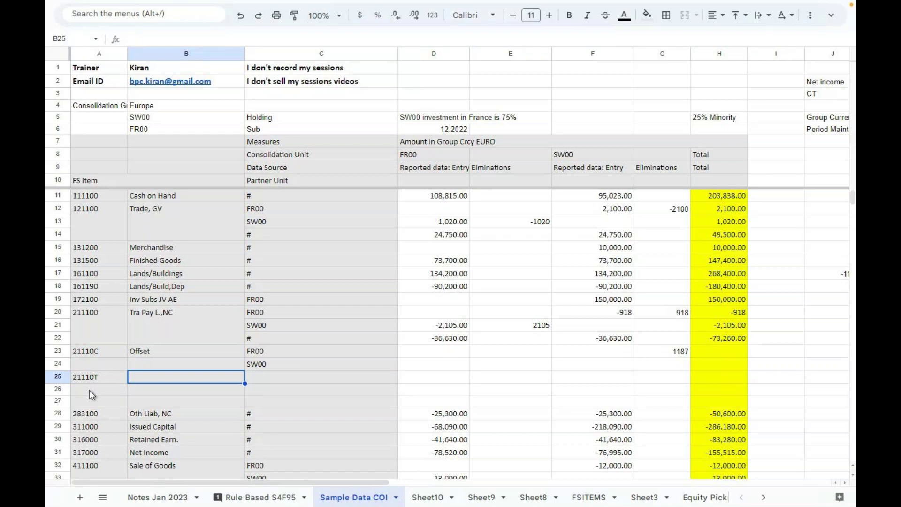
type("Transaction ")
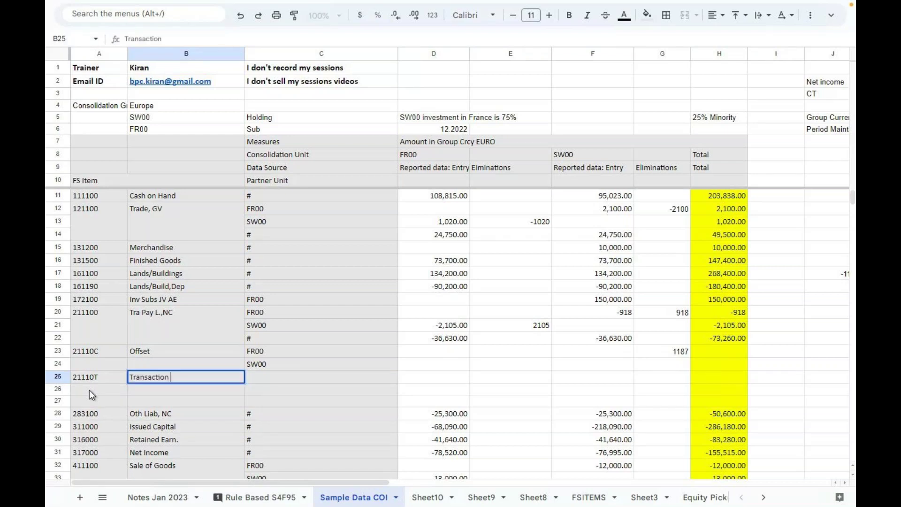
type("Diff")
key("Tab")
Enter partner units FR00 in C25 and SW00 in C26 for the 21110T Transaction Diff item
type("FR00")
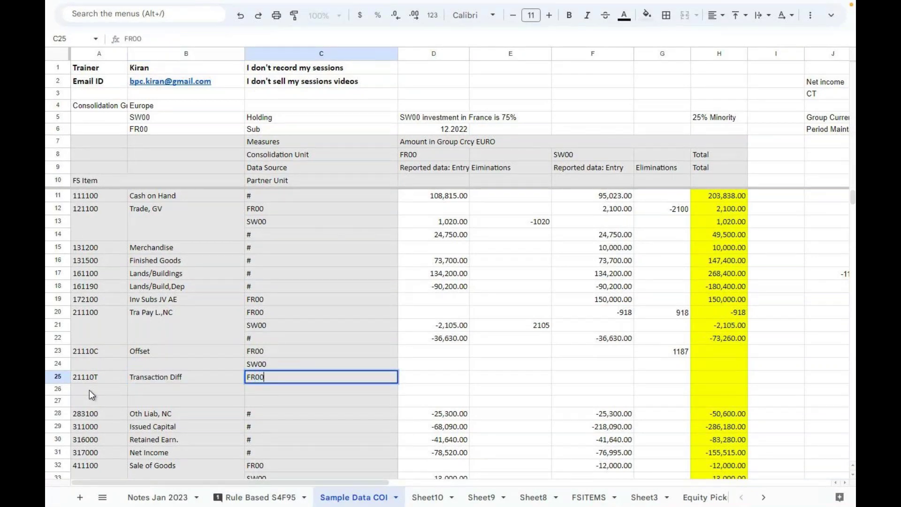
key("Return")
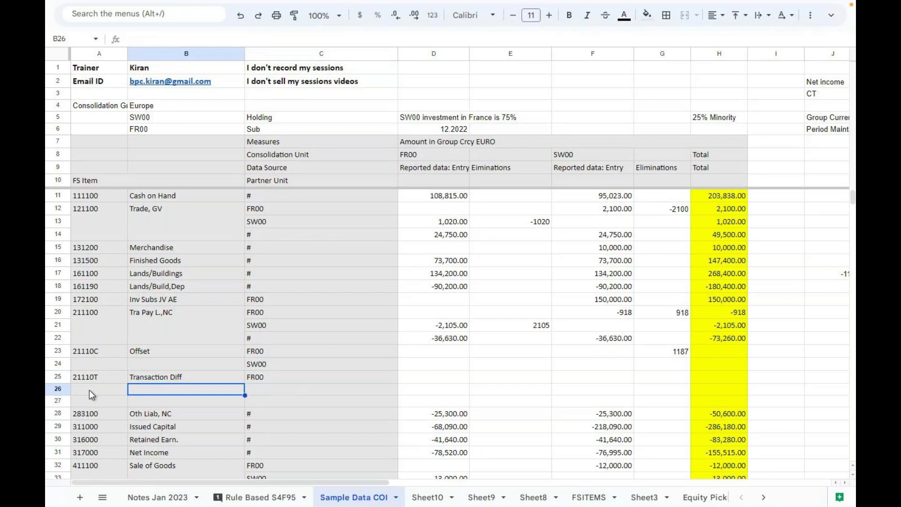
key("Tab")
type("SW00")
key("Tab")
key("Tab")
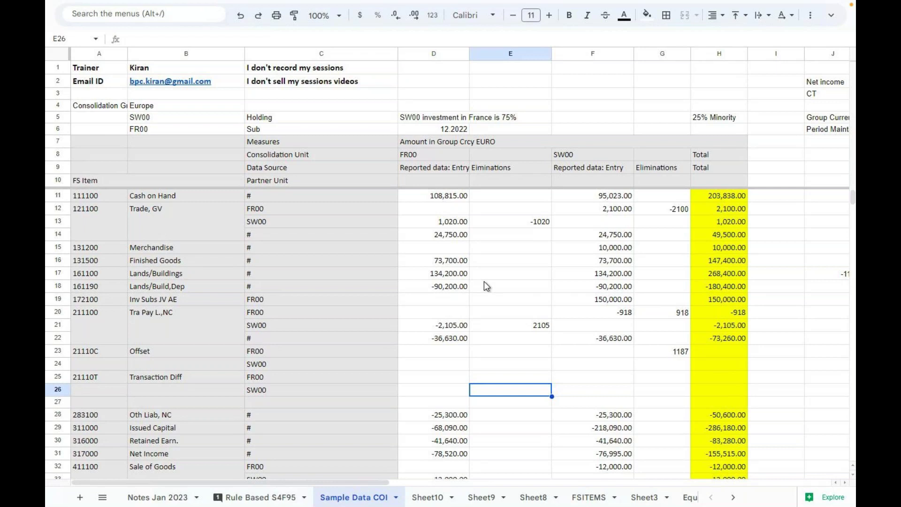
Enter -5 in SW00's Eliminations column, cell G25, as the transaction difference against partner FR00
left_click(656, 381)
type("-5")
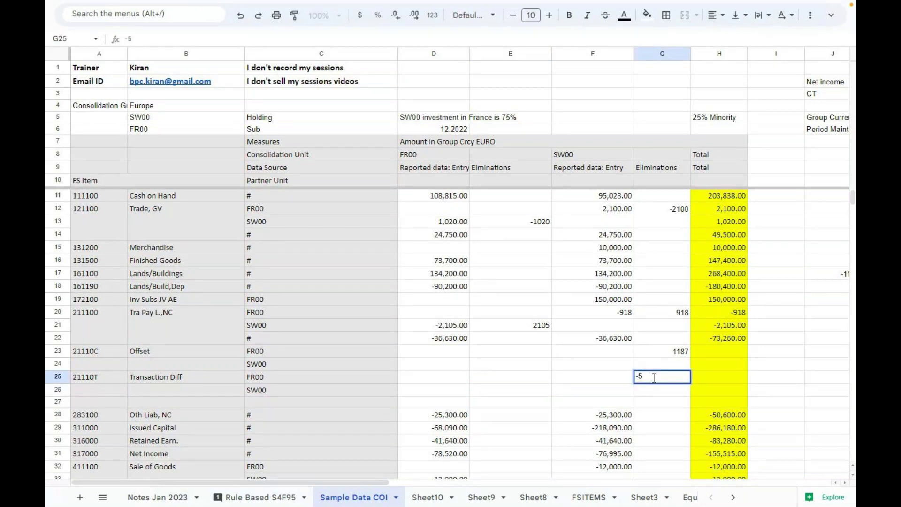
key("Return")
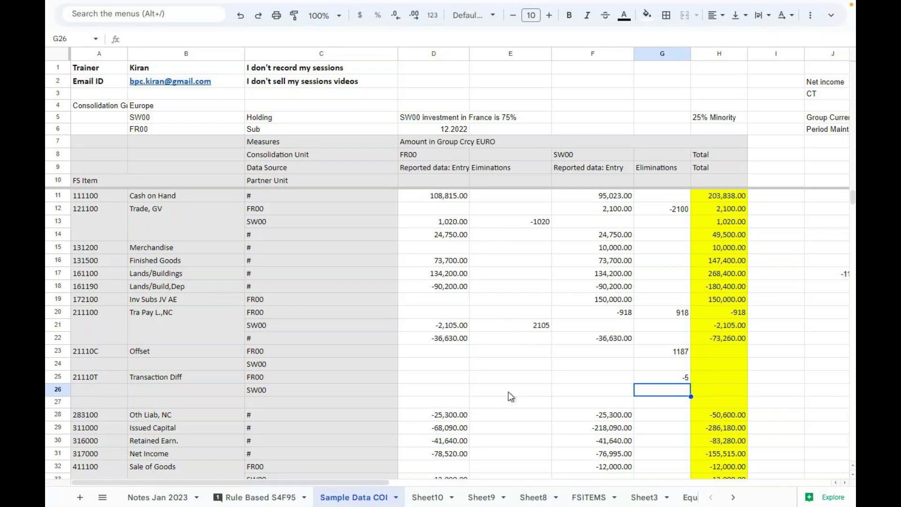
Enter -1,187 in FR00's Eliminations column, cell E24, as the offset against partner SW00
left_click(491, 370)
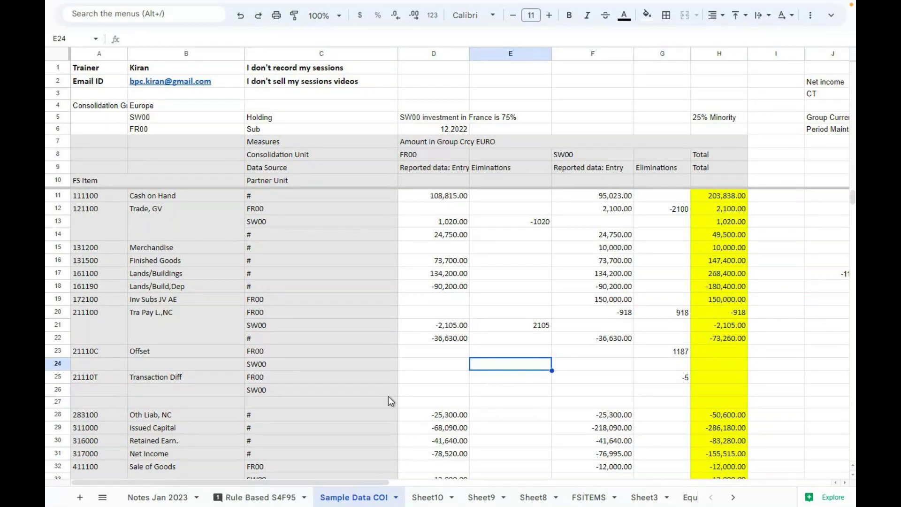
type("-1,187")
key("Return")
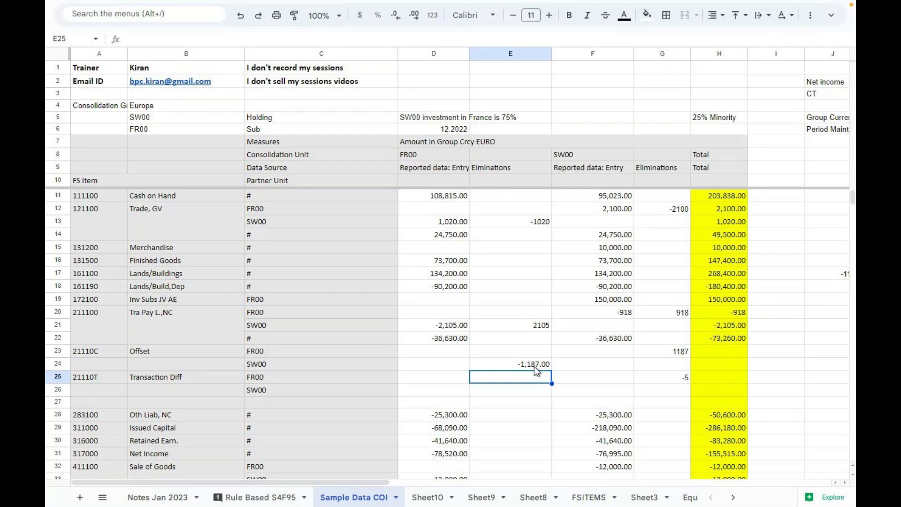
left_click(534, 366)
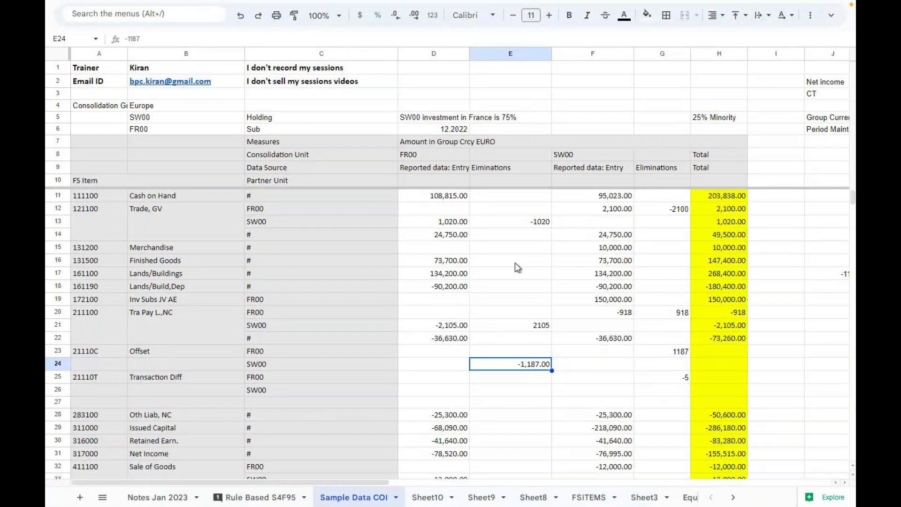
Enter 102 in FR00's Eliminations column, cell E26, as the transaction difference against partner SW00
left_click(264, 393)
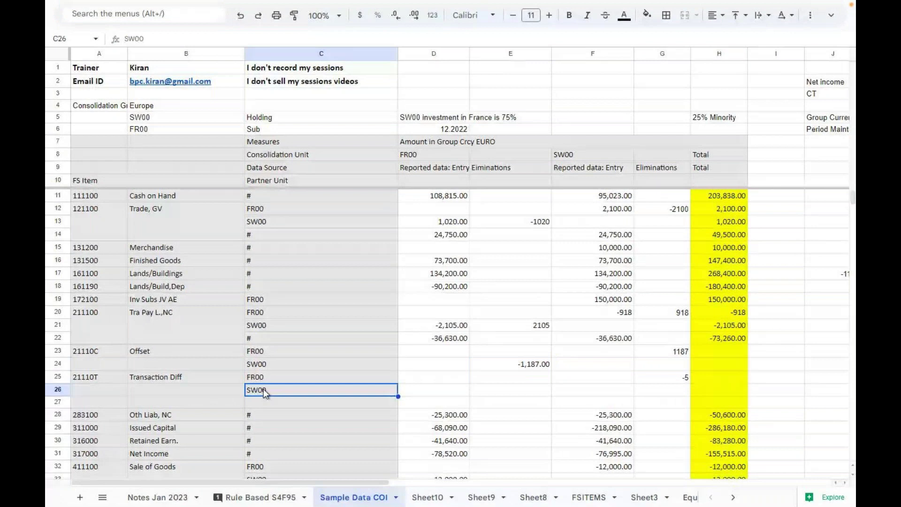
key("Right")
key("Right")
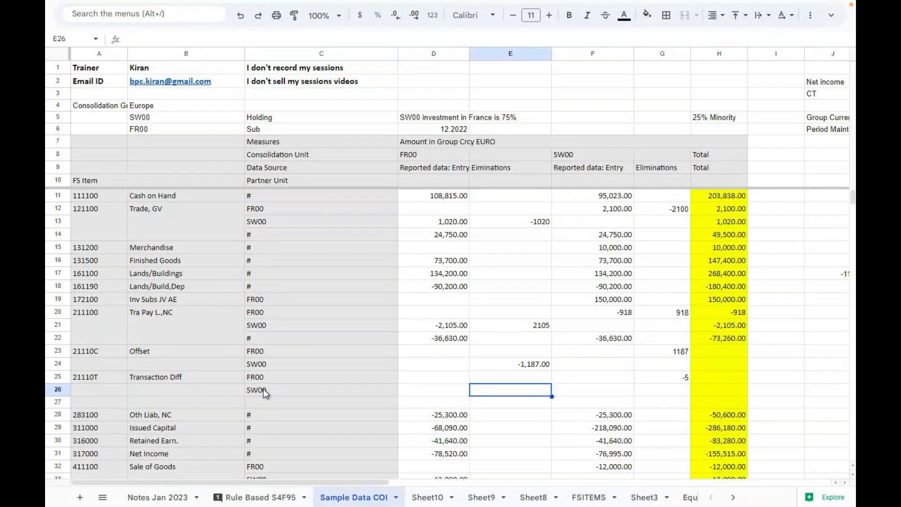
type("102")
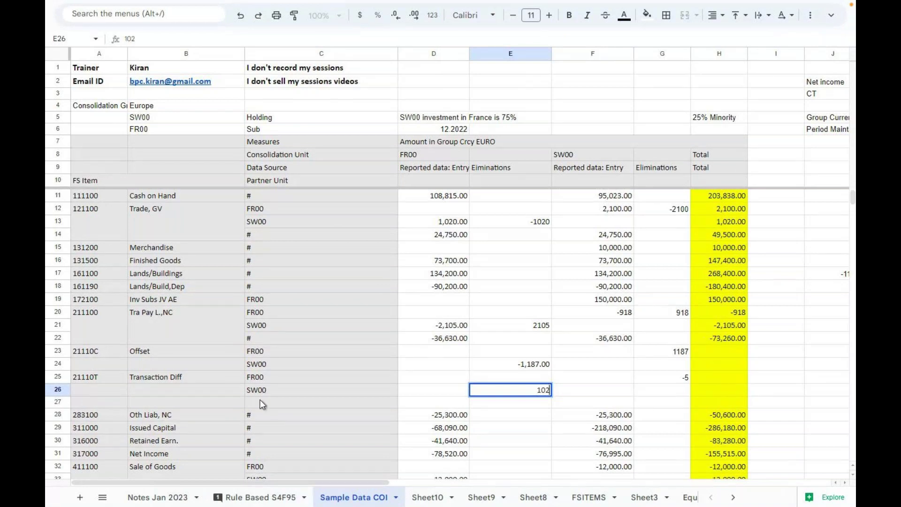
left_click(520, 390)
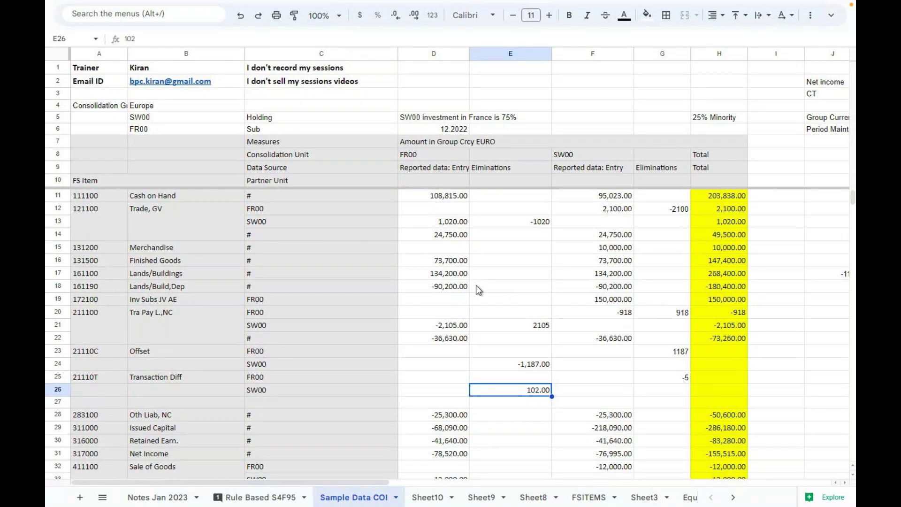
Compare the Offset and Transaction Diff elimination amounts of FR00 and SW00, along with SW00's Trade, GV elimination
left_click(526, 365)
left_click(649, 353)
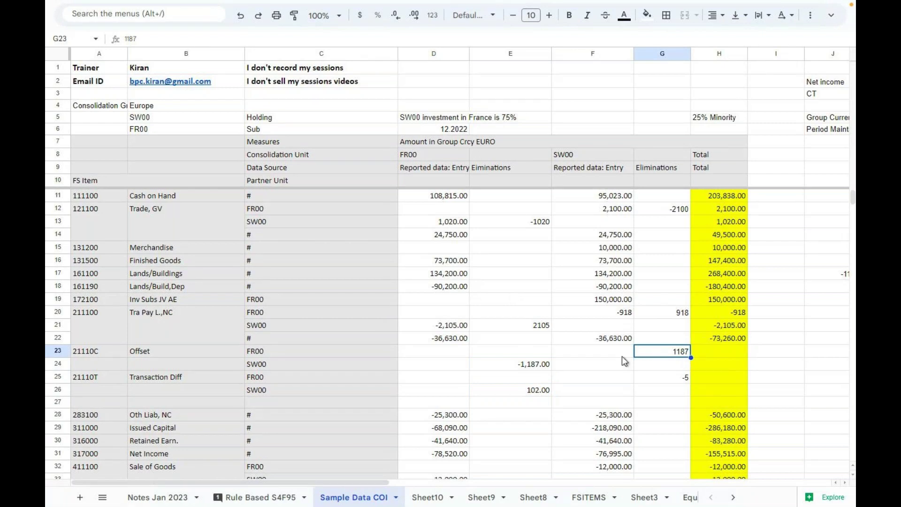
left_click(92, 378)
left_click(530, 390)
left_click(667, 377)
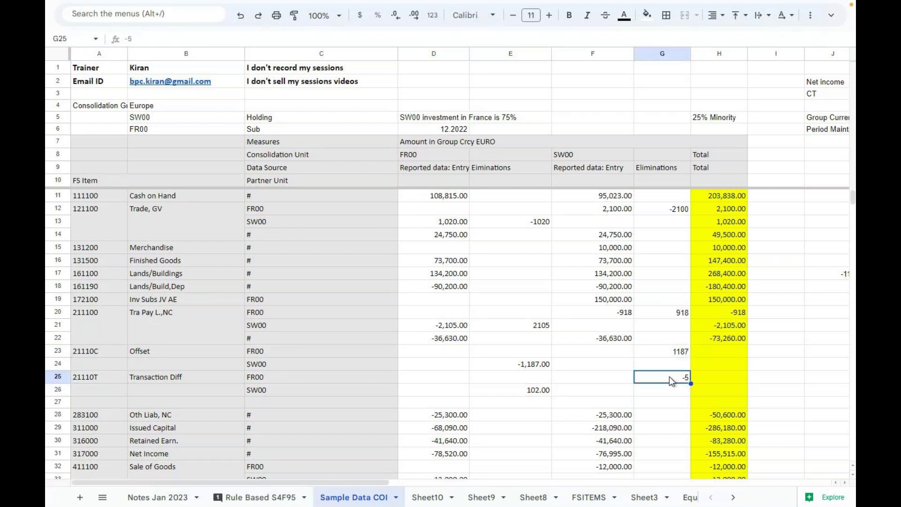
left_click(666, 210)
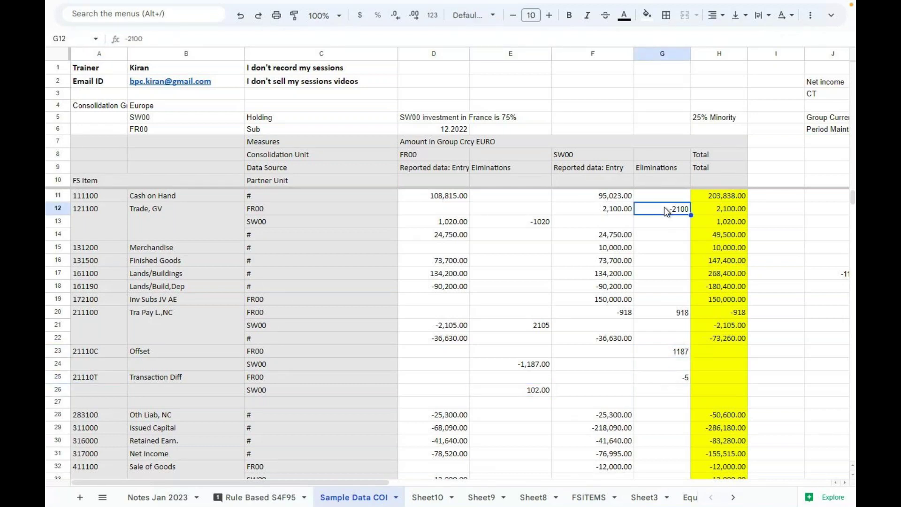
Examine the SW00 elimination entries from Trade, GV to Tra Pay L.,NC and compare the two units' Offset amounts
key("shift+Down")
key("shift+Down")
key("shift+Down")
key("shift+Down")
key("shift+Down")
key("shift+Down")
key("shift+Down")
key("shift+Down")
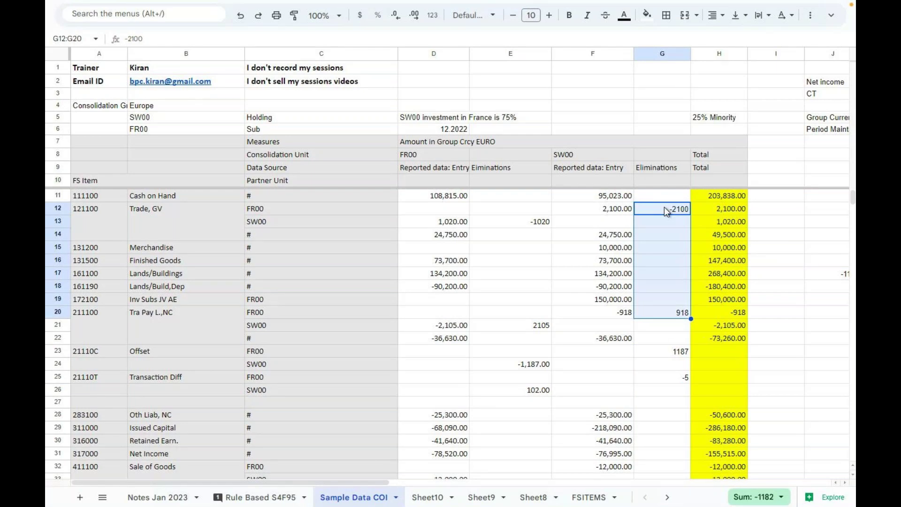
left_click(671, 355)
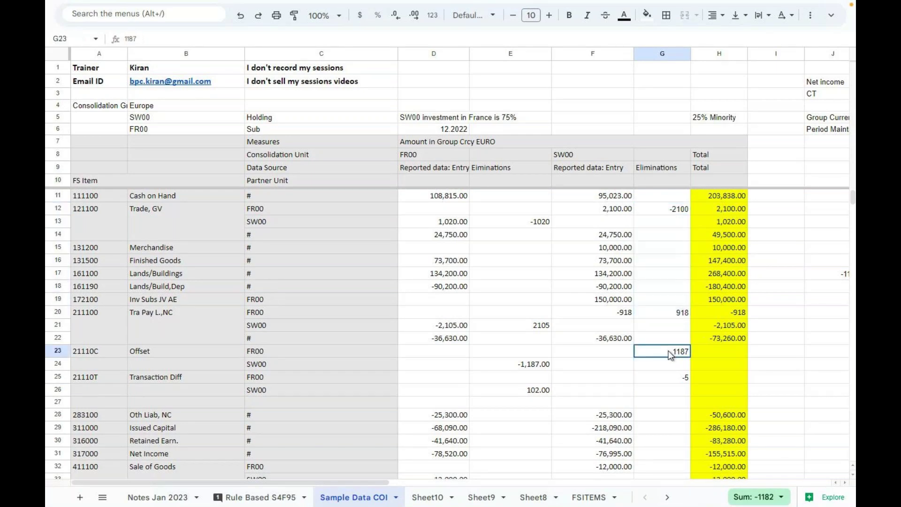
left_click(533, 365)
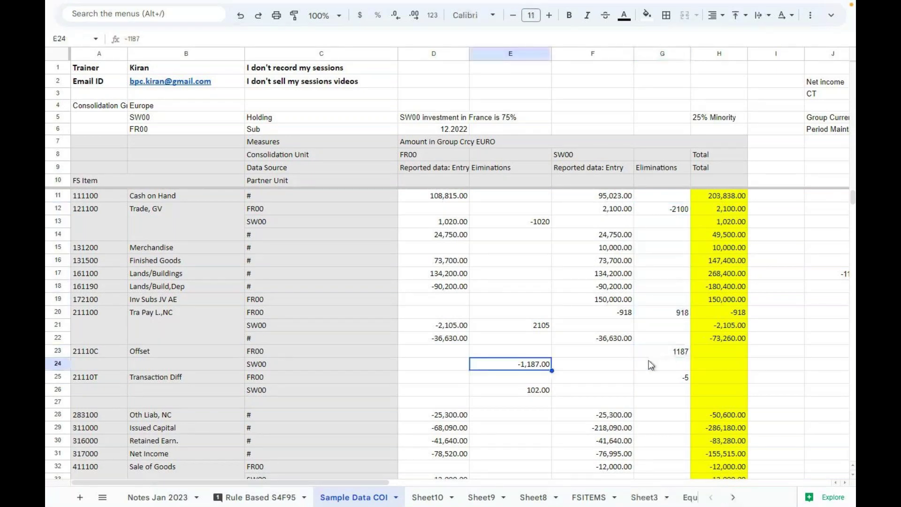
left_click(683, 351)
left_click(503, 364)
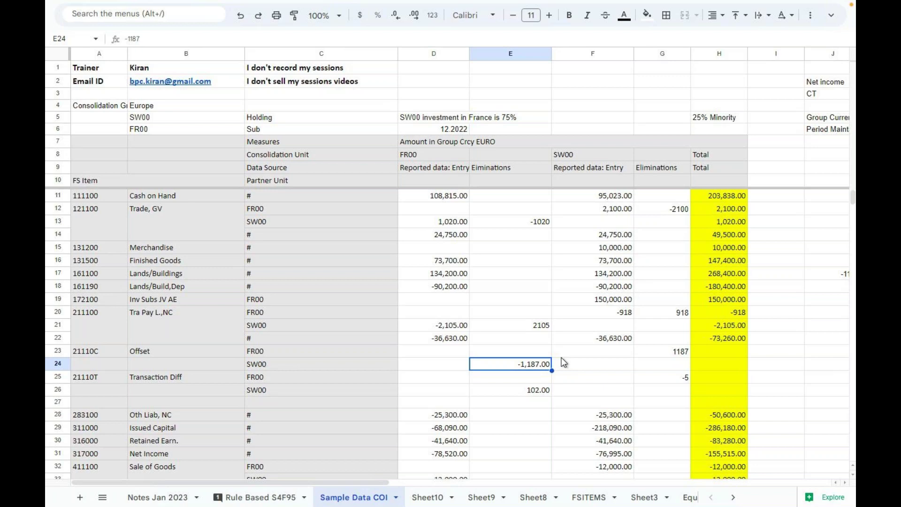
Add a note labelled "COI" in F2, with "Investment holding" in G2 and "Capital Subs" in G3
left_click(560, 74)
left_click(561, 83)
type("COI")
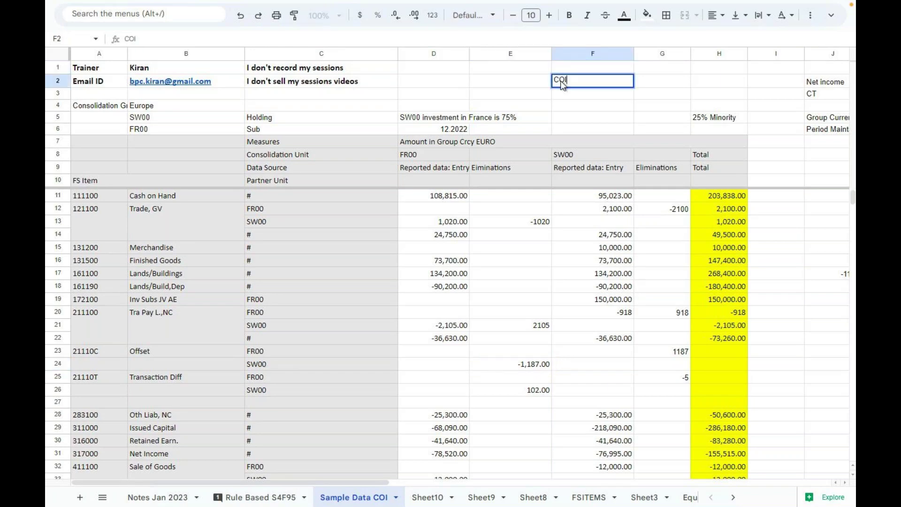
key("Tab")
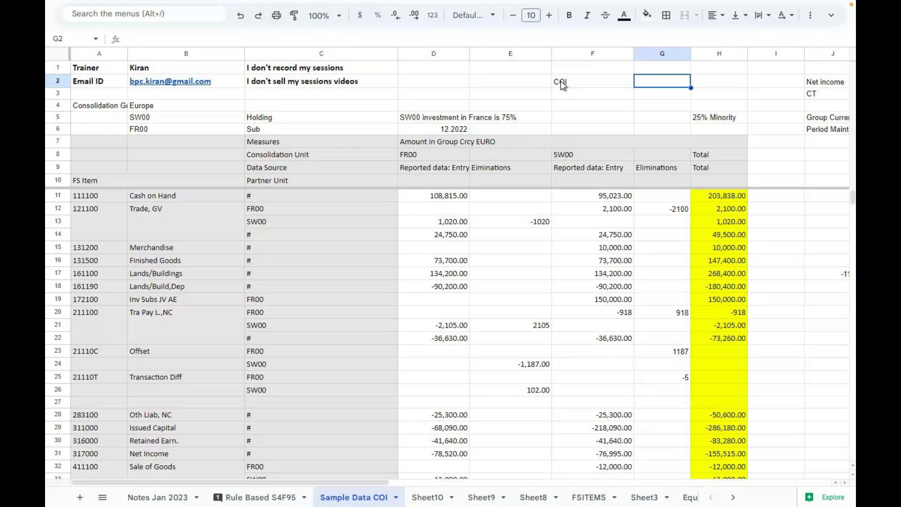
type("Investm")
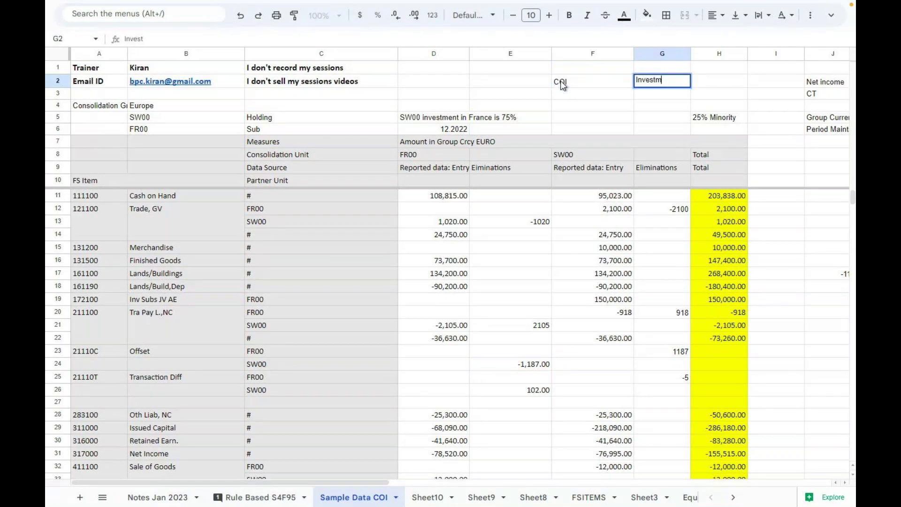
type("ent holding")
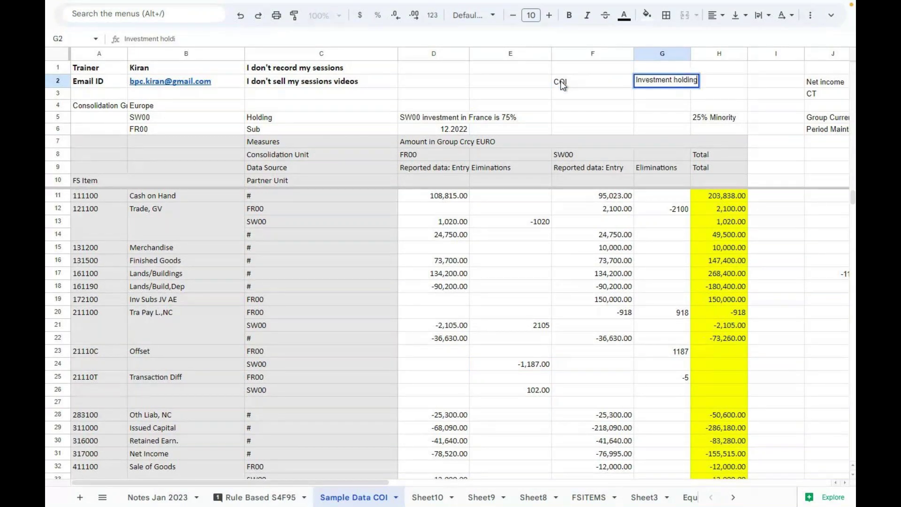
key("Return")
type("Capital ")
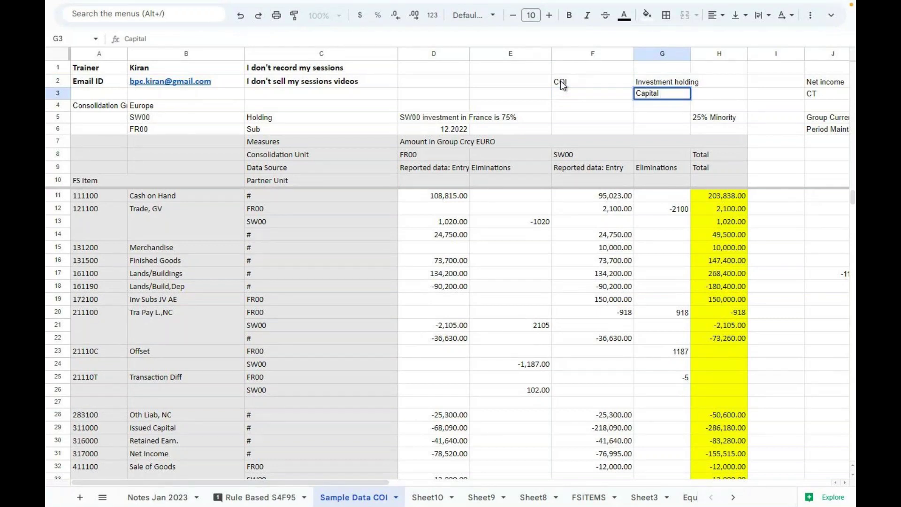
type("Subs")
key("Return")
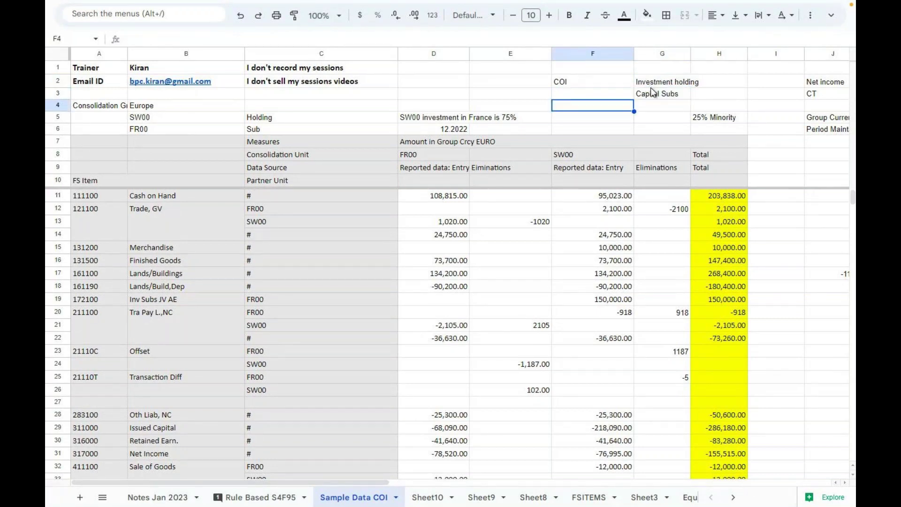
left_click(580, 85)
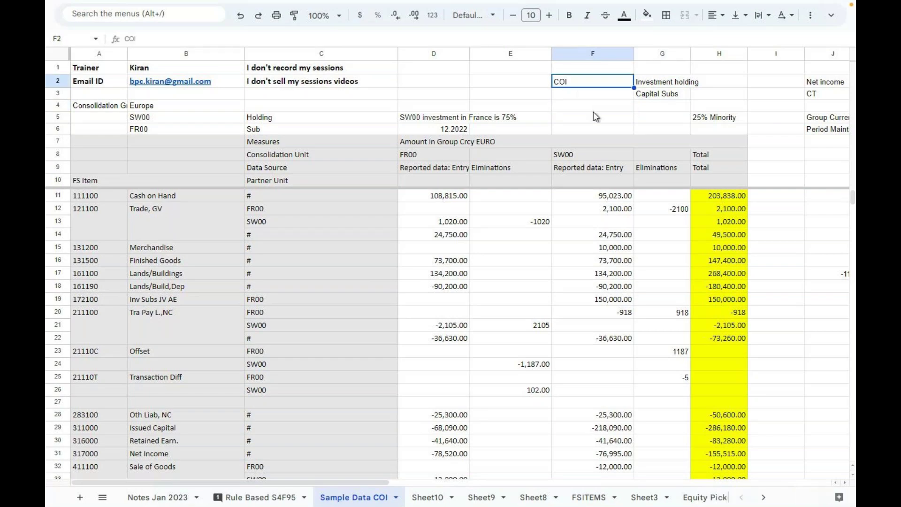
left_click(200, 303)
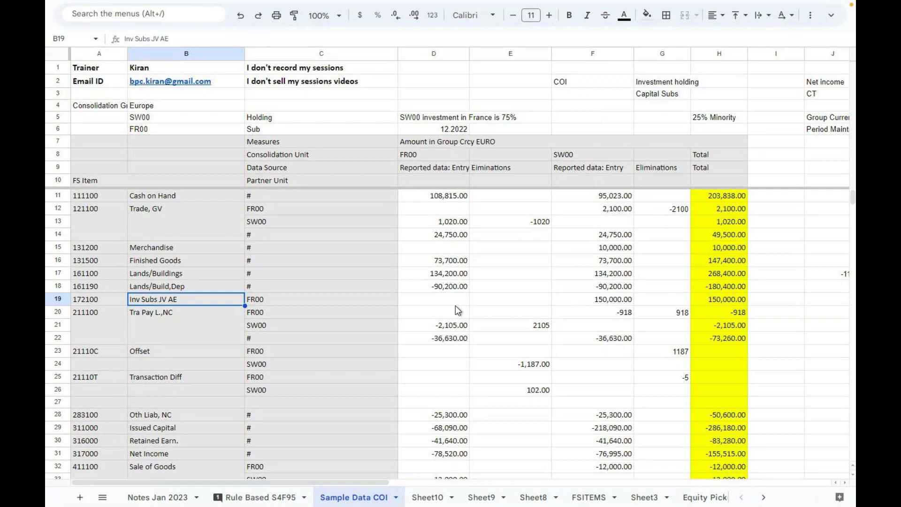
left_click(289, 300)
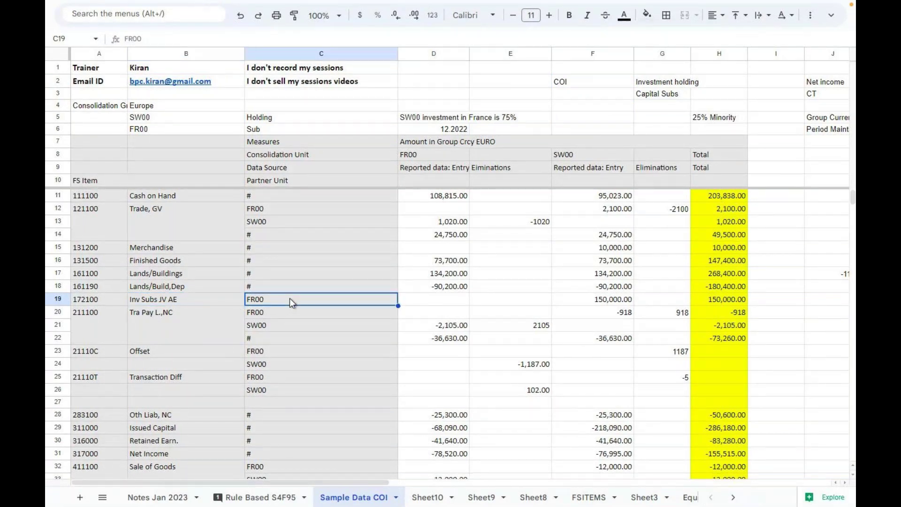
Insert an empty column after the FR00 eliminations and another one between the SW00 eliminations and the Total column
left_click(569, 54)
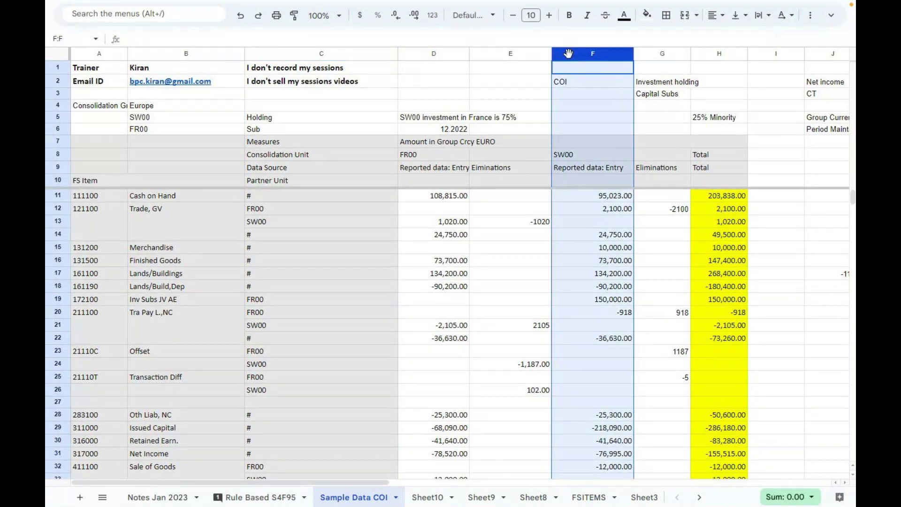
right_click(573, 55)
left_click(610, 149)
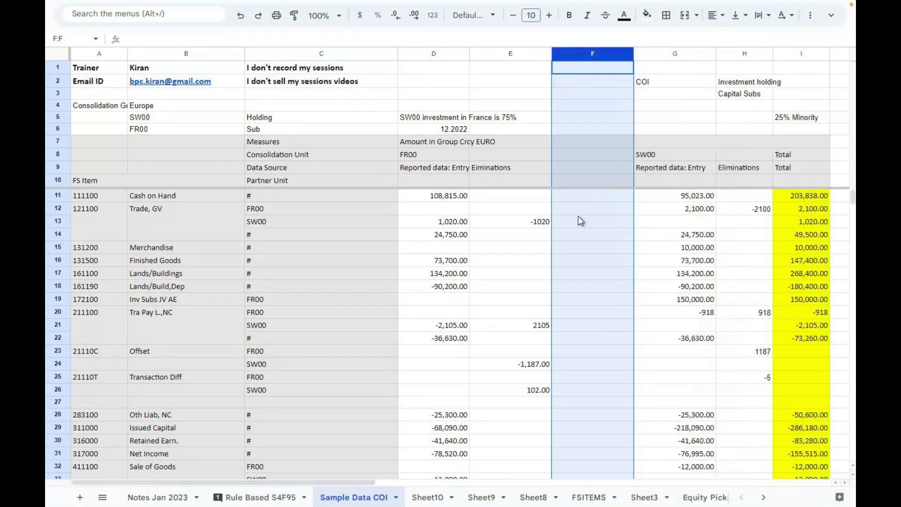
left_click(580, 221)
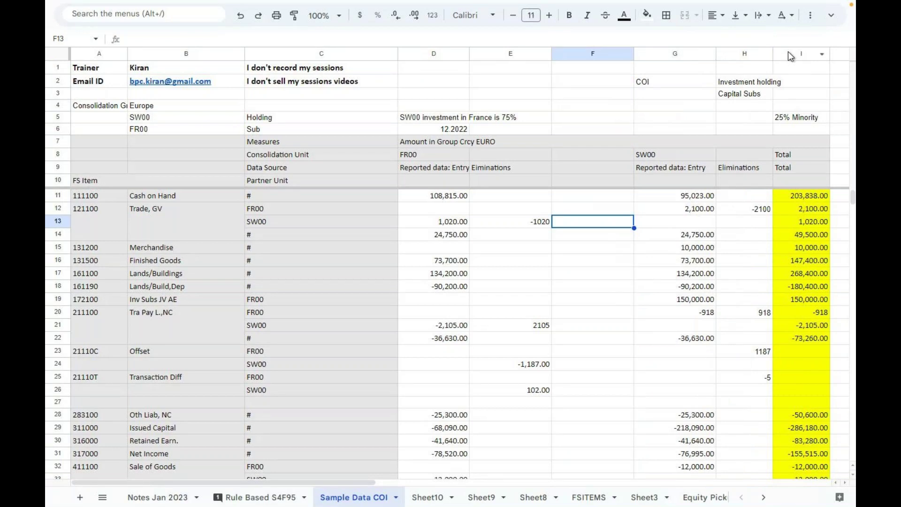
right_click(788, 56)
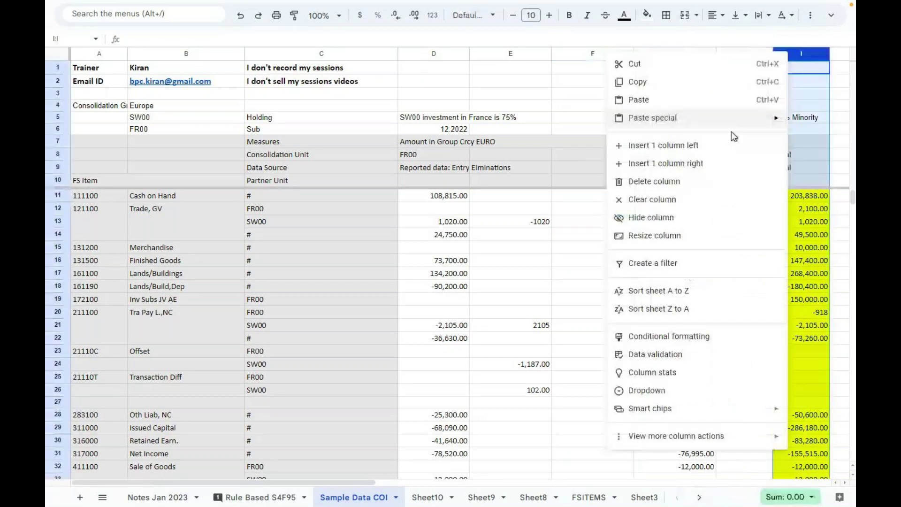
left_click(714, 155)
Remove the yellow fill from I11:I40 in the new column by copying the blank, unfilled cell I4 over it
left_click(580, 324)
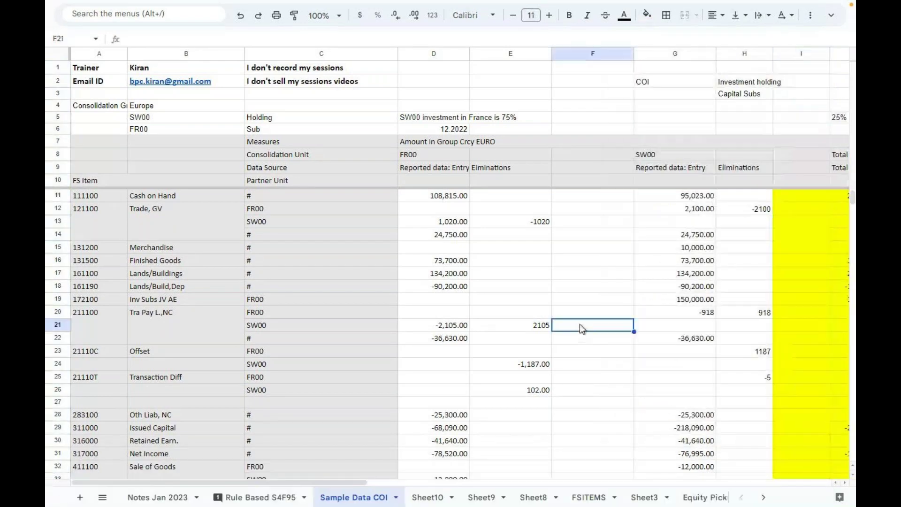
key("Right")
key("Right")
key("Right")
key("Right")
key("Right")
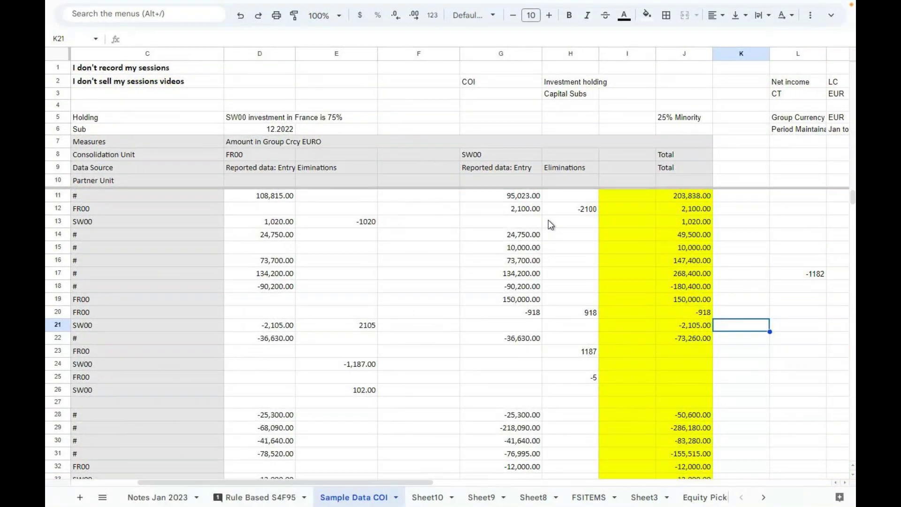
left_click(621, 106)
key("ctrl+c")
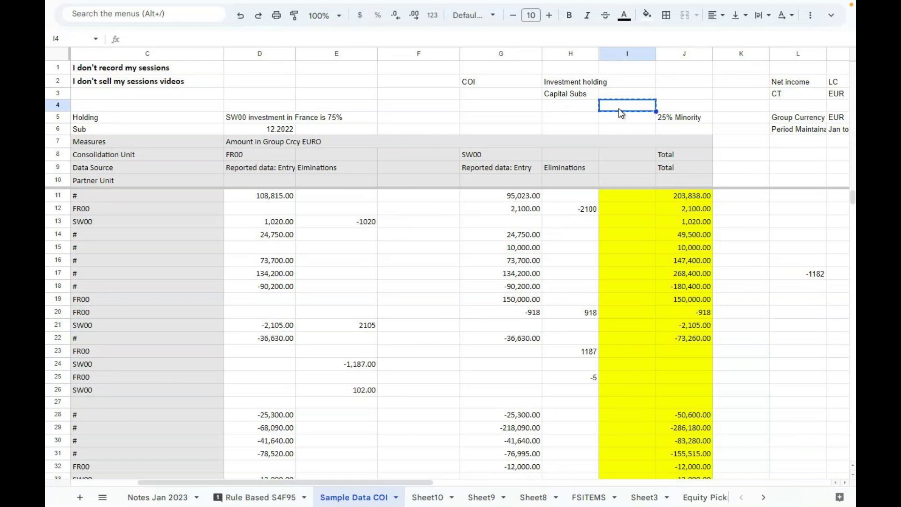
left_click(616, 198)
key("shift+Down")
key("shift+Down")
key("shift+Down")
key("shift+Down")
key("shift+Down")
key("shift+Down")
key("shift+Down")
key("shift+Down")
key("shift+Down")
key("shift+Down")
key("shift+Down")
key("shift+Down")
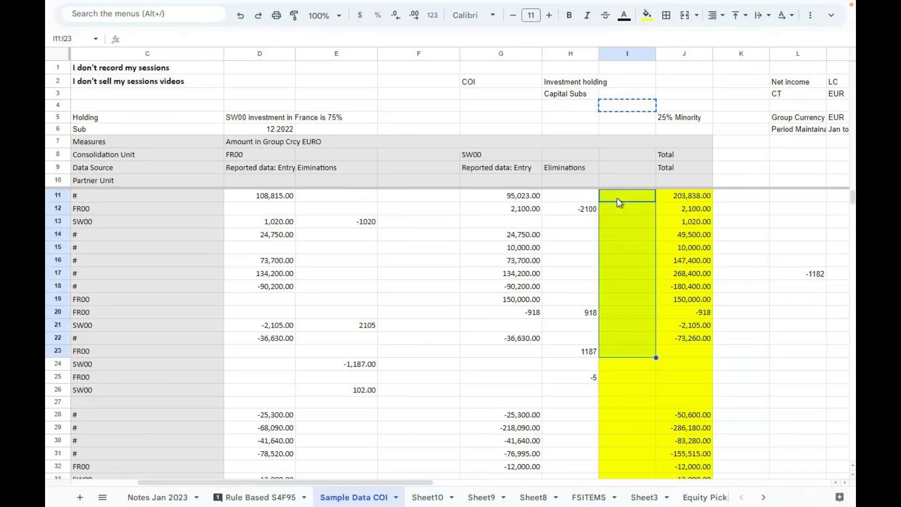
key("shift+Down")
key("shift+Down")
key("shift+Down")
key("shift+Down")
key("shift+Down")
key("shift+Down")
key("shift+Down")
key("shift+Down")
key("shift+Down")
key("shift+Down")
key("shift+Down")
key("shift+Down")
key("shift+Down")
key("shift+Down")
key("shift+Down")
key("shift+Down")
key("shift+Down")
key("shift+Down")
key("shift+Down")
key("shift+Down")
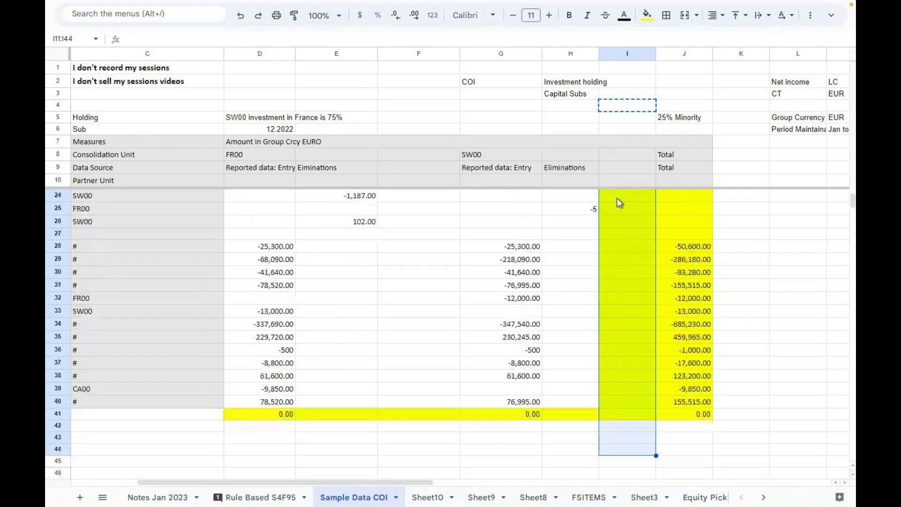
key("shift+Up")
key("shift+Up")
key("shift+Up")
key("shift+Up")
key("ctrl+v")
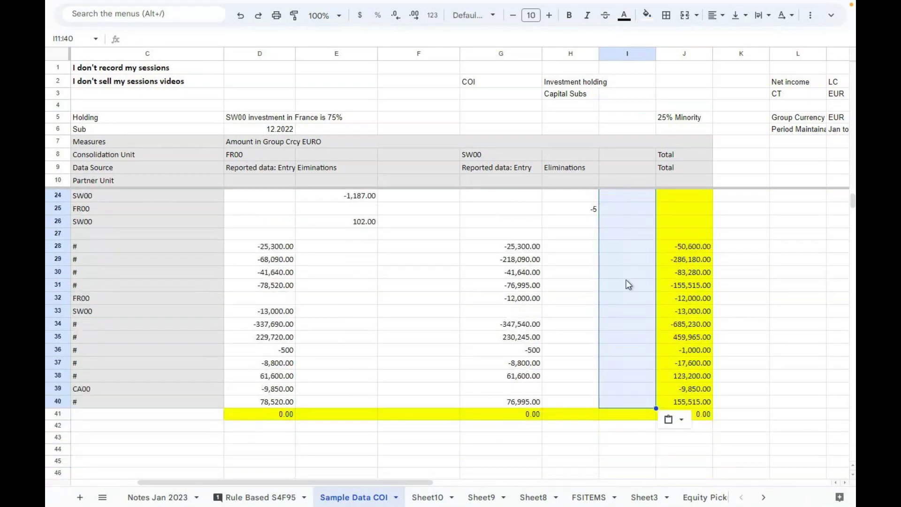
left_click(625, 312)
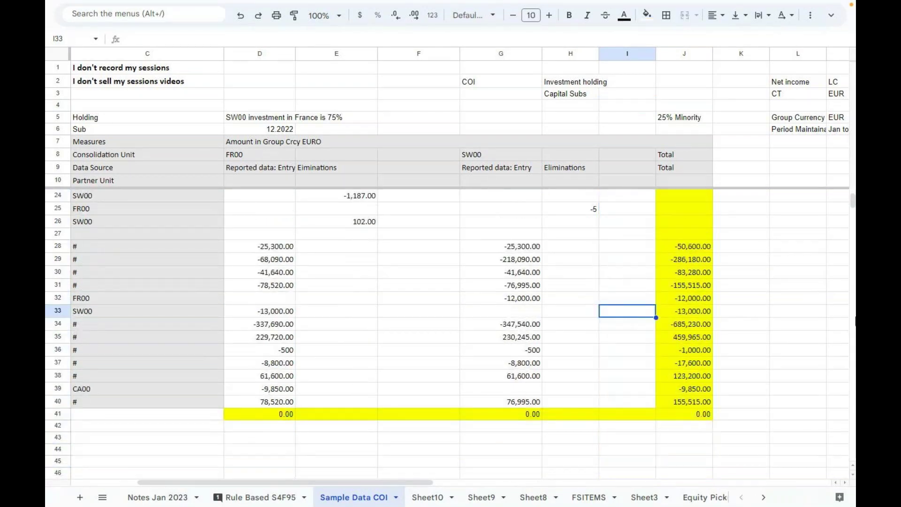
Label the two new columns in the Data Source row: "COI Eliminataion" in F9 and "COI Elimination" in I9
scroll(853, 197, "up", 5)
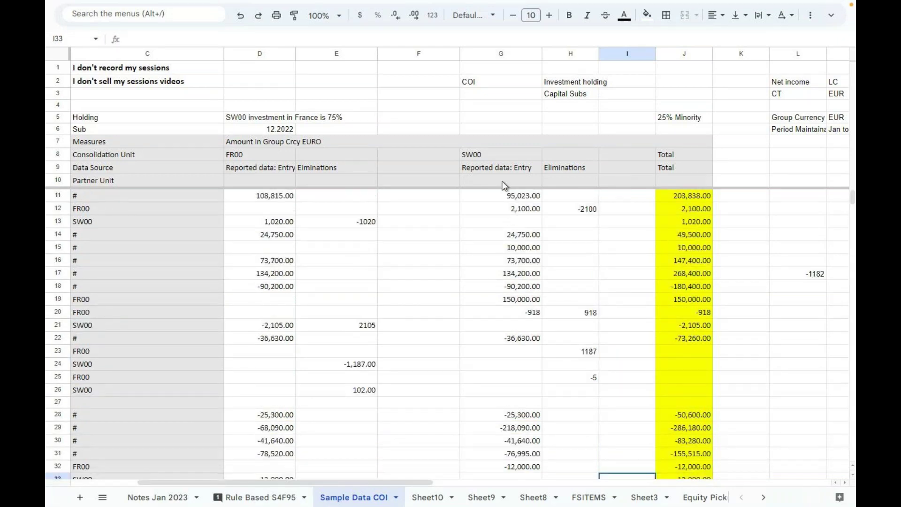
left_click(391, 168)
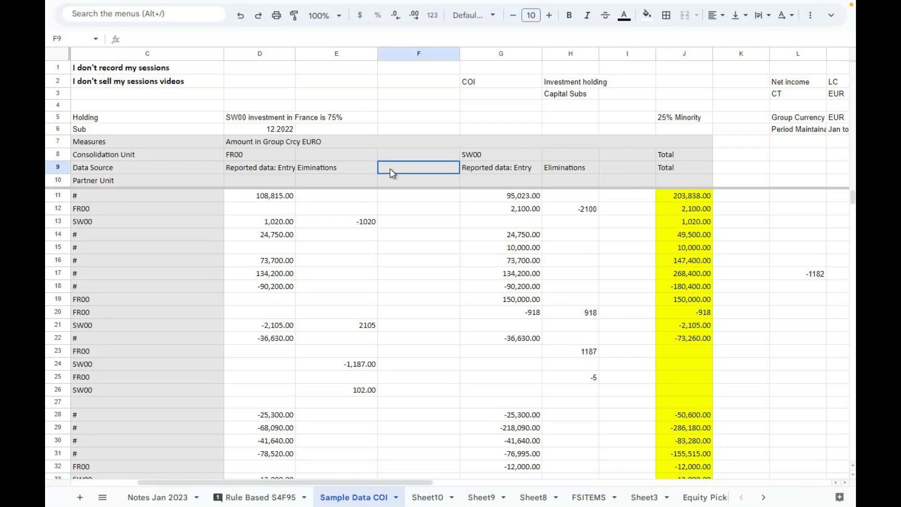
type("COI")
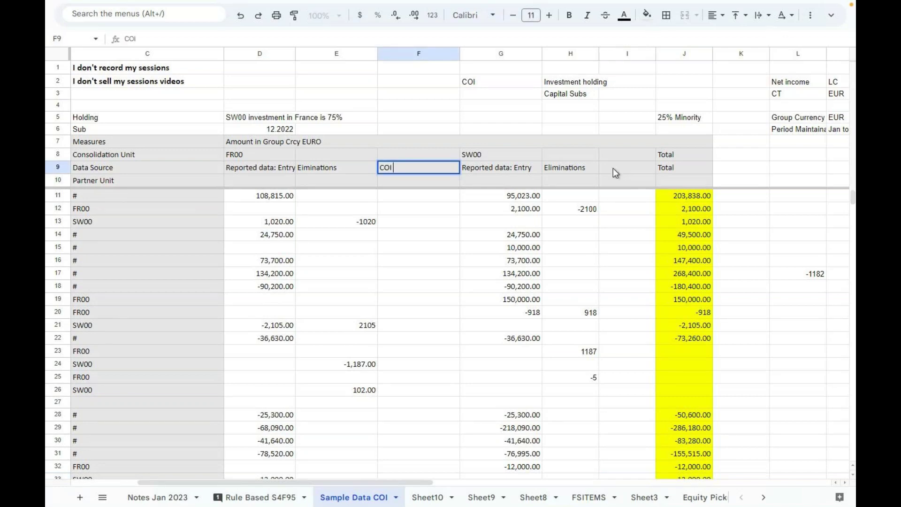
type(" Eliminataion")
left_click(613, 168)
type("COI")
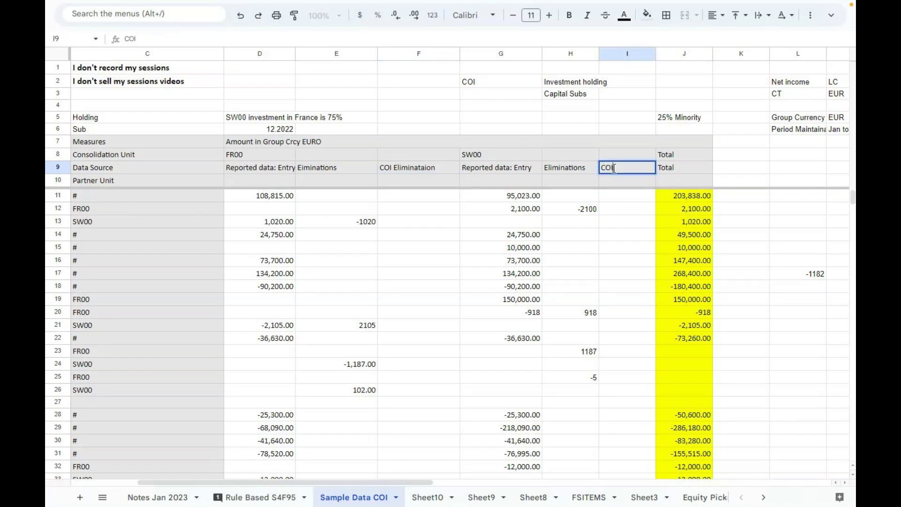
type(" Elimination")
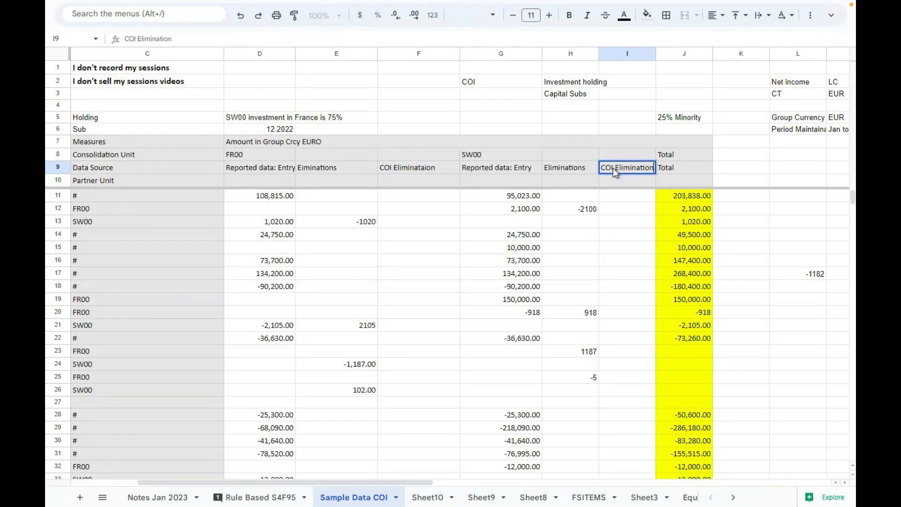
key("Return")
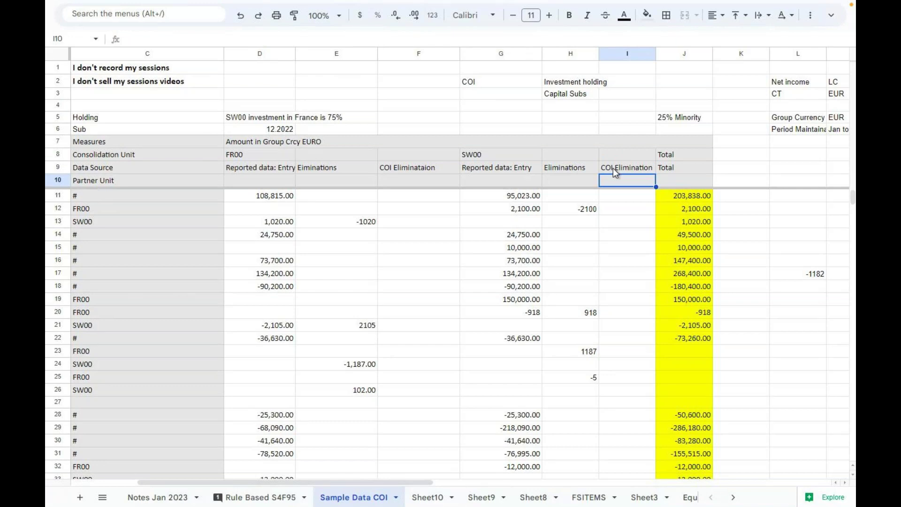
left_click(620, 210)
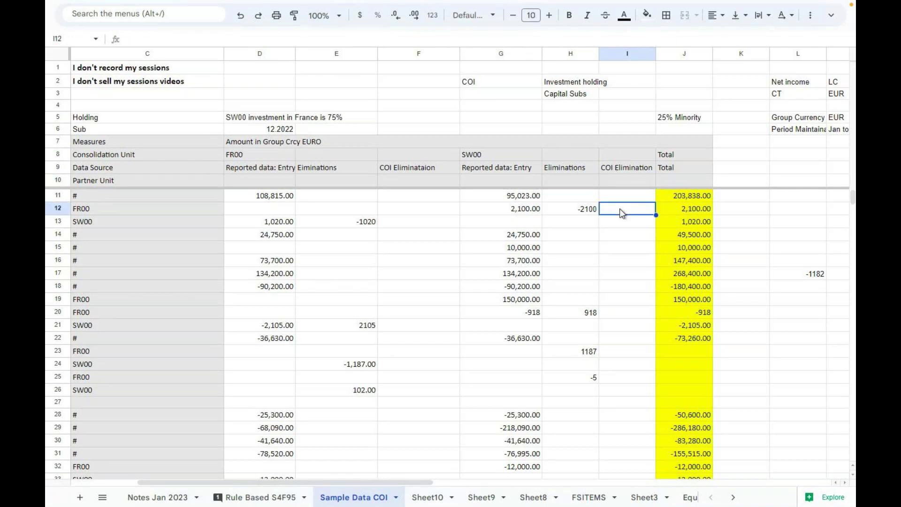
left_click(427, 382)
key("Left")
key("Left")
key("Left")
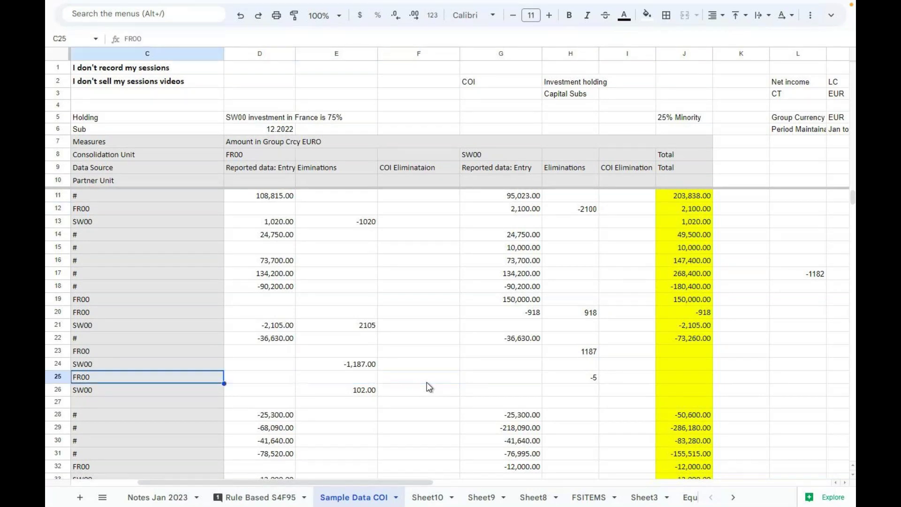
key("Left")
key("Left")
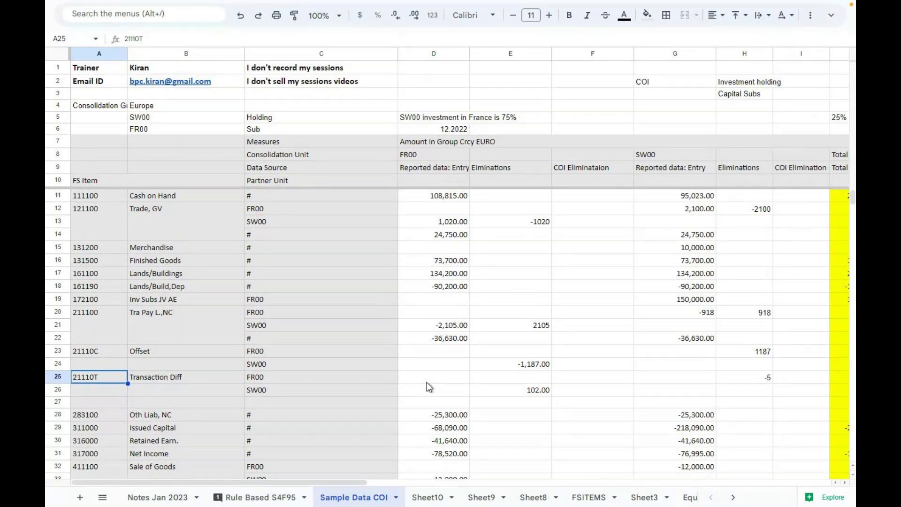
Add the note "Investment Elimination from Holding Company" in O15, with "SW00" in Q15
left_click_drag(362, 482, 553, 501)
left_click(608, 249)
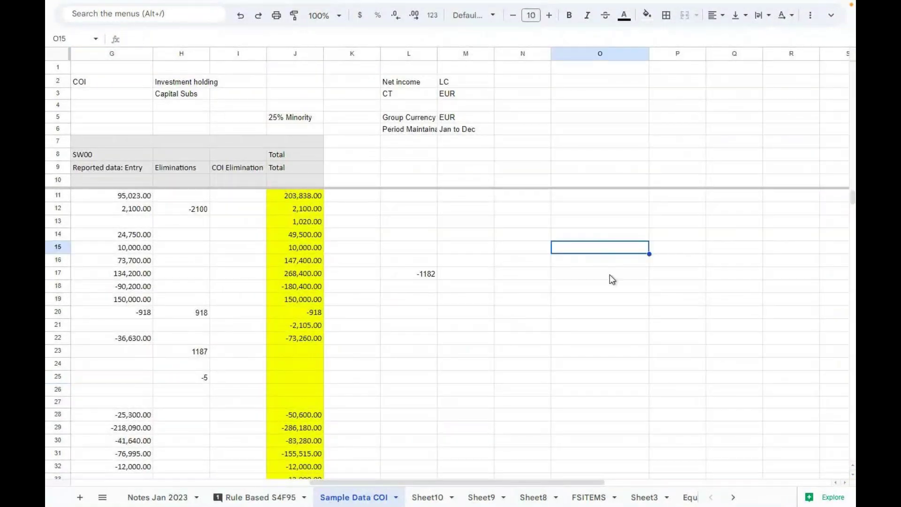
key("Return")
type("Investment ")
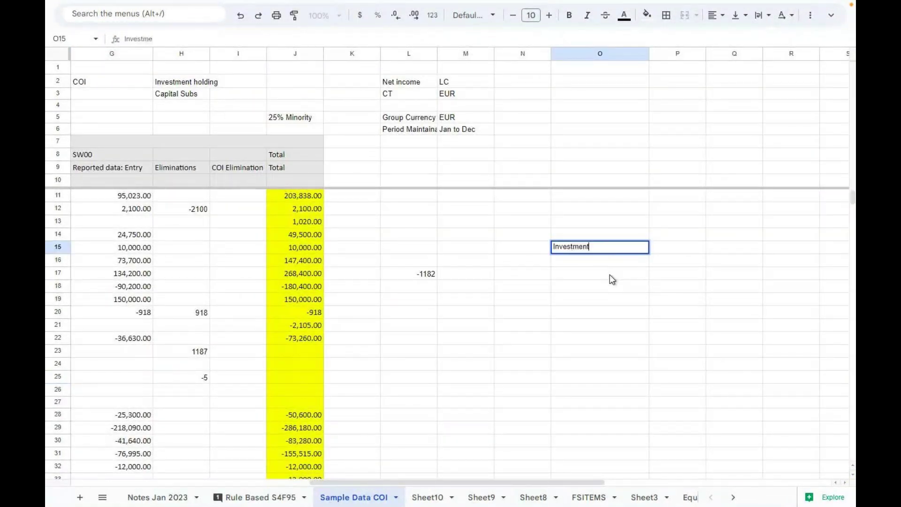
type("Elimination fro")
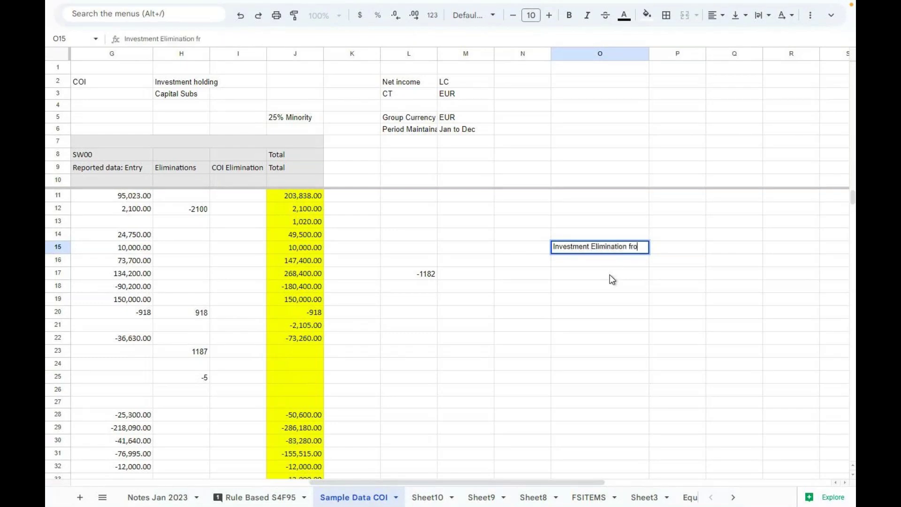
type("m Holding")
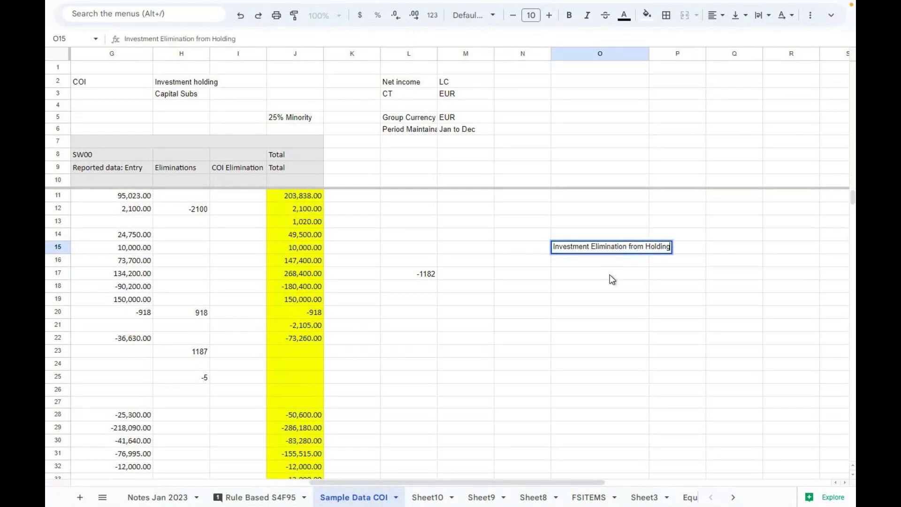
type(" Company")
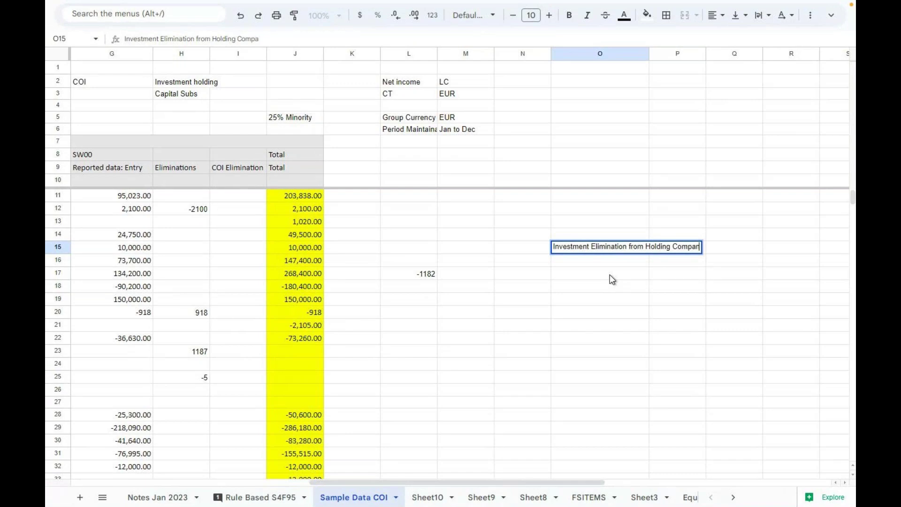
key("Tab")
key("Tab")
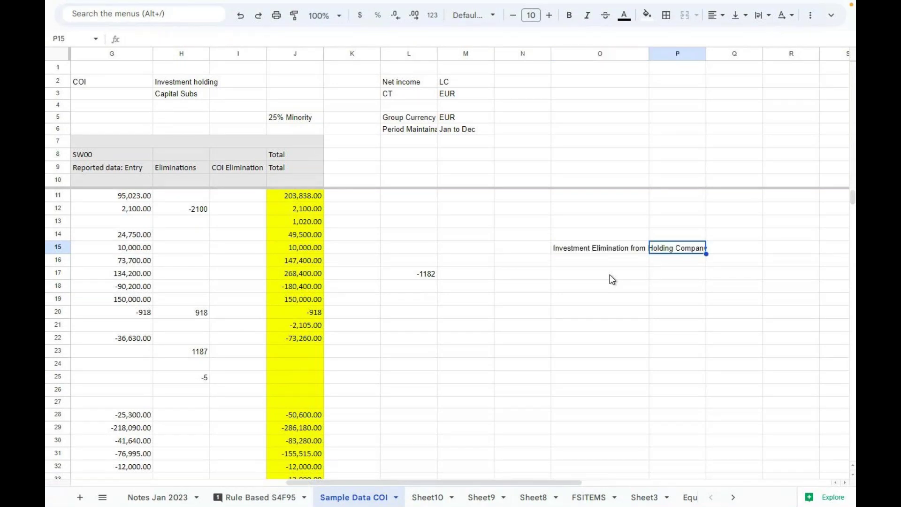
type("SW00")
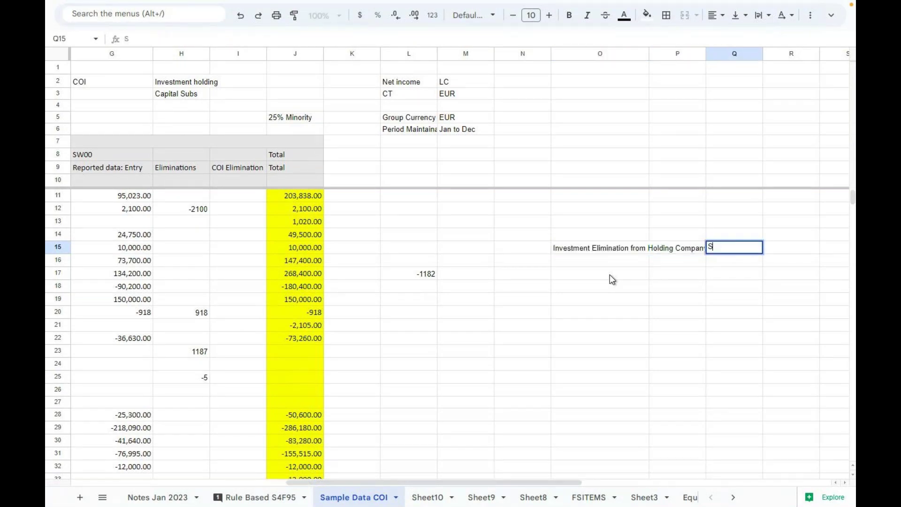
key("Return")
Add the note "Capital Elimination from the Subs" in O16, with "FR00" in Q16
type("Ca")
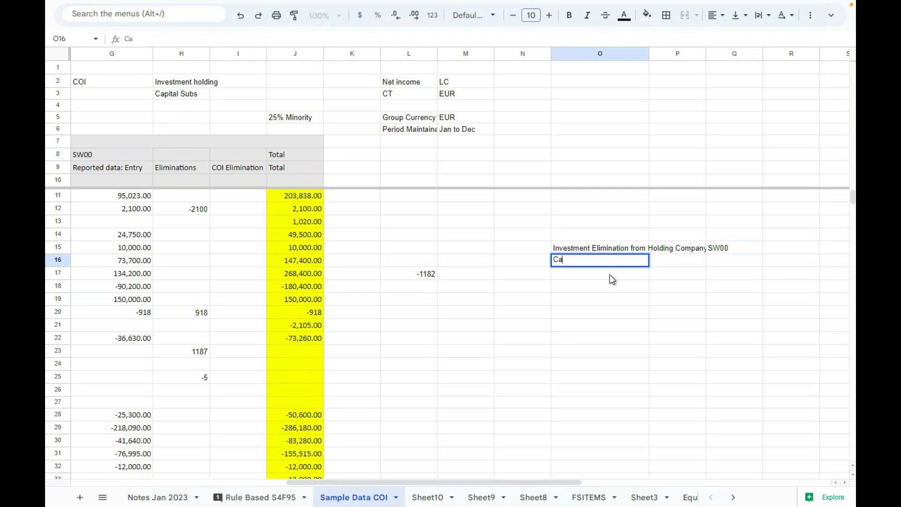
type("pital Elimination from Su")
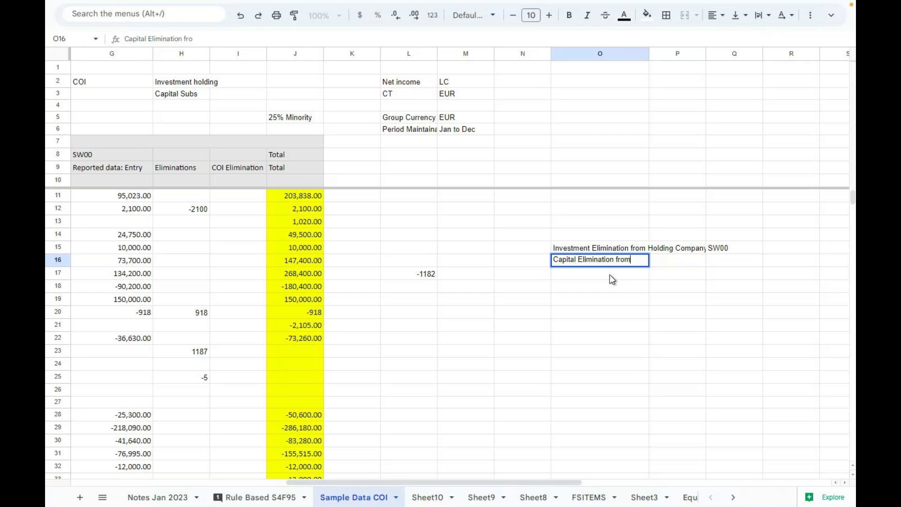
key("BackSpace")
key("BackSpace")
type("the Subs")
key("Tab")
key("Tab")
type("FR00")
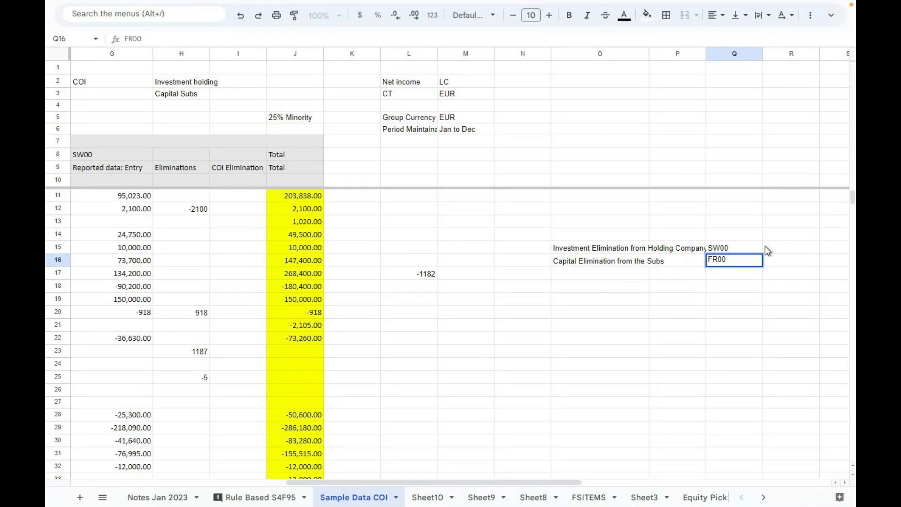
Enter 100% in R15 and R16 for the investment and capital elimination rows
left_click(768, 248)
double_click(768, 247)
type("100")
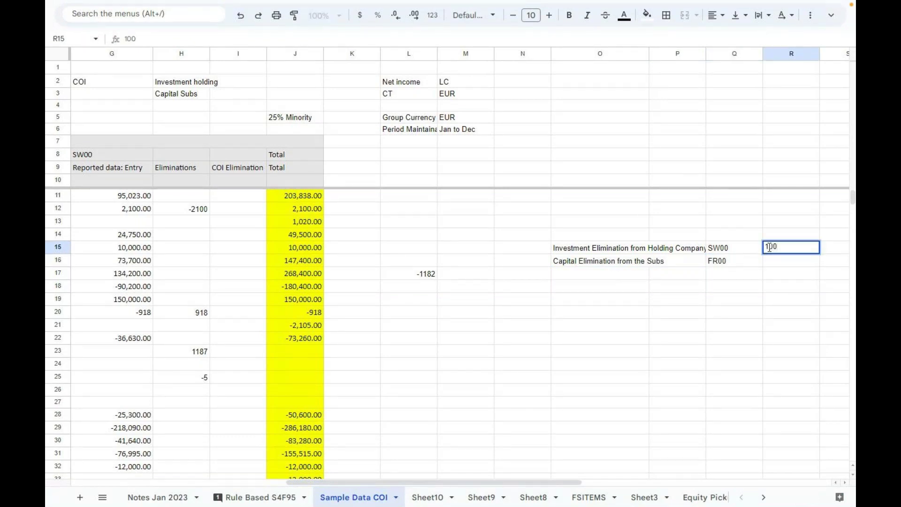
type("%")
key("Return")
type("100%")
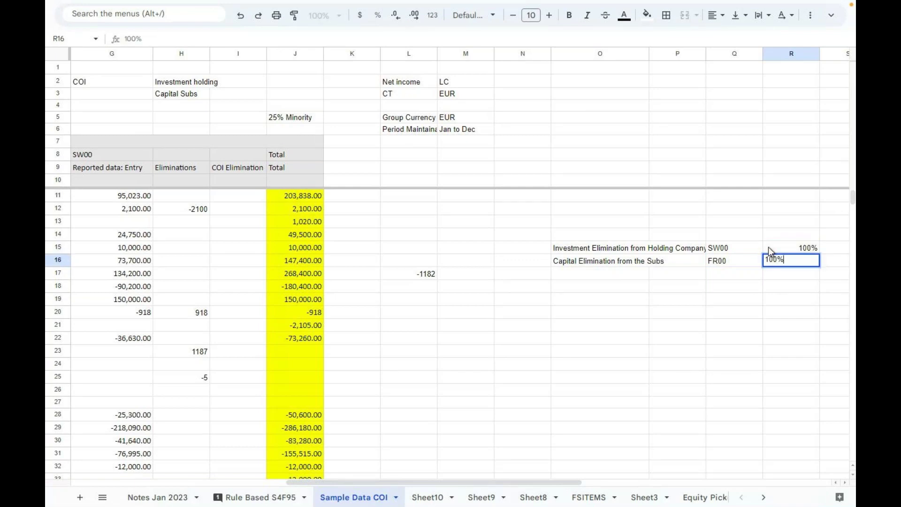
key("Return")
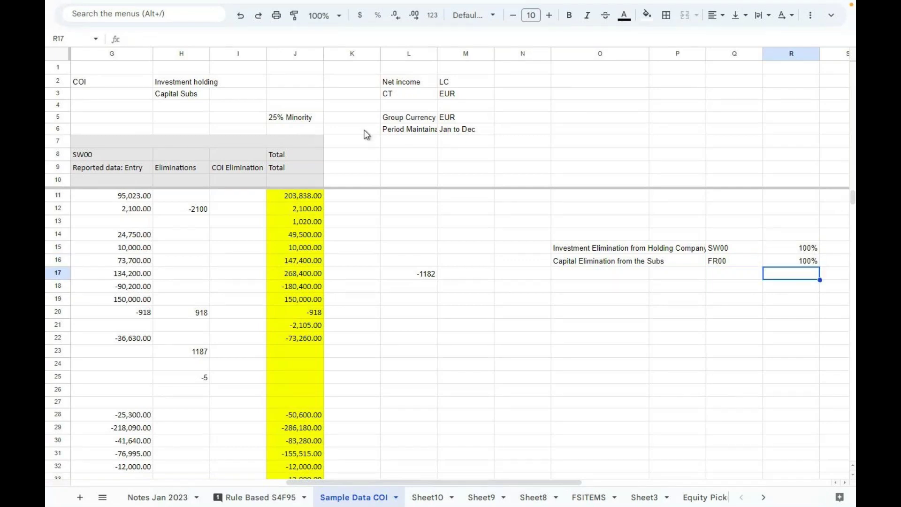
Add the note "Calculate Minority" in O17, with "FR00" in Q17
left_click(594, 276)
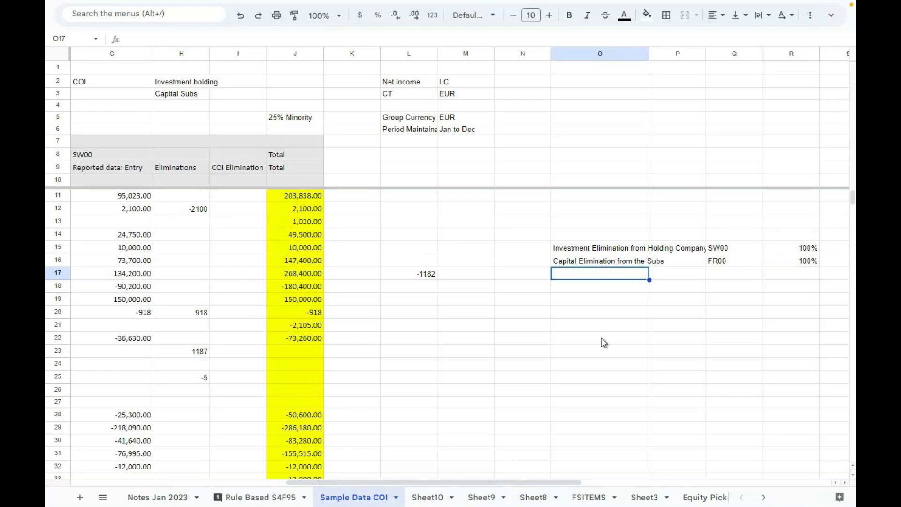
type("Calculate")
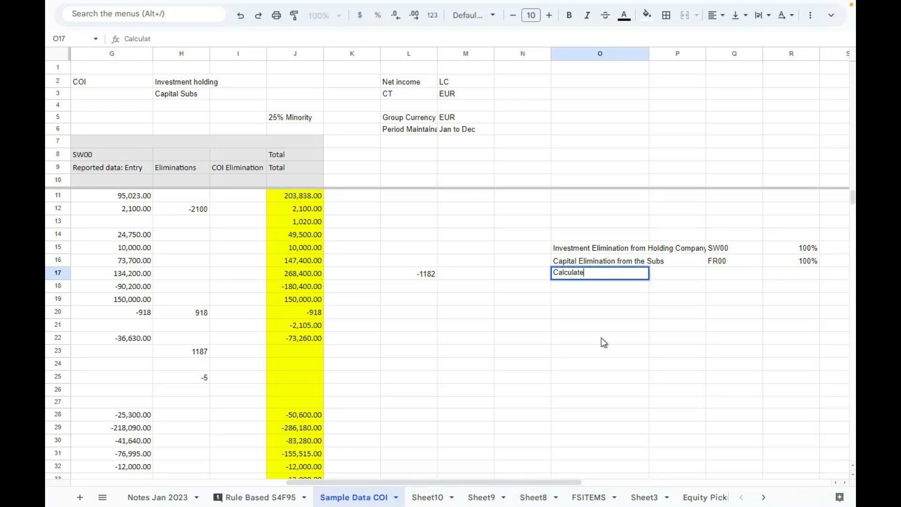
type(" Minority")
key("Tab")
key("Tab")
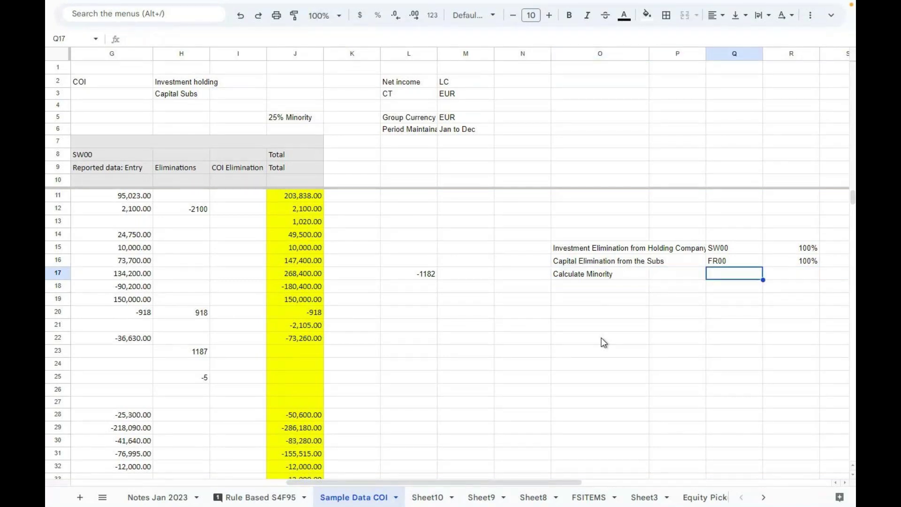
type("FR00")
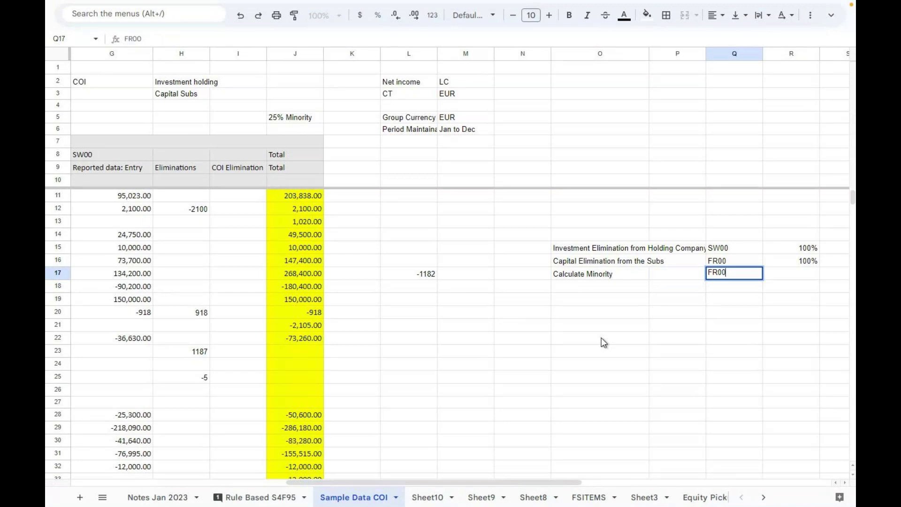
Add the heading "Europe" in Q13 above the unit codes and enter 25% in R17 for the minority row
left_click(712, 222)
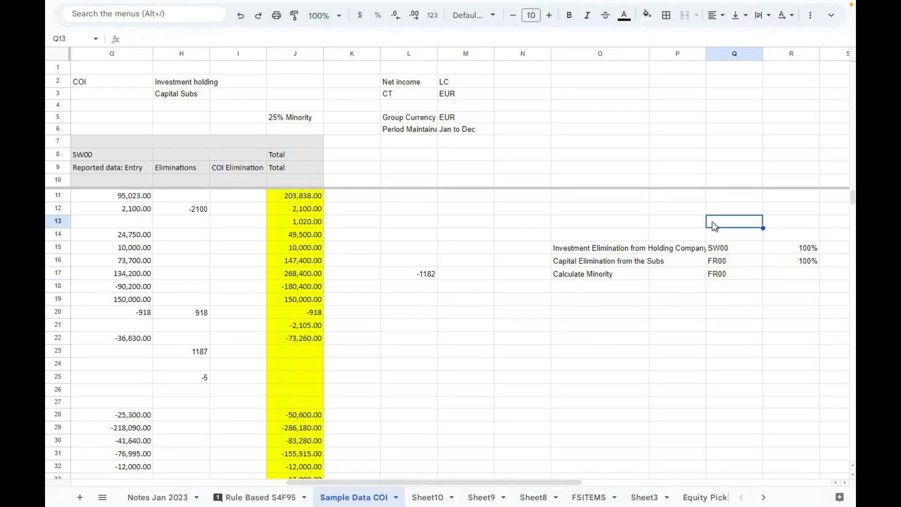
type("Europe")
left_click(726, 279)
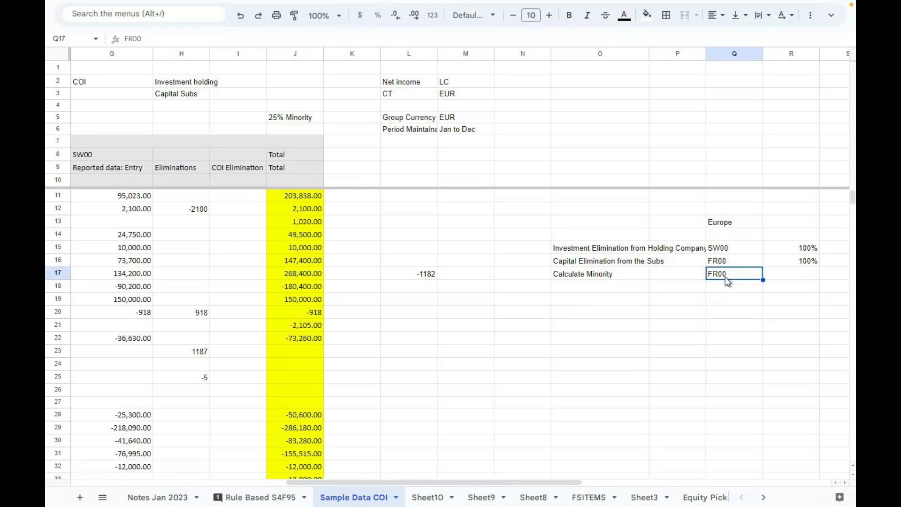
left_click(795, 277)
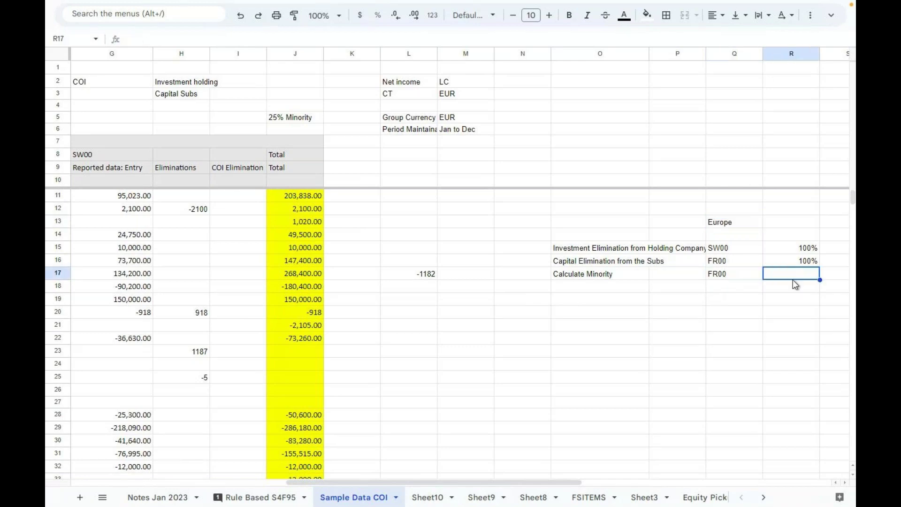
type("25%")
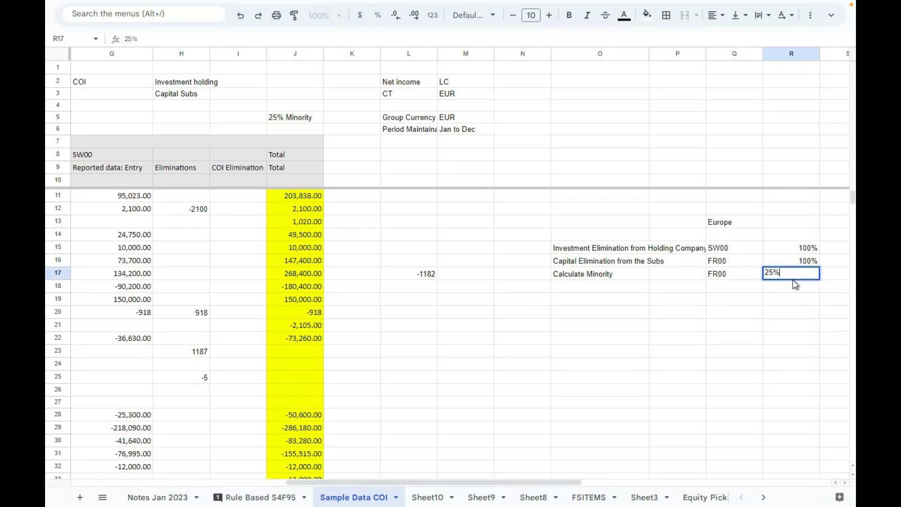
key("Return")
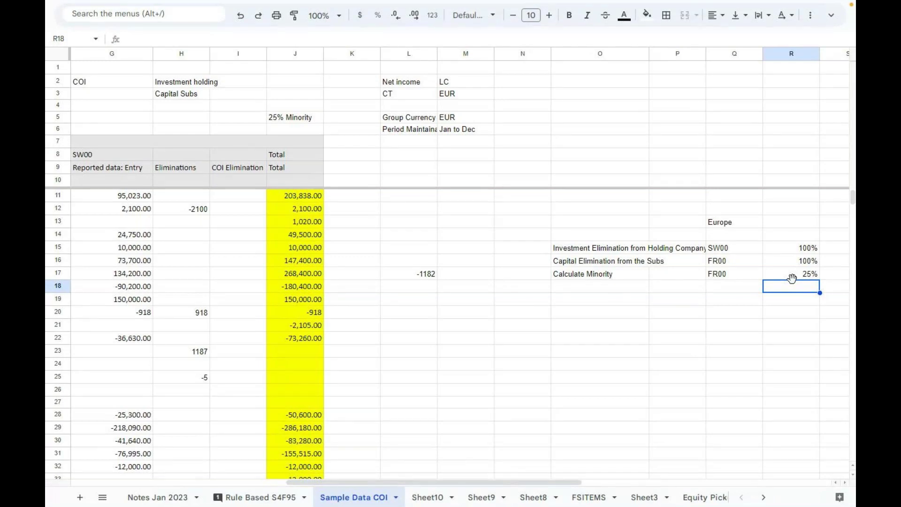
Add a row below the minority note with "Goodwill" in O18 and "FR00" in Q18
left_click(566, 288)
type("Goo")
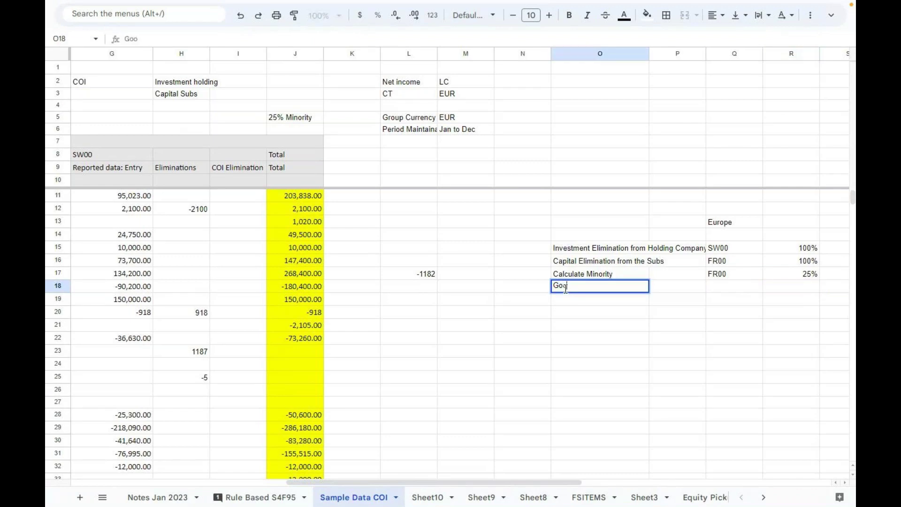
type("will")
key("Tab")
key("Tab")
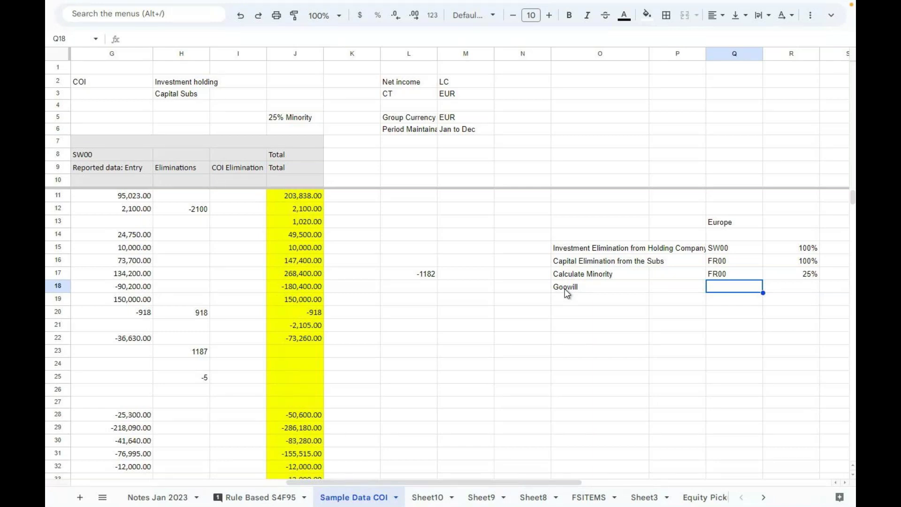
type("FR")
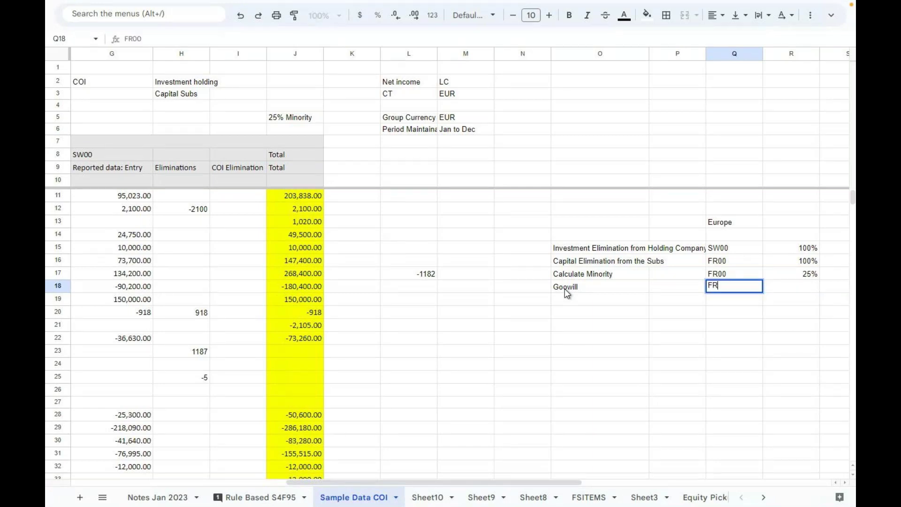
type("00")
key("Tab")
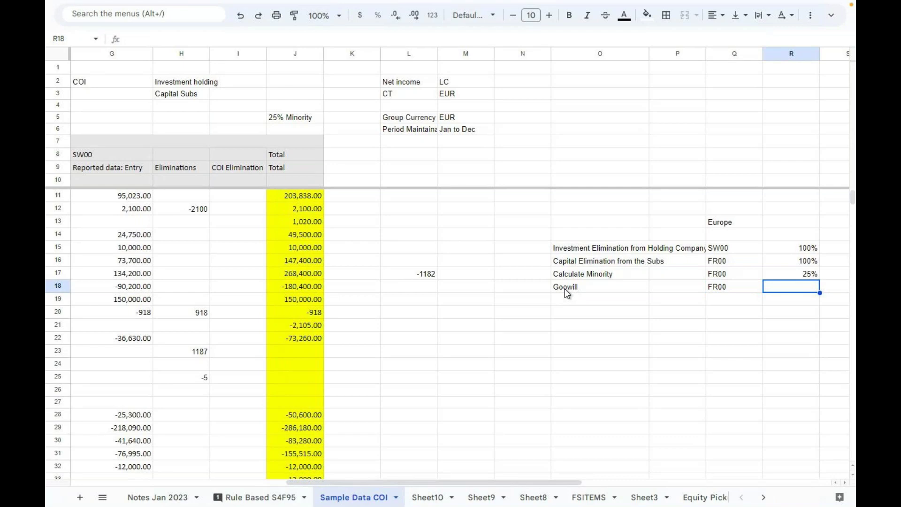
left_click(565, 289)
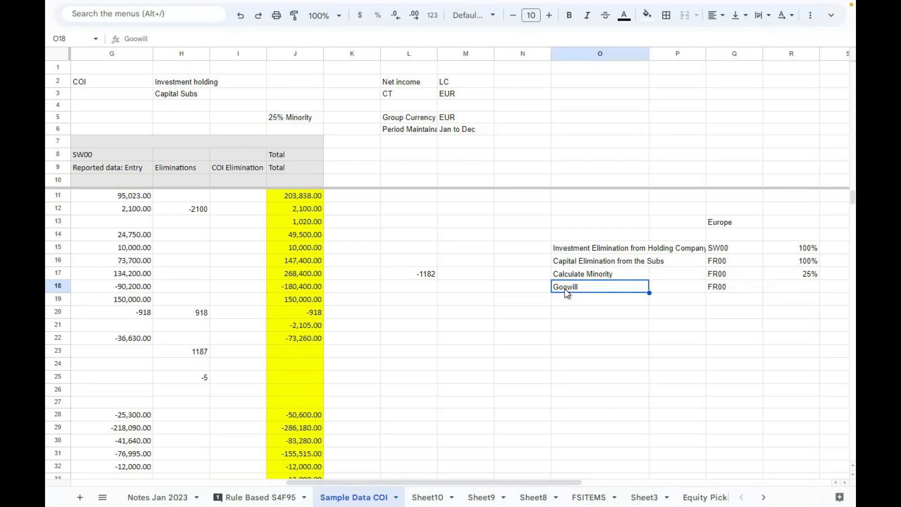
left_click(136, 40)
type("d")
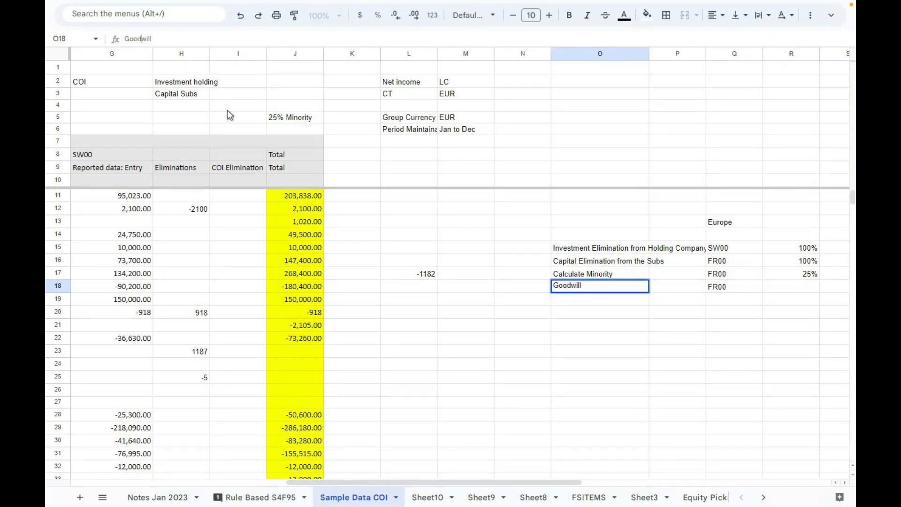
key("Tab")
Enter the goodwill formula as the text "Investment - 75% (Capital)" in R18
left_click(793, 286)
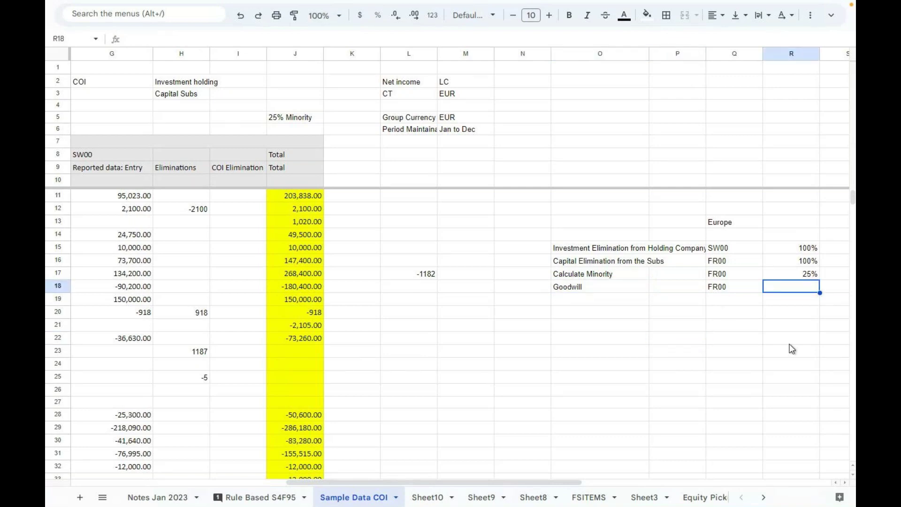
type("In")
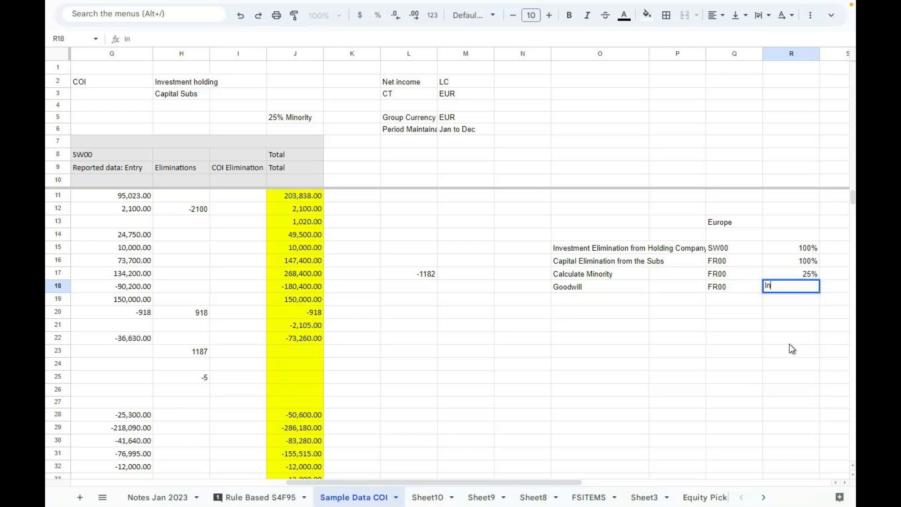
type("vestmet")
key("BackSpace")
type("nt")
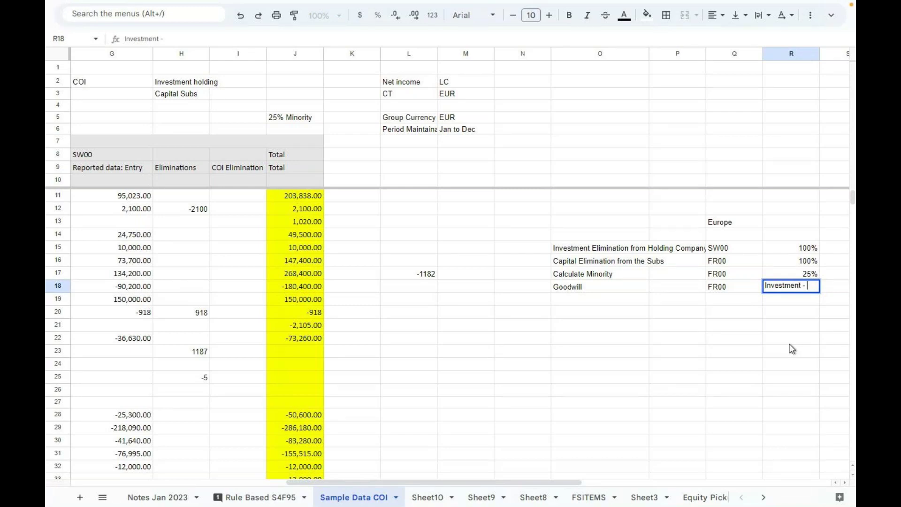
type(" - 75% (Capti")
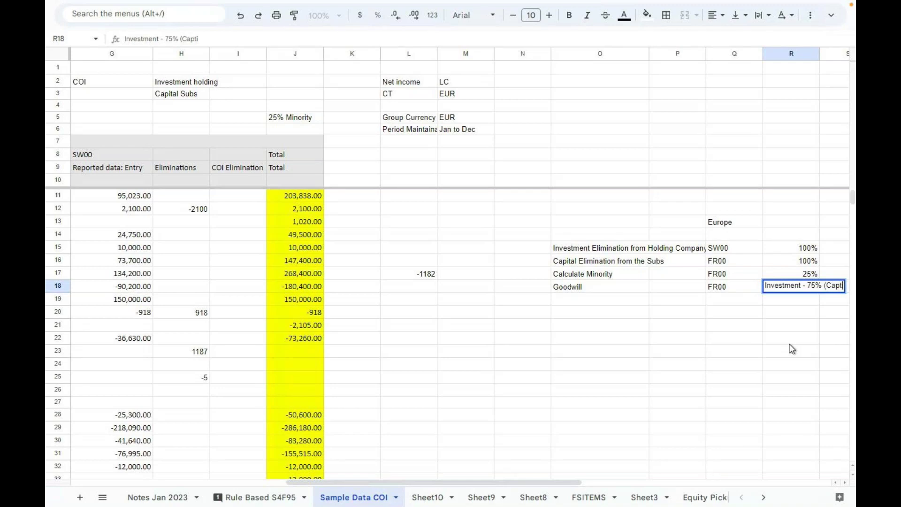
key("BackSpace")
key("BackSpace")
type("ita")
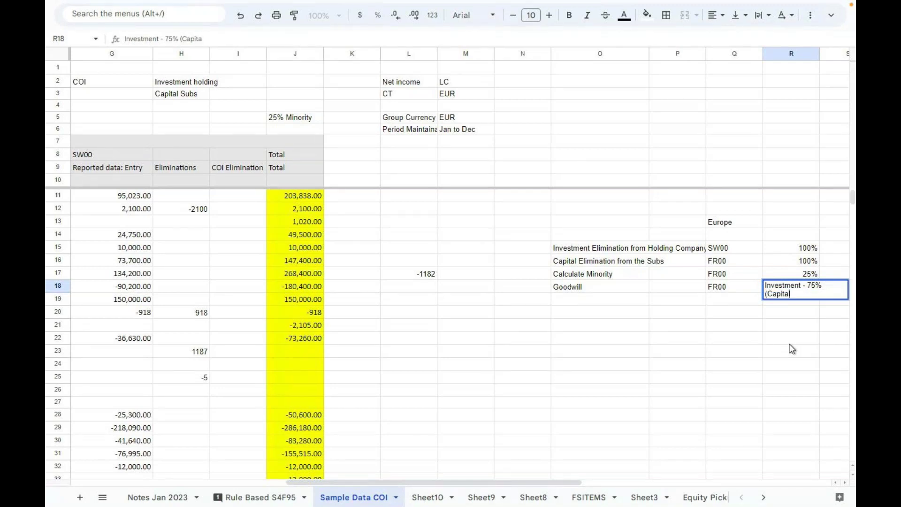
type("l)")
key("Return")
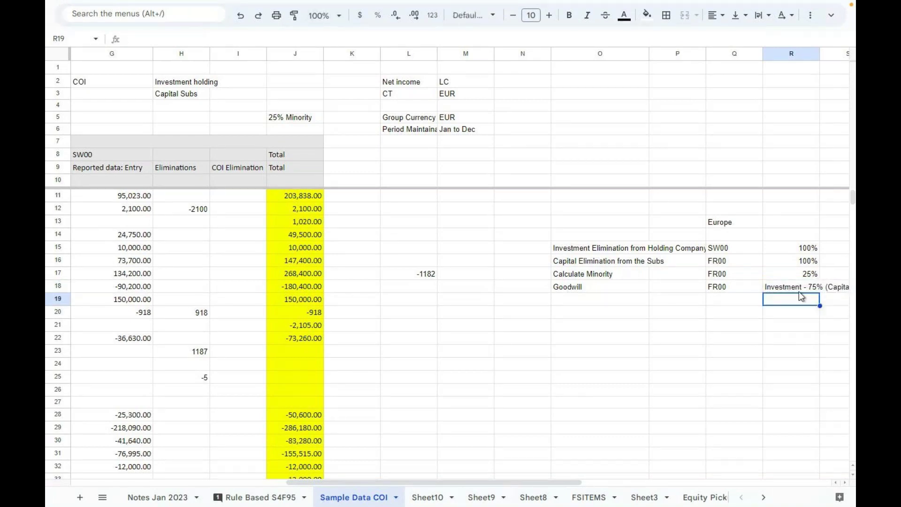
left_click(596, 288)
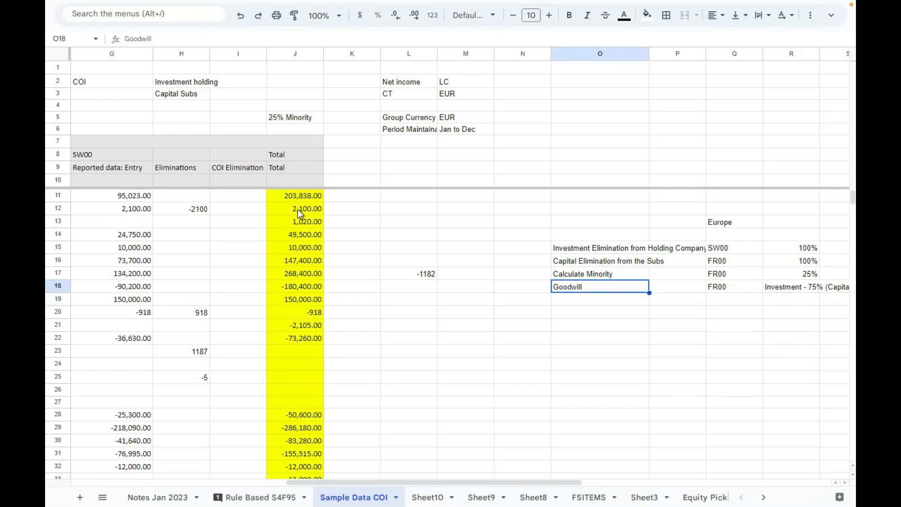
Enter -150000 in I19 as SW00's COI elimination for the Inv Subs JV AE item with partner FR00
left_click(236, 168)
key("Left")
key("Left")
key("Left")
key("Left")
key("Left")
key("Left")
key("Left")
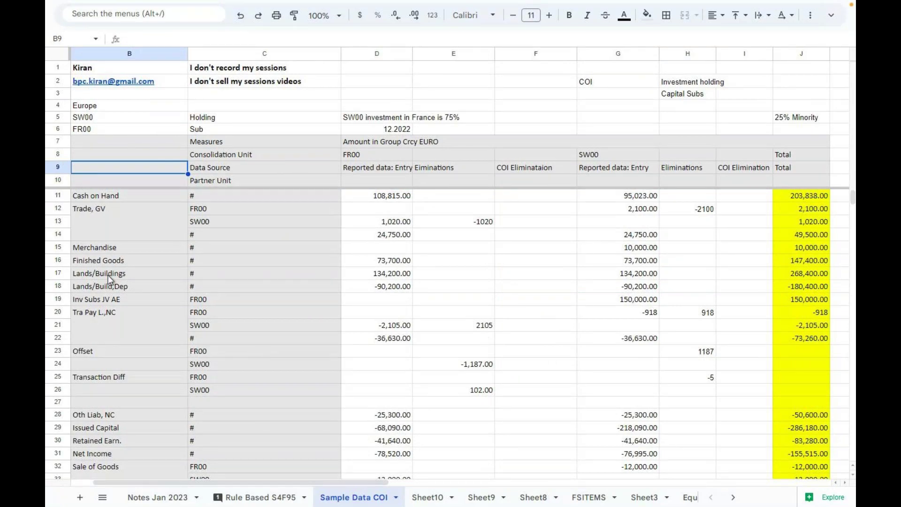
left_click(103, 300)
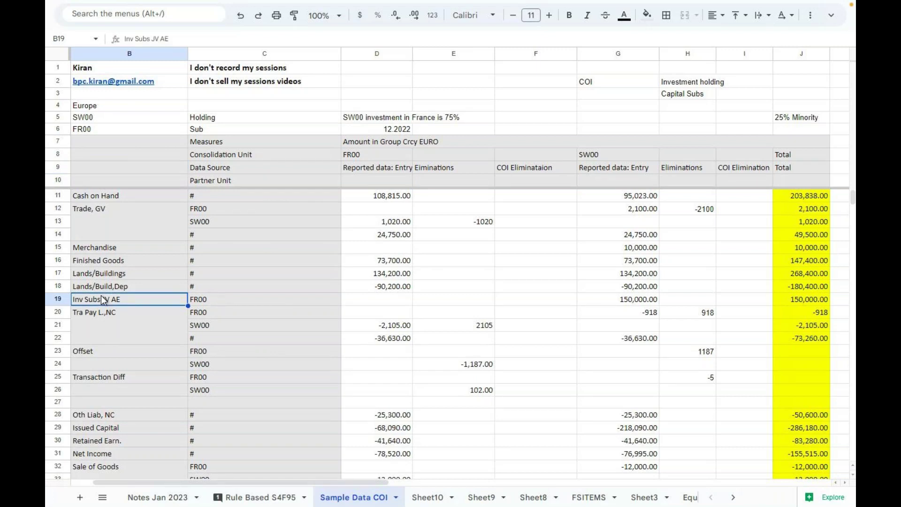
mouse_move(180, 482)
left_mouse_down()
mouse_move(155, 488)
mouse_move(194, 494)
left_mouse_up()
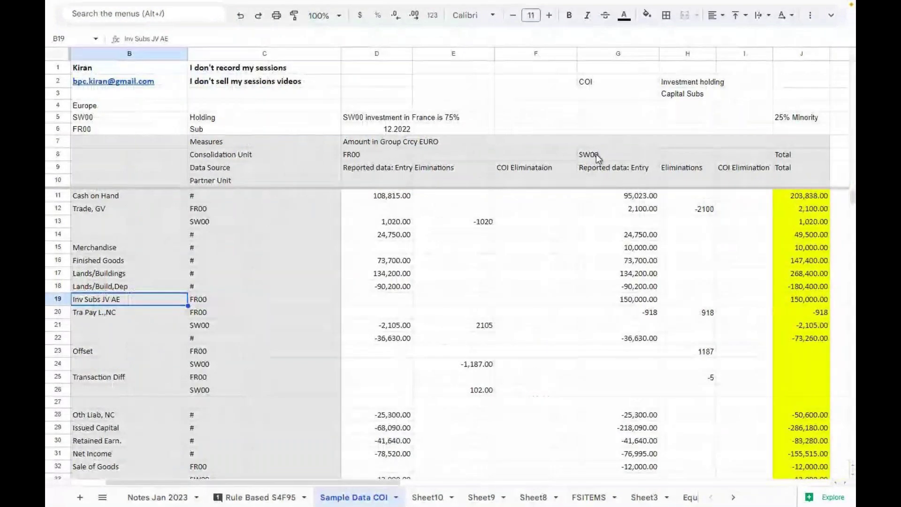
left_click(609, 304)
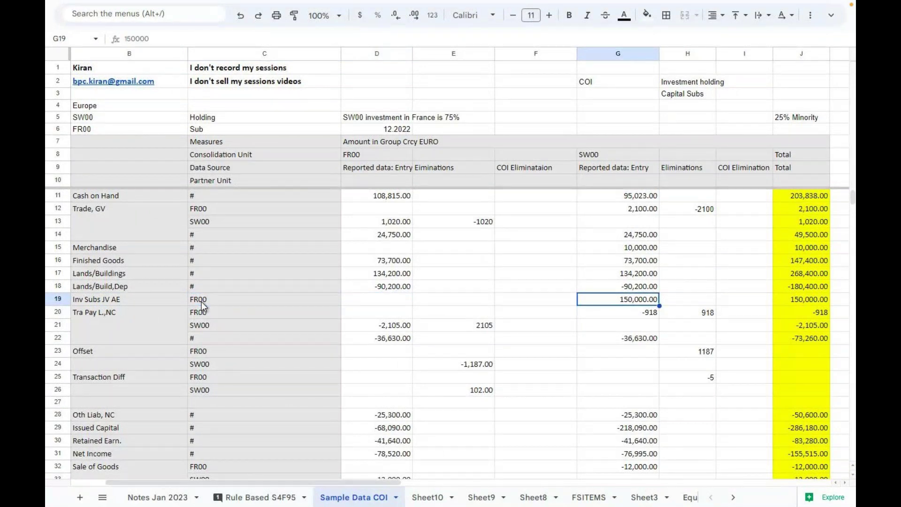
left_click(733, 301)
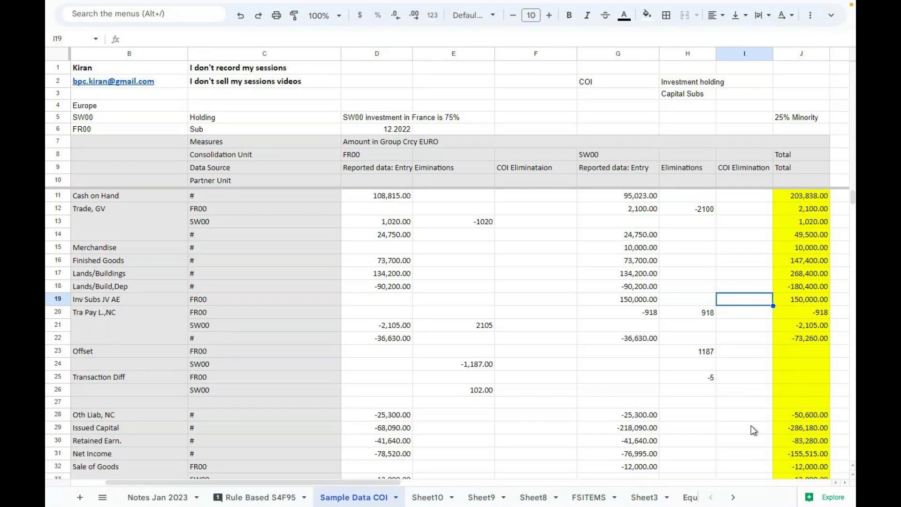
type("-150000")
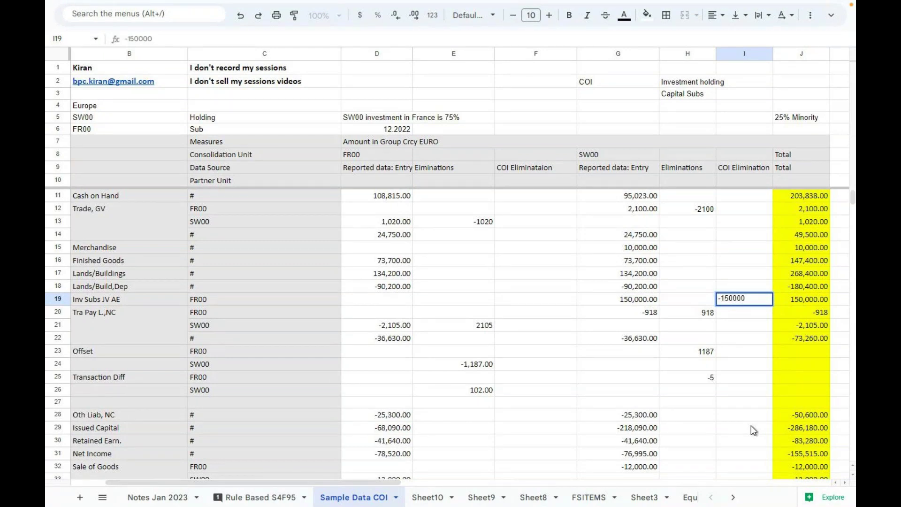
key("Return")
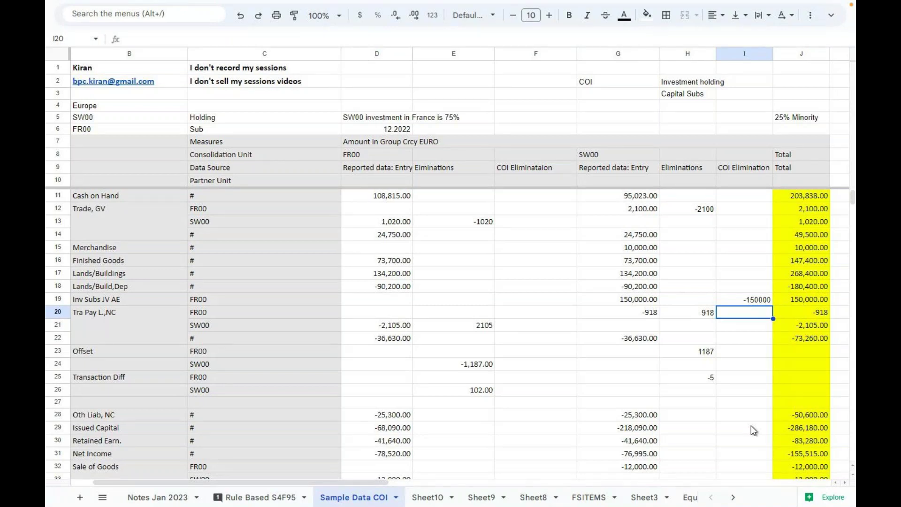
Check the investment, capital, minority and goodwill notes beside the table, and return to the FS Item column
key("Right")
key("Right")
key("Right")
key("Right")
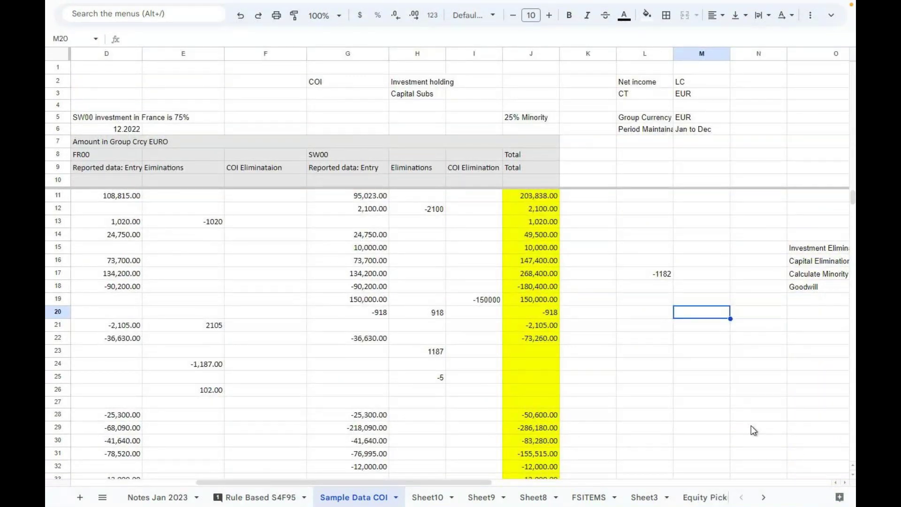
key("Left")
key("Left")
key("Left")
key("Left")
key("Left")
key("Left")
key("Left")
key("Left")
key("Left")
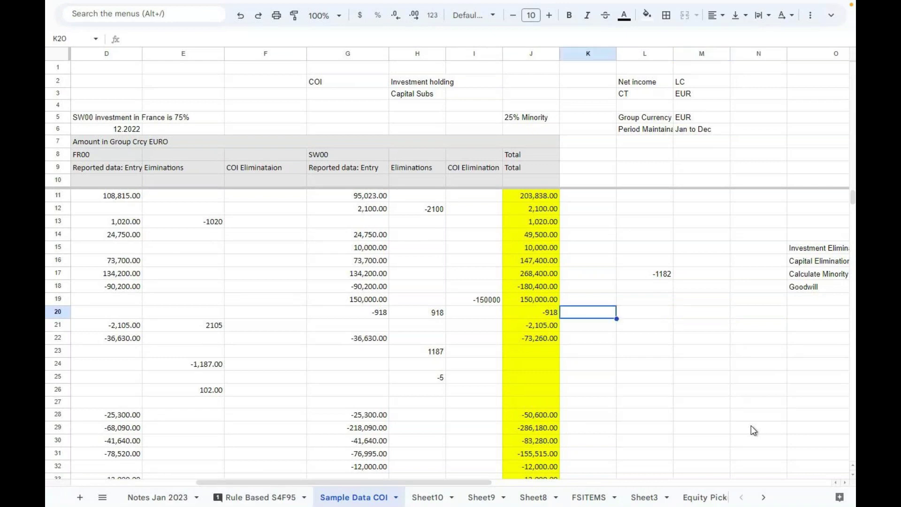
key("Left")
key("Left")
key("Left")
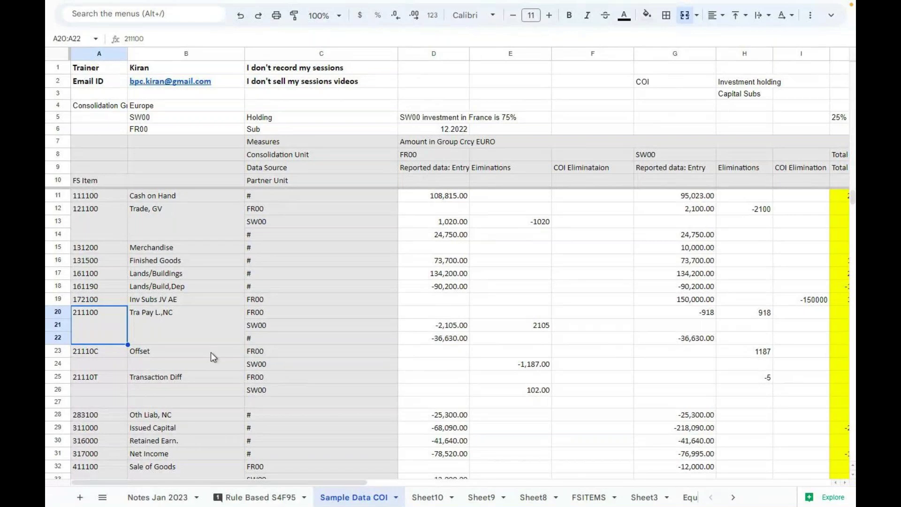
Enter 68090 in F29 as FR00's COI elimination for Issued Capital
scroll(204, 353, "down", 1)
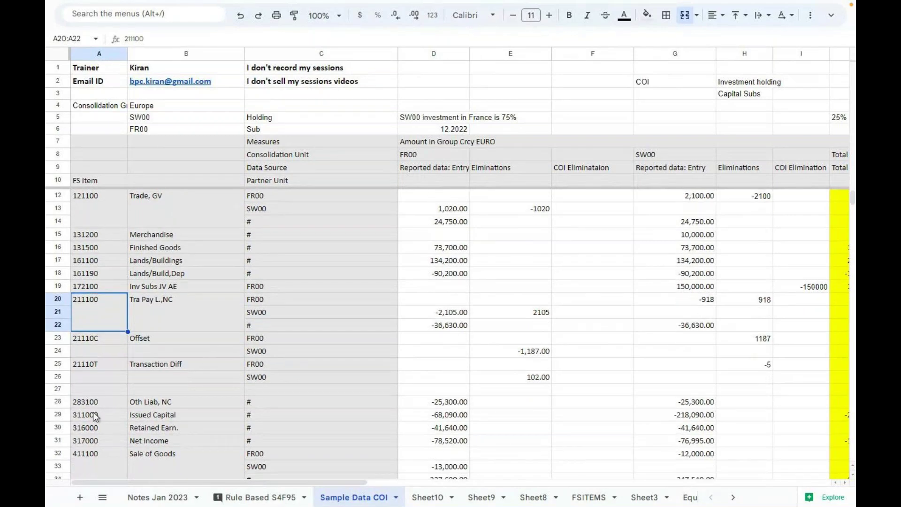
left_click(94, 415)
key("Right")
key("Right")
key("Right")
key("Right")
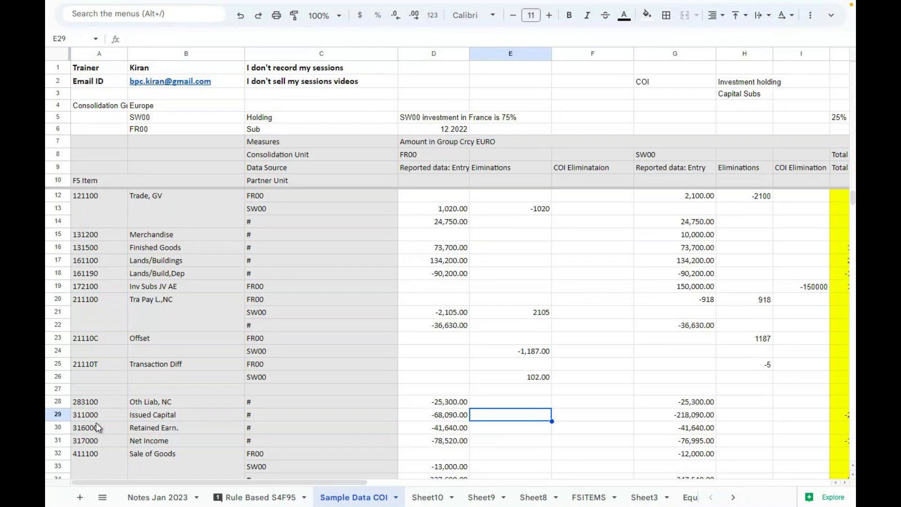
key("Right")
type("68")
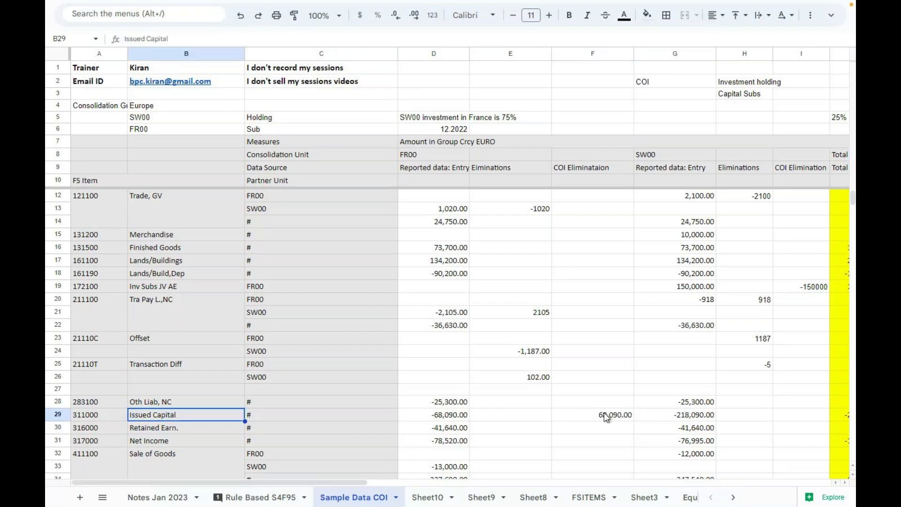
left_click(604, 412)
Enter 41640 in F30 as FR00's COI elimination for Retained Earnings
left_click(100, 426)
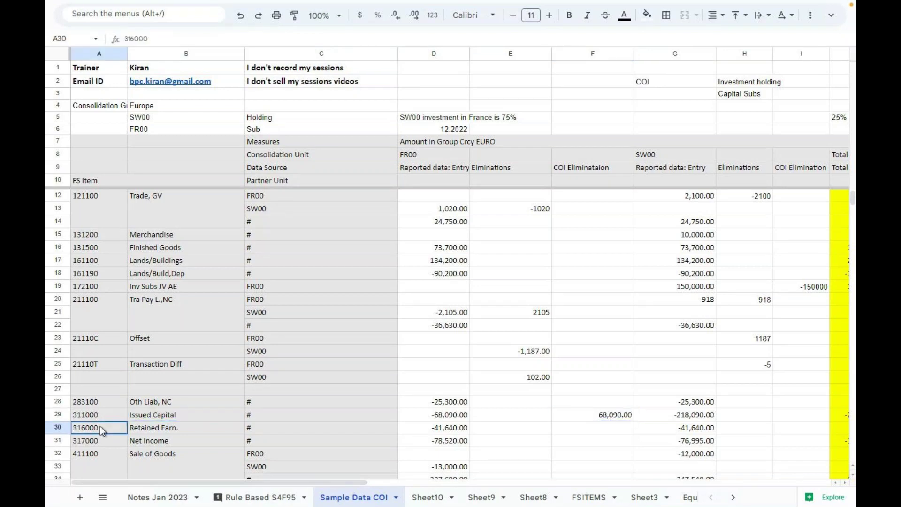
left_click(430, 430)
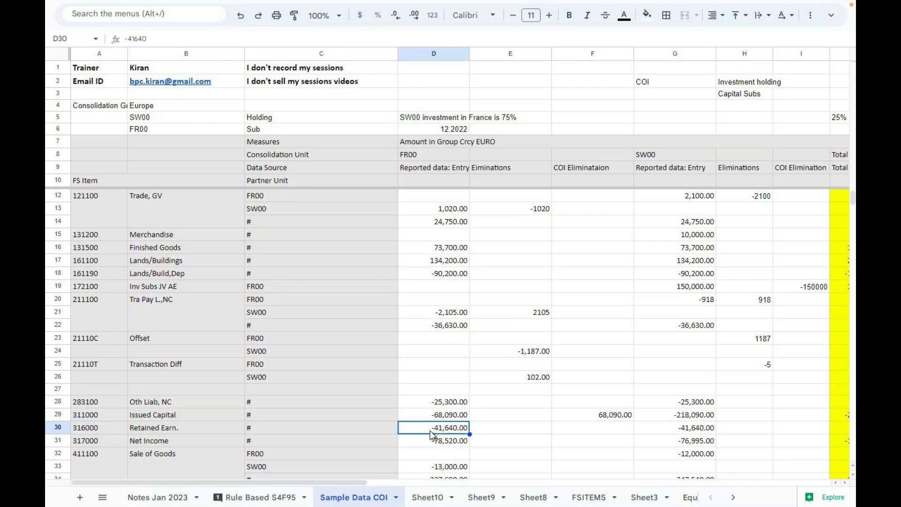
left_click(598, 428)
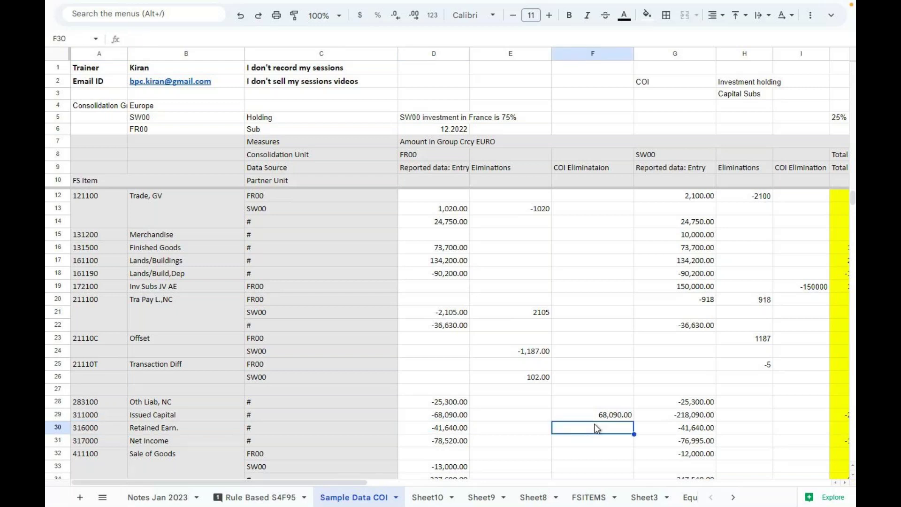
type("41640")
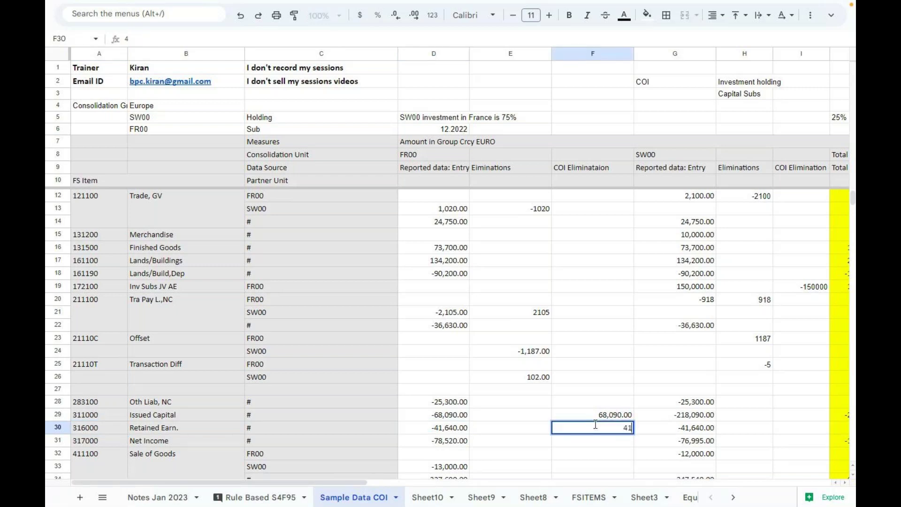
key("Return")
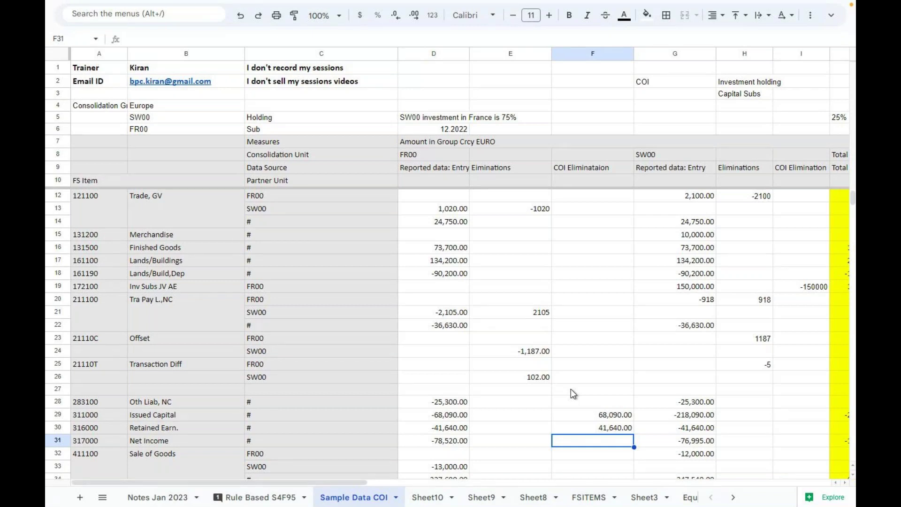
Insert two blank rows between the Net Income row and the Sale of Goods row
left_click(590, 417)
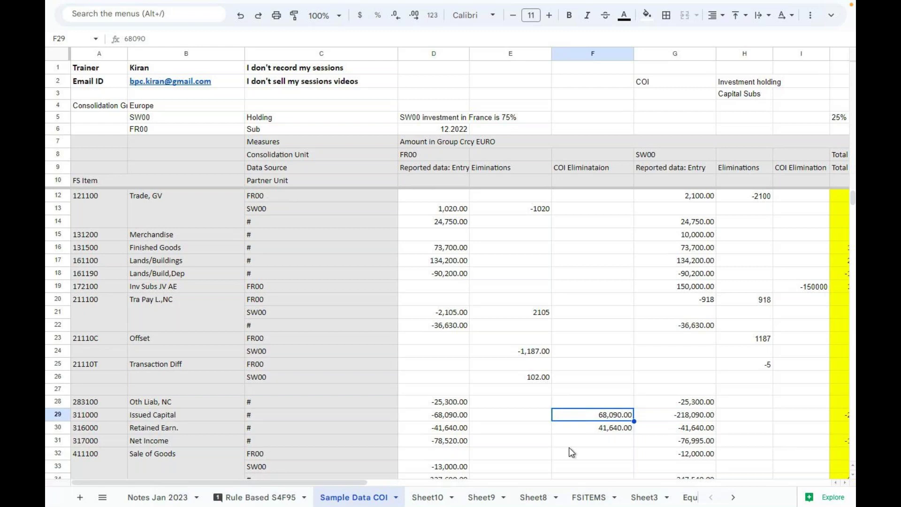
left_click(61, 441)
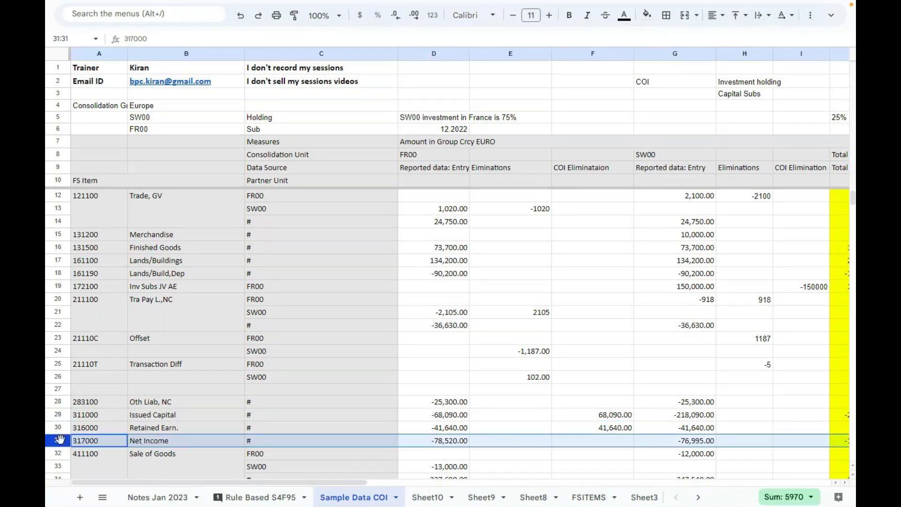
left_click(58, 454)
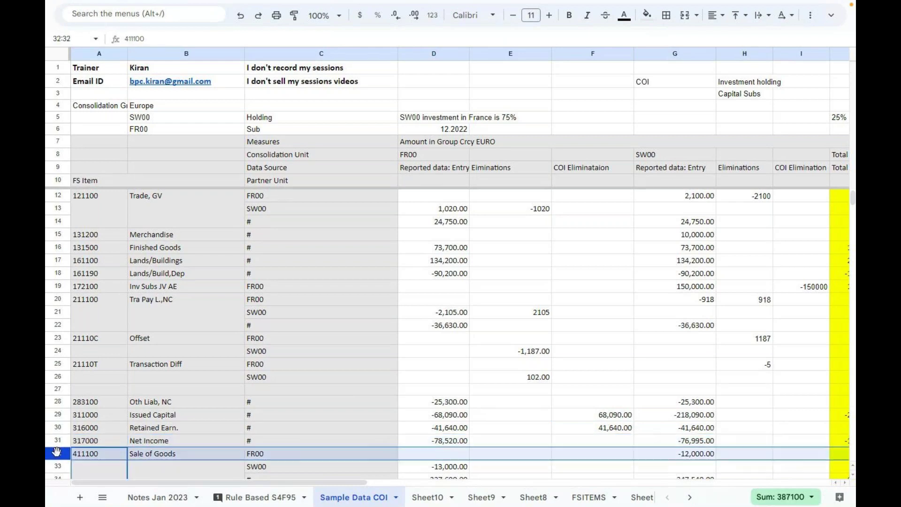
right_click(56, 451)
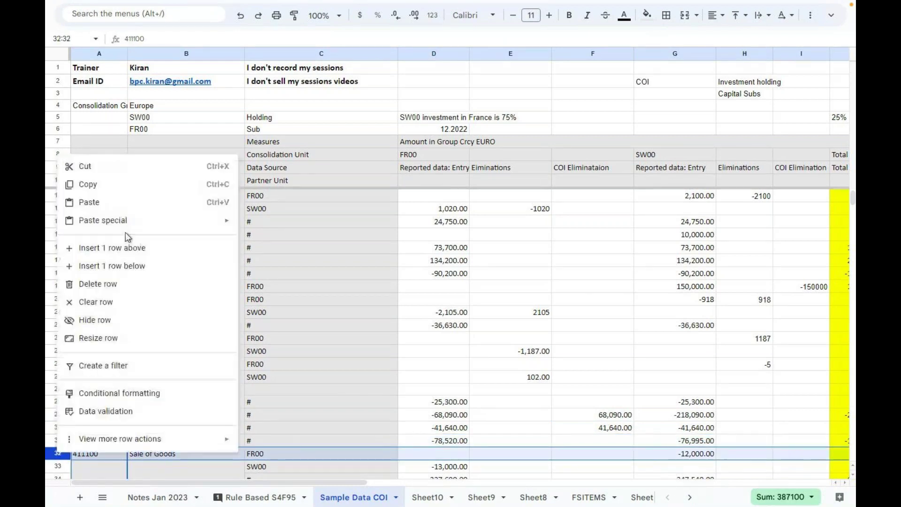
left_click(125, 232)
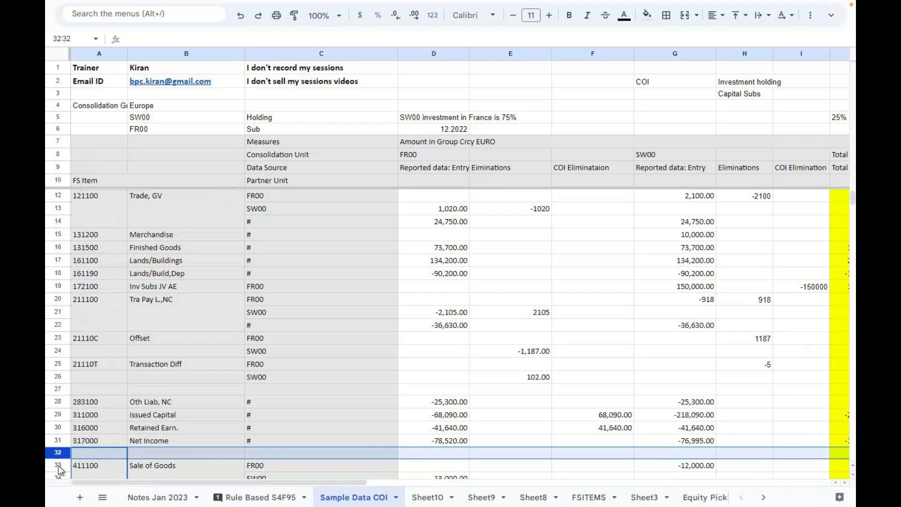
left_click_drag(57, 453, 57, 454)
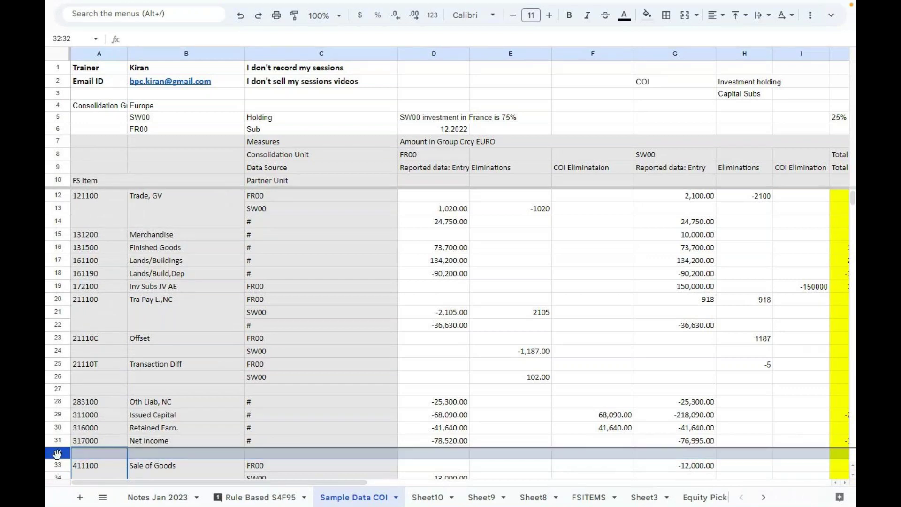
left_click(190, 440)
left_click(54, 452)
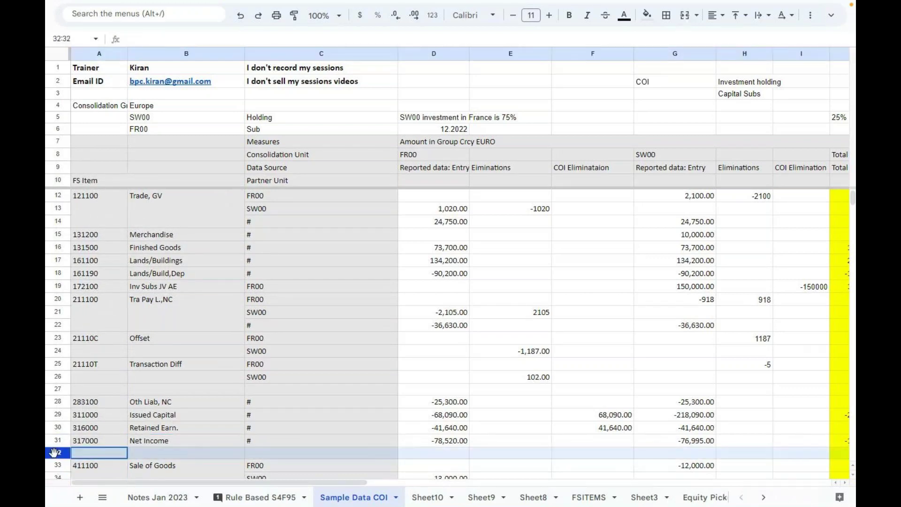
right_click(54, 452)
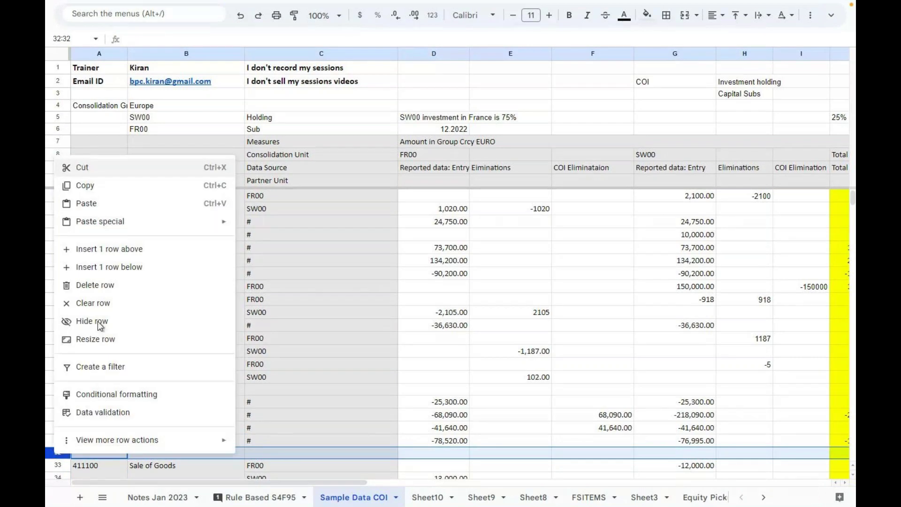
left_click(134, 252)
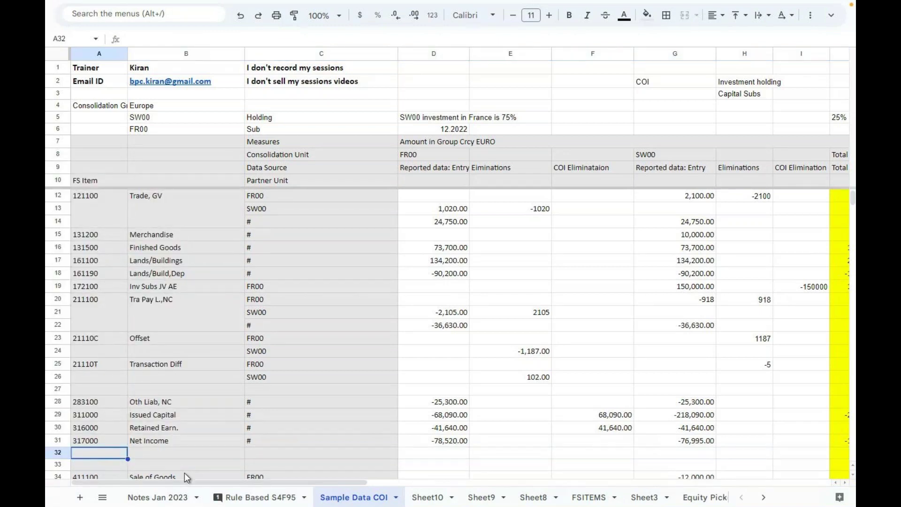
Fill the blank row 32 with FS item 321100, description "NCI-Equity" and partner unit "#"
type("321100")
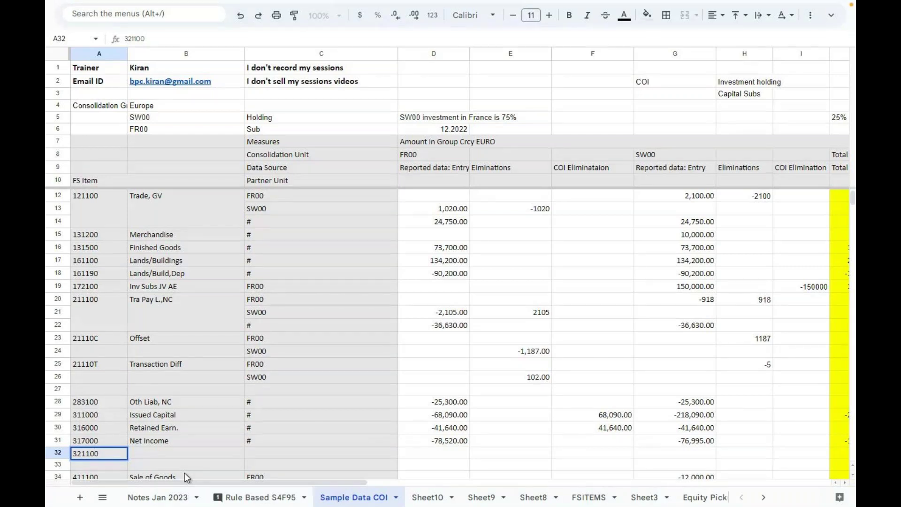
key("Tab")
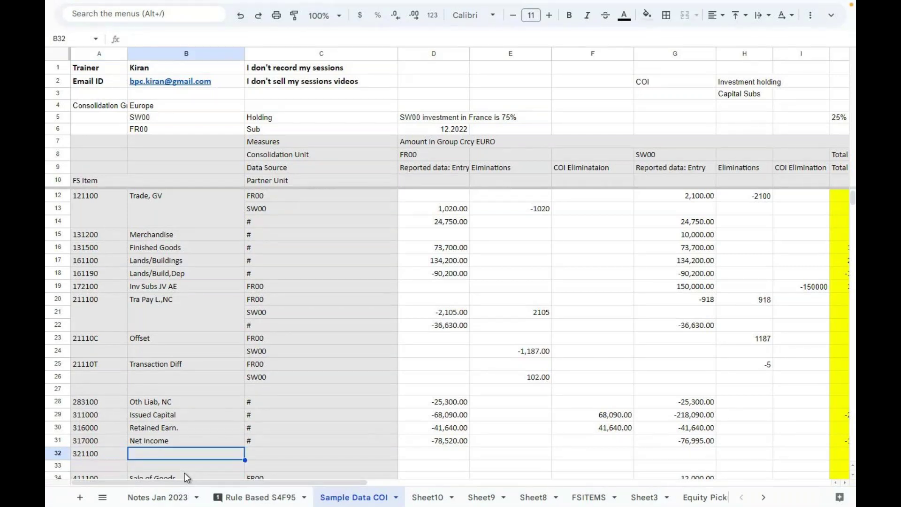
type("N")
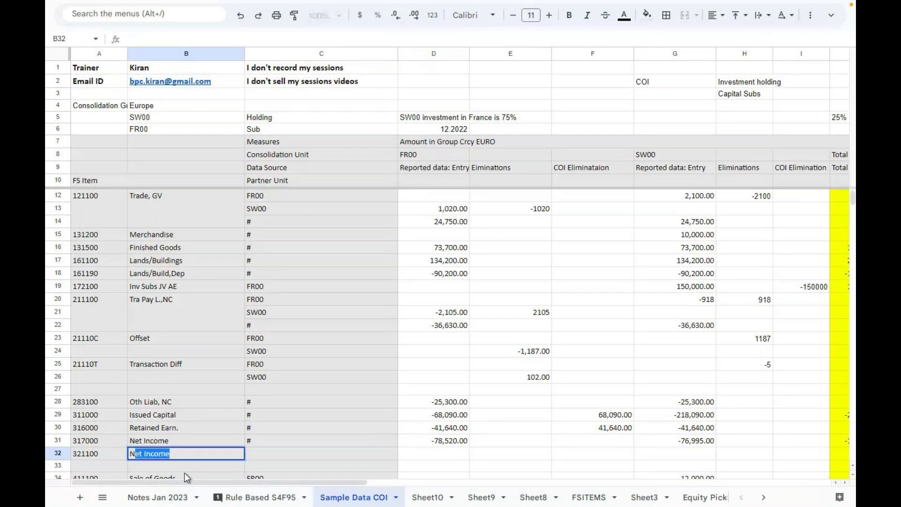
type("CI-Equity")
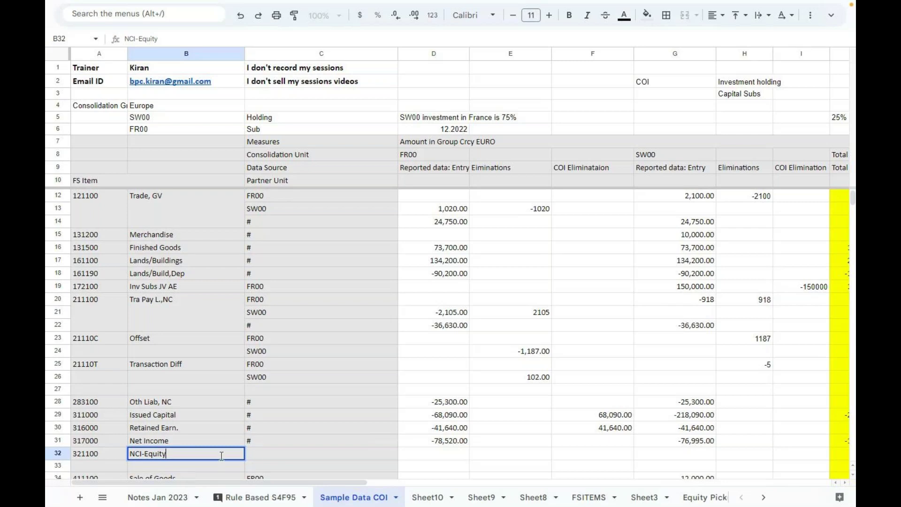
left_click(255, 455)
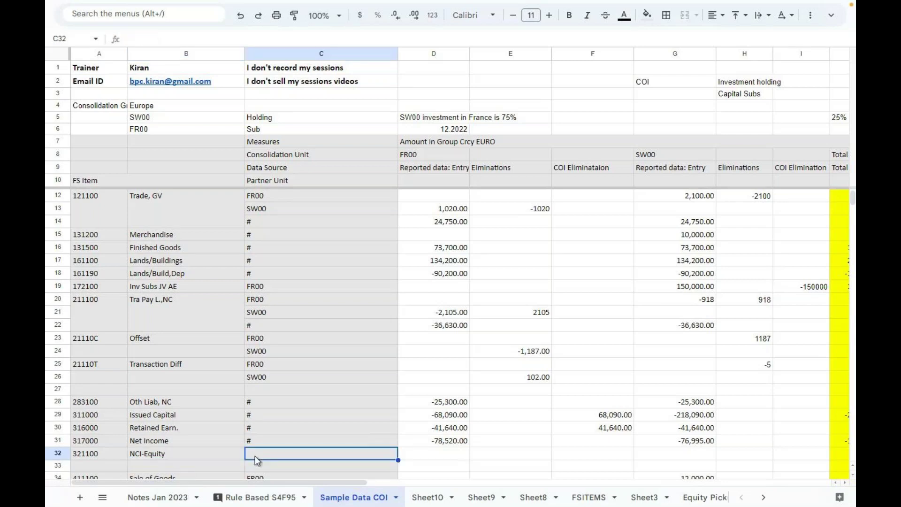
type("#")
key("Tab")
key("Tab")
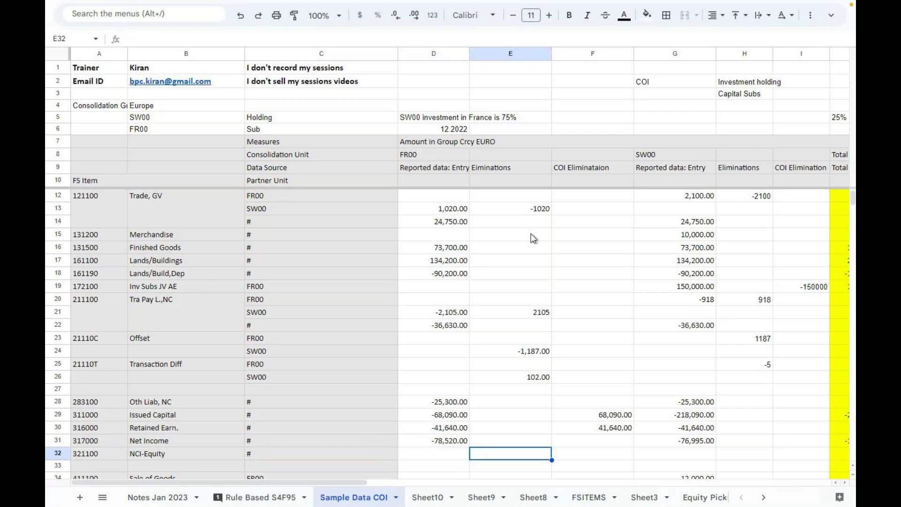
Calculate FR00's 25% minority share of Issued Capital in E1 with the formula =D29*25%
left_click(445, 417)
left_click(484, 73)
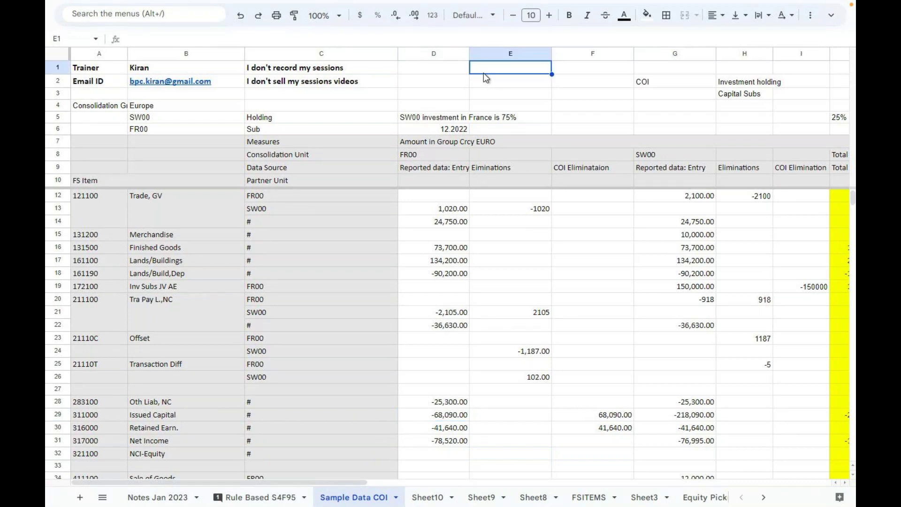
type("=")
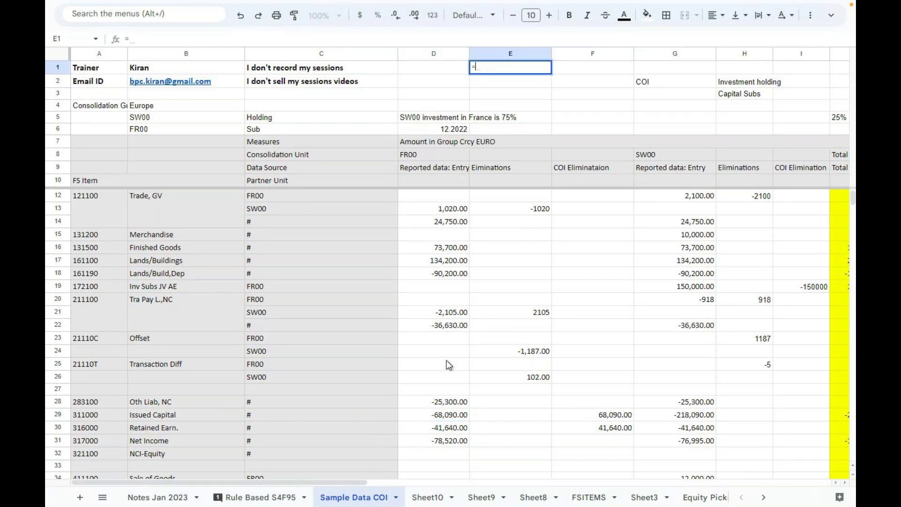
left_click(437, 419)
type("*")
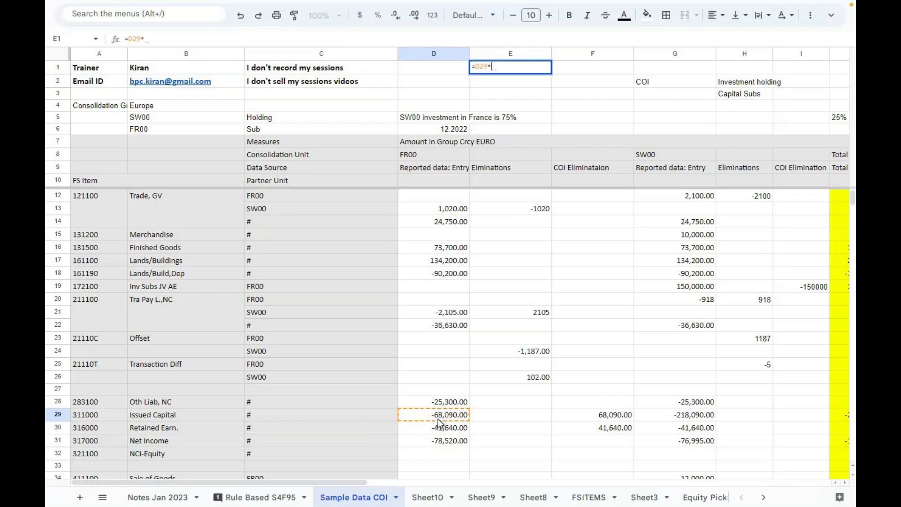
type("25%")
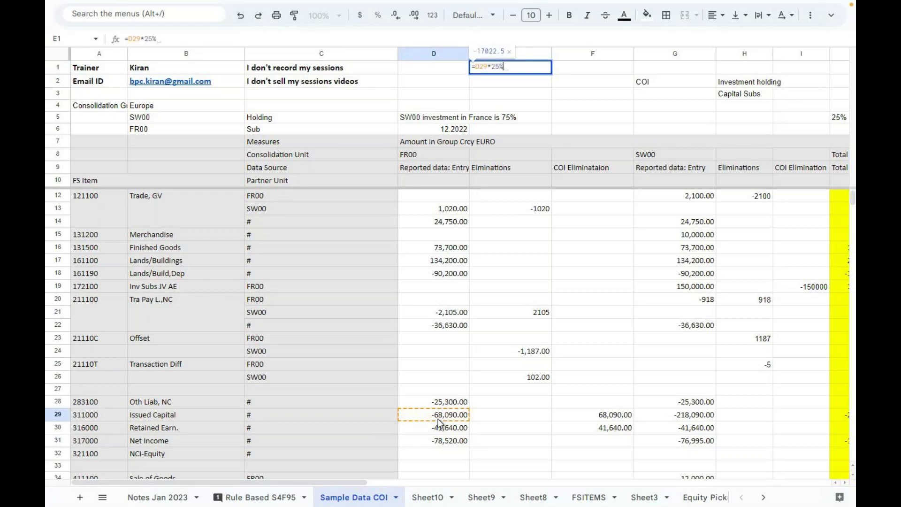
key("Return")
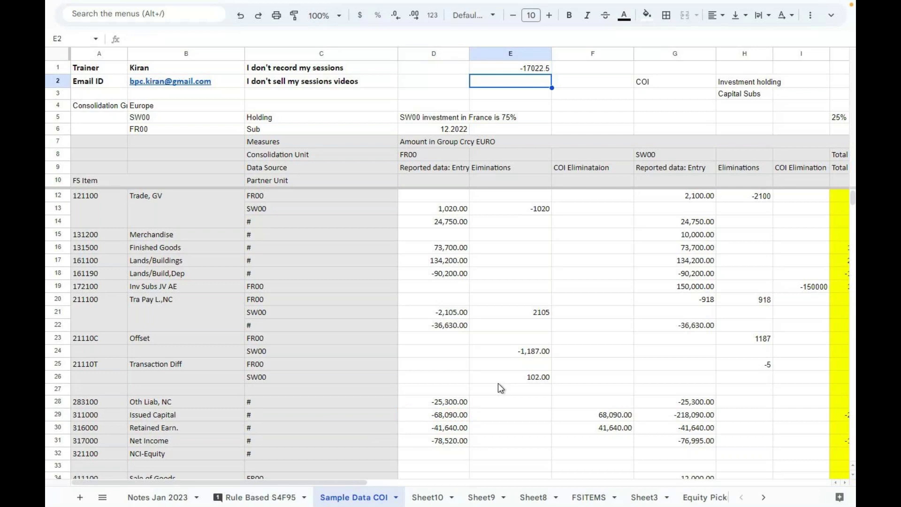
Calculate FR00's 25% minority share of Retained Earnings in E2 with the formula =D30*25%
type("=")
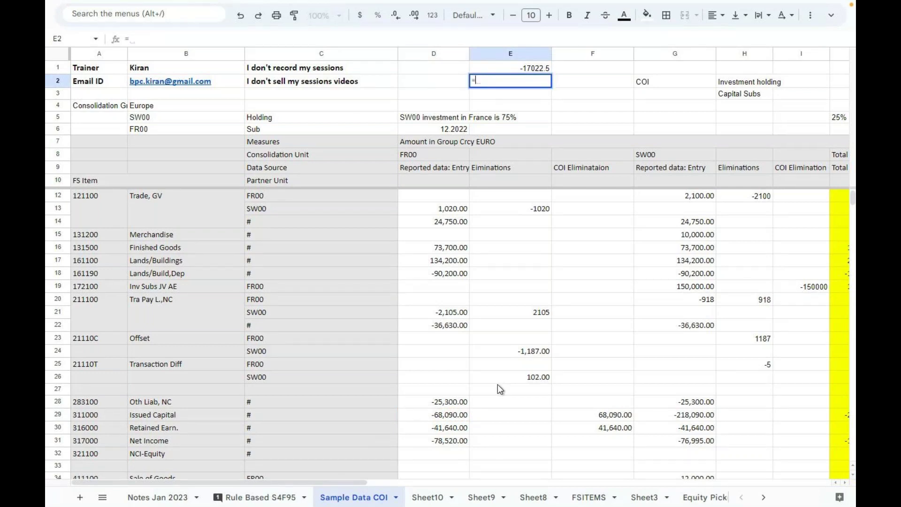
left_click(446, 429)
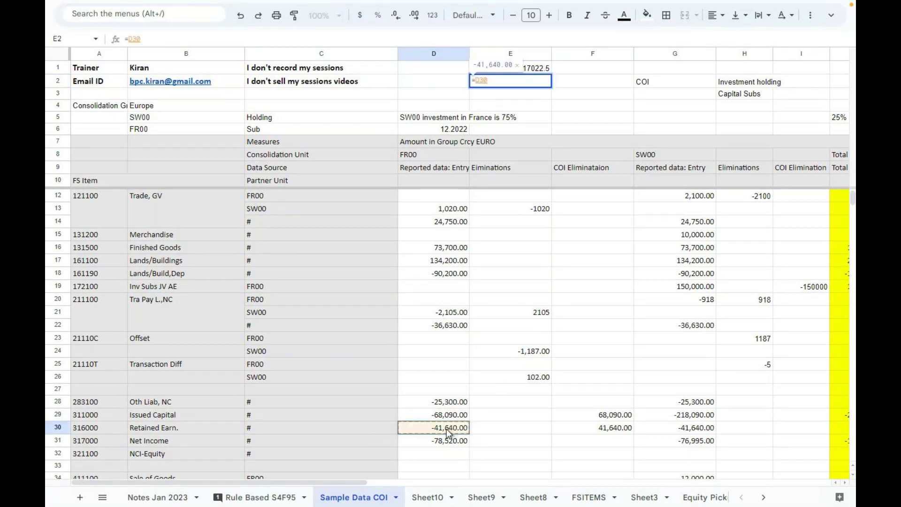
type("*25")
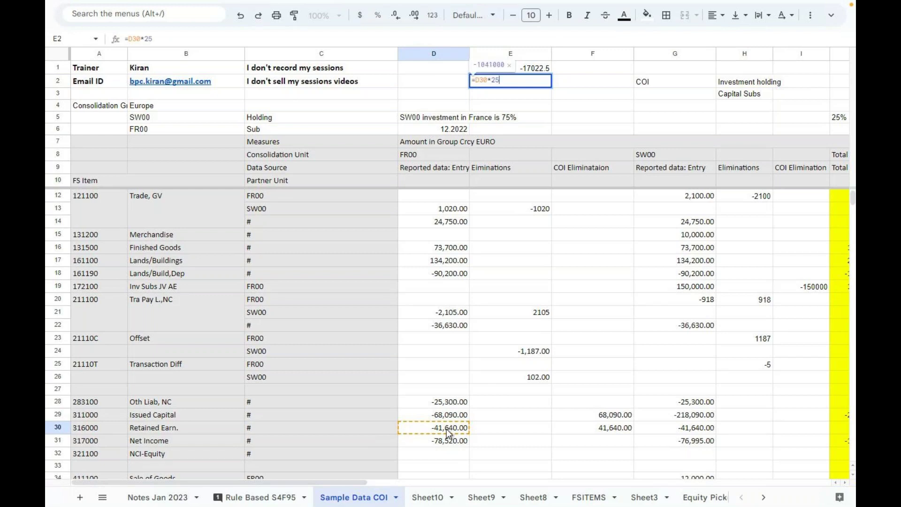
type("%")
key("Return")
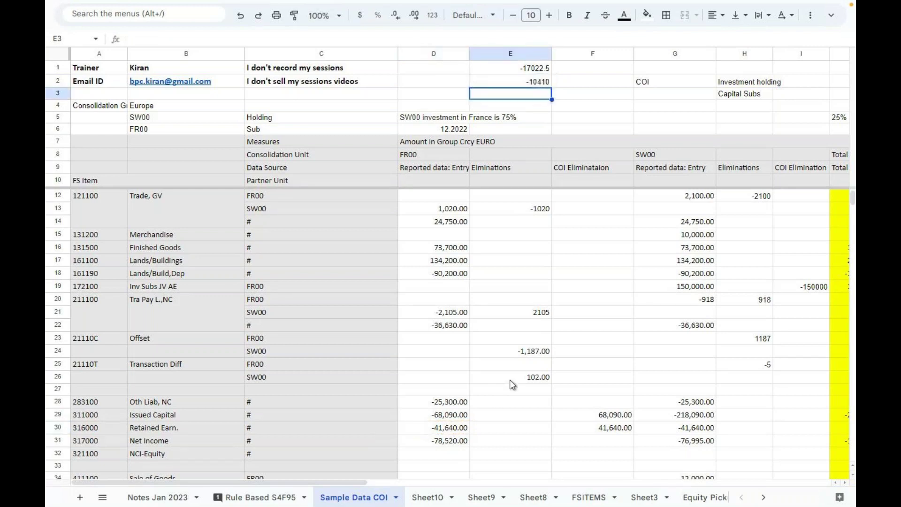
Total the two minority share amounts in E3 with =SUM(E1:E2)
type("=")
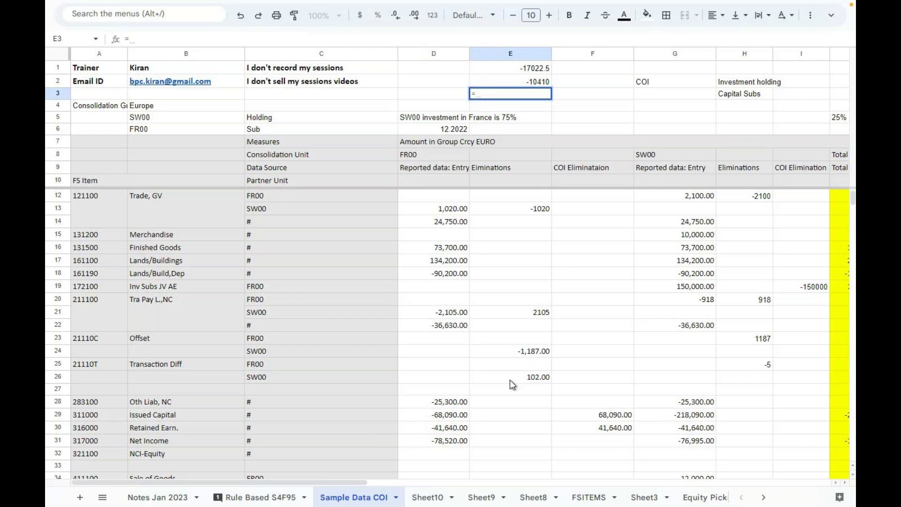
type("SUM(")
left_click(527, 69)
key("shift+Down")
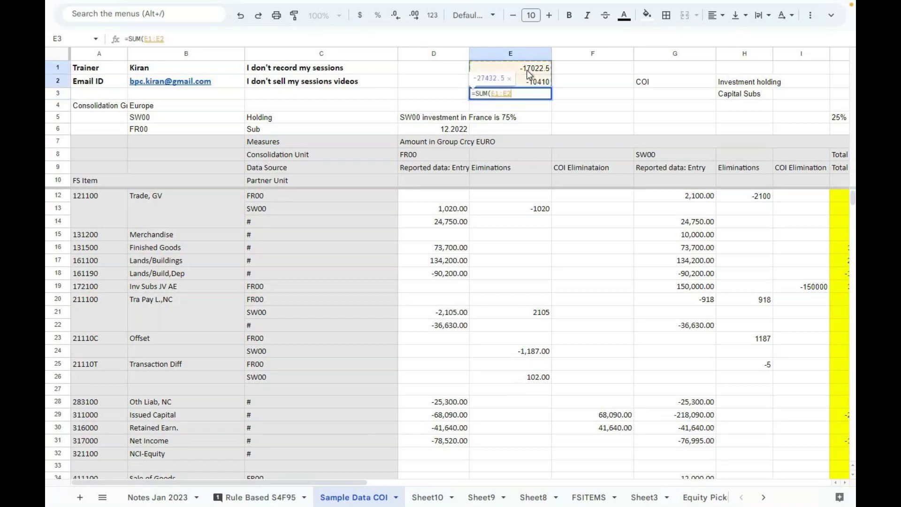
type(")")
key("Return")
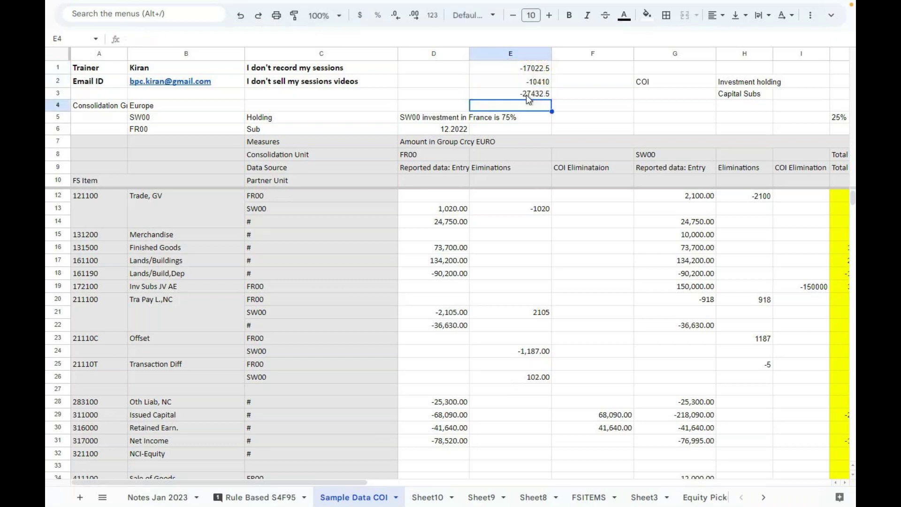
left_click(527, 95)
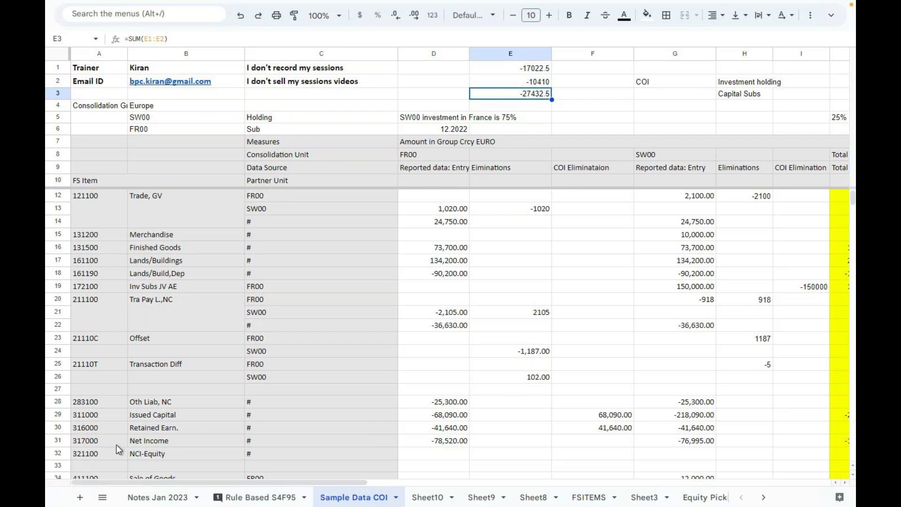
Enter -27432 in F32 as FR00's COI elimination for NCI-Equity
left_click(103, 456)
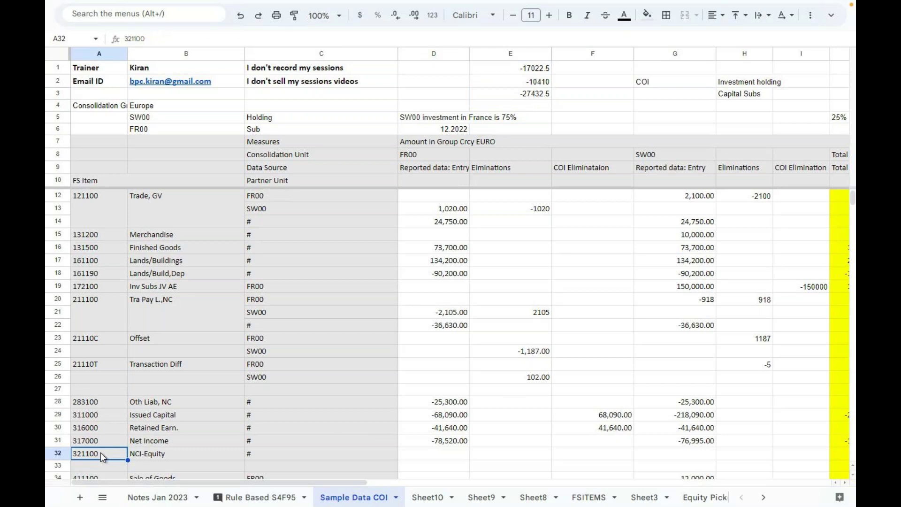
key("Right")
key("Right")
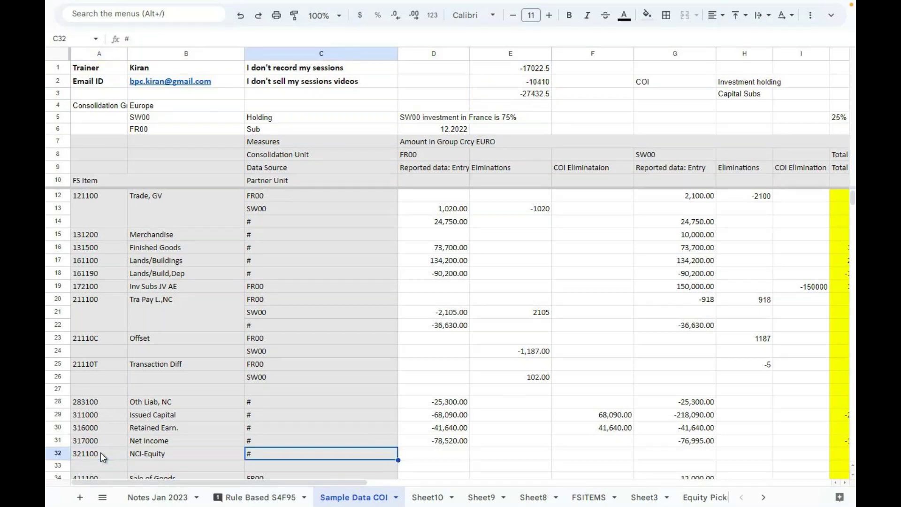
key("Right")
key("Right")
key("Right")
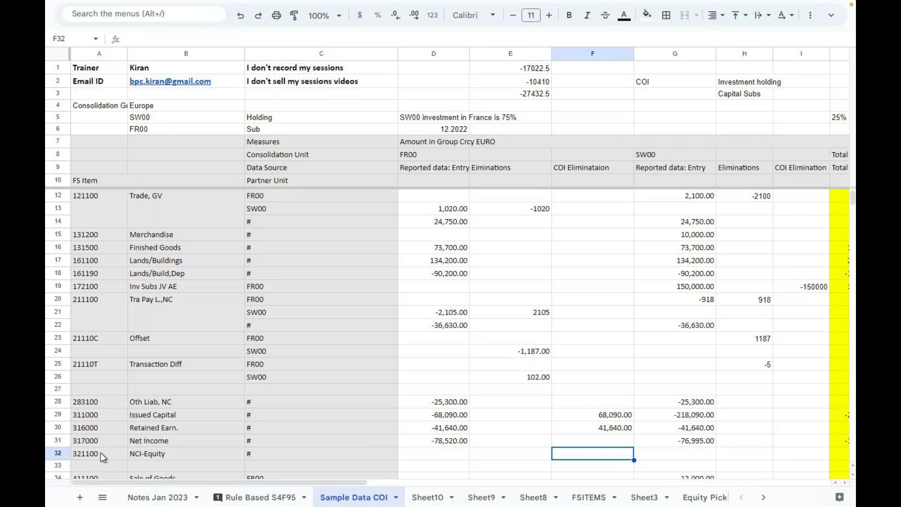
type("-27,43")
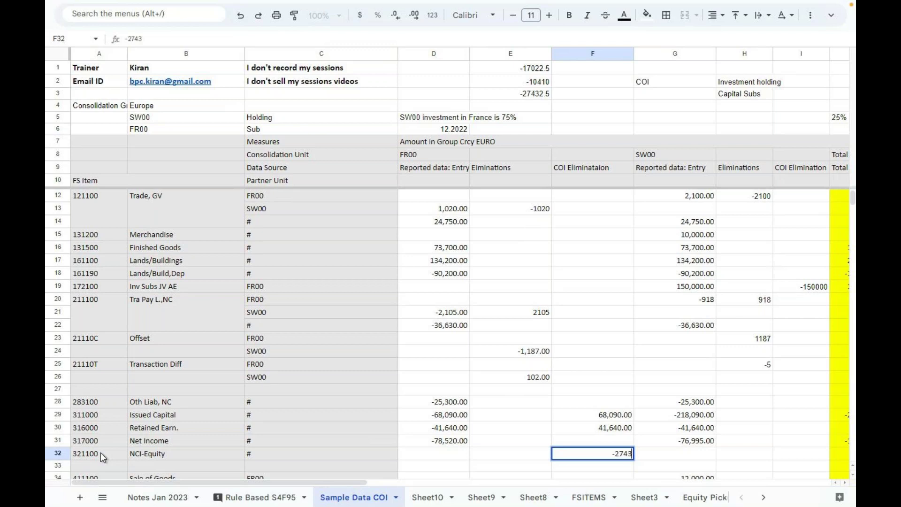
type("2")
key("Return")
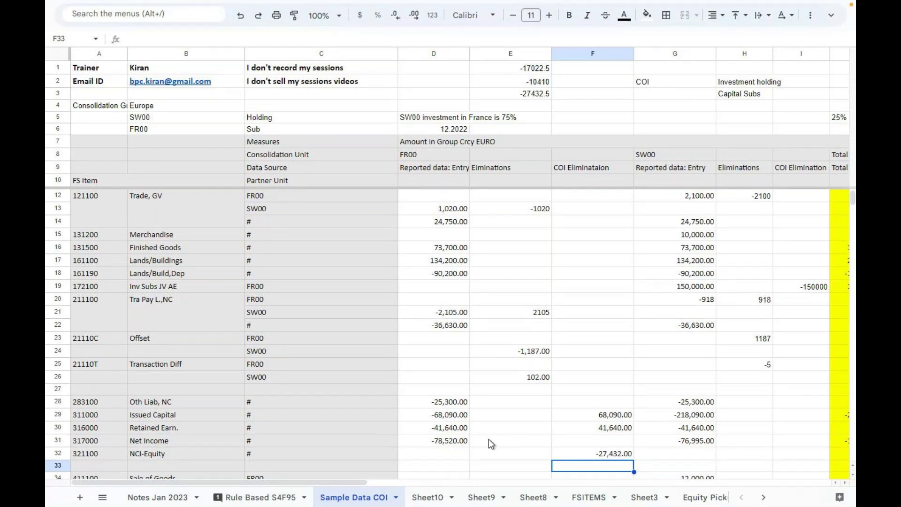
Examine the NCI-Equity row across its FR00 and SW00 columns
left_click(88, 454)
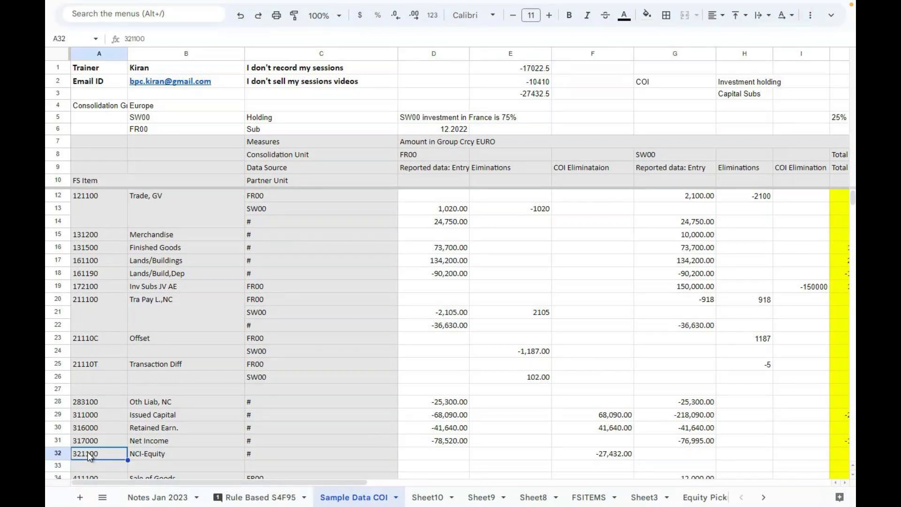
key("Right")
key("Right")
key("Right")
key("Right")
key("Right")
key("Right")
key("Right")
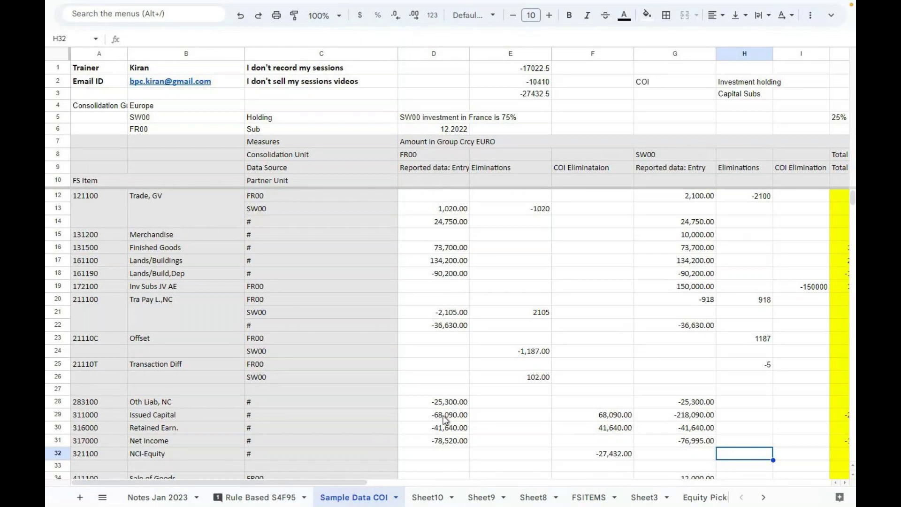
Enter SW00's investment amount of 150000 in F4 for the goodwill calculation
left_click(582, 106)
type("150000")
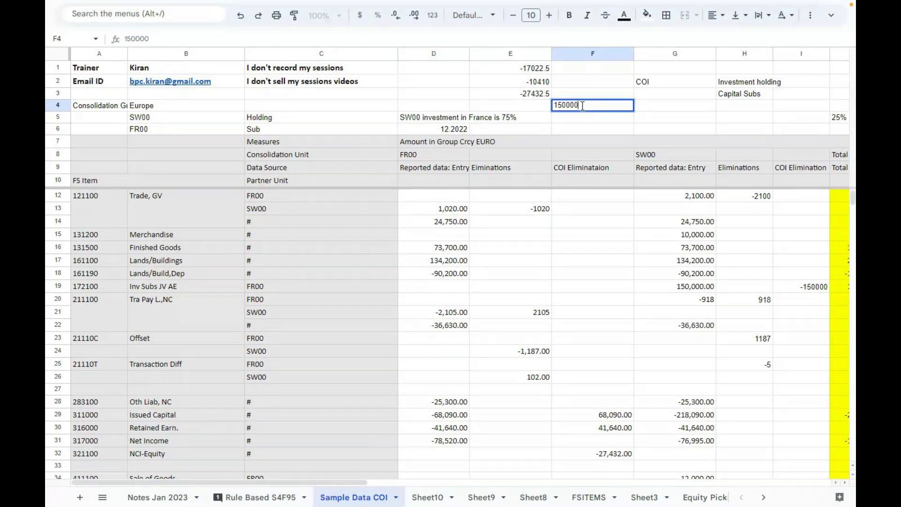
key("Return")
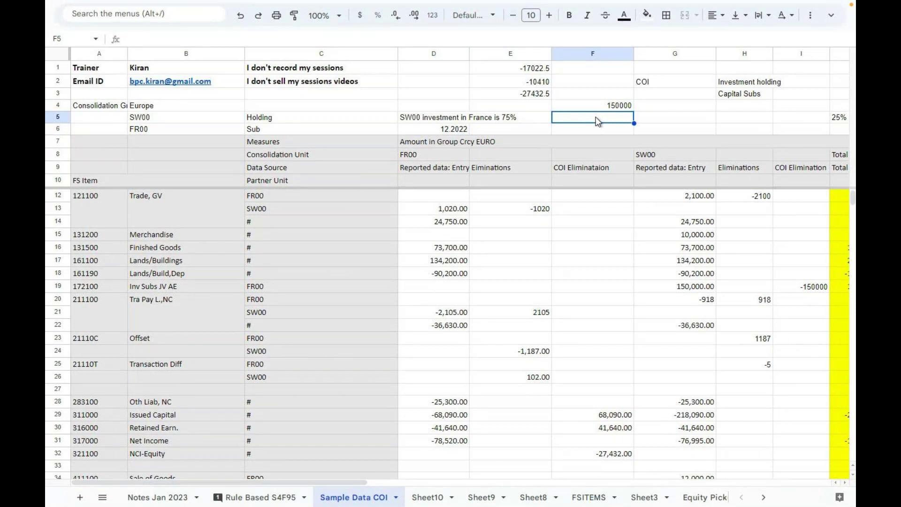
Change the Issued Capital share formula in E1 to =D29*55%
left_click(574, 67)
left_click(532, 71)
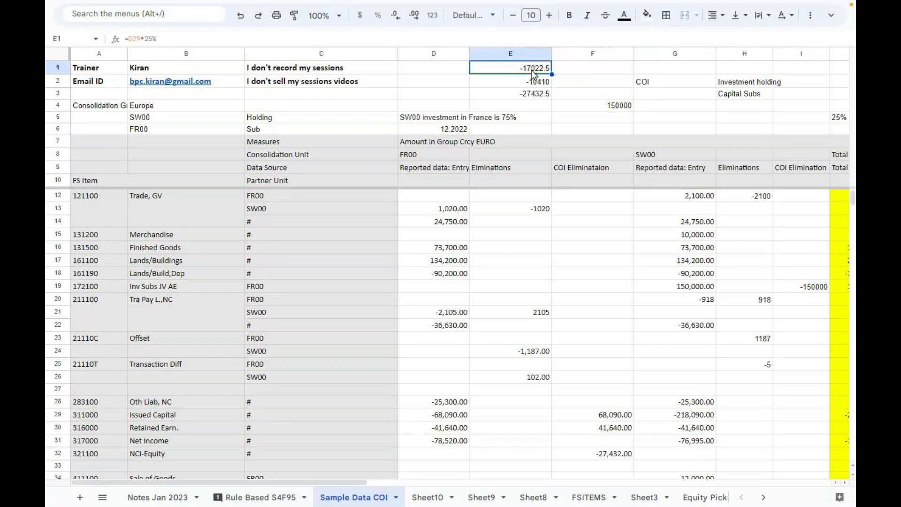
left_click(146, 37)
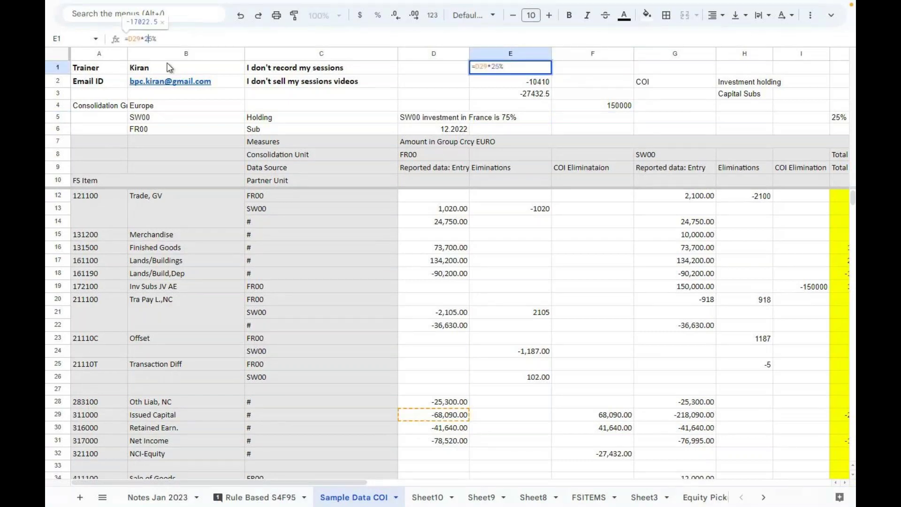
key("BackSpace")
type("5")
key("Return")
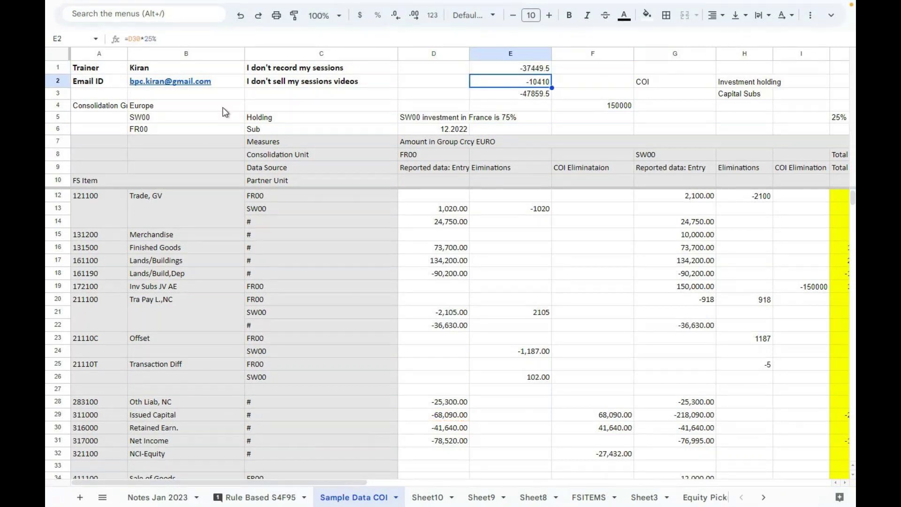
Change the Retained Earnings share formula in E2 to =D30*75%
key("F2")
key("Left")
key("Left")
key("BackSpace")
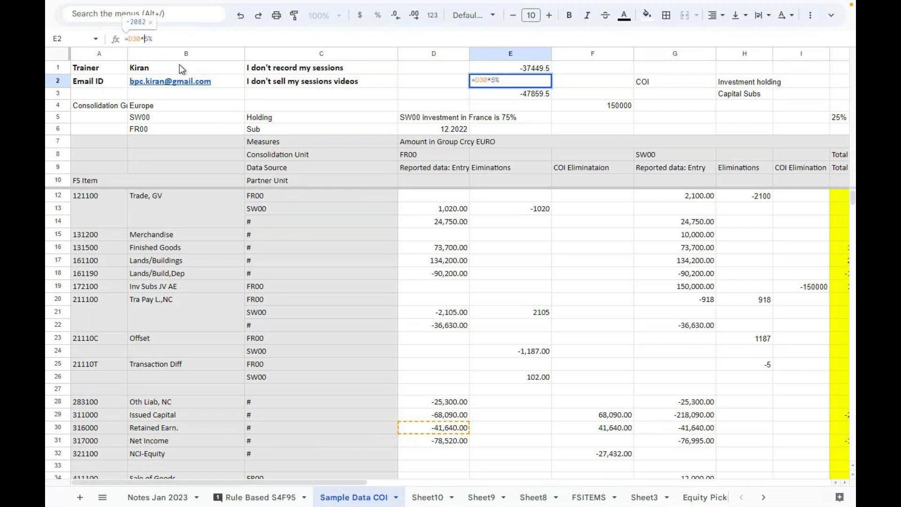
type("7")
key("Return")
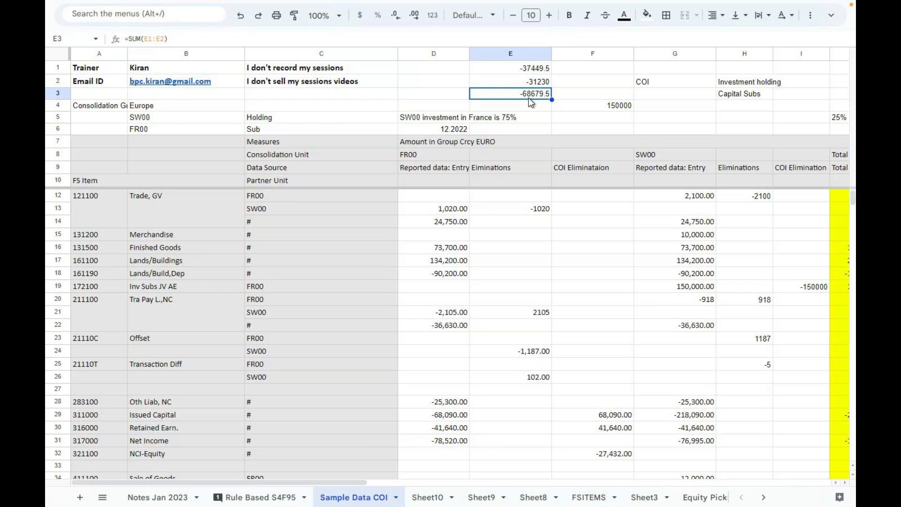
Calculate the goodwill in F5 by adding the investment and the capital share total with =F4+E3
left_click(612, 119)
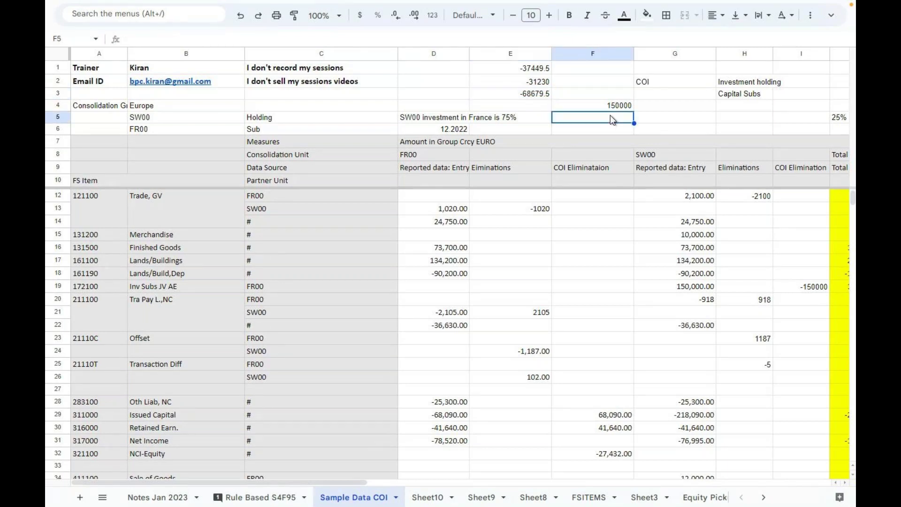
type("=")
left_click(612, 105)
type("-")
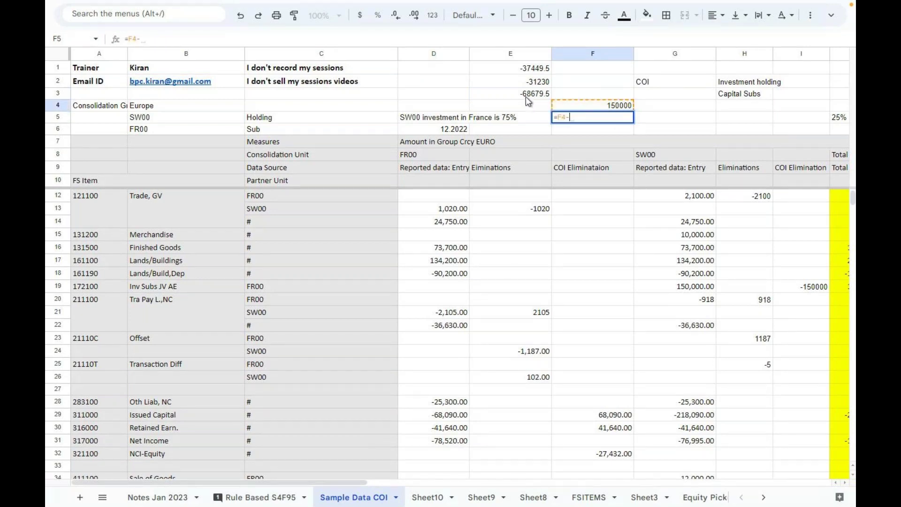
key("BackSpace")
type("+")
left_click(518, 95)
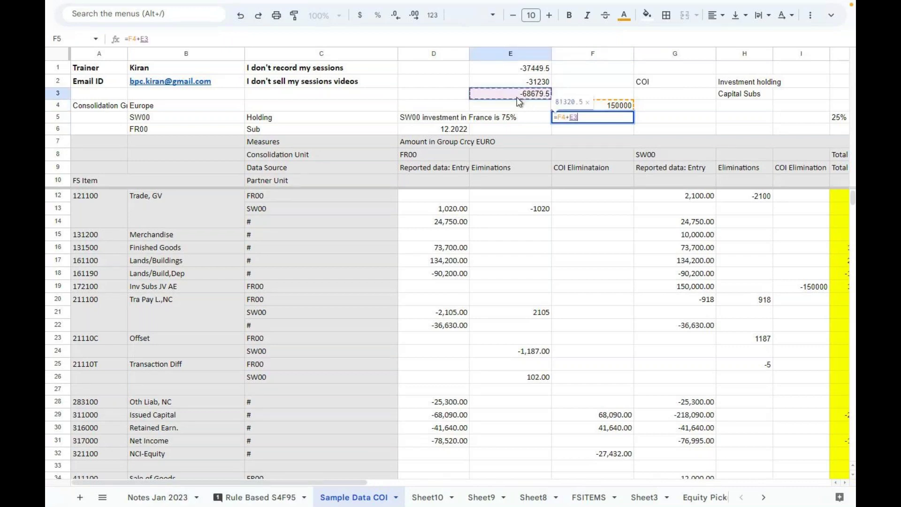
key("Return")
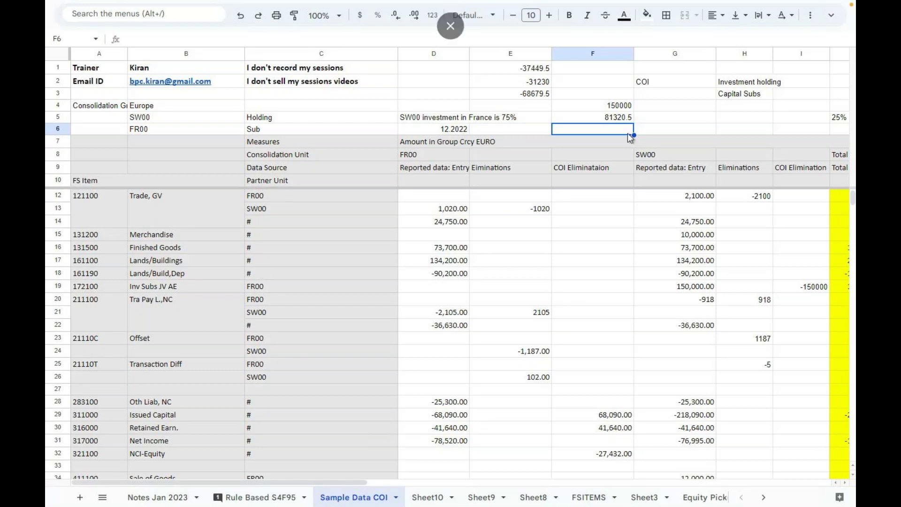
left_click(613, 119)
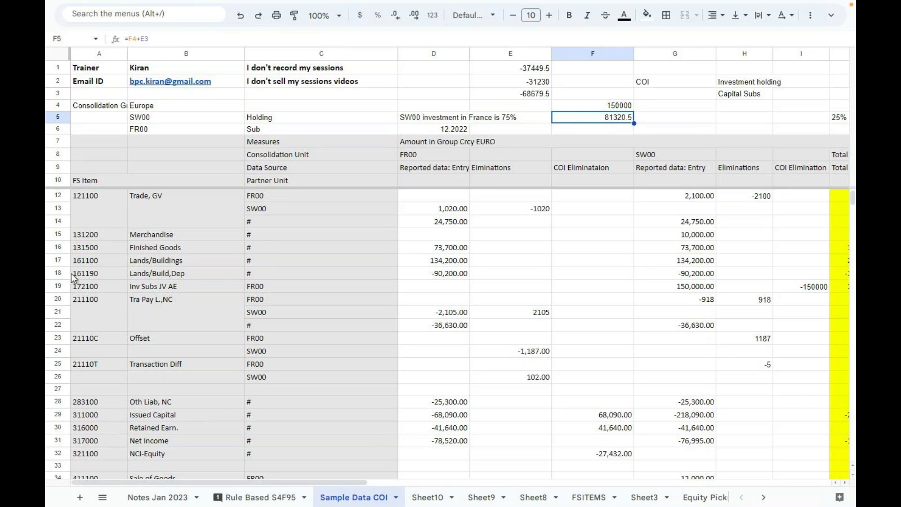
Insert a row above Inv Subs JV AE and fill in FS item 163100, description Goodwill and partner unit #
left_click(59, 287)
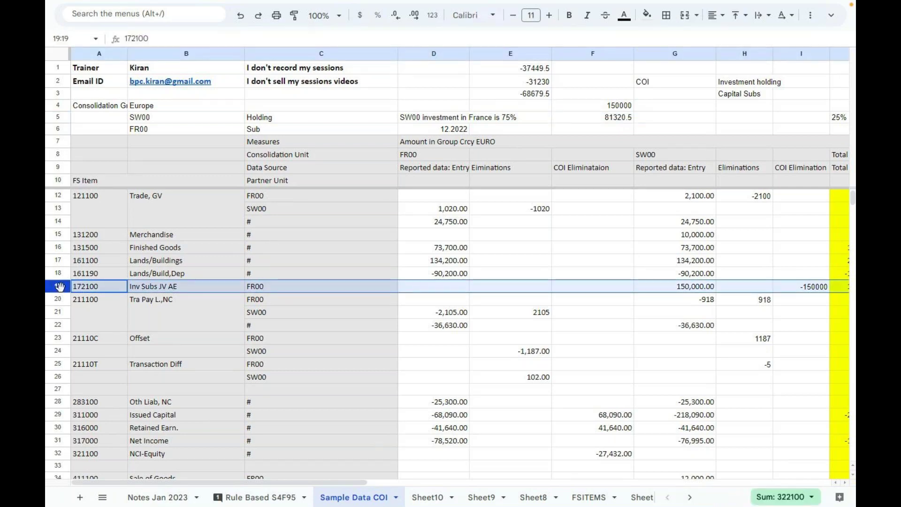
right_click(59, 288)
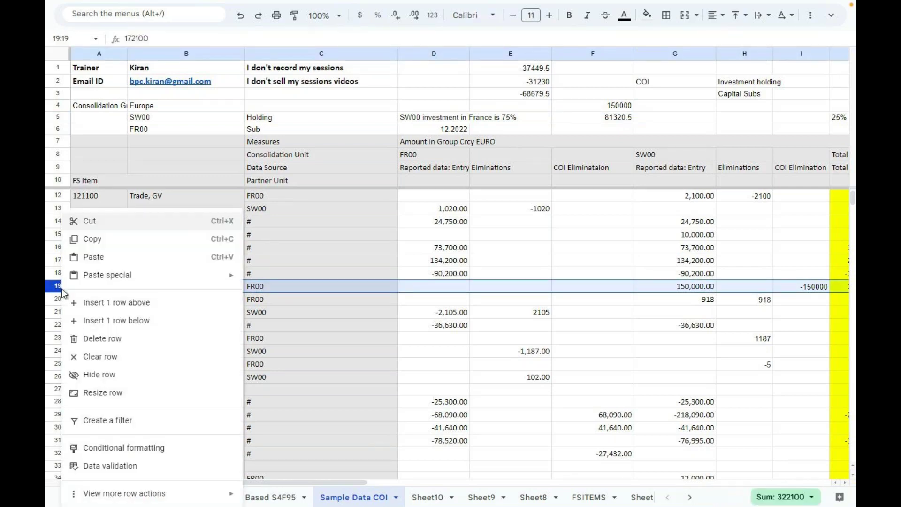
left_click(97, 304)
left_click(95, 287)
type("1631")
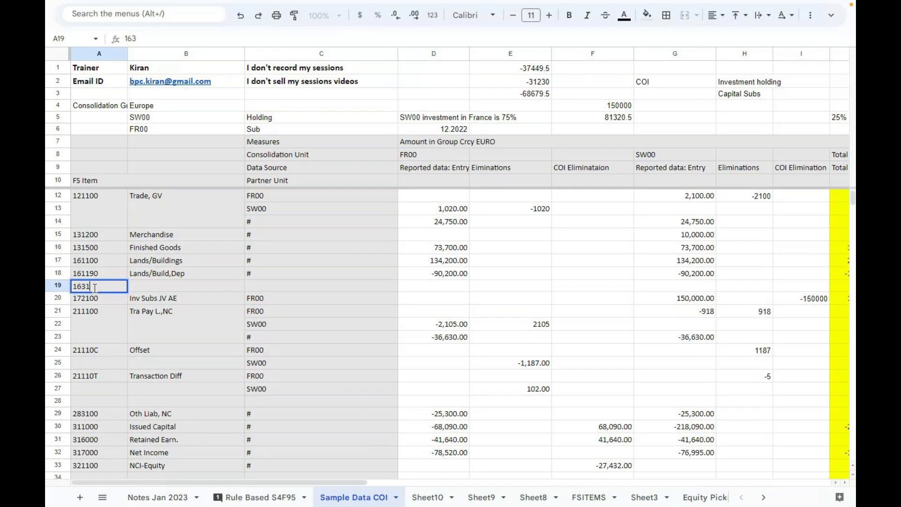
type("00")
key("Tab")
type("Goo")
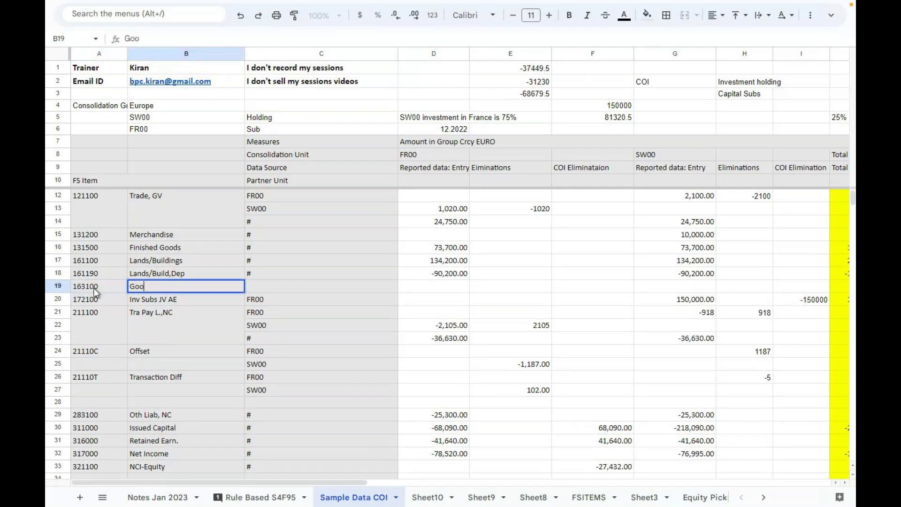
type("dwill")
key("Tab")
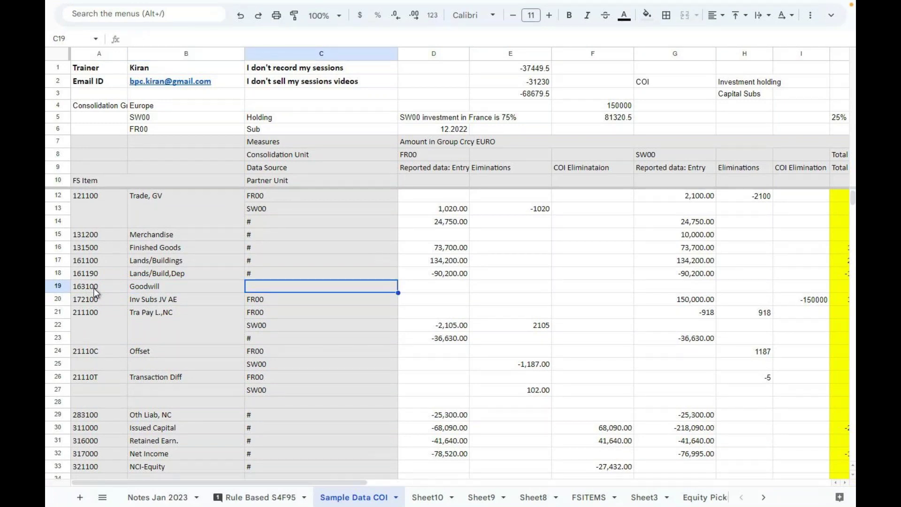
type("#")
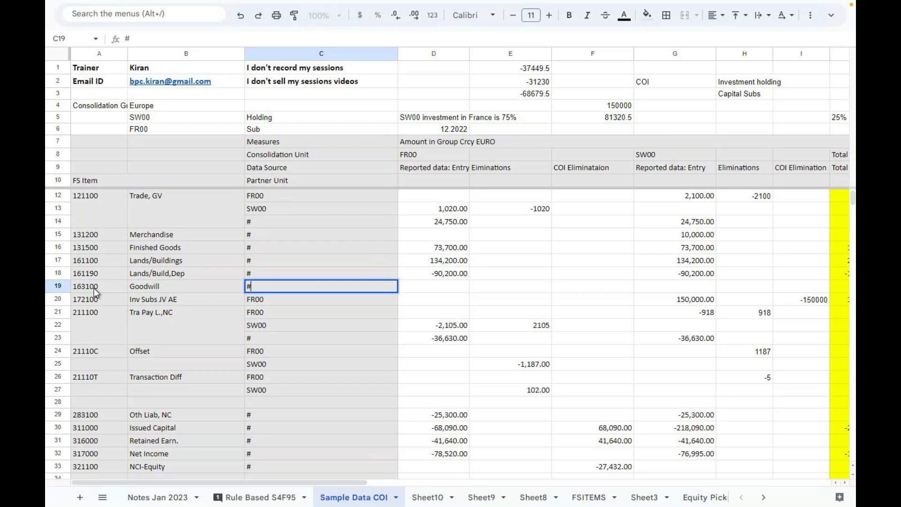
Enter the goodwill amount of 81320.5 in FR00's COI elimination column of the Goodwill row
key("Tab")
key("Tab")
key("Tab")
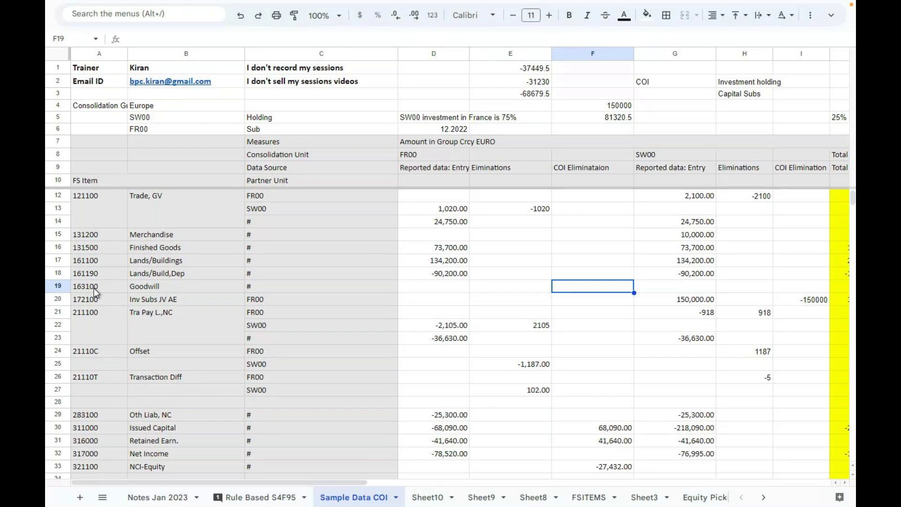
type("81320.5")
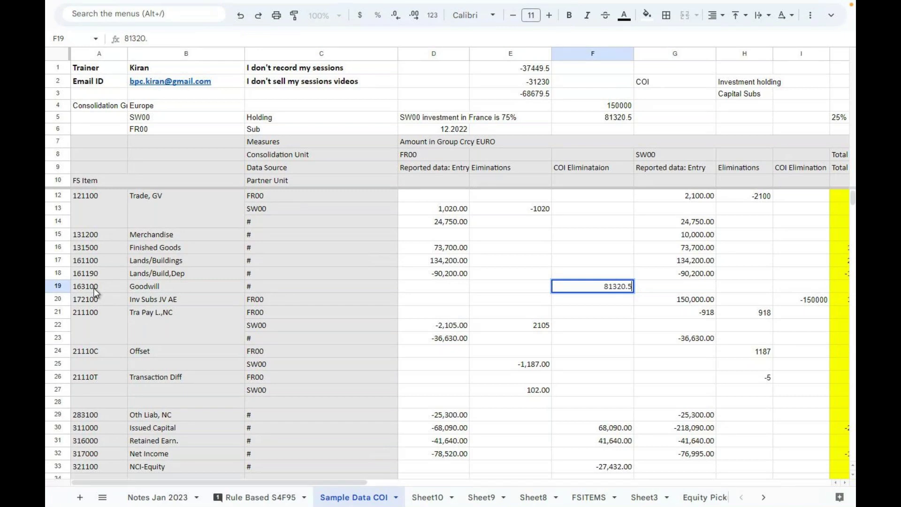
key("Return")
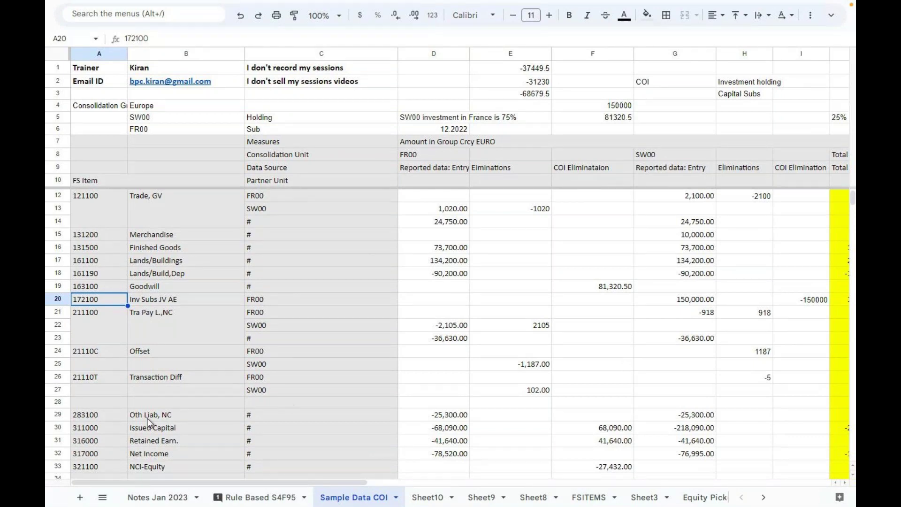
Examine the Net Income row across the FR00, SW00 and Total columns
left_click(97, 453)
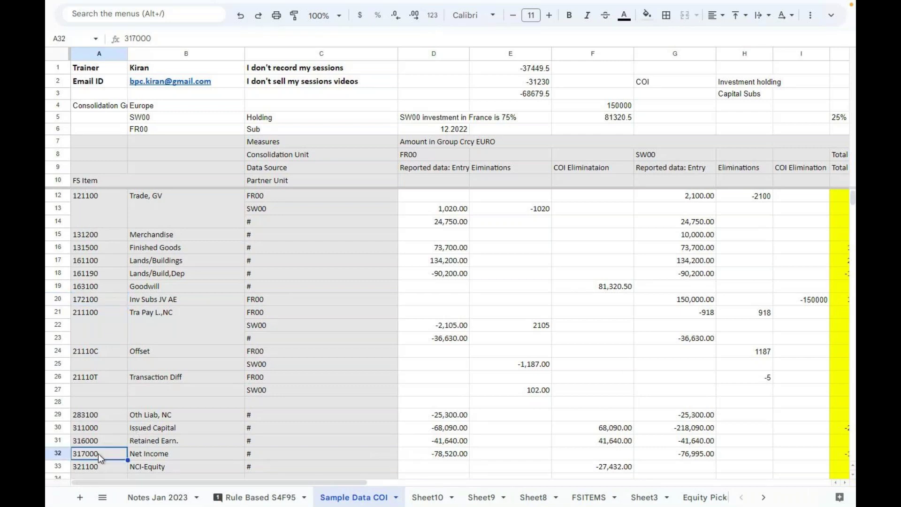
left_click(159, 454)
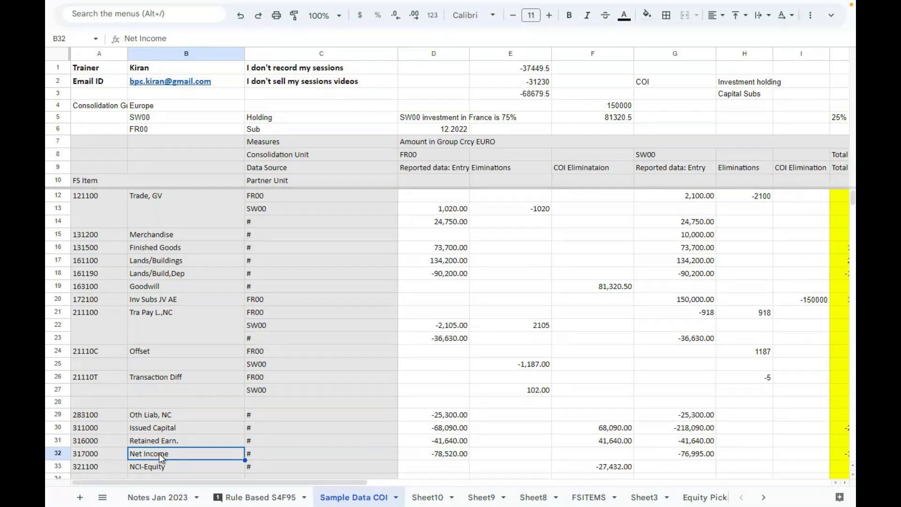
key("Right")
key("Right")
key("Right")
key("Right")
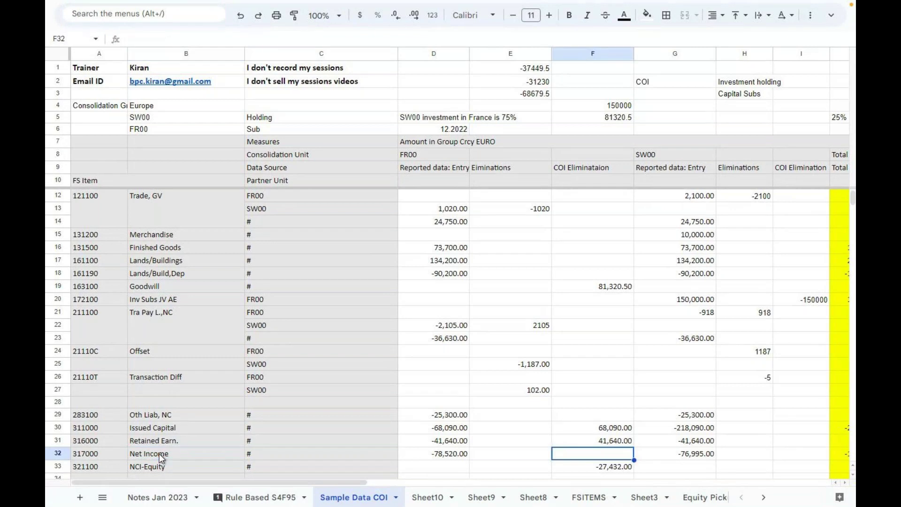
key("Right")
key("Right")
key("Right")
key("Right")
key("Right")
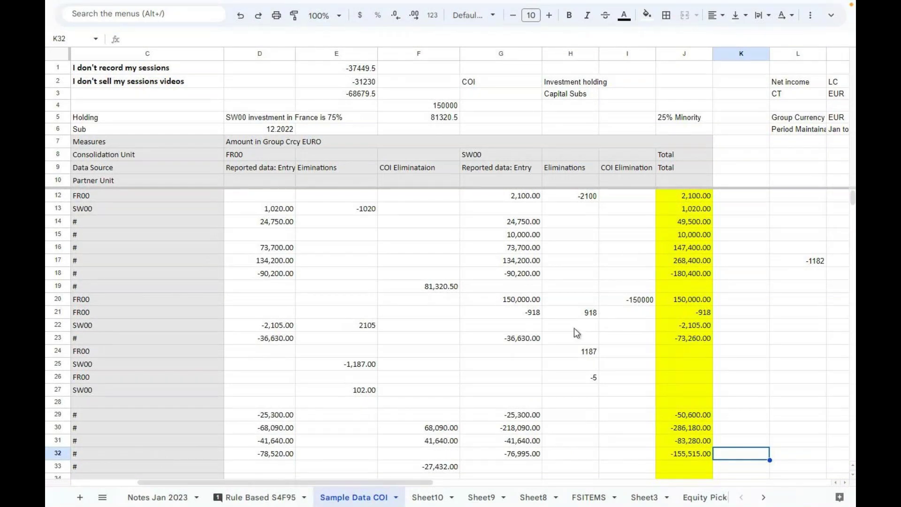
Clear the hard-coded values in the Total column from J11 to J43, keeping the grand total in J44
scroll(574, 328, "up", 1)
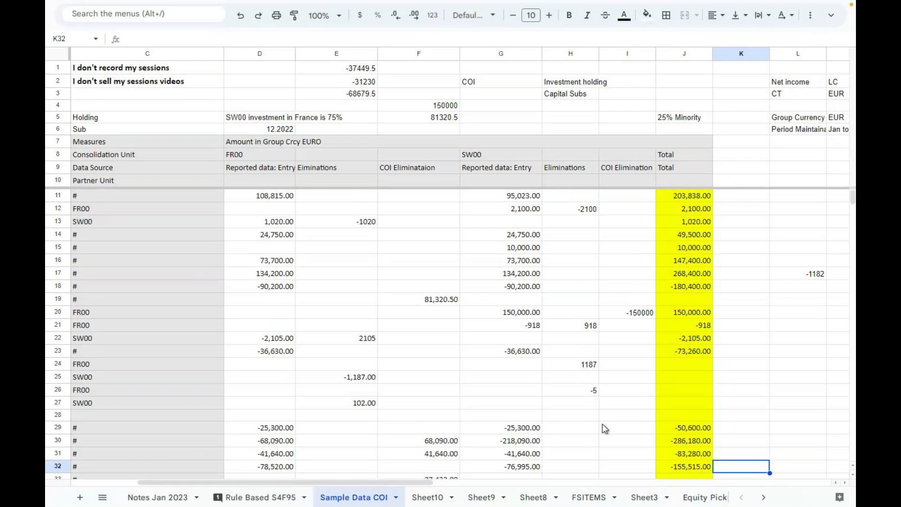
mouse_move(363, 483)
left_mouse_down()
mouse_move(334, 483)
mouse_move(360, 486)
left_mouse_up()
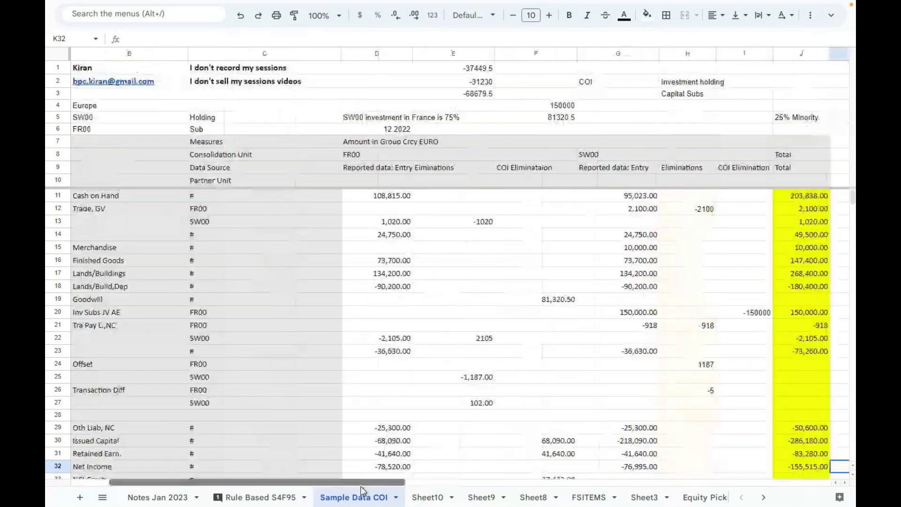
left_click(790, 196)
key("shift+Down")
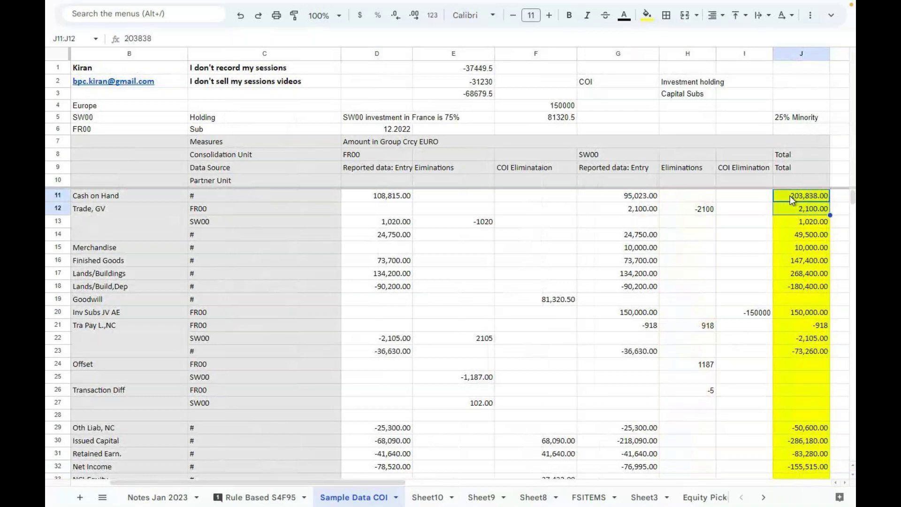
key("shift+Down")
key("shift+Down")
key("shift+Down")
key("shift+Down")
key("shift+Down")
key("shift+Down")
key("shift+Down")
key("shift+Down")
key("shift+Down")
key("shift+Down")
key("shift+Down")
key("shift+Down")
key("shift+Down")
key("shift+Down")
key("shift+Down")
key("shift+Down")
key("shift+Down")
key("shift+Down")
key("shift+Down")
key("shift+Down")
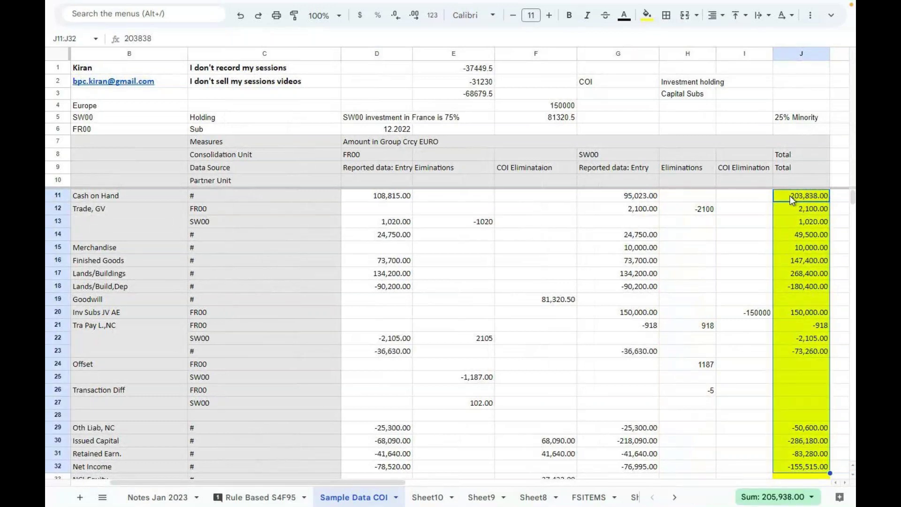
key("shift+Down")
key("shift+Down")
key("shift+Down")
key("shift+Down")
key("shift+Down")
key("shift+Down")
key("shift+Down")
key("shift+Down")
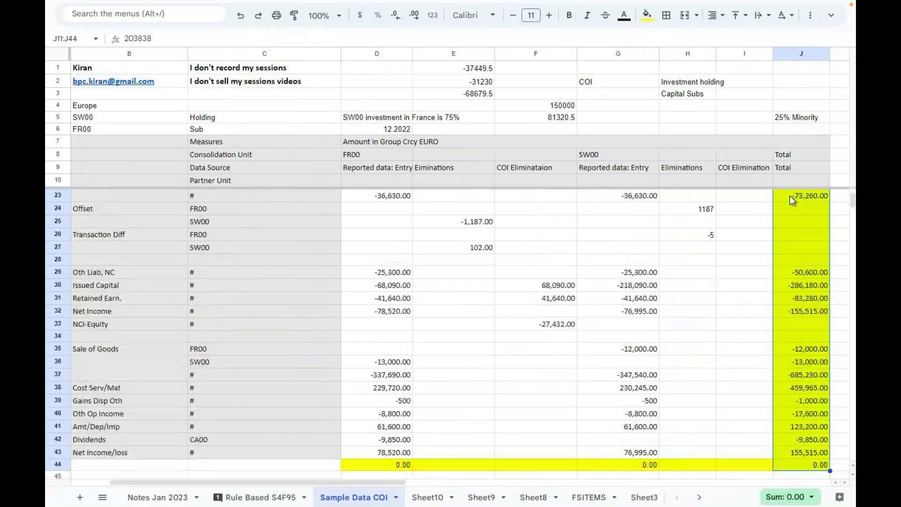
key("shift+Up")
key("Delete")
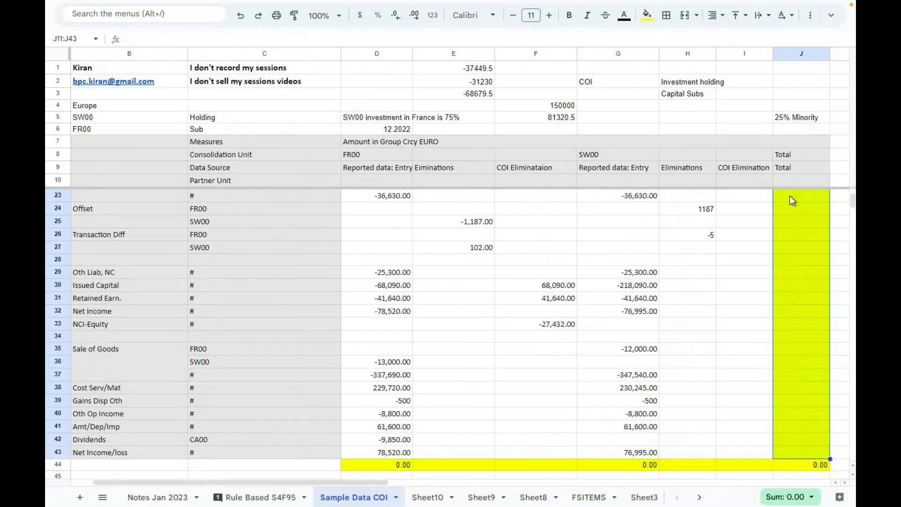
Enter =SUM(D11:I11) in J11 to total the Cash on Hand row across both units
scroll(795, 246, "up", 4)
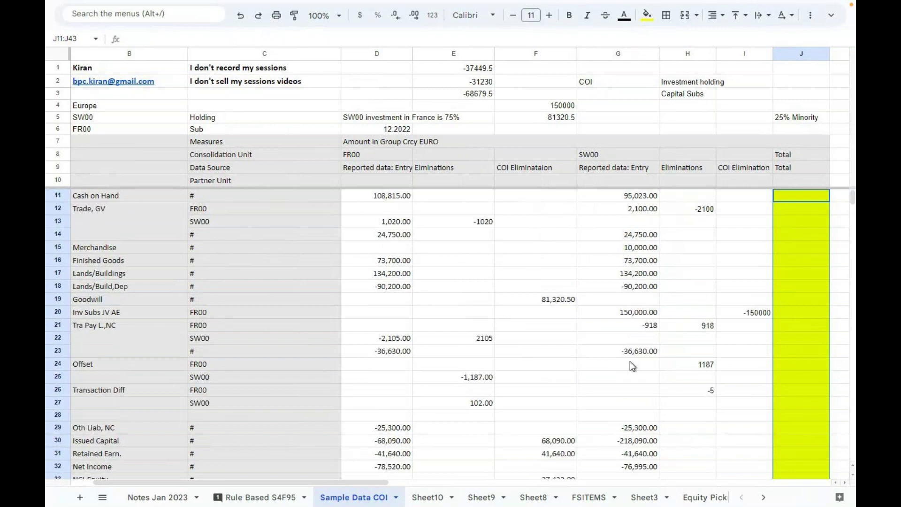
scroll(291, 485, "left", 1)
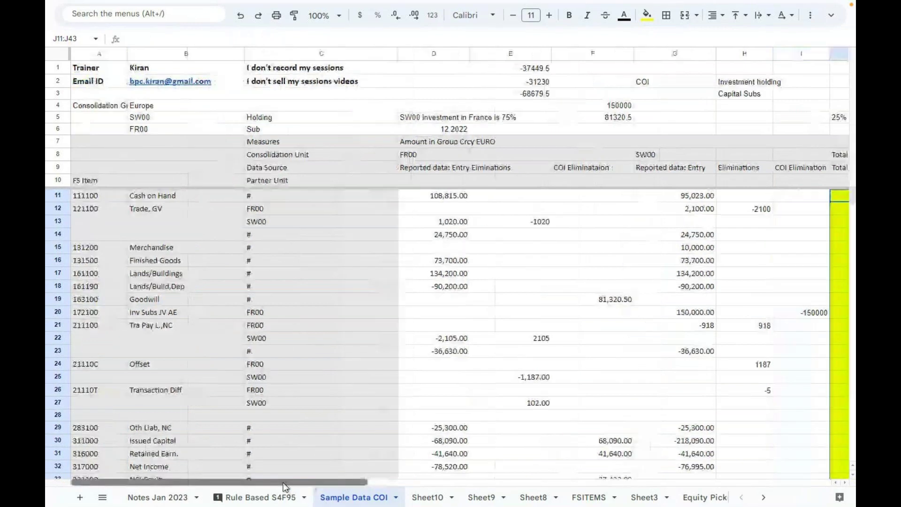
mouse_move(301, 484)
left_mouse_down()
mouse_move(349, 484)
mouse_move(284, 484)
left_mouse_up()
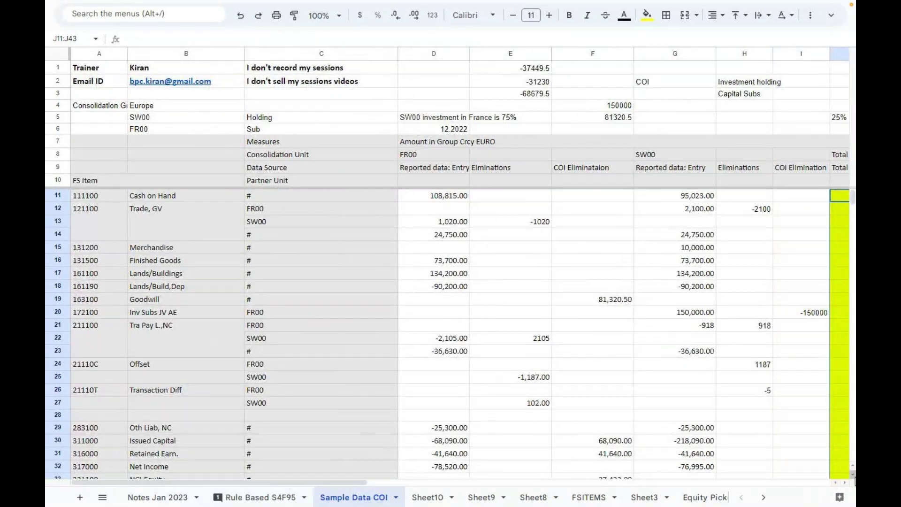
scroll(796, 193, "right", 1)
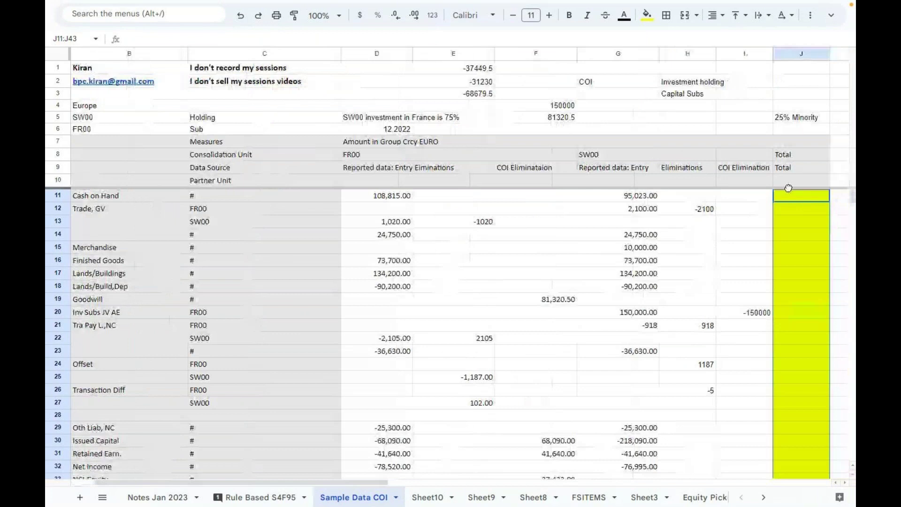
left_click(784, 196)
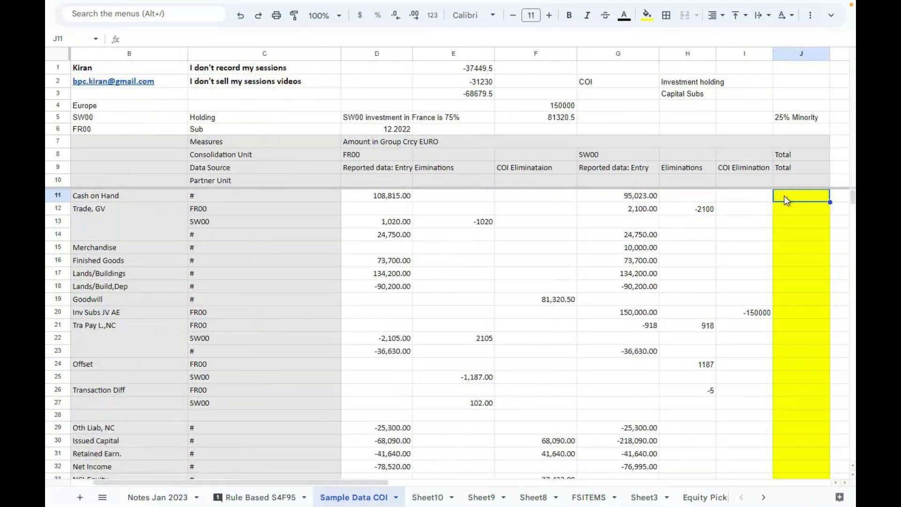
type("=SUM")
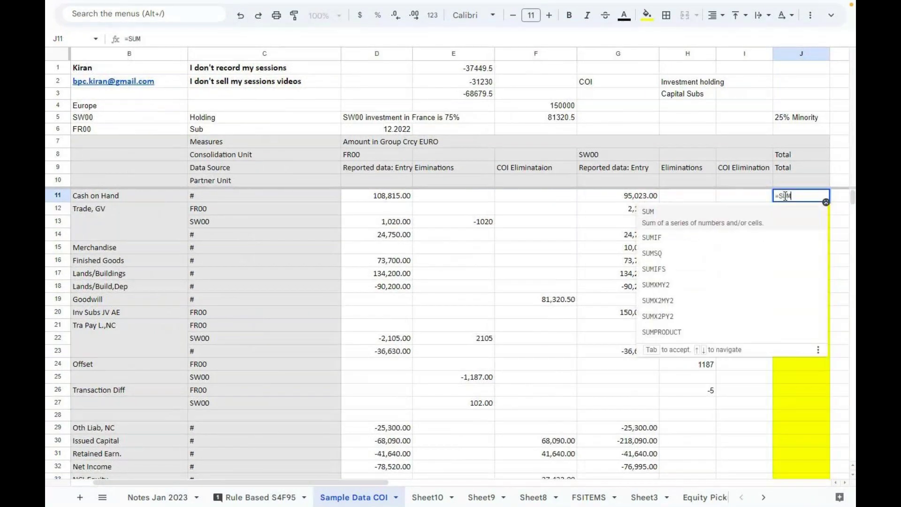
type("(")
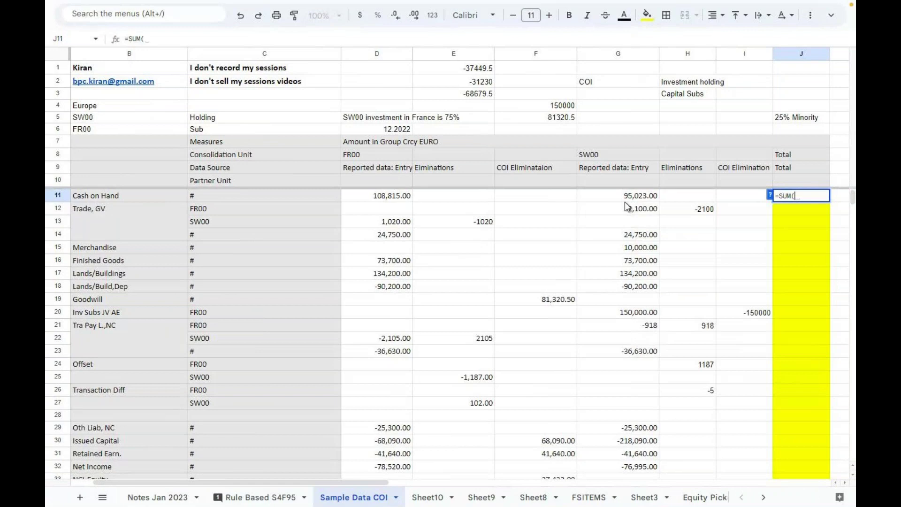
left_click(382, 195)
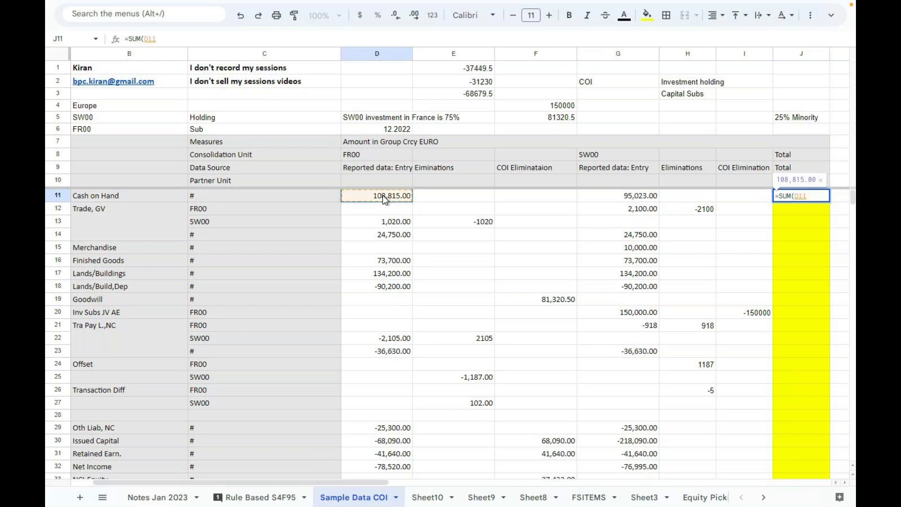
key("shift+Right")
key("shift+Right")
key("shift+Right")
key("shift+Right")
key("shift+Right")
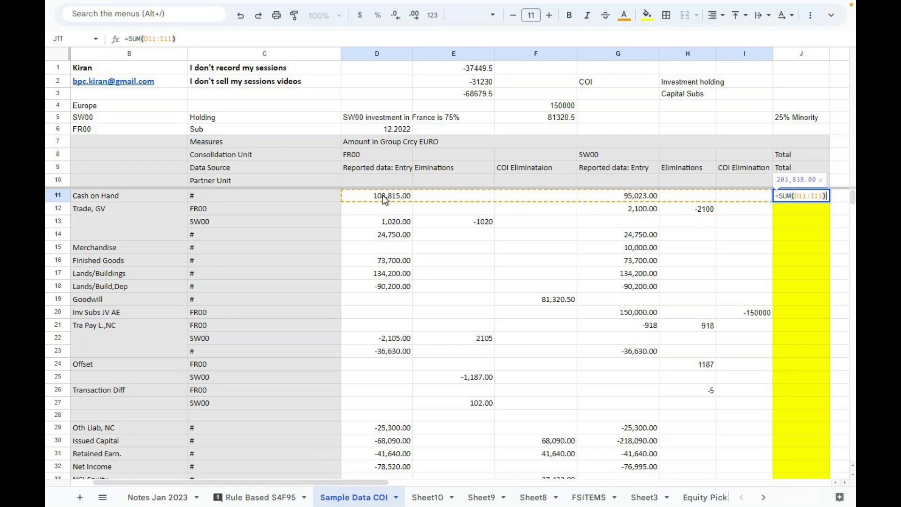
key("Return")
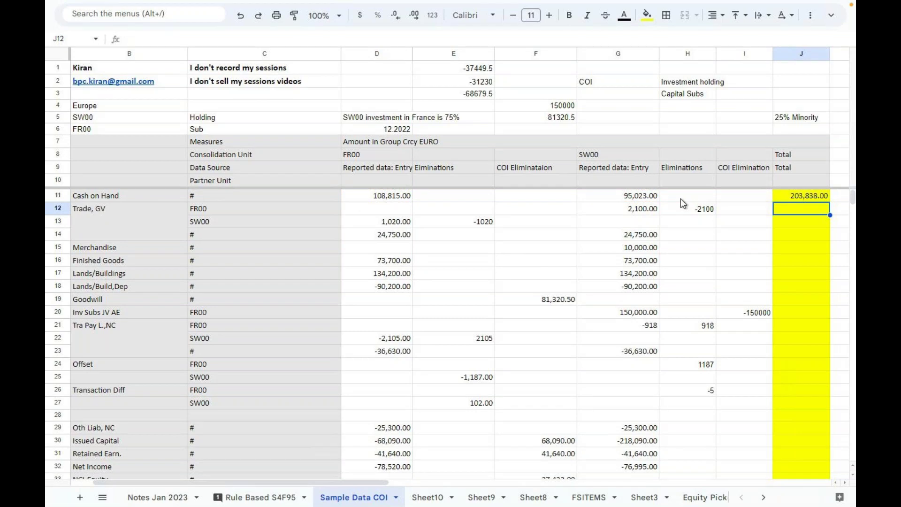
Copy the total formula from J11 down through J43 and review the grand total in J44 and the row totals
left_click(816, 194)
left_click_drag(829, 212, 810, 403)
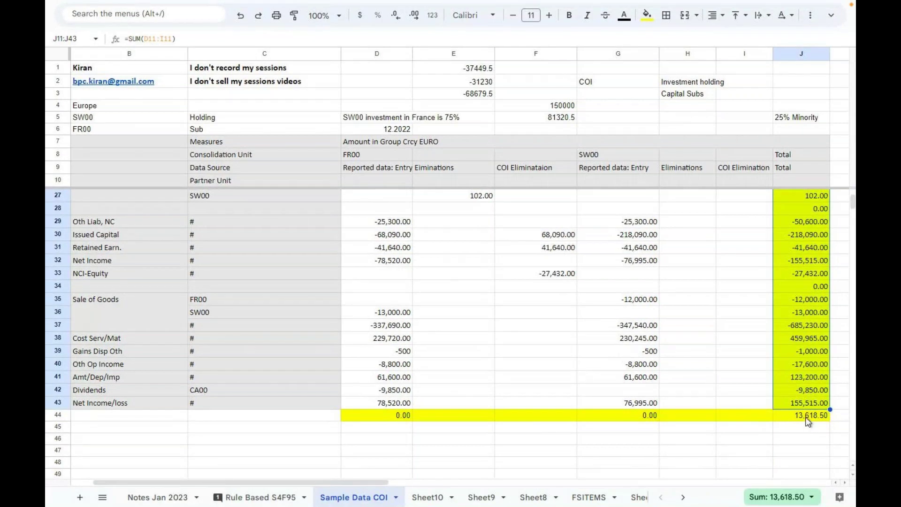
left_click(805, 417)
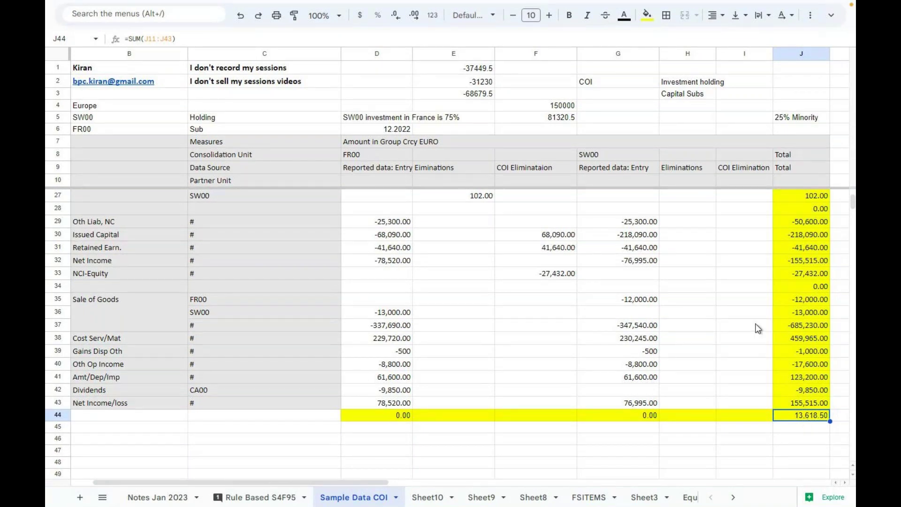
scroll(758, 328, "up", 2)
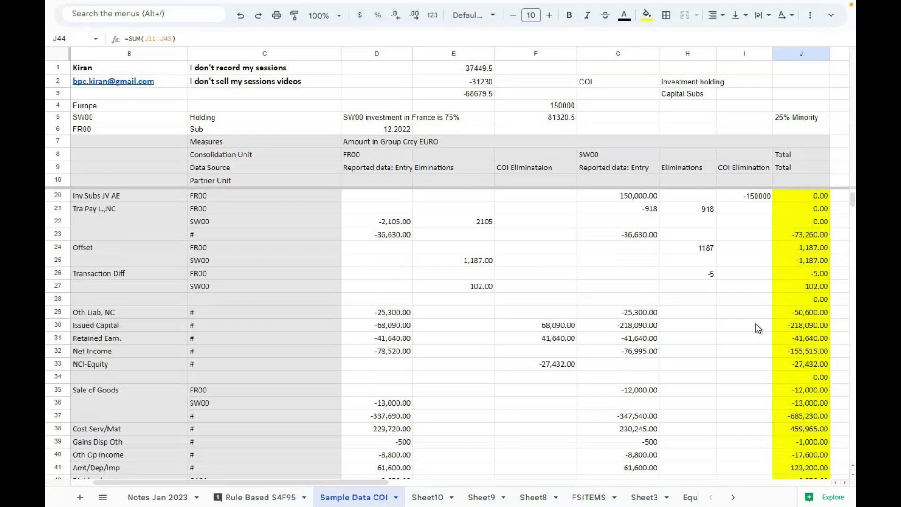
scroll(759, 329, "up", 2)
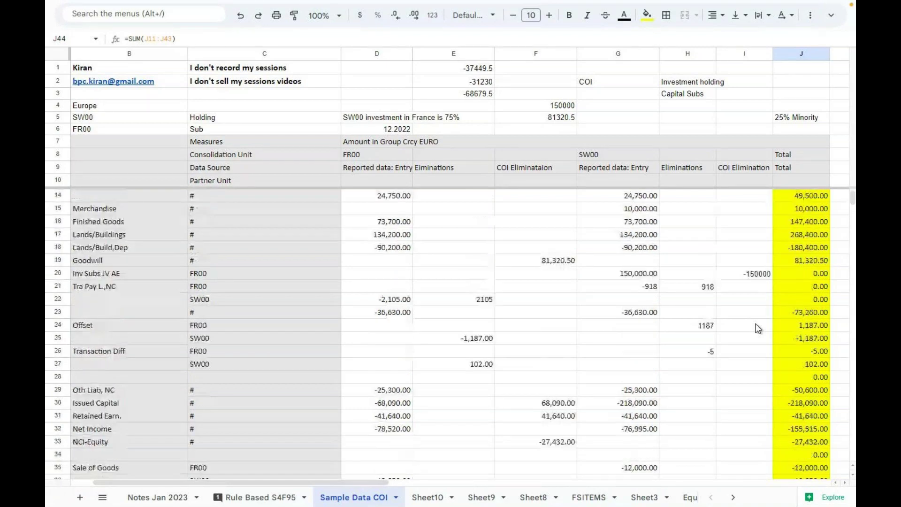
scroll(758, 329, "up", 1)
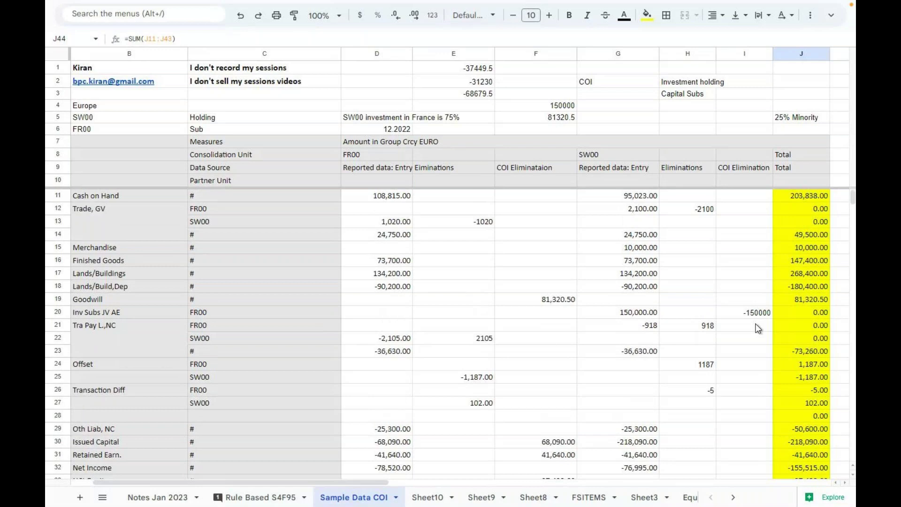
left_click(129, 313)
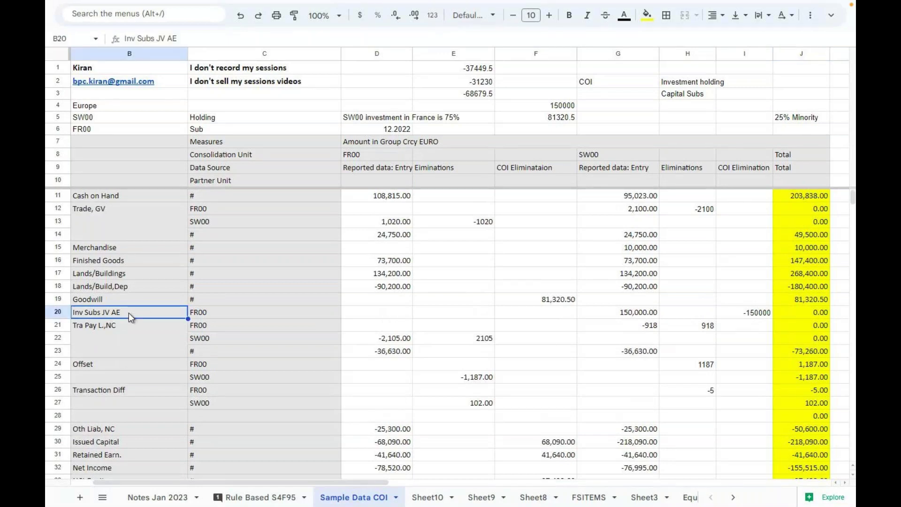
Check the totals of Inv Subs JV AE, Issued Capital, Retained Earn. and Net Income against their COI elimination entries
left_click(788, 314)
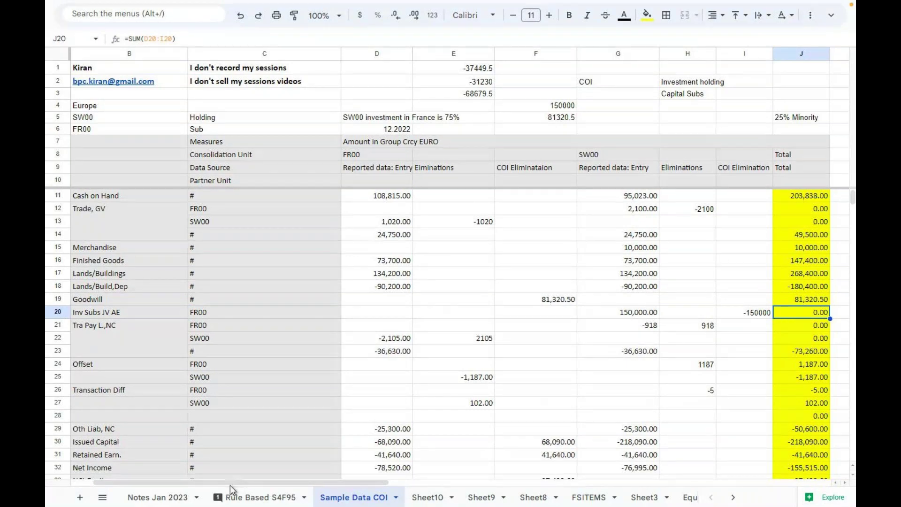
left_click(451, 443)
key("Right")
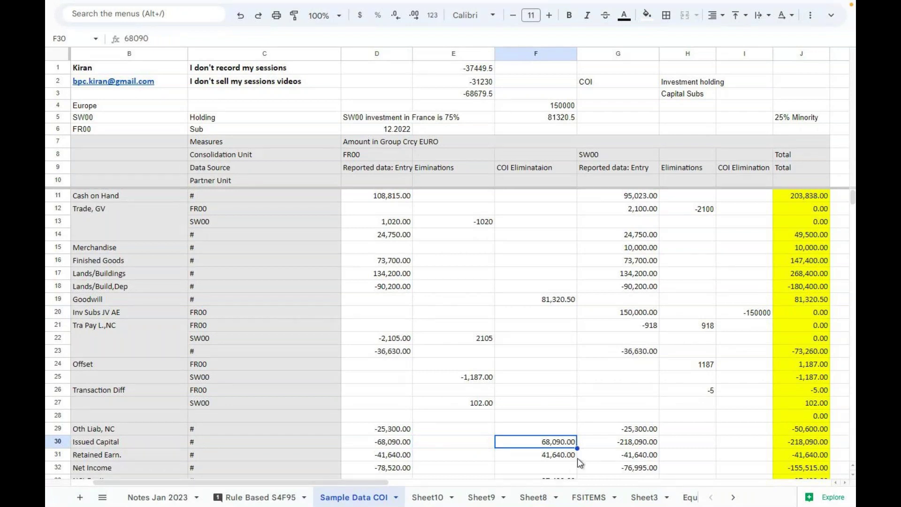
left_click(626, 443)
key("Right")
key("Right")
key("Right")
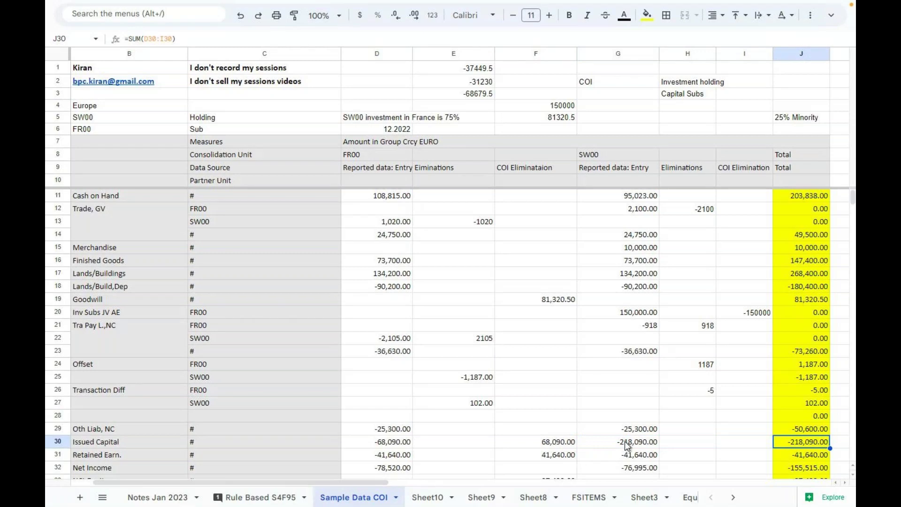
key("Down")
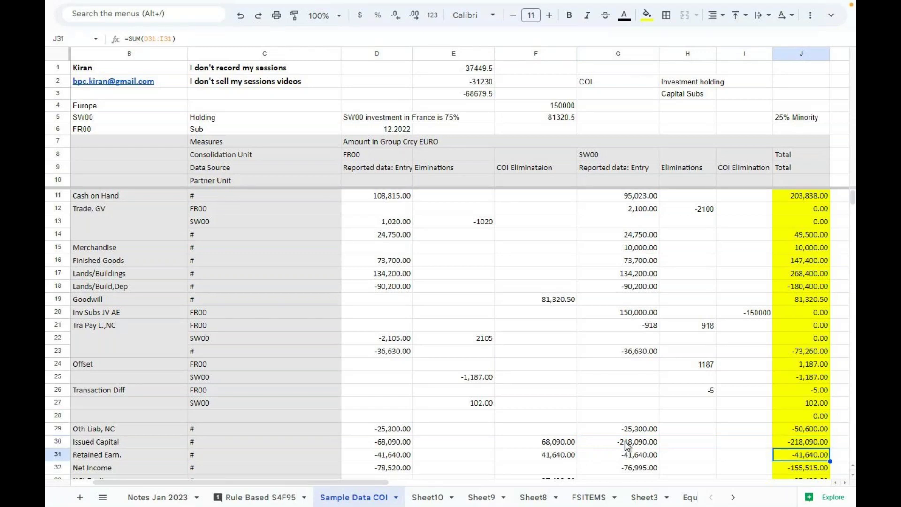
key("Down")
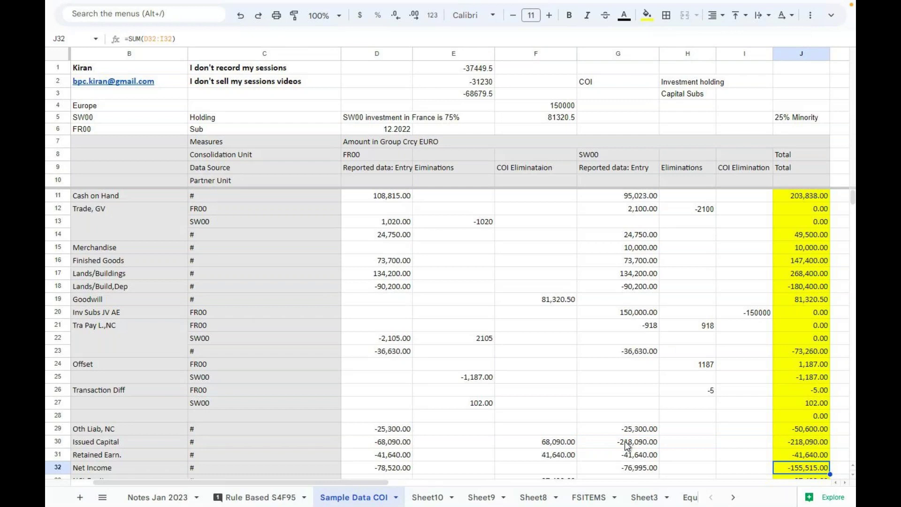
Review the Net Income amounts of both units in row 32 together with their consolidated total
key("Home")
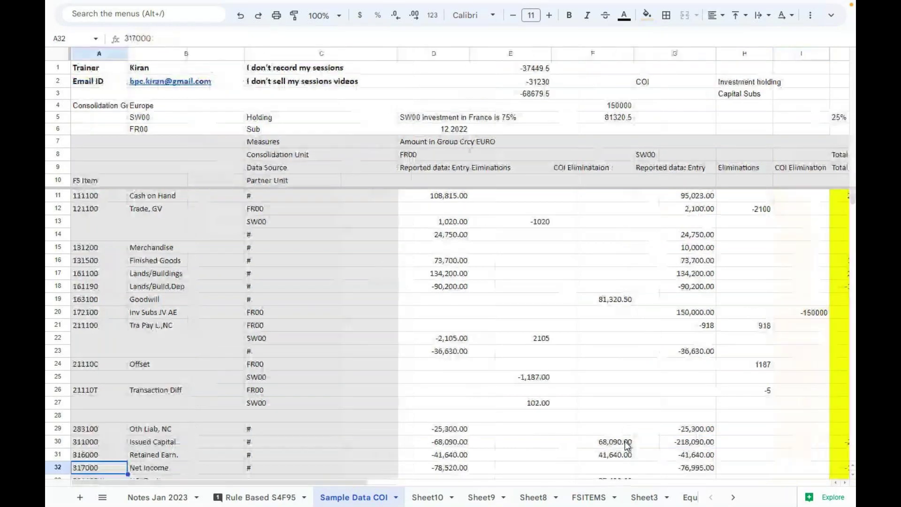
key("Right")
key("Right")
key("Right")
key("Right")
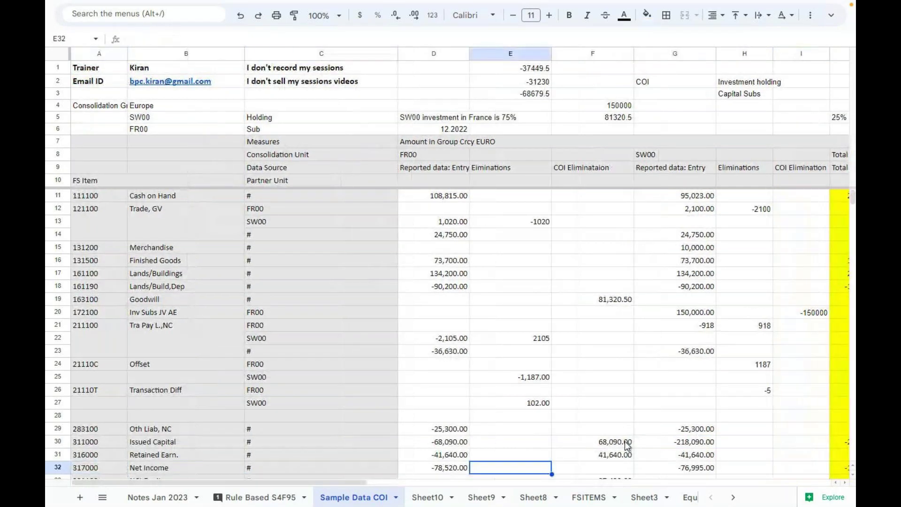
key("Left")
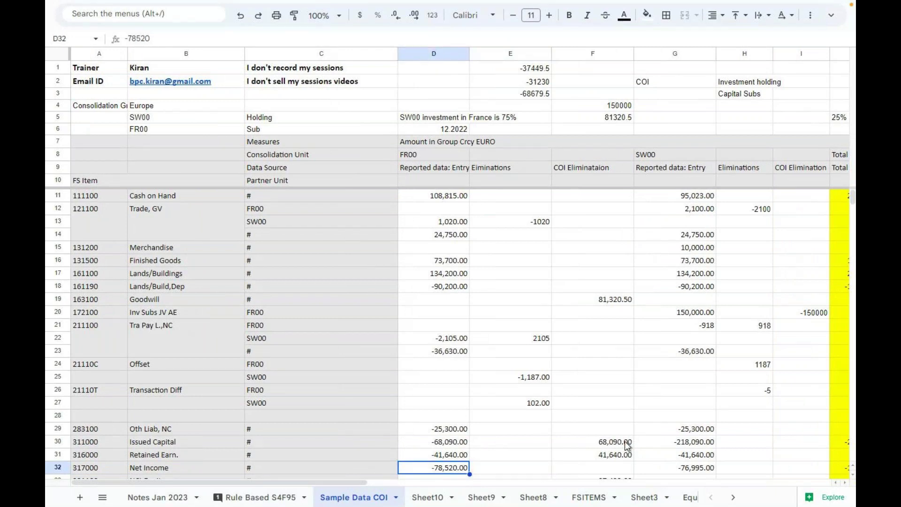
key("Right")
key("Right")
key("Right")
key("Right")
key("Right")
key("Right")
key("Right")
key("Right")
key("Left")
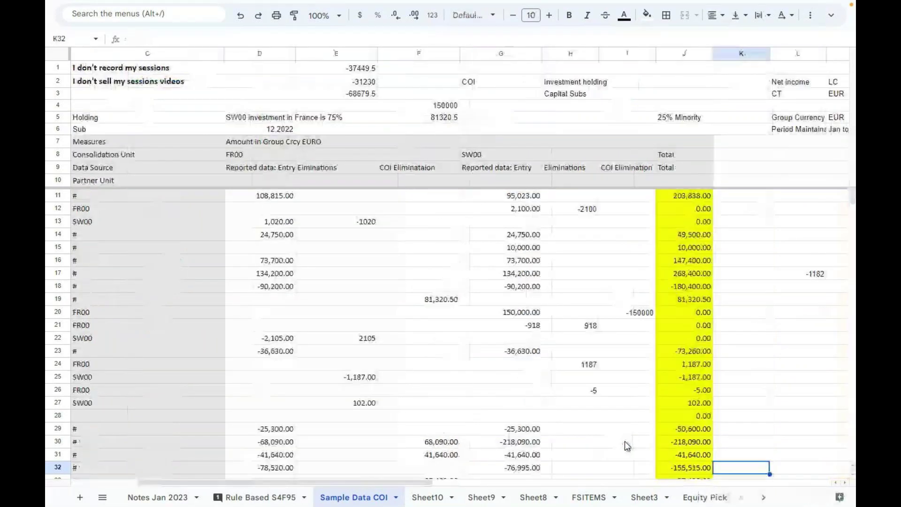
key("Left")
Look through the Total column from the Net Income row up to the header rows
key("Down")
key("Down")
key("Up")
key("Up")
key("Up")
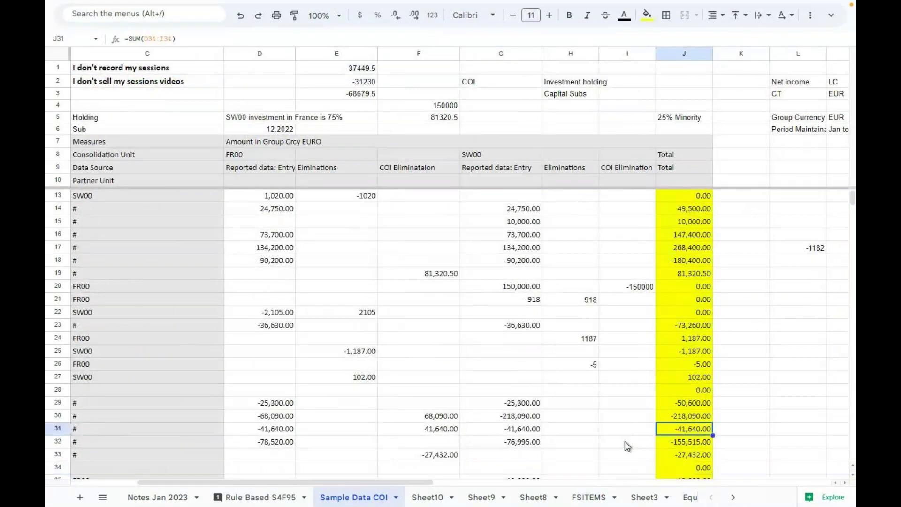
key("Up")
key("Up")
key("Up")
key("Up")
key("Up")
key("Up")
key("Up")
key("Up")
key("Up")
key("Up")
key("Up")
key("Up")
key("Up")
key("Up")
key("Up")
key("Up")
key("Up")
key("Up")
key("Up")
key("Up")
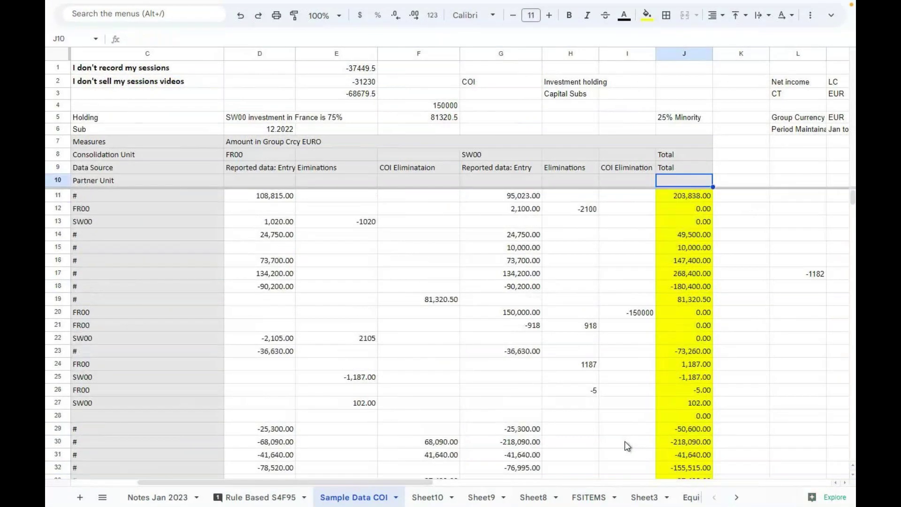
key("Up")
key("Up")
key("Up")
key("Up")
key("Up")
key("Up")
key("Up")
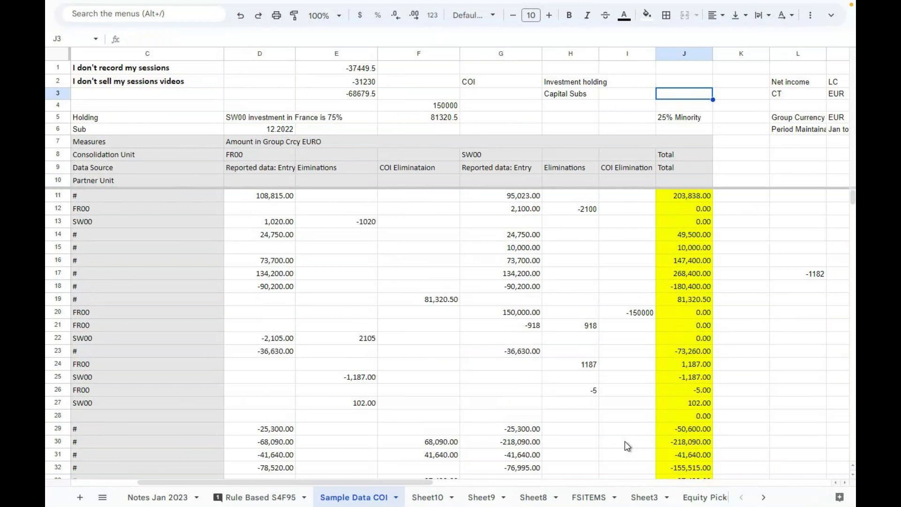
Compare the SW00 reported amount, elimination and total for Trade, GV with partner unit FR00 in row 12
key("Down")
key("Down")
key("Down")
key("Down")
key("Down")
key("Down")
key("Down")
key("Left")
key("Down")
key("Down")
key("Left")
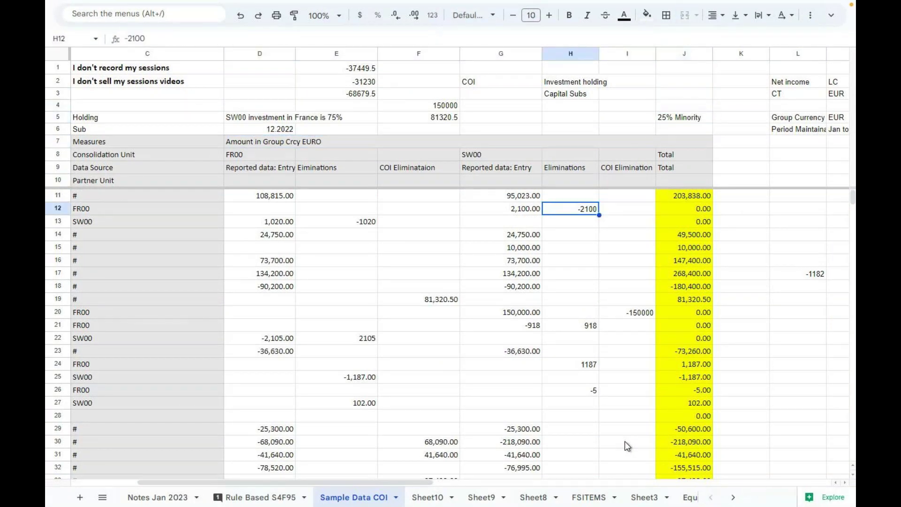
key("Left")
key("Right")
key("Right")
key("Right")
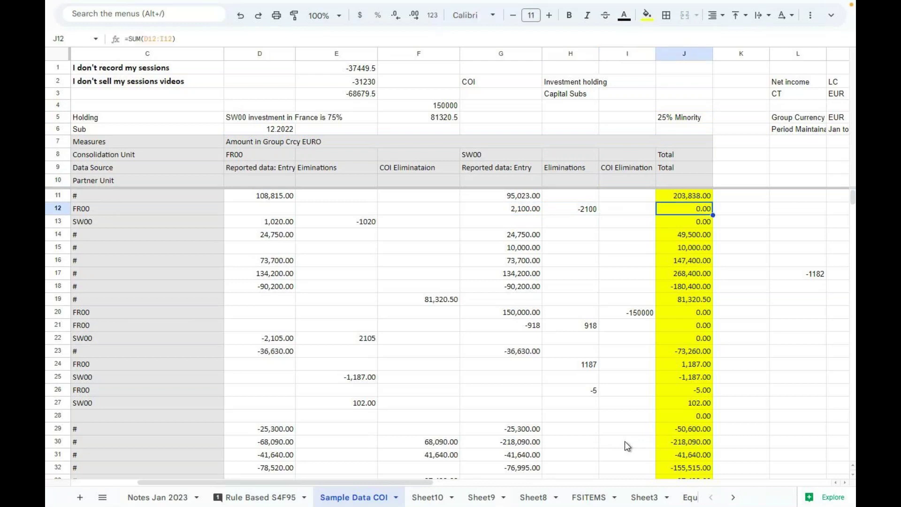
Narrow columns C and B so the sheet fits on screen from the FS Item column through the Total column
key("Down")
key("Down")
key("Left")
key("Left")
key("Left")
key("Left")
key("Left")
key("Left")
key("Left")
key("Left")
key("Left")
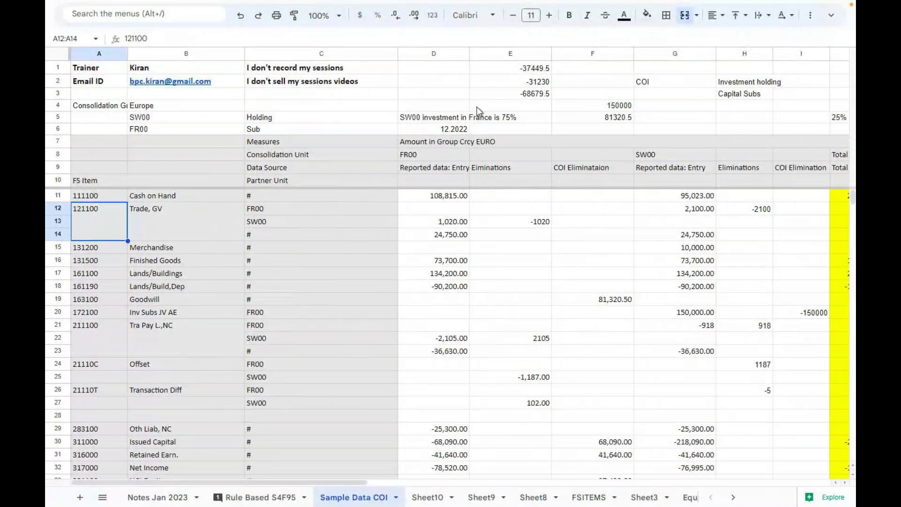
left_click_drag(398, 53, 357, 56)
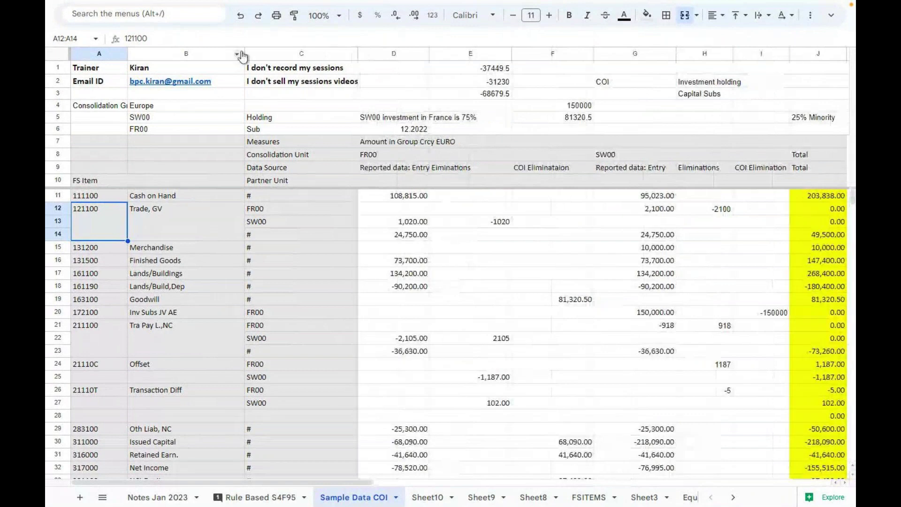
left_click_drag(244, 53, 205, 53)
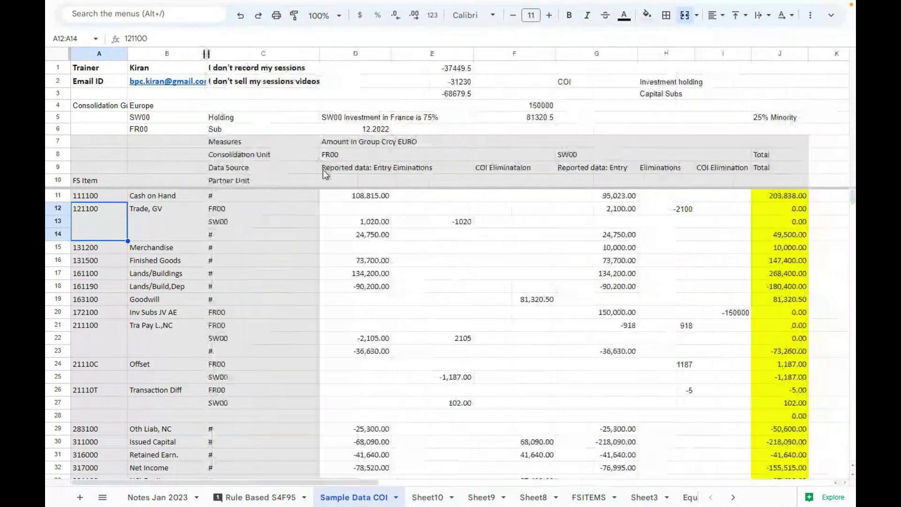
Examine the Trade, GV rows by partner unit across to the Total column
left_click(89, 328)
left_click(88, 221)
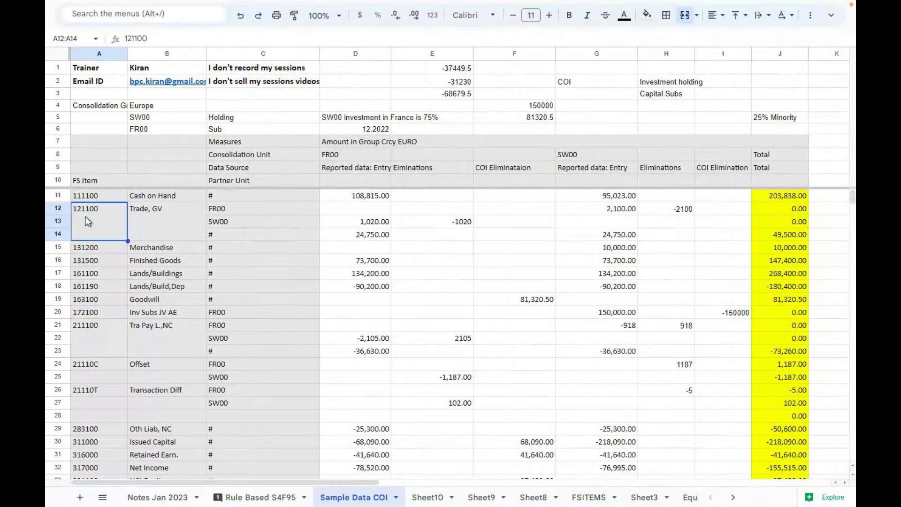
key("Right")
key("Right")
key("Right")
key("Right")
key("Right")
key("Right")
key("Right")
key("Right")
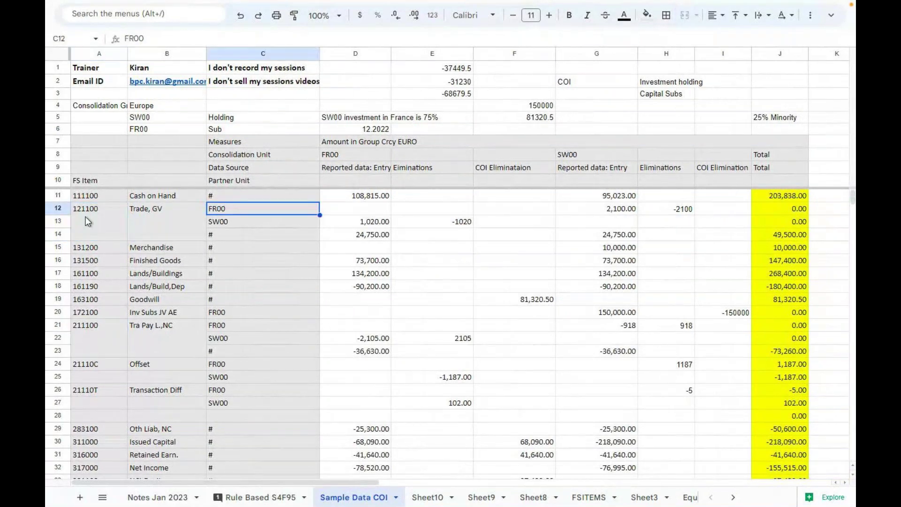
key("Right")
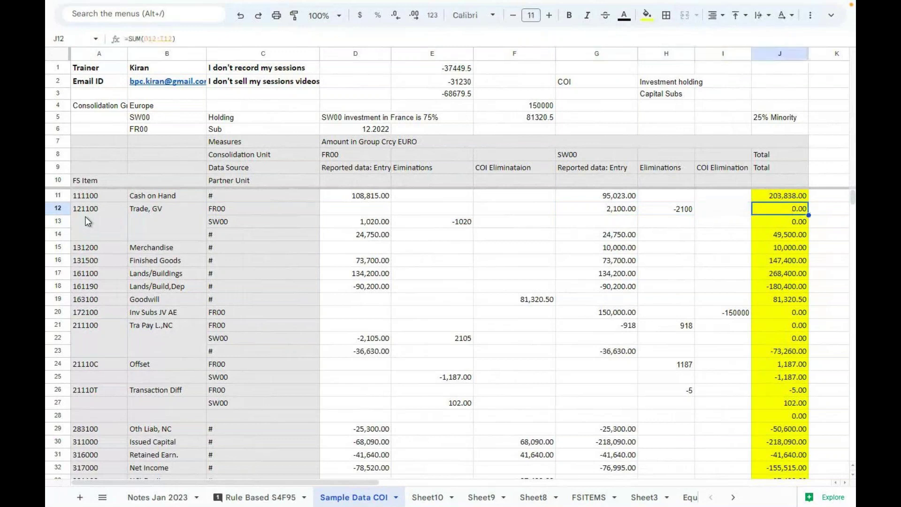
key("Down")
key("Down")
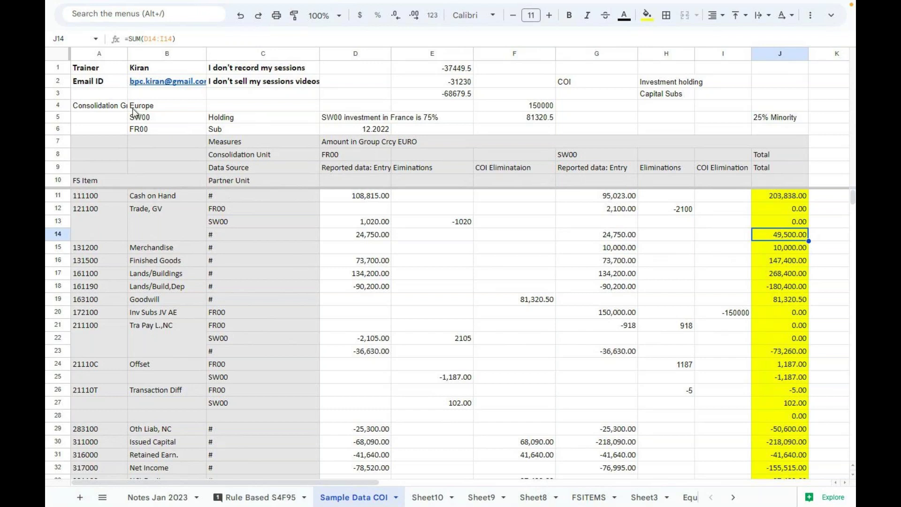
Label the calculations in E1 and E2 by entering "75% of issued Capital" in F1 and "75% of Retained Earnings" in F2
left_click(351, 115)
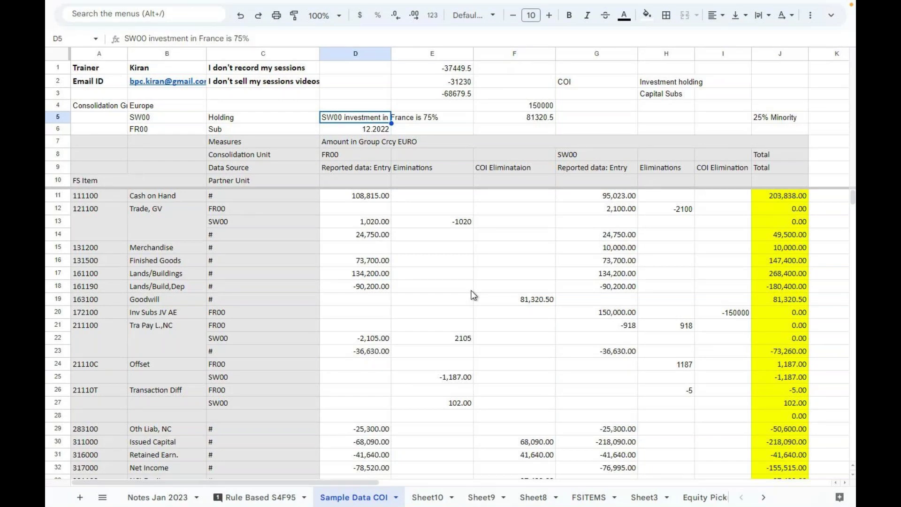
left_click(427, 70)
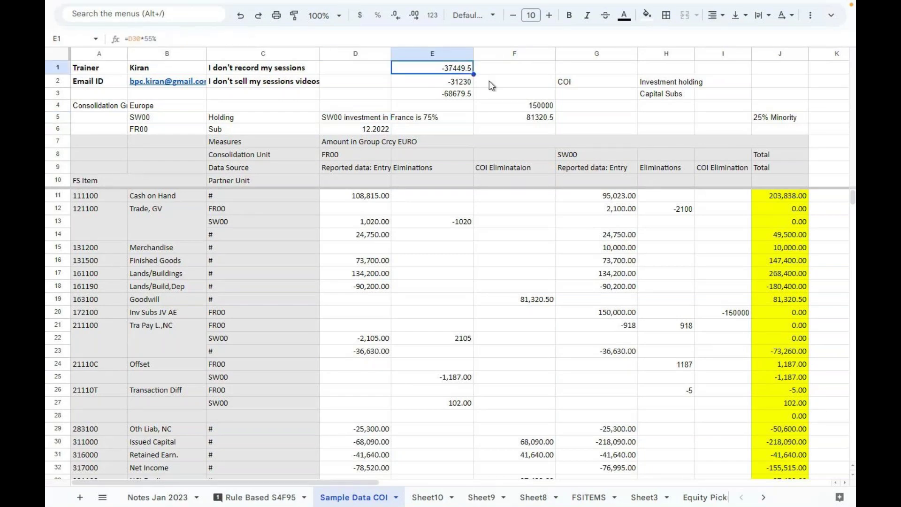
left_click(497, 66)
type("75% of issued Capital")
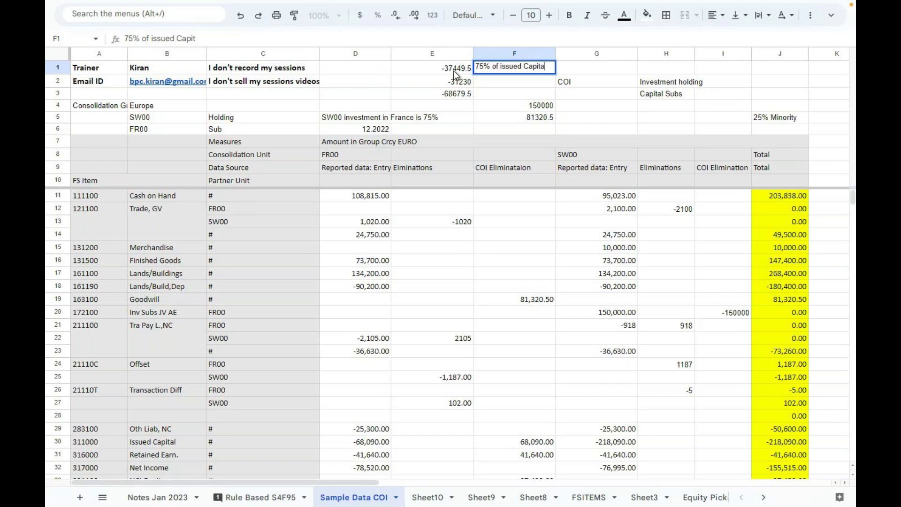
key("Return")
type("7")
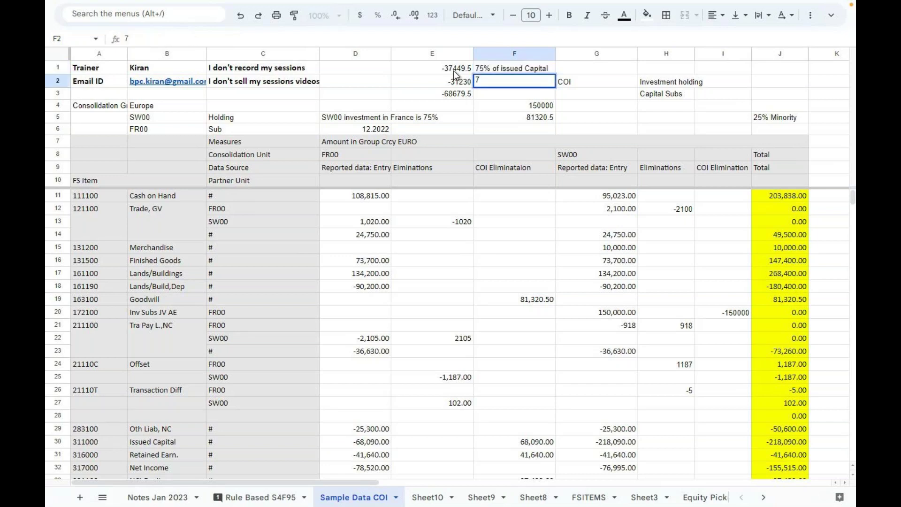
type("5% of Retained Earnings")
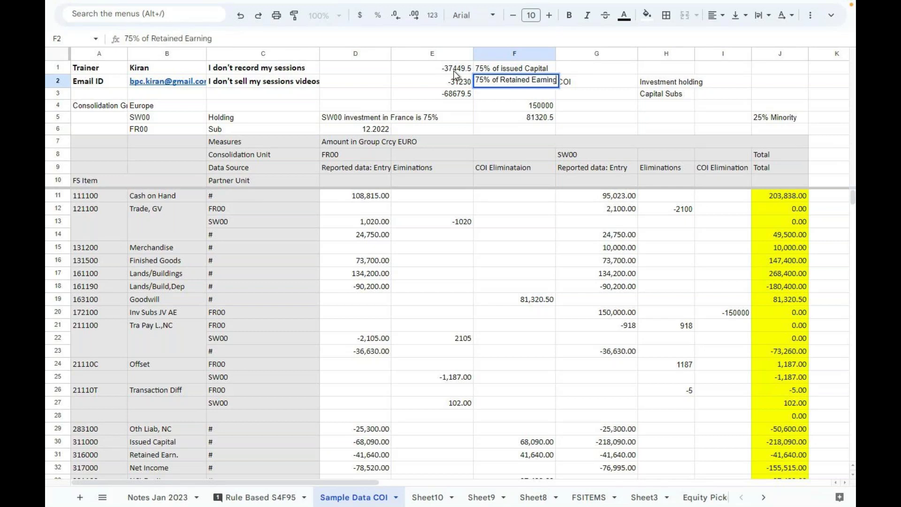
key("Return")
key("Down")
Label the values in F4 and F5 by entering "Investment" in G4 and "Goodwill" in G5
left_click(579, 106)
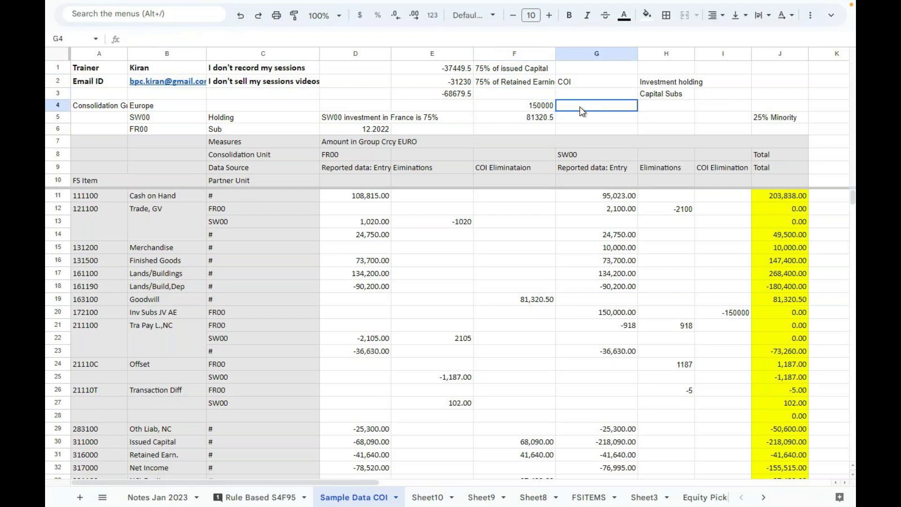
type("Investment")
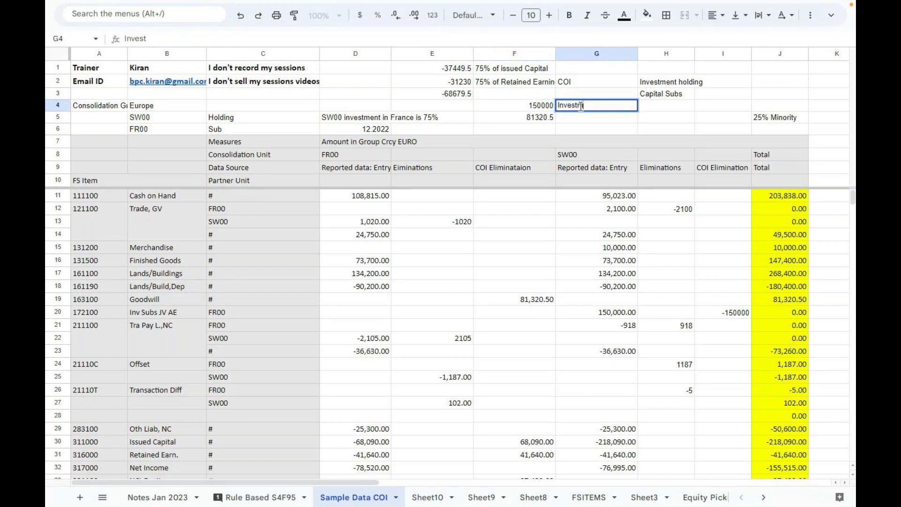
left_click(566, 117)
type("o")
key("BackSpace")
type("Goodwill")
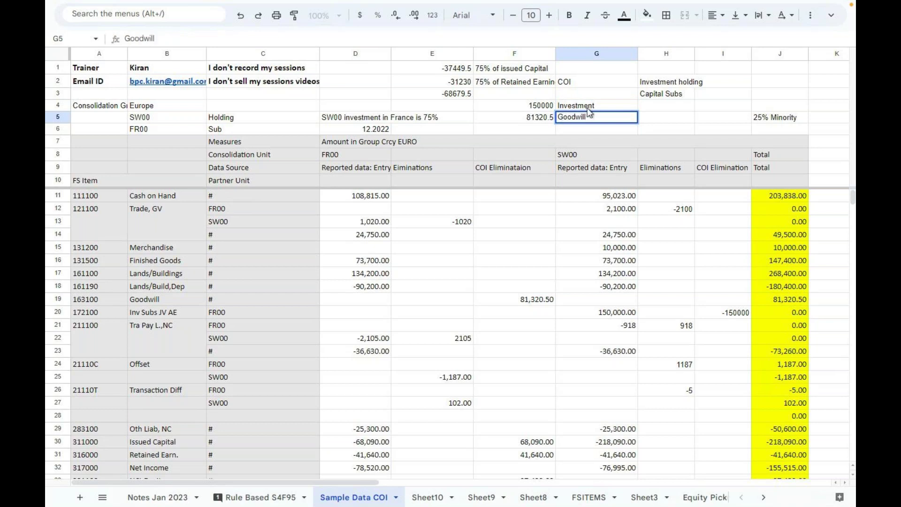
left_click(619, 100)
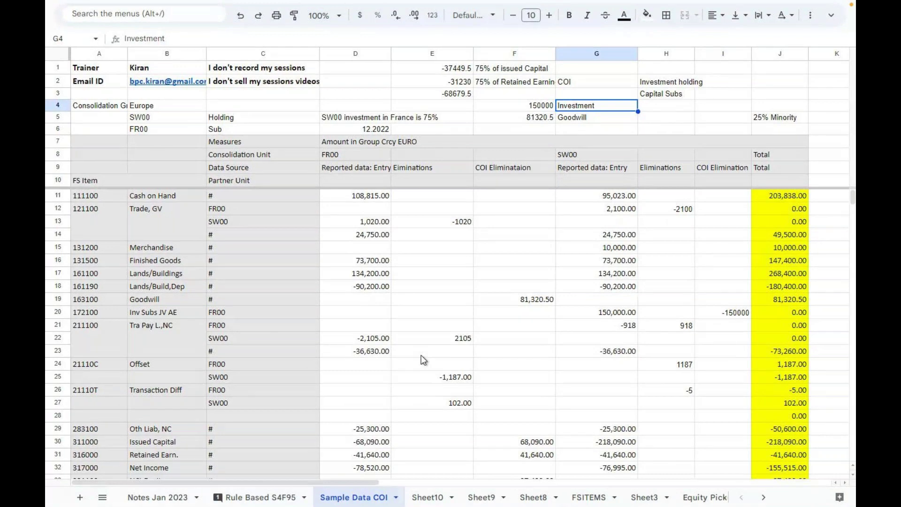
Widen column B enough to show the full contents of B2
left_click_drag(206, 53, 239, 53)
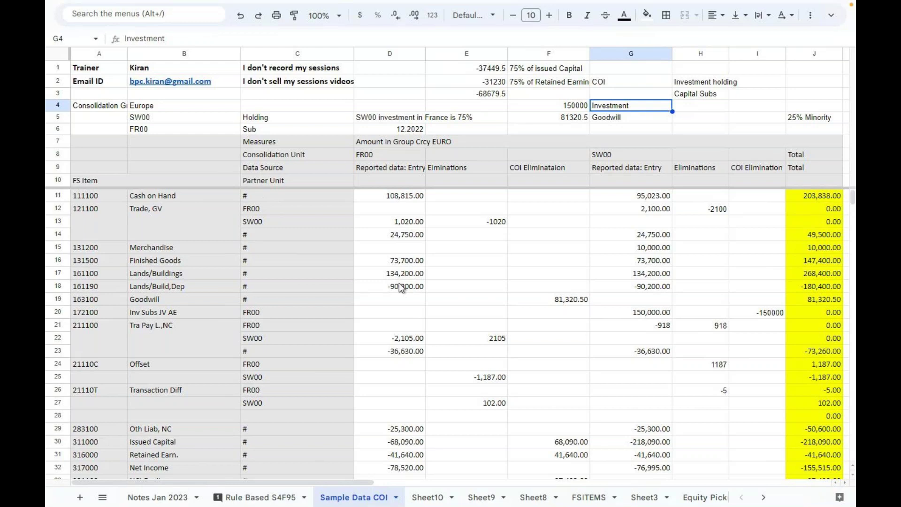
left_click(394, 148)
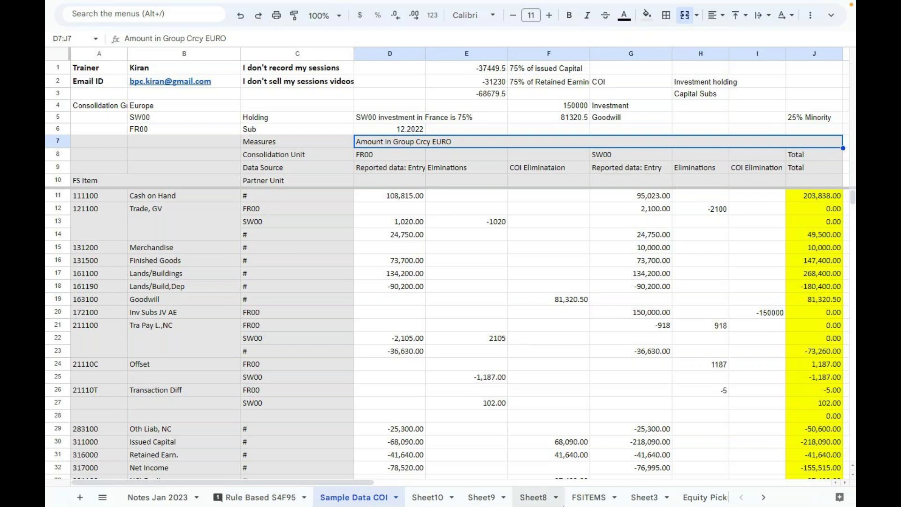
mouse_move(631, 505)
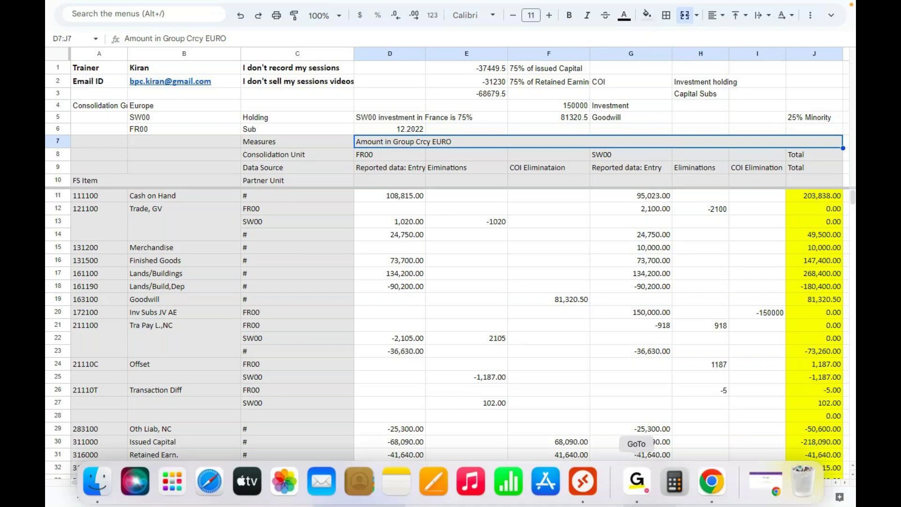
left_click(583, 300)
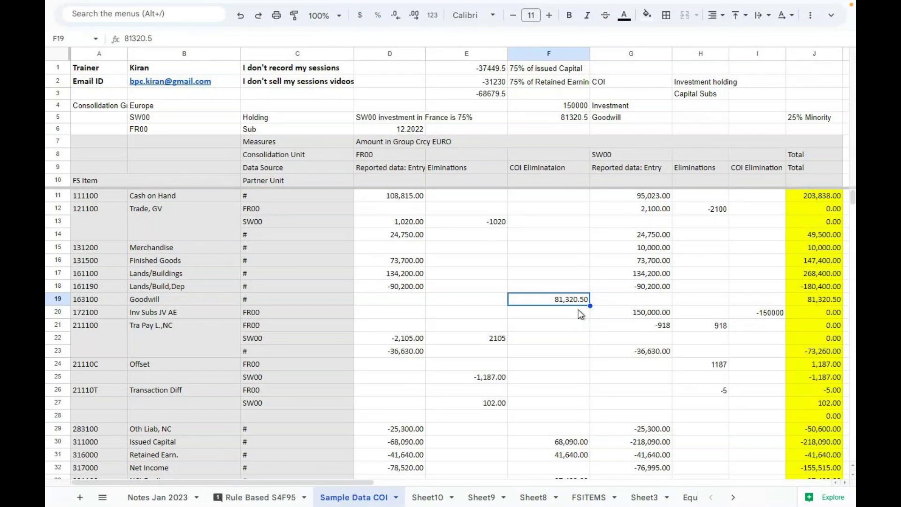
mouse_move(584, 505)
left_click(581, 376)
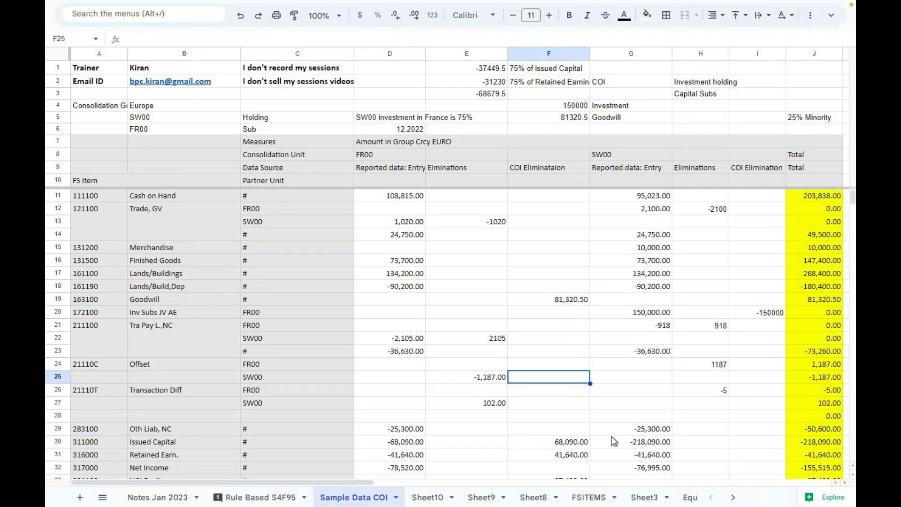
left_click(584, 325)
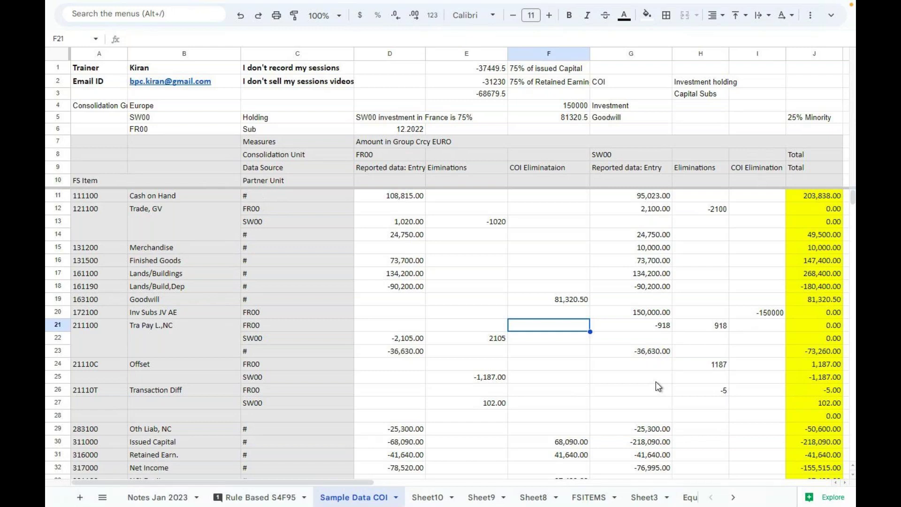
Examine the Offset and Transaction Diff rows and their elimination entries for partner units FR00 and SW00
mouse_move(655, 506)
mouse_move(636, 482)
left_click(58, 364)
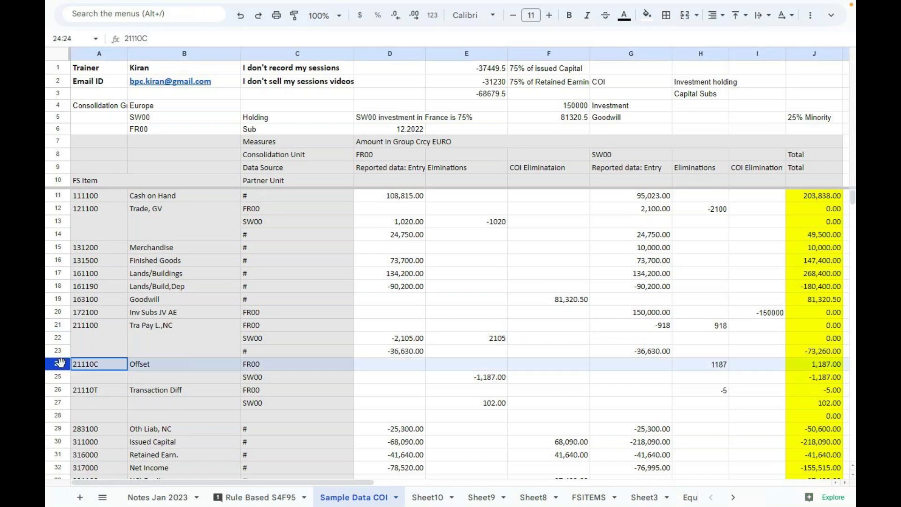
left_click(57, 389)
key("shift+Down")
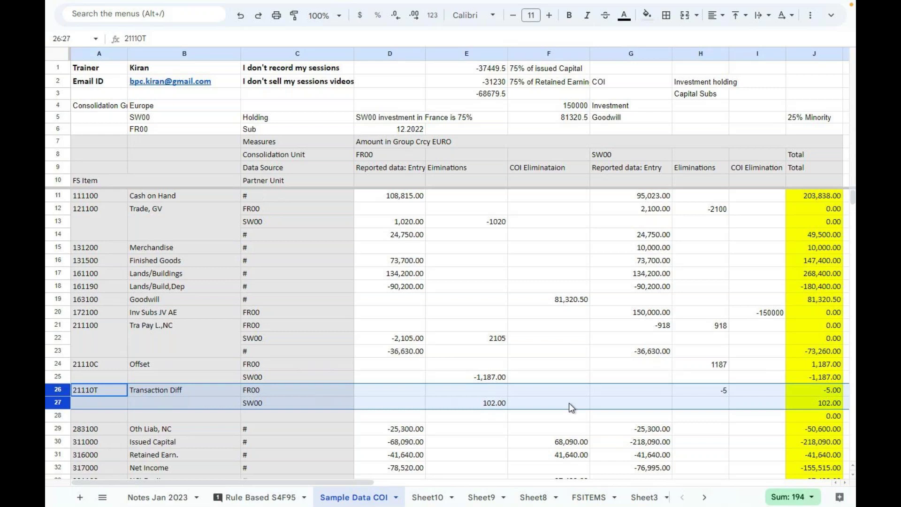
left_click(476, 405)
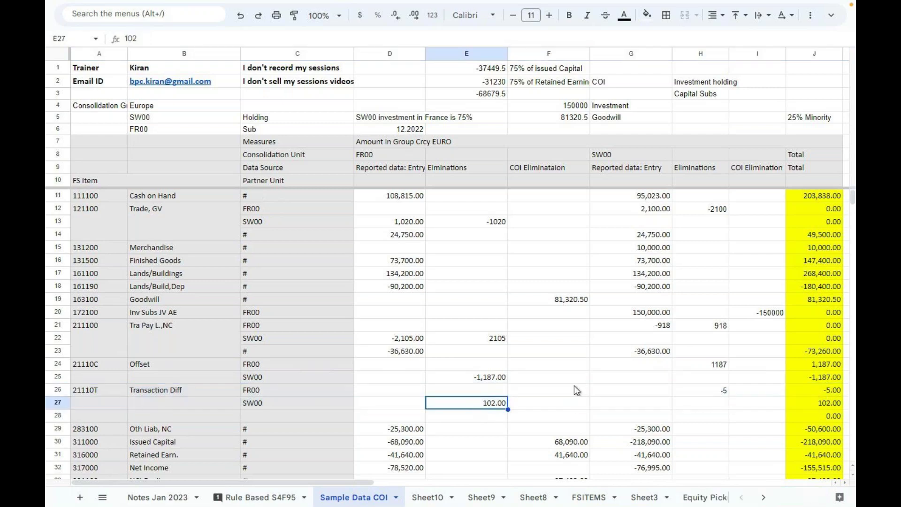
left_click(722, 396)
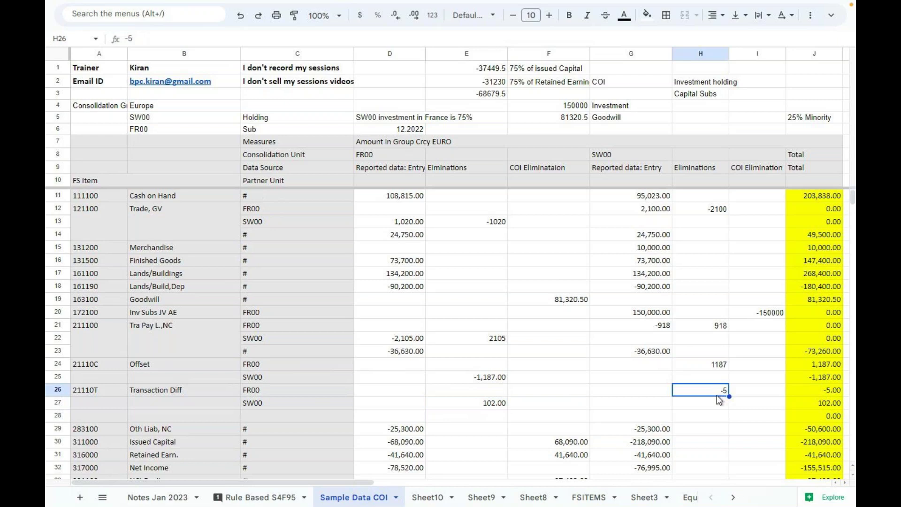
left_click(484, 379)
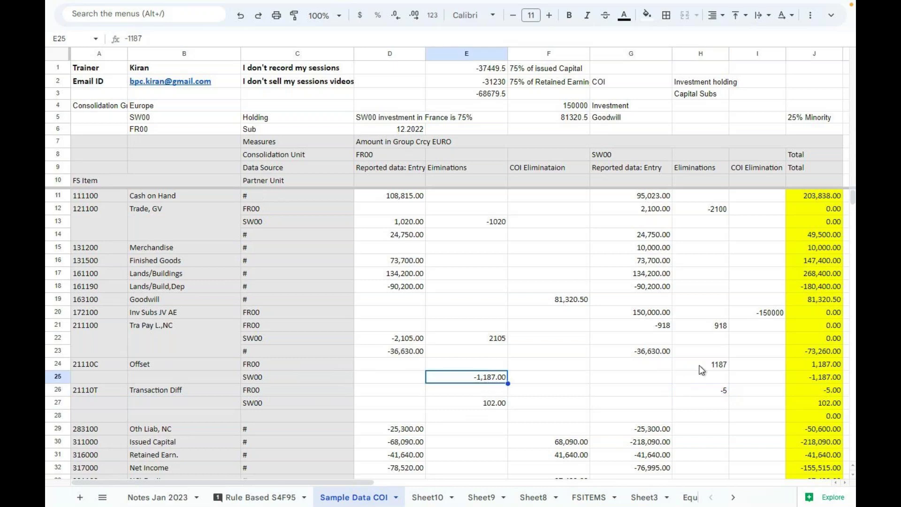
left_click(678, 365)
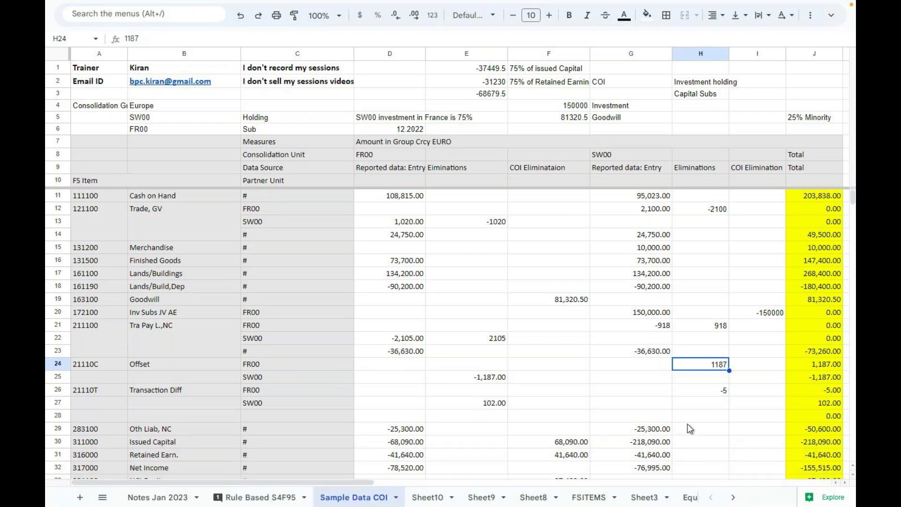
left_click(687, 423)
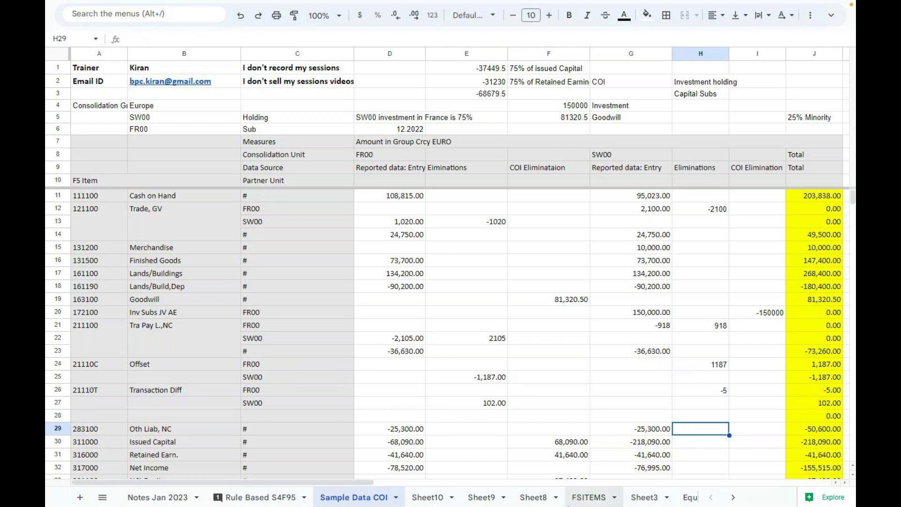
mouse_move(559, 502)
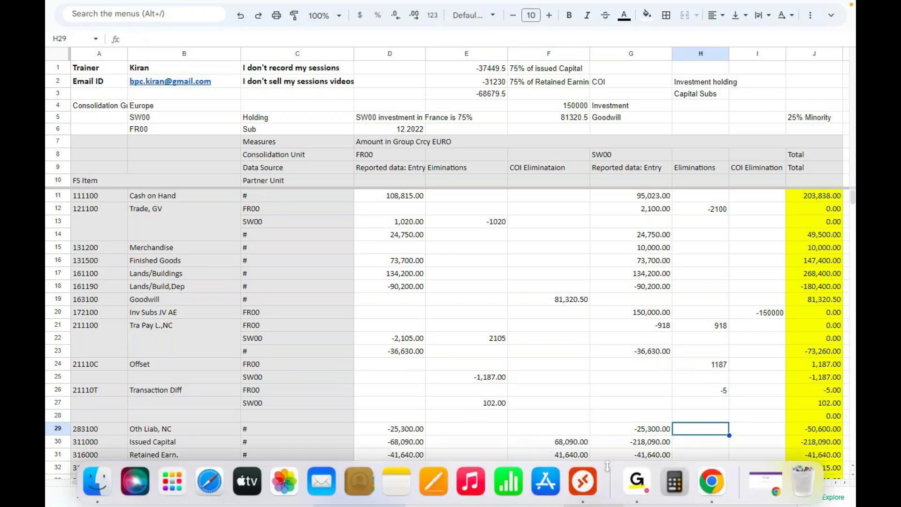
left_click(636, 416)
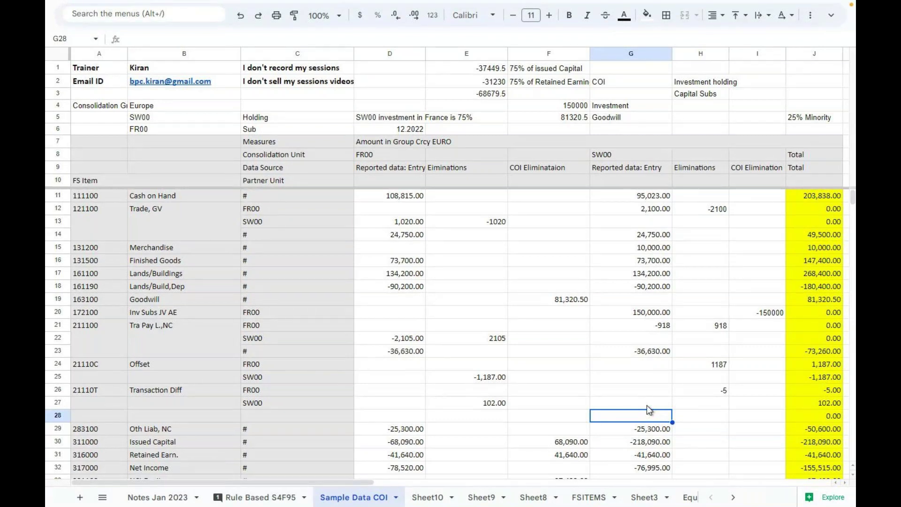
left_click(682, 418)
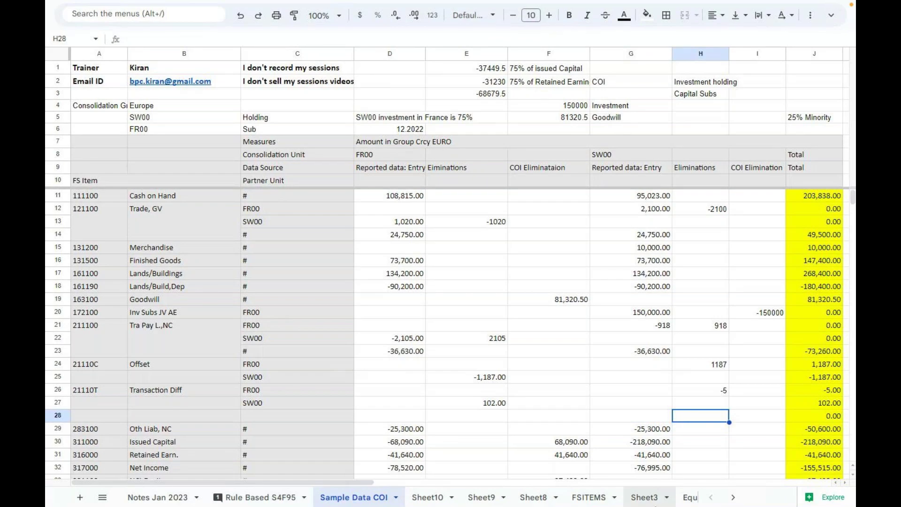
mouse_move(656, 499)
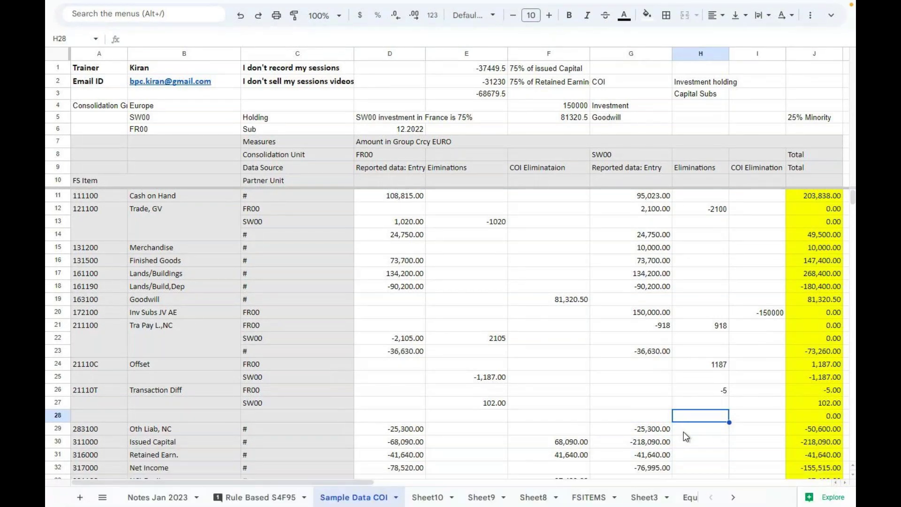
Switch from the remote spreadsheet session to the GoTo app
mouse_move(619, 504)
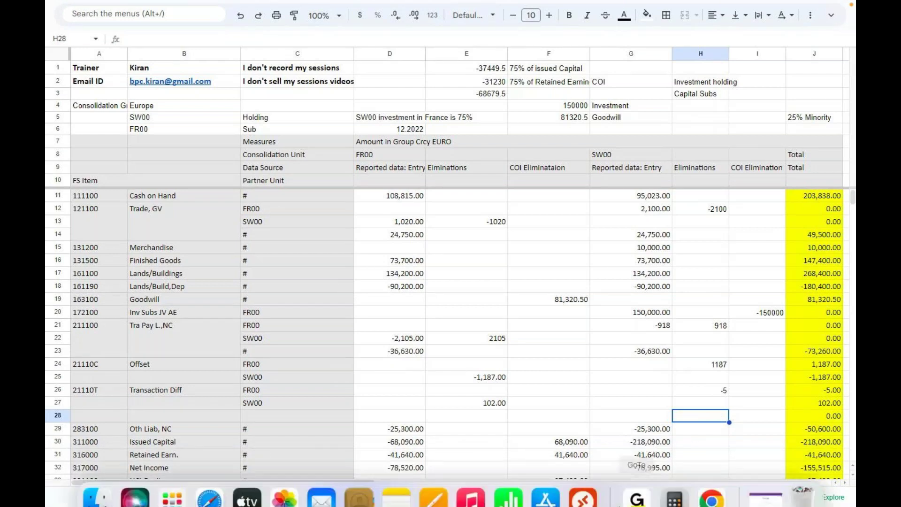
left_click(638, 488)
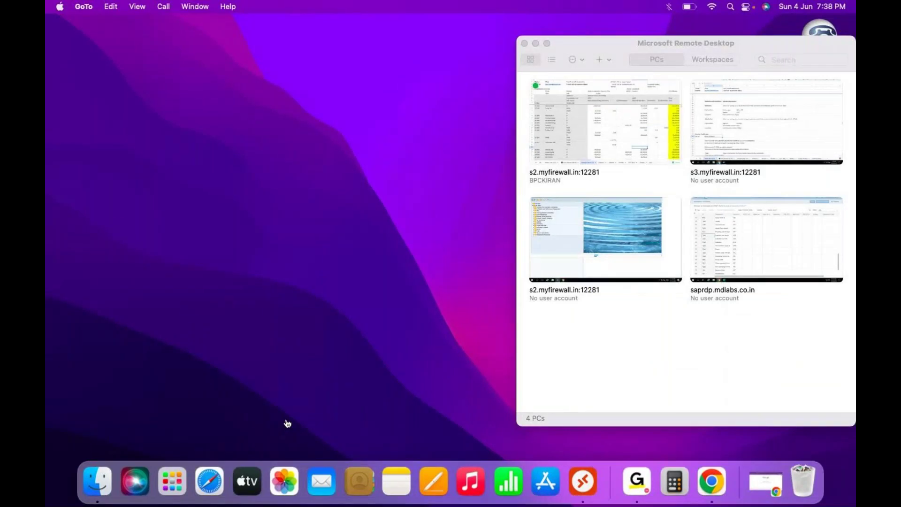